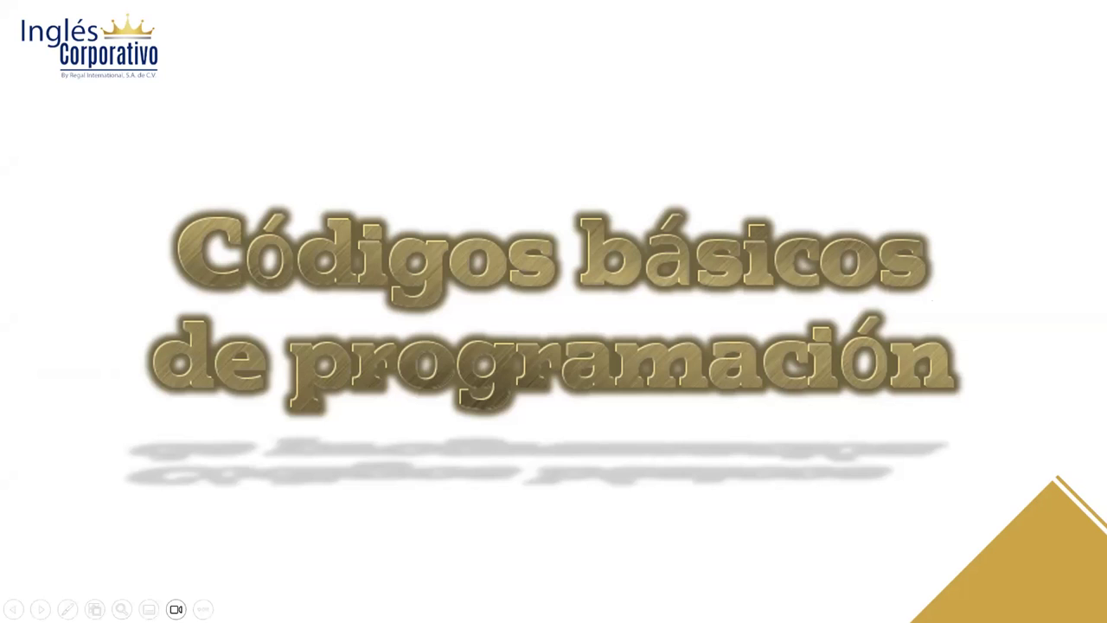
Advance the slideshow from the title slide to the OBJETIVO slide.
left_click(991, 242)
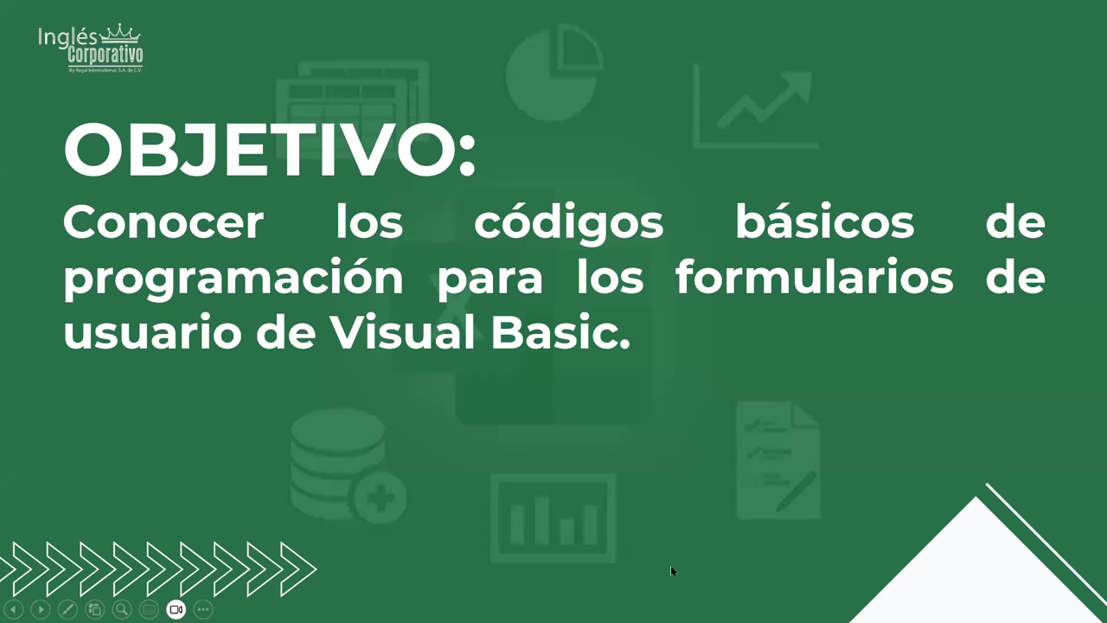
Advance to the slide showing the Borrar and Guardar button code.
left_click(676, 366)
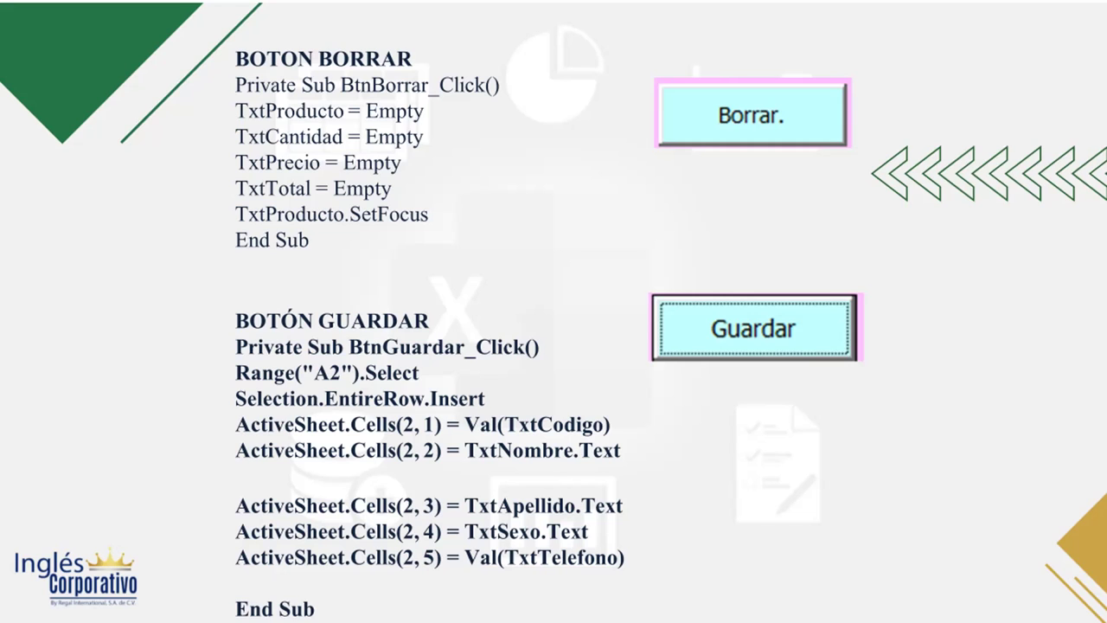
Advance to the CÓDIGO PARA EL BOTÓN CANCELAR slide with the Unload Me code.
left_click(578, 215)
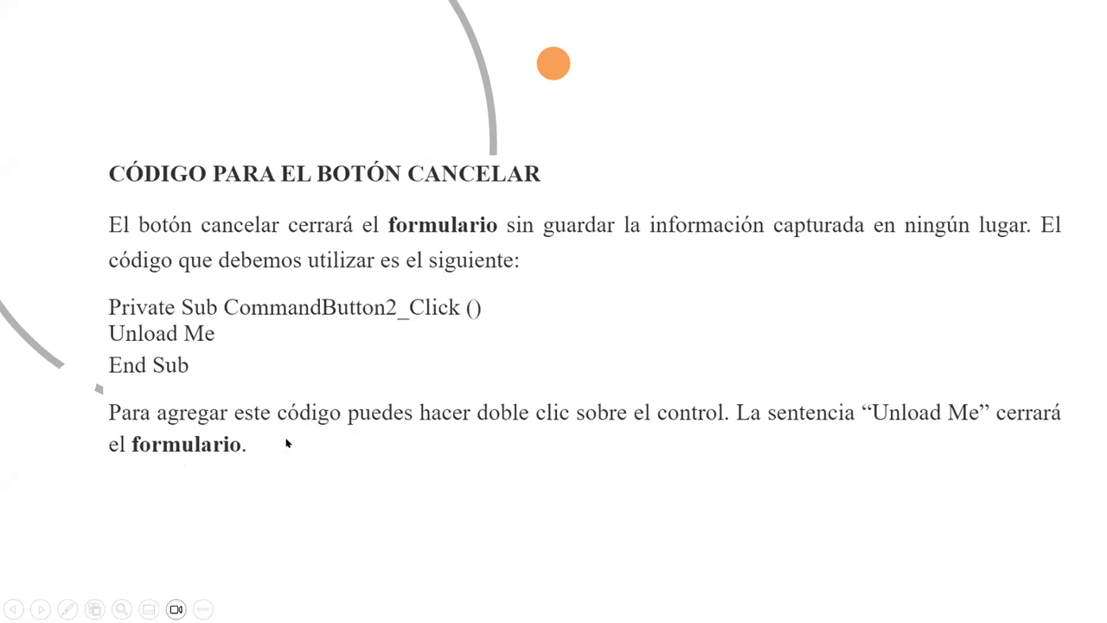
Advance to the CÓDIGO PARA EL BOTÓN ACEPTAR slide writing to A1, B1, C1.
left_click(461, 326)
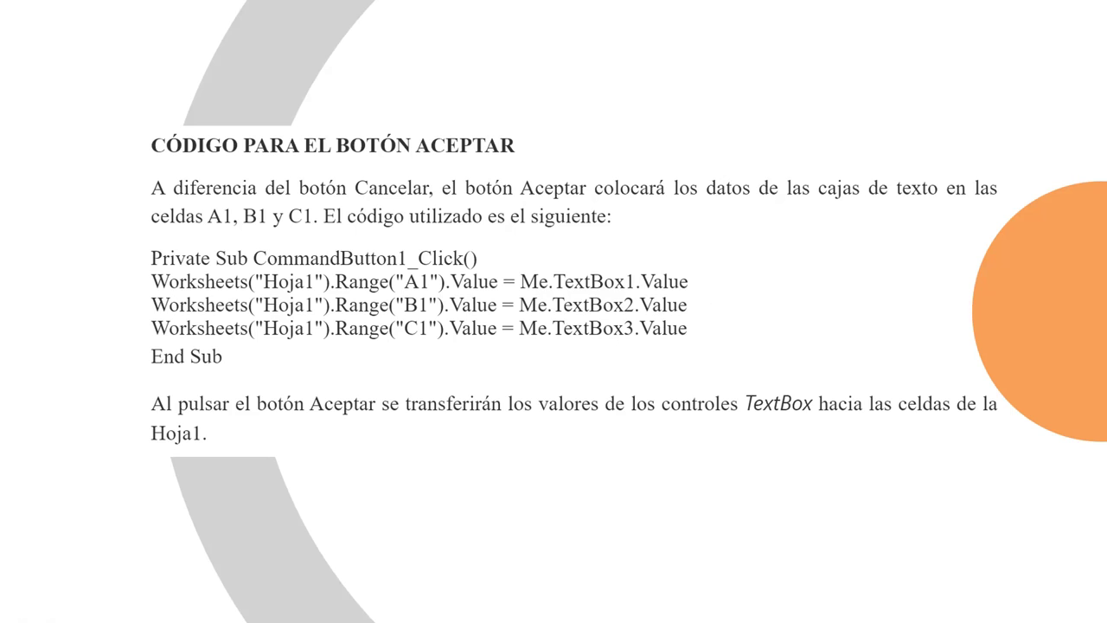
Move the slideshow forward toward the Ingresar button code slide.
key("Right")
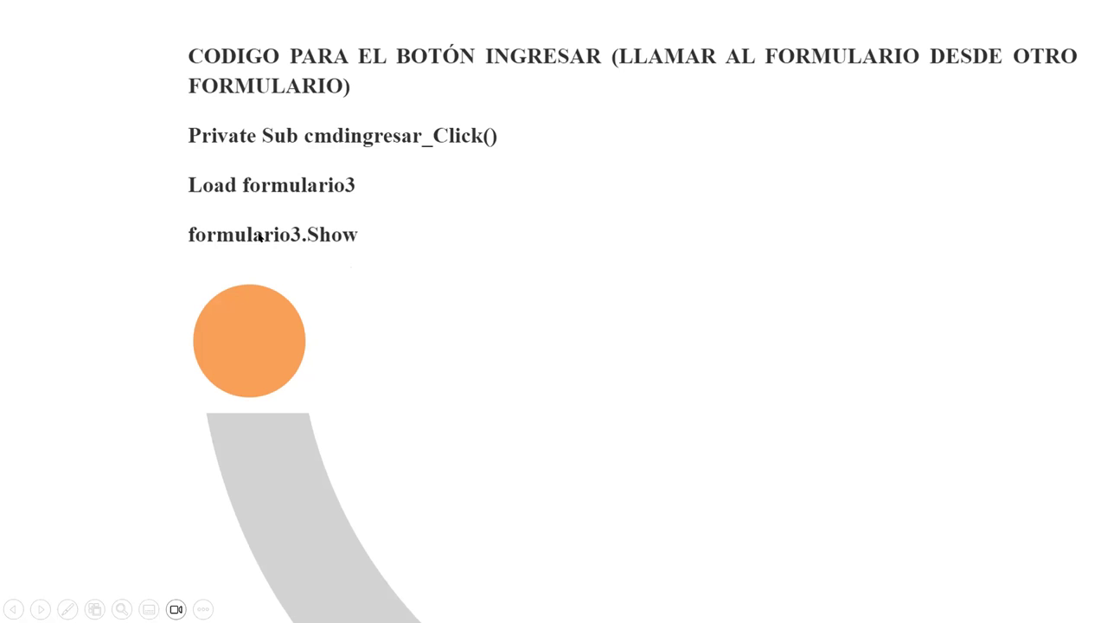
Advance to the slide with the frmEstudiante VBA code screenshot.
left_click(647, 288)
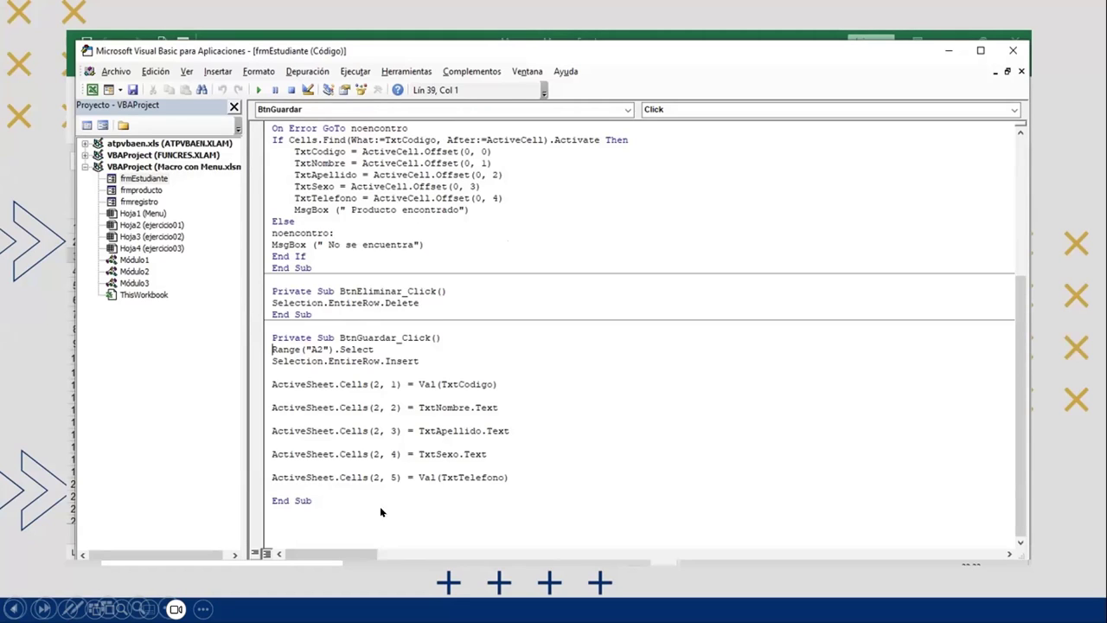
Advance the slideshow to the Ejemplos title slide.
left_click(591, 342)
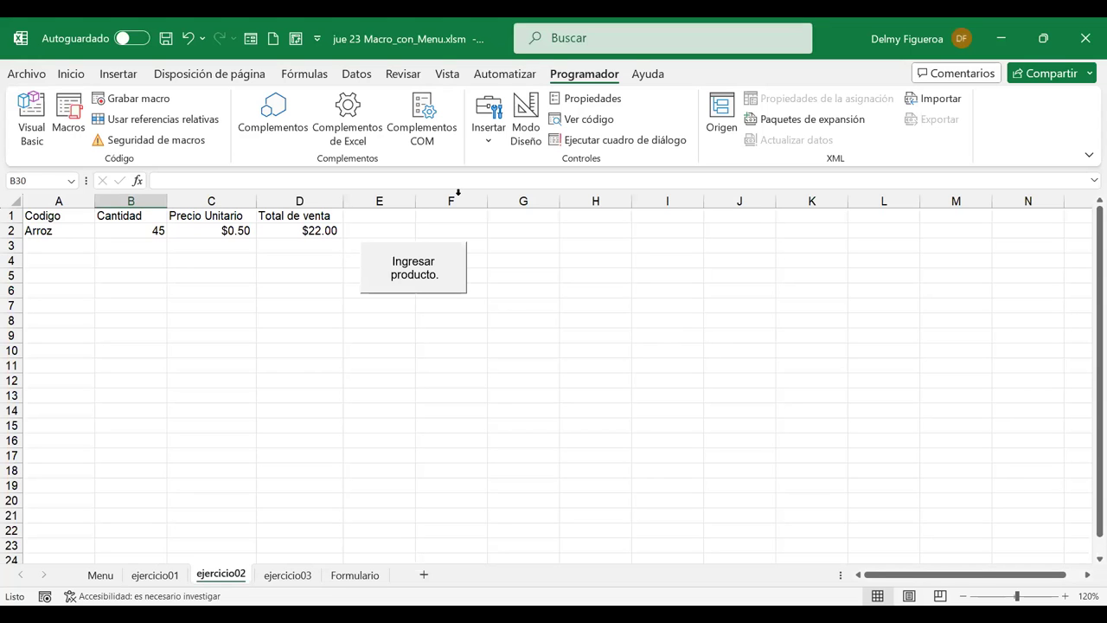
Open the Ingresar producto form, save Tomate, 1 at $0.25 into row 3, then clear the form.
left_click(655, 352)
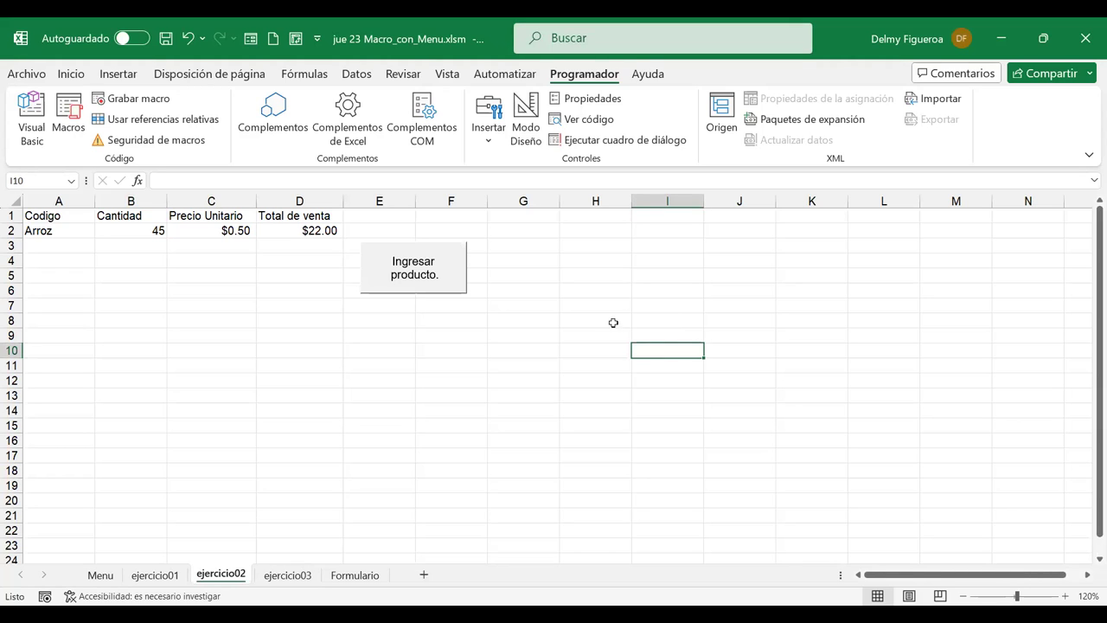
left_click(424, 270)
left_click(529, 275)
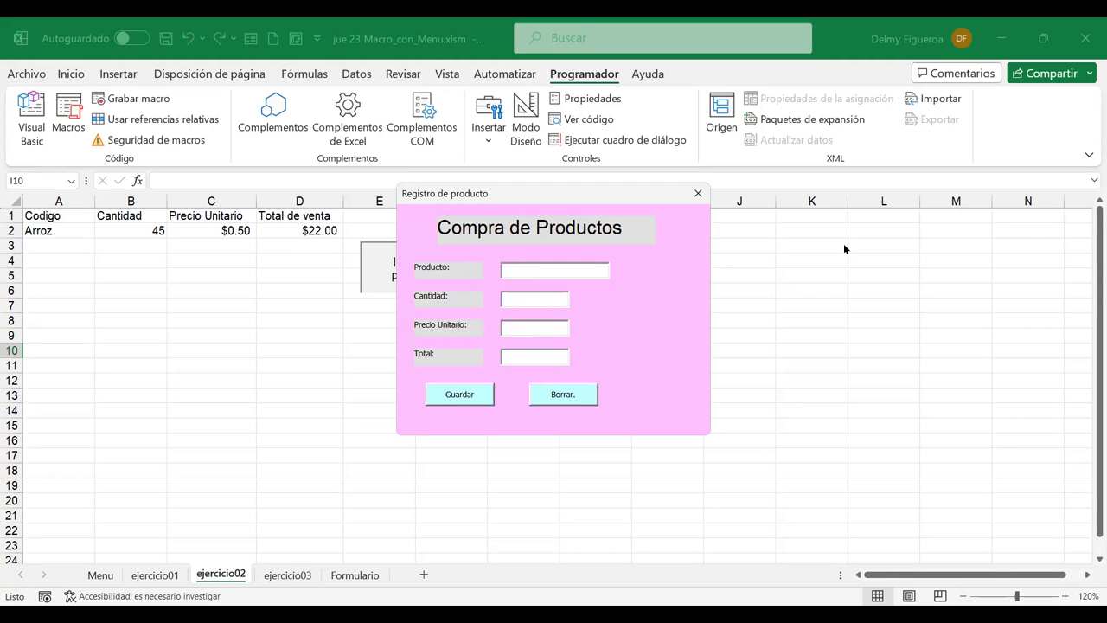
type("Tomate")
type("1")
key("Tab")
type(".25")
left_click(461, 393)
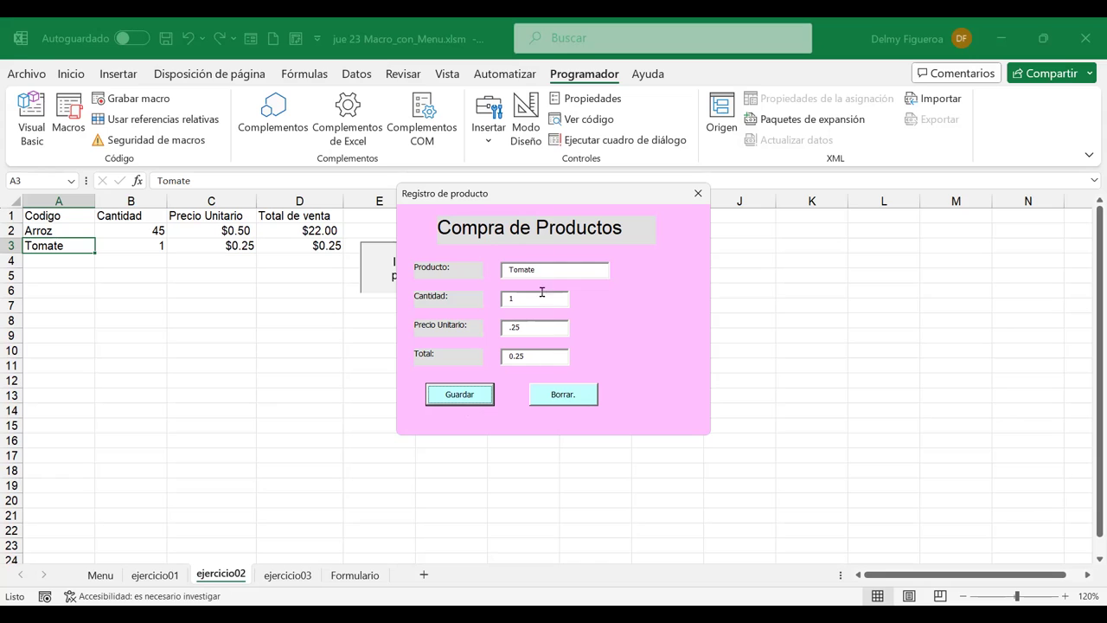
left_click(570, 397)
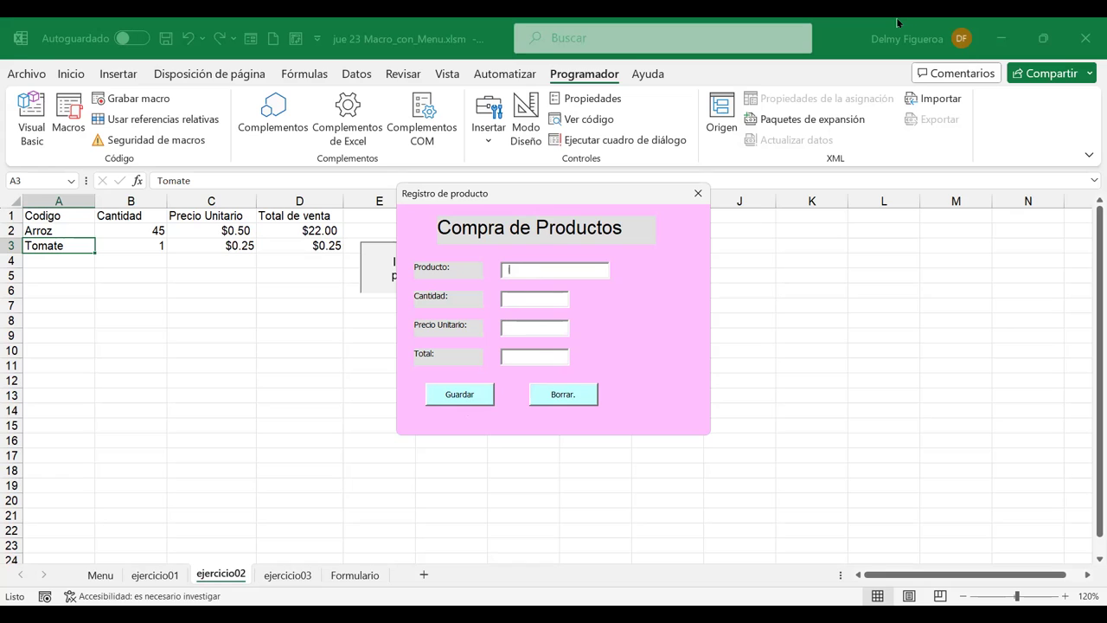
Save Cebolla, 2 at $0.60 (total $1.20) into row 4, clear the form and close it.
type("Cebolla")
key("Tab")
type("2")
type(".6")
left_click(478, 400)
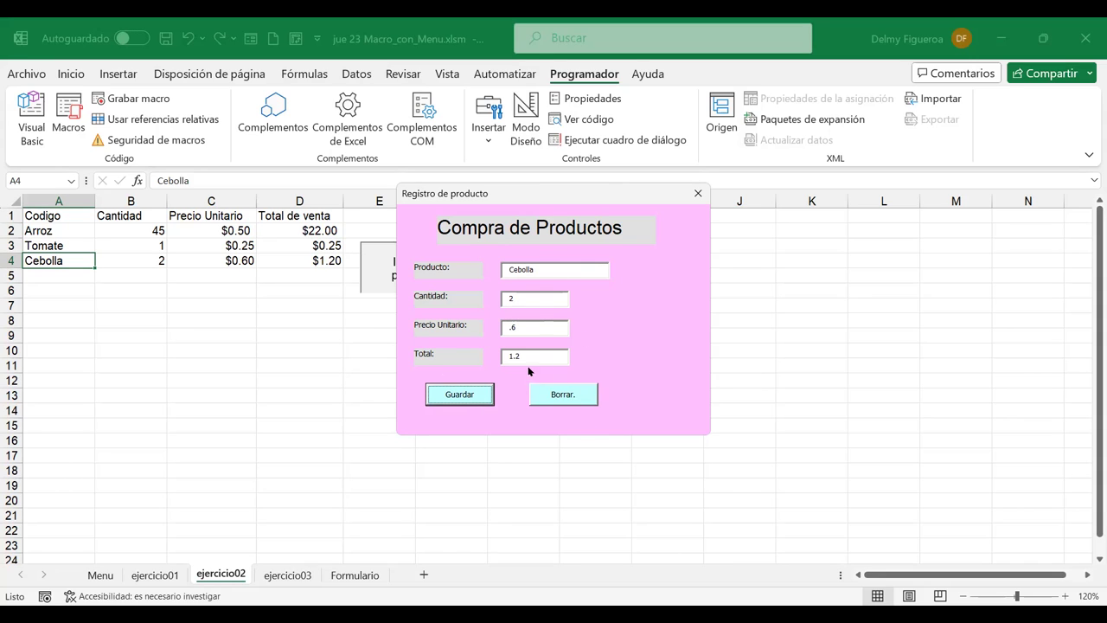
left_click(579, 397)
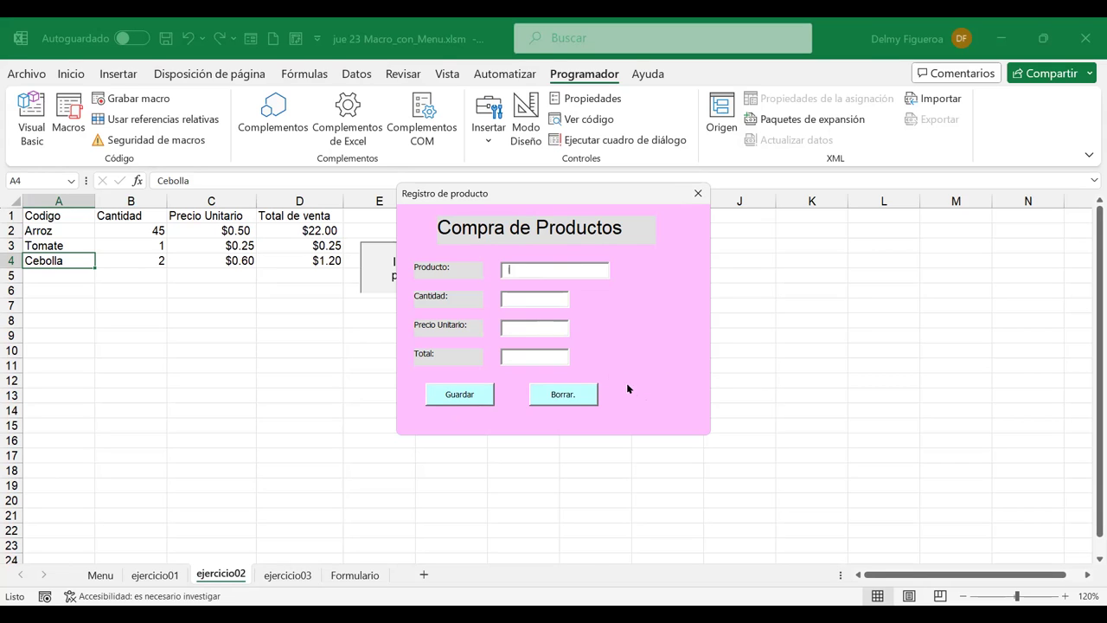
left_click(698, 193)
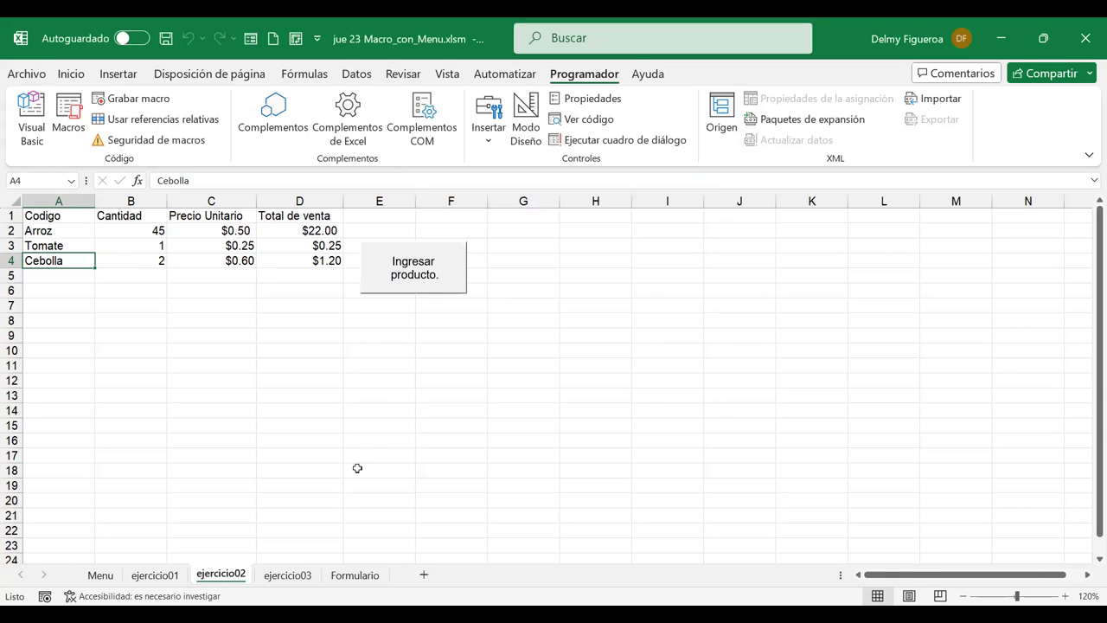
On sheet ejercicio03, open the Datos del Estudiante form and enter student code 1.
left_click(271, 577)
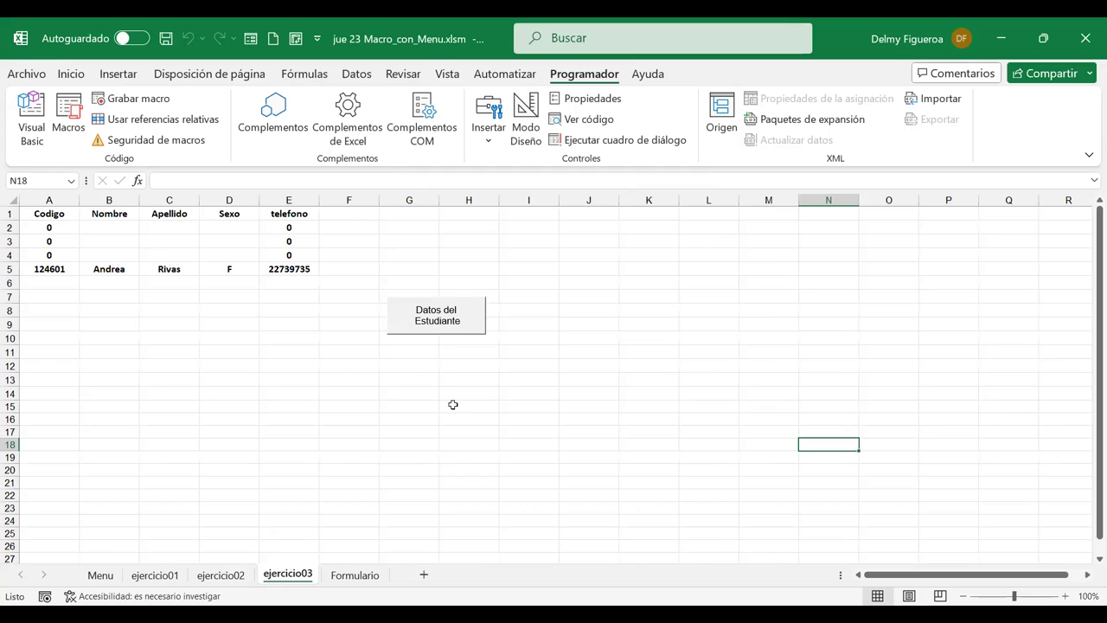
left_click(451, 322)
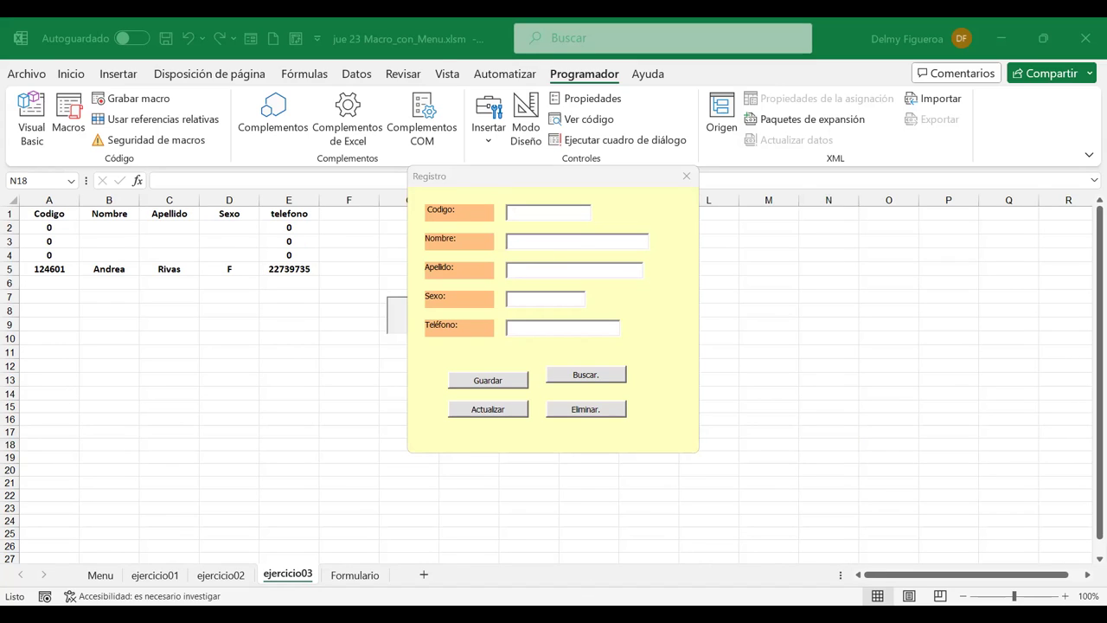
left_click(583, 218)
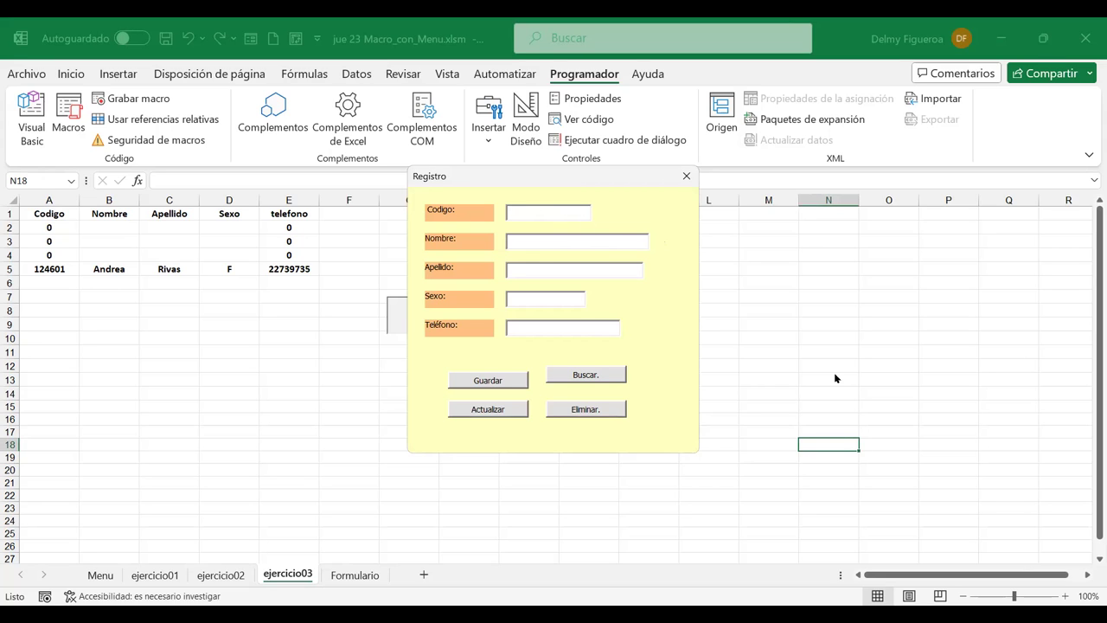
type("1")
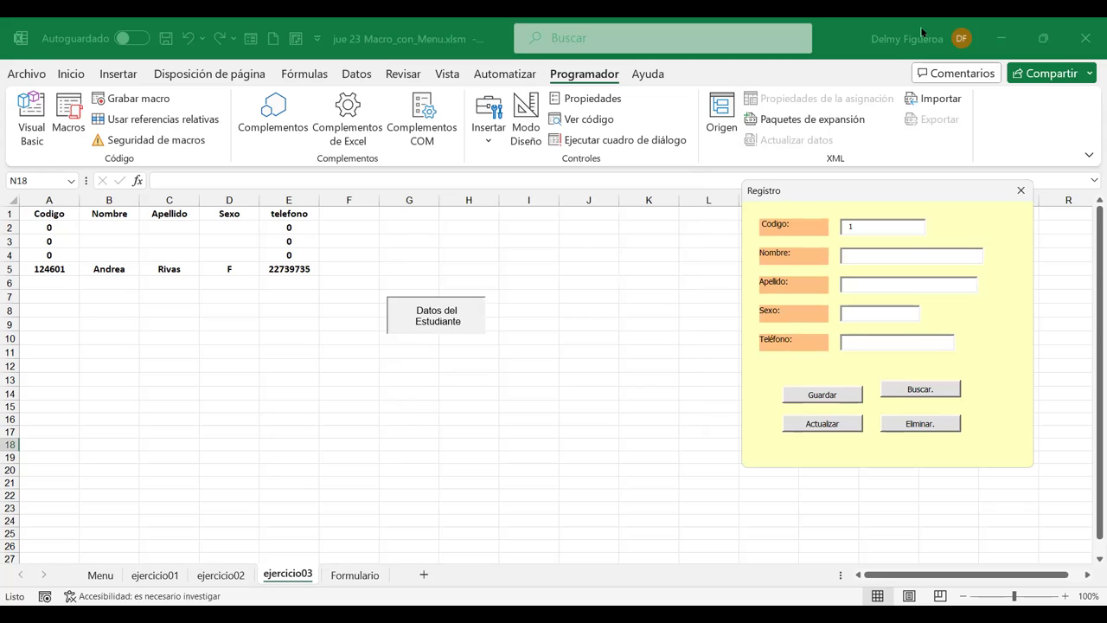
Enter the student's full name and phone number, save them as code 1, then search that code.
type("F")
type("75754")
type("545")
left_click(831, 396)
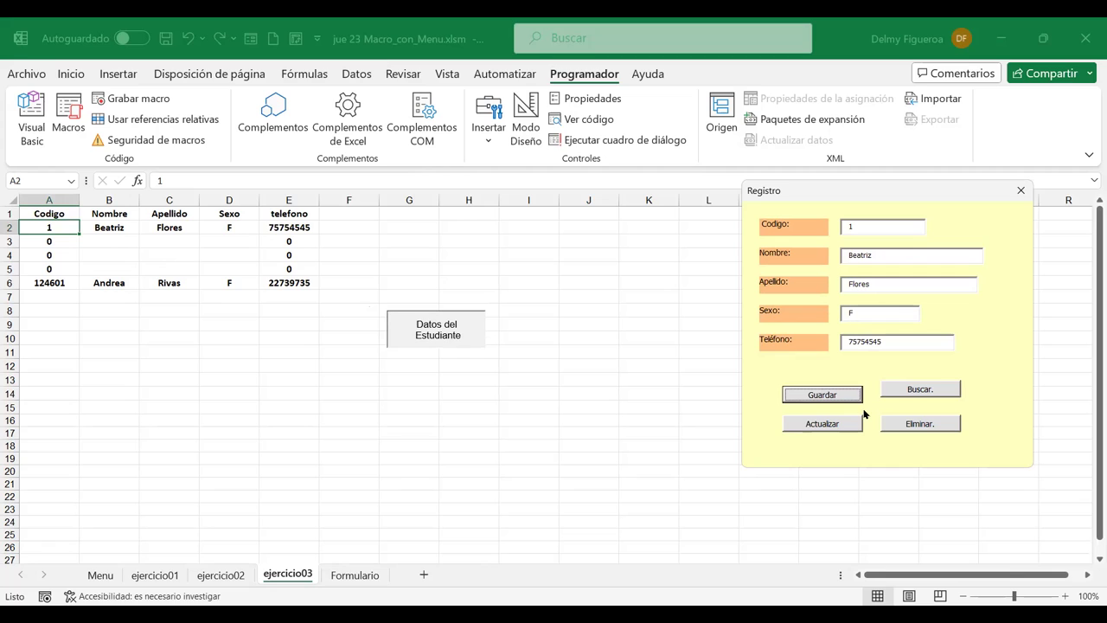
left_click(931, 389)
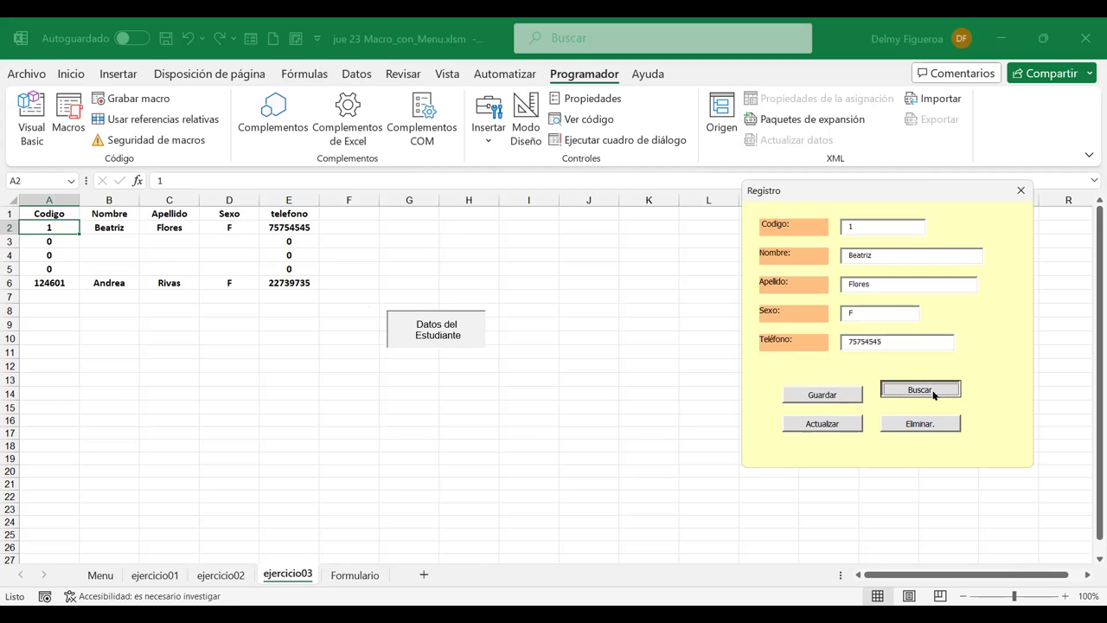
Search for student code 1 and bring up the 'Producto encontrado' confirmation.
left_click(867, 229)
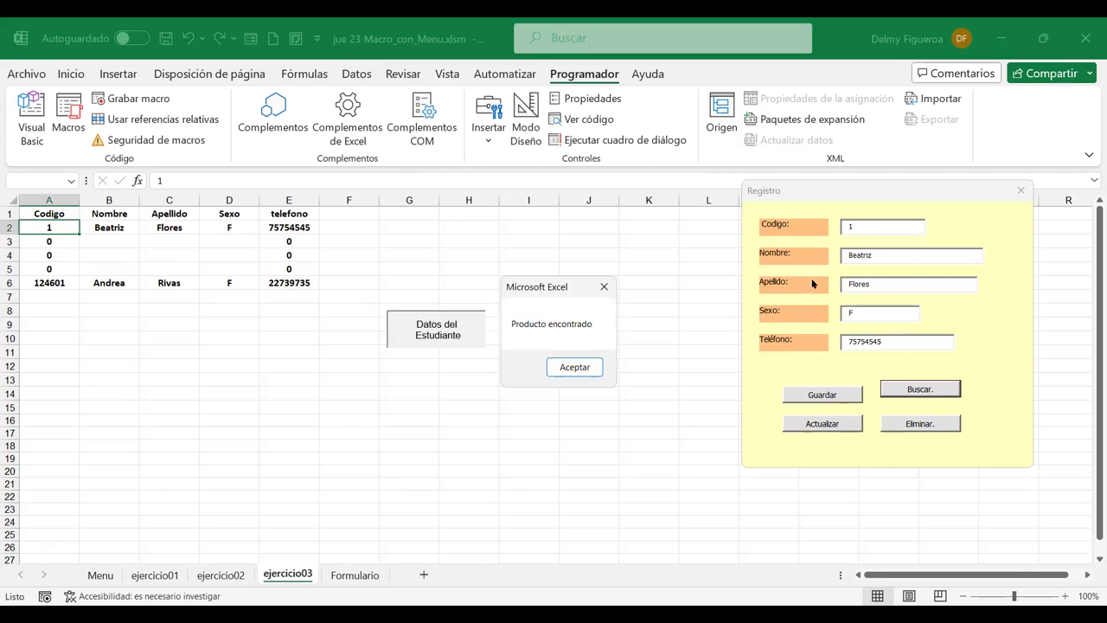
left_click(934, 427)
left_click(590, 368)
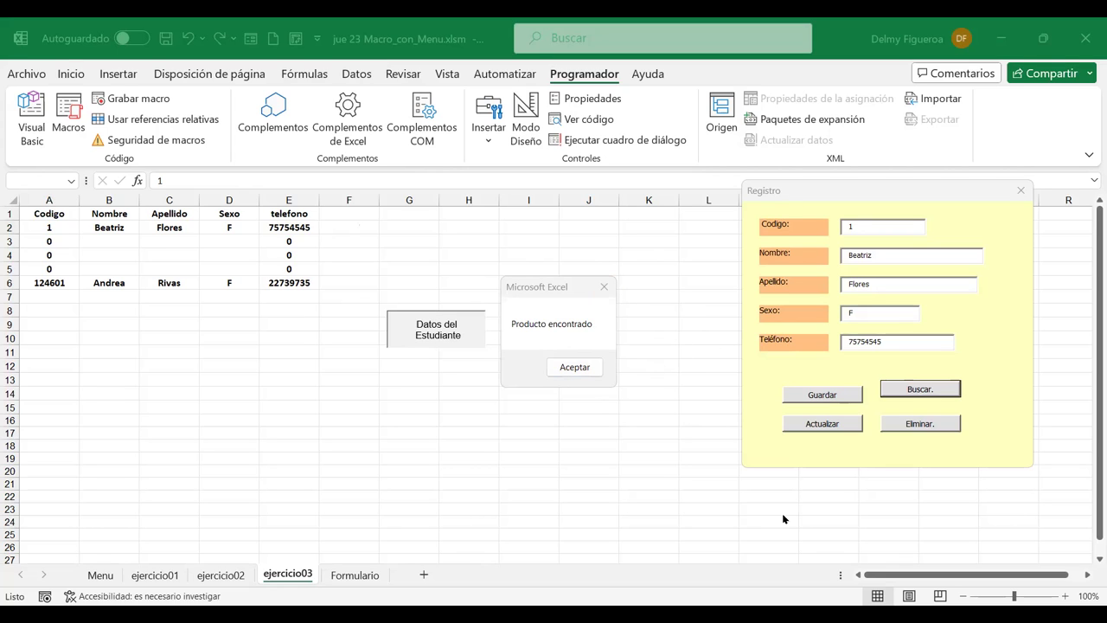
left_click(555, 290)
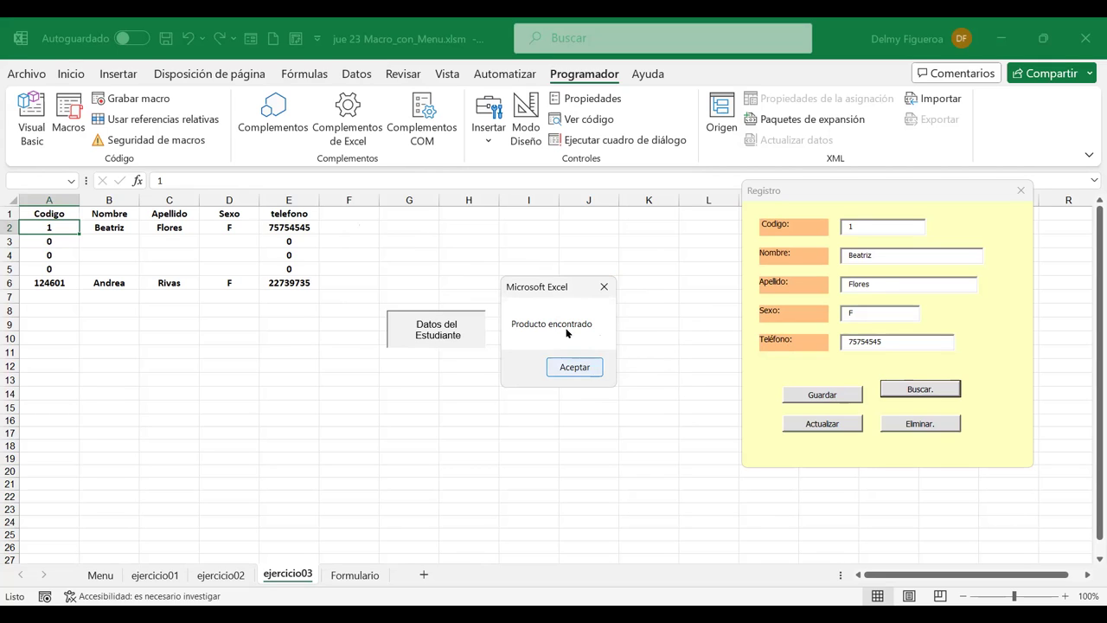
Dismiss the found message, then delete the code 1 record and the three empty 0 rows.
left_click(577, 367)
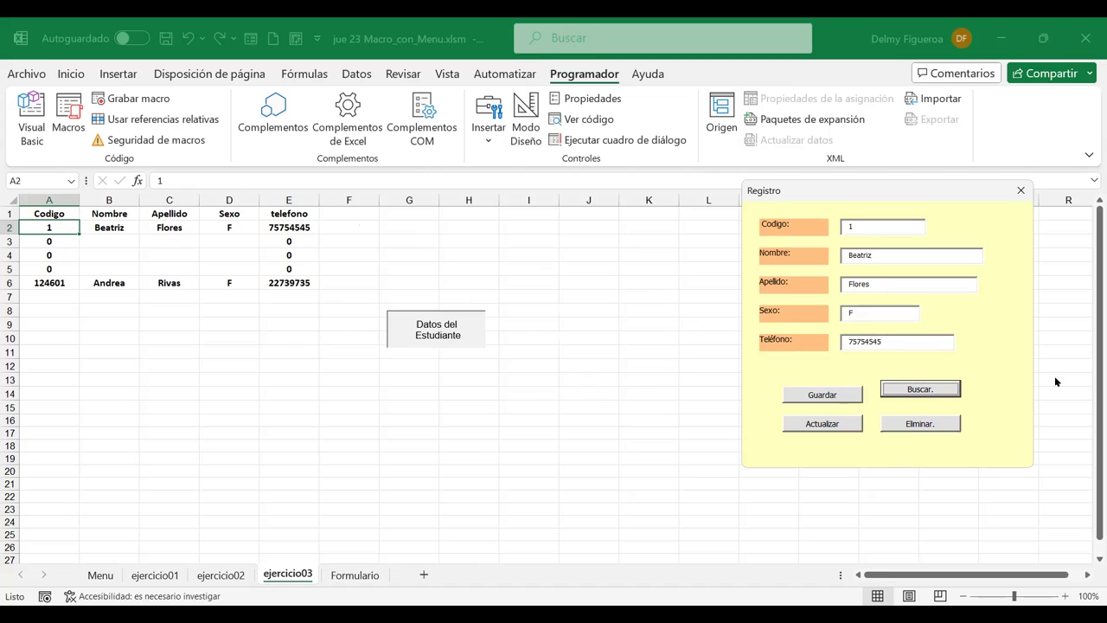
left_click(926, 424)
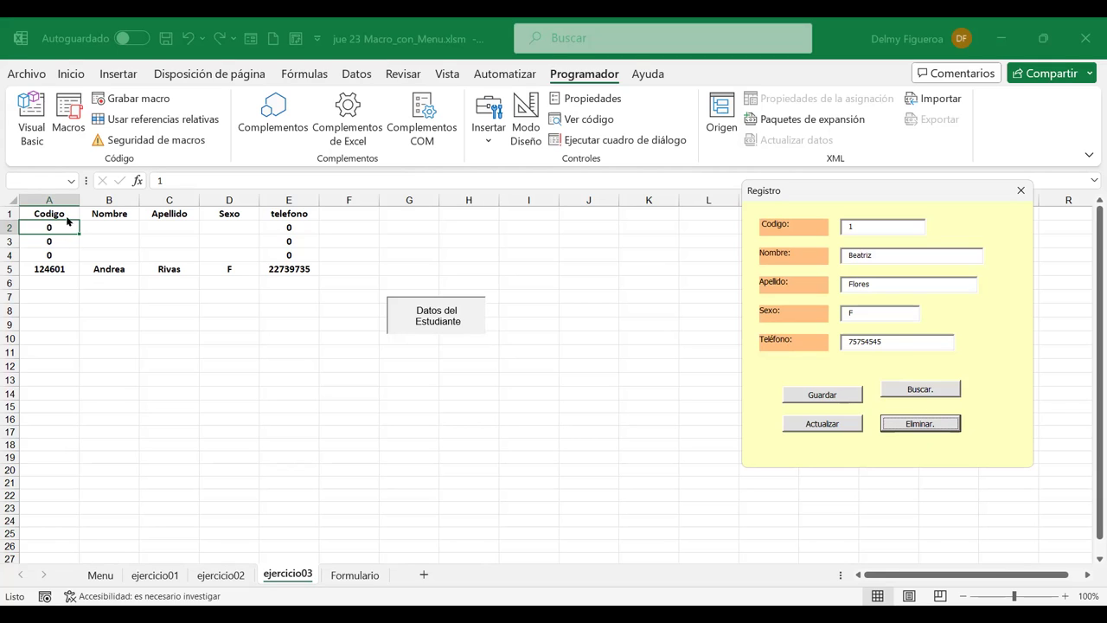
left_click(937, 424)
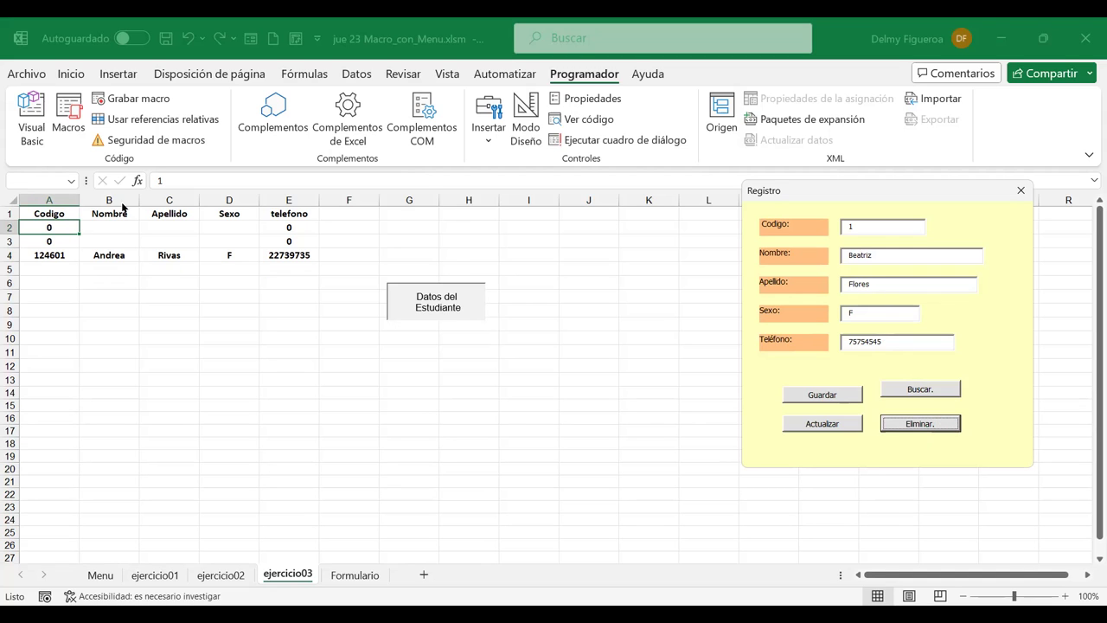
left_click(911, 423)
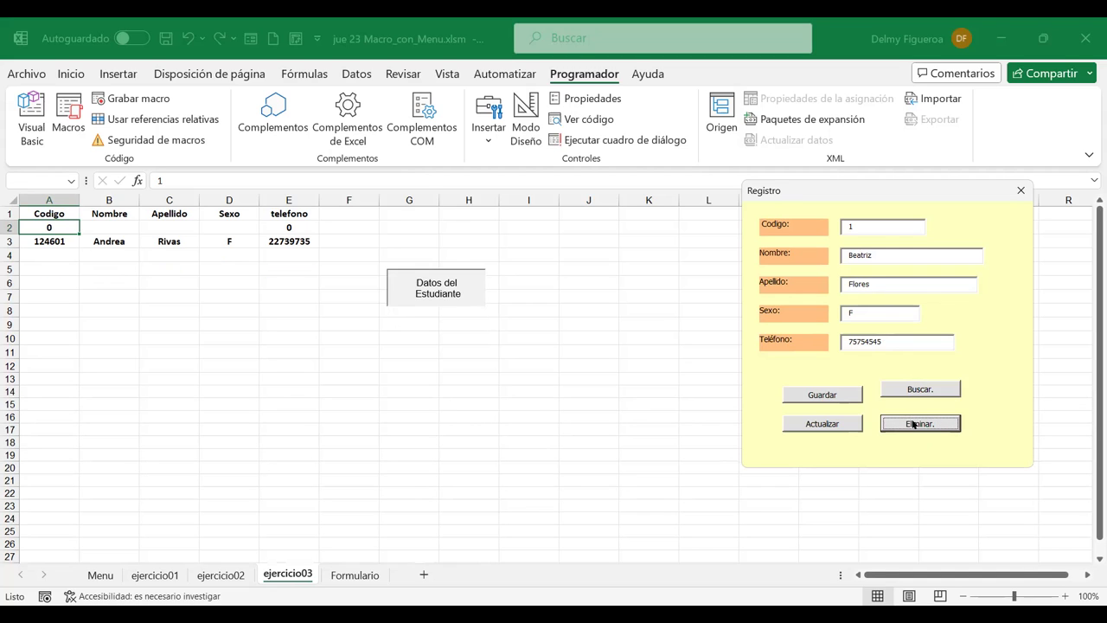
left_click(911, 423)
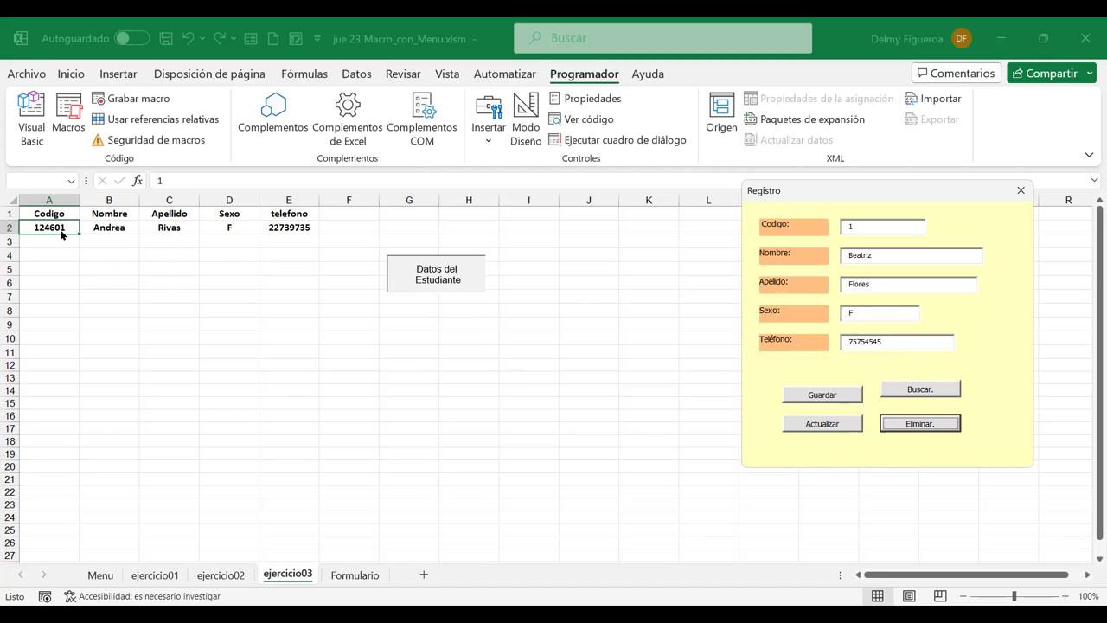
key("Tab")
Look up student 124601 and dismiss the record-found message.
type("124601")
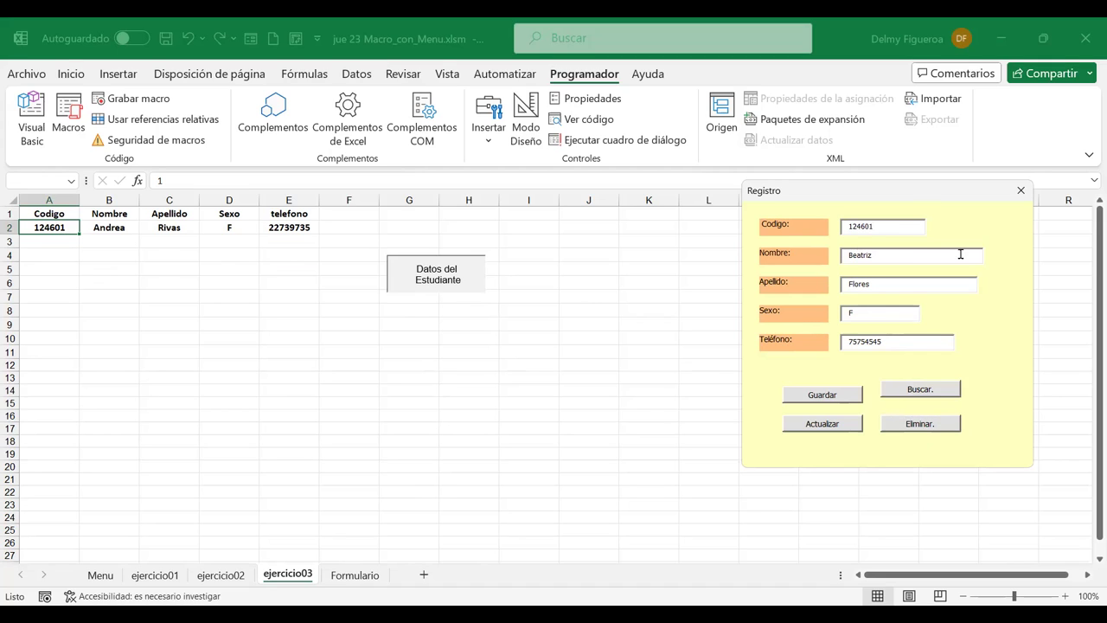
left_click(942, 391)
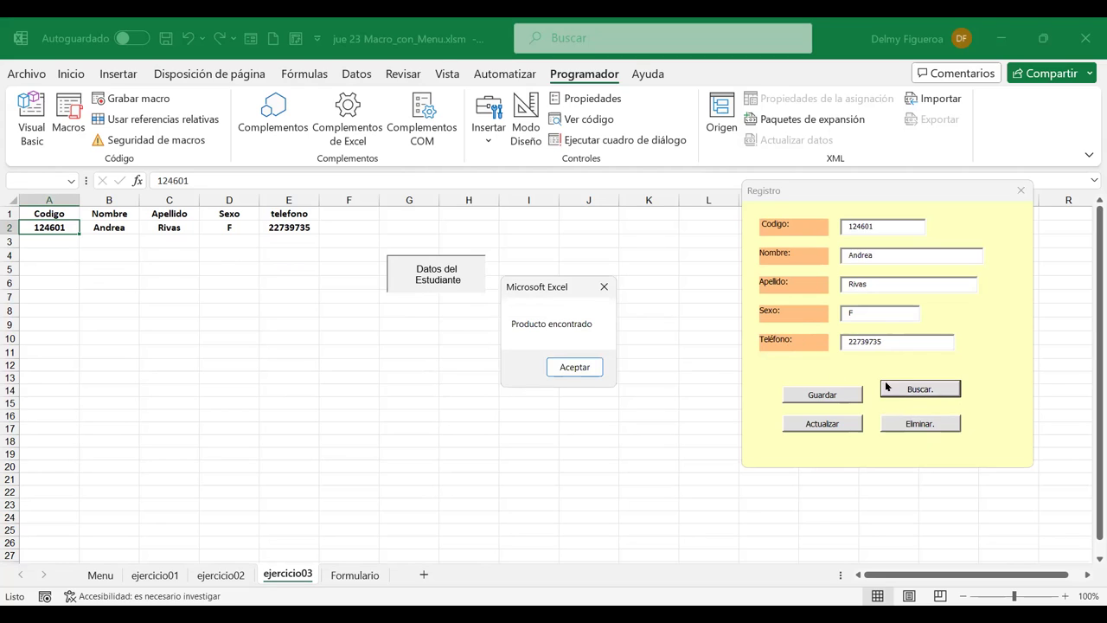
left_click(574, 367)
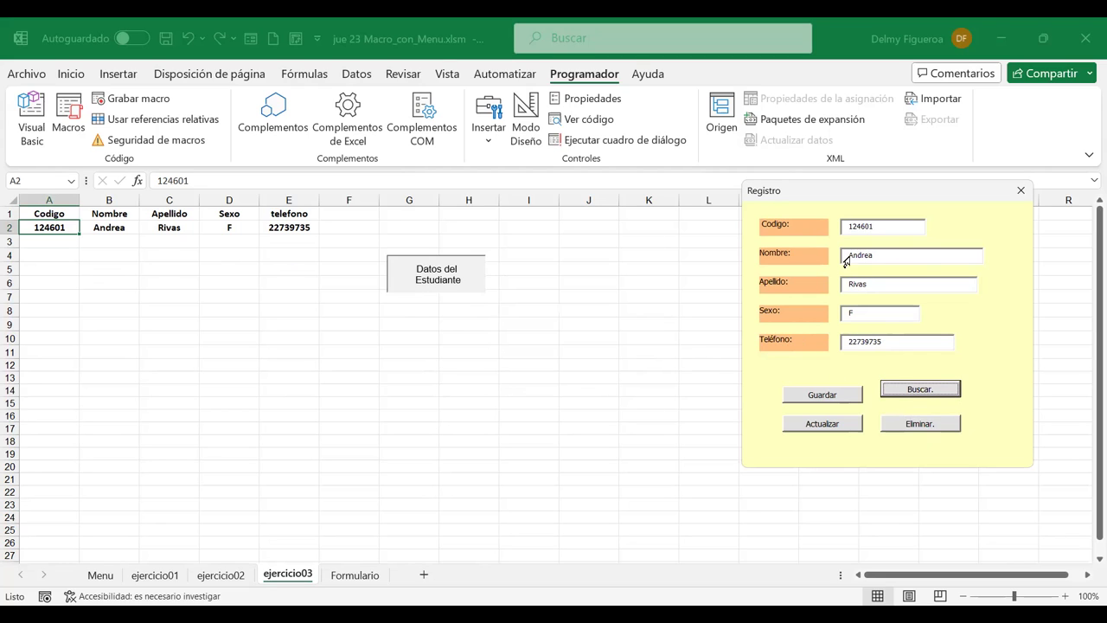
Append the second given name in Nombre, apply Actualizar, and close the form.
left_click(895, 253)
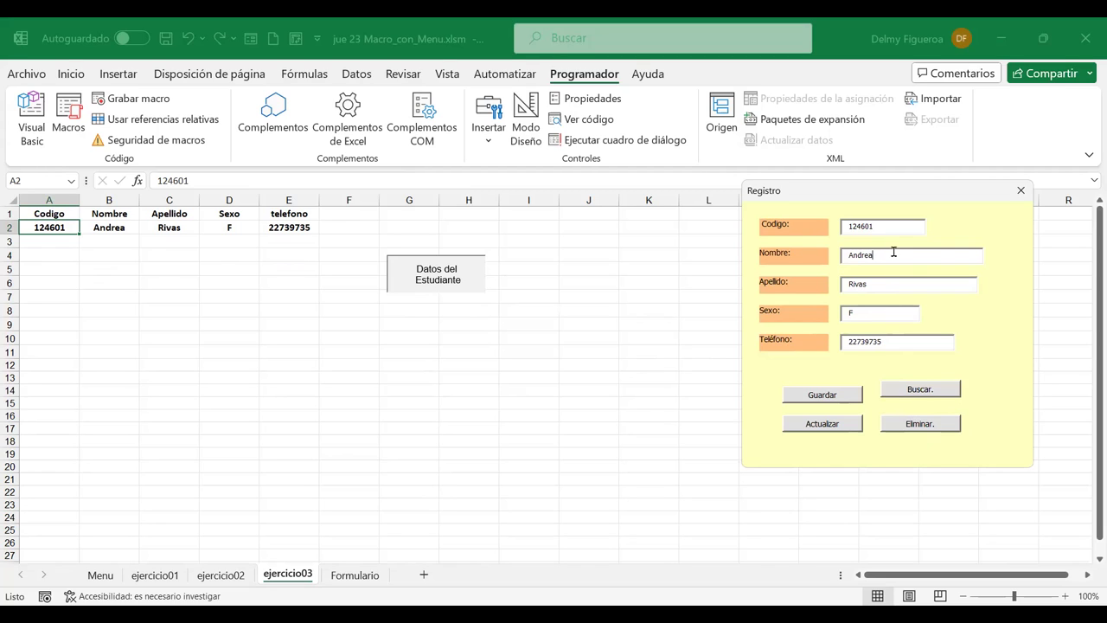
type("Frnand")
key("BackSpace")
key("BackSpace")
key("BackSpace")
key("BackSpace")
type("ernando")
left_click(850, 427)
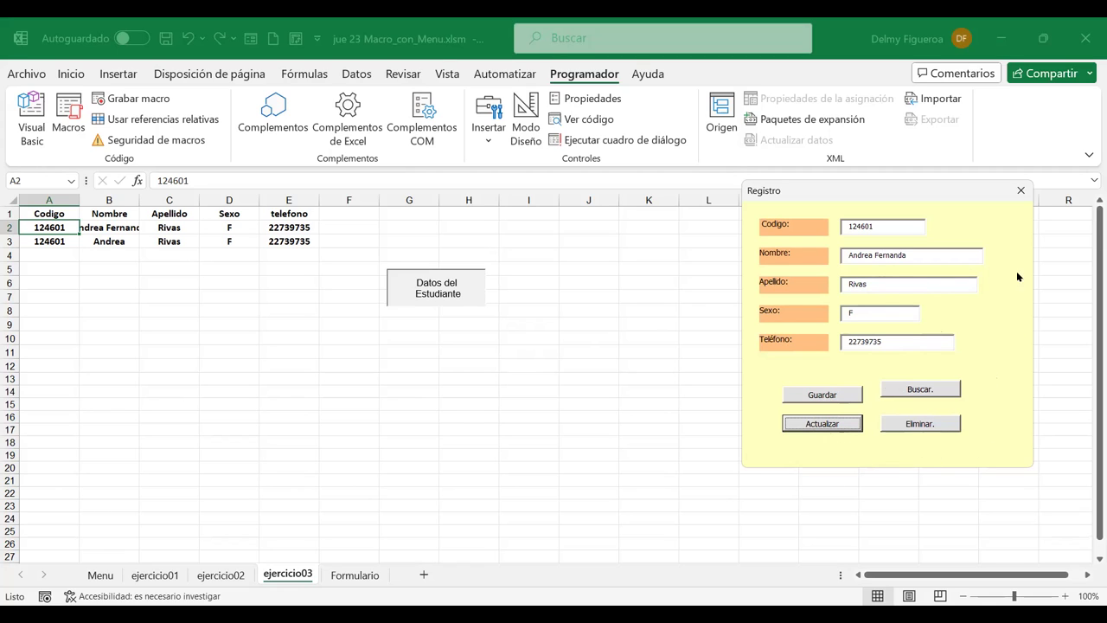
left_click(1021, 191)
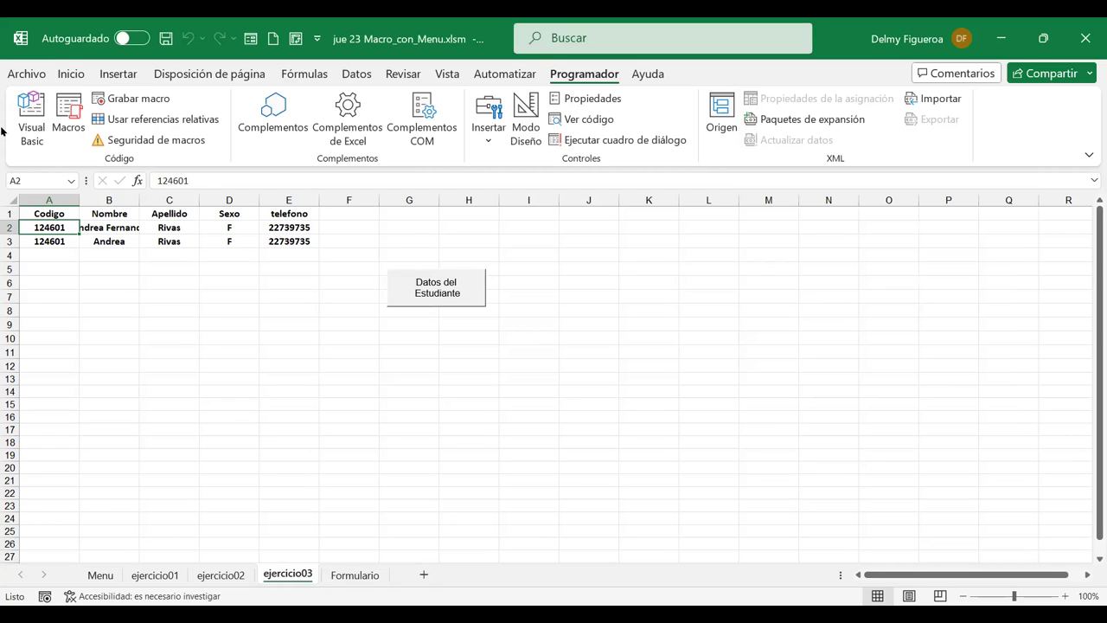
Open frmEstudiante in the VBA editor and show the Actualizar button's click code.
left_click(30, 138)
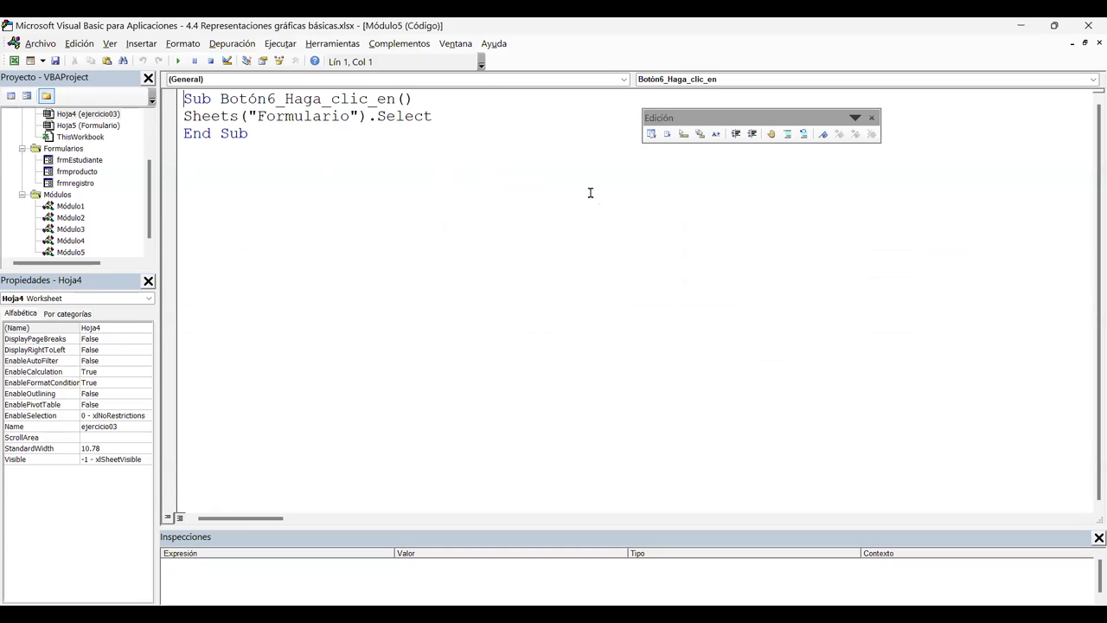
left_click(90, 158)
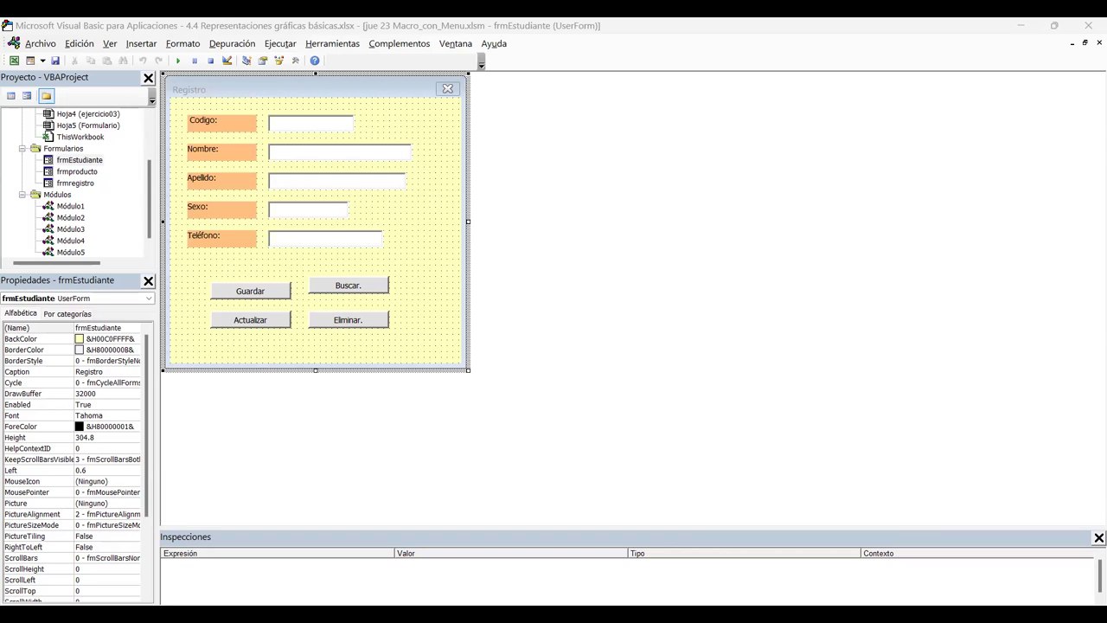
left_click(250, 320)
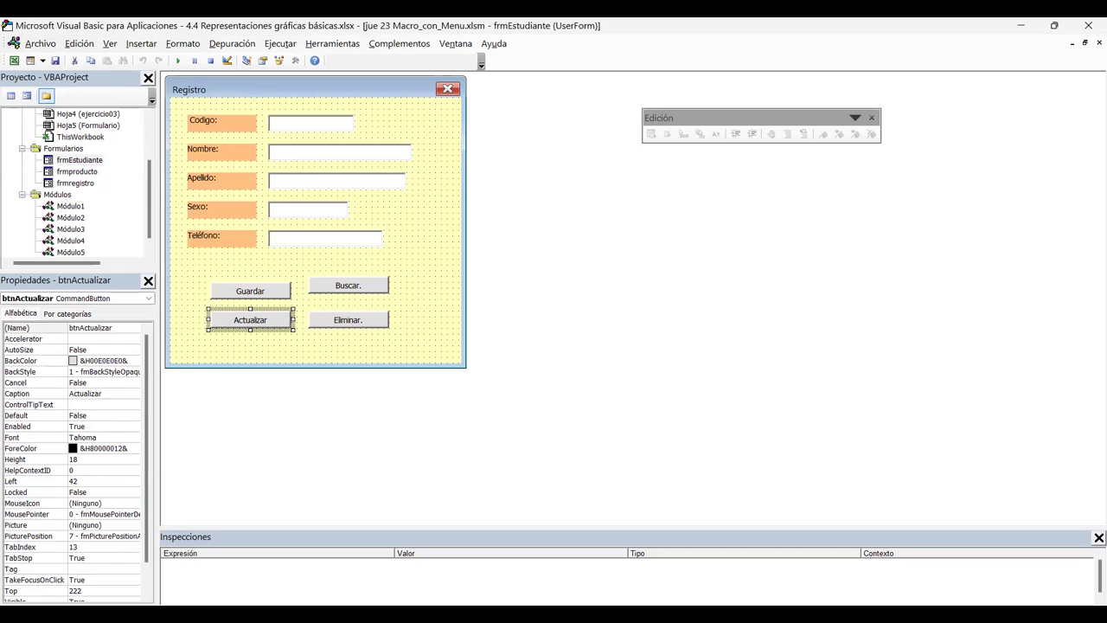
key("F7")
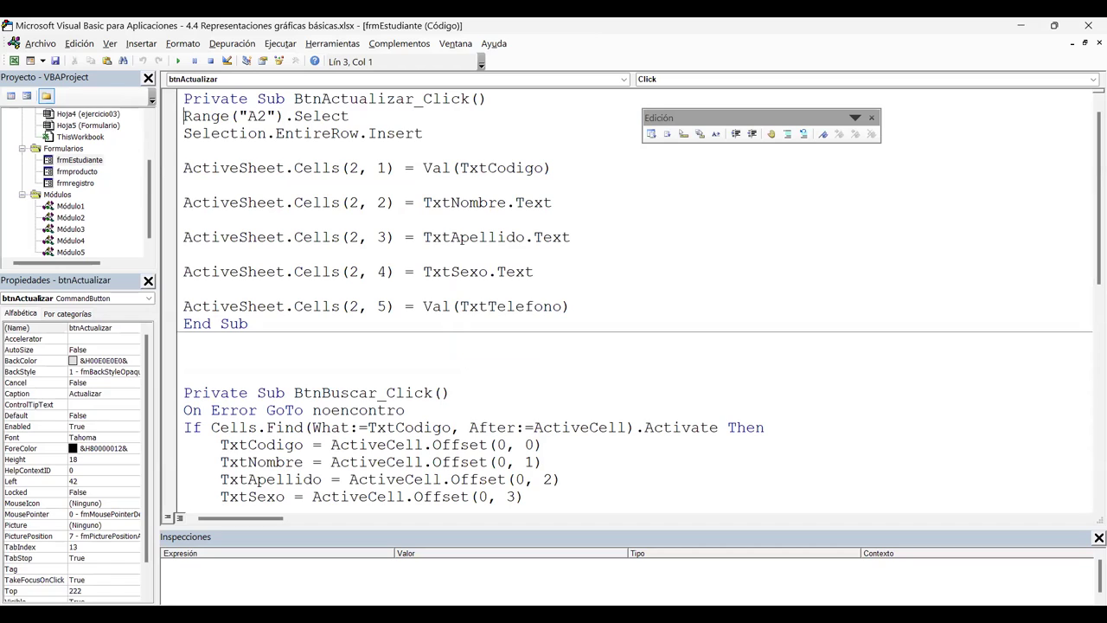
Insert two blank lines above Range("A2").Select at the top of BtnActualizar_Click.
left_click(405, 133)
left_click(183, 116)
key("Return")
key("Return")
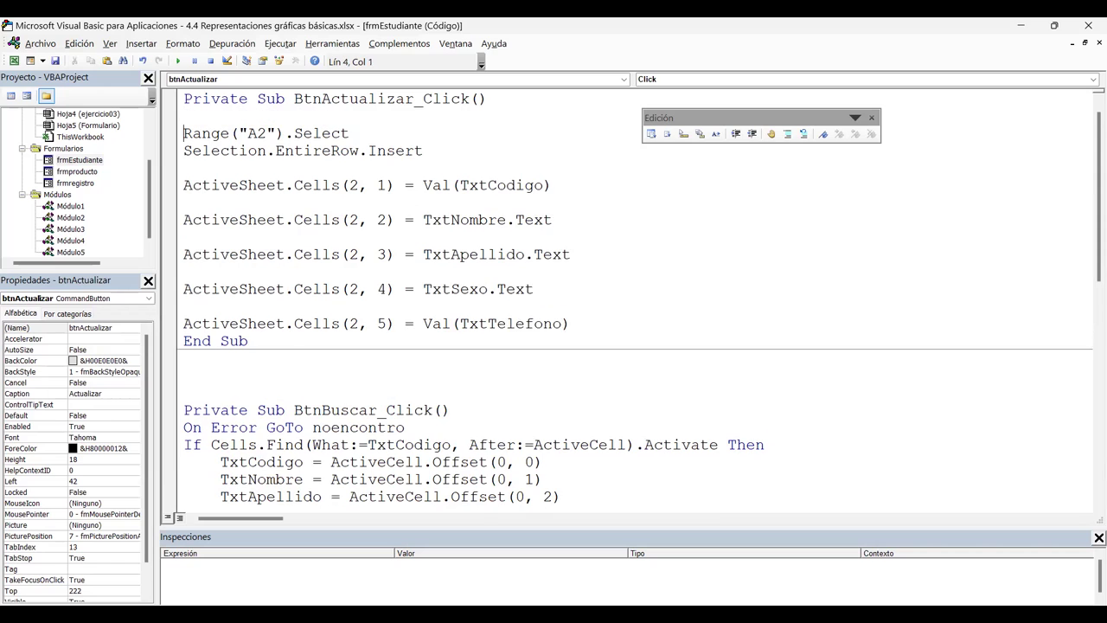
key("Return")
key("Return")
key("Return")
key("Up")
key("Up")
key("Up")
key("Up")
key("Down")
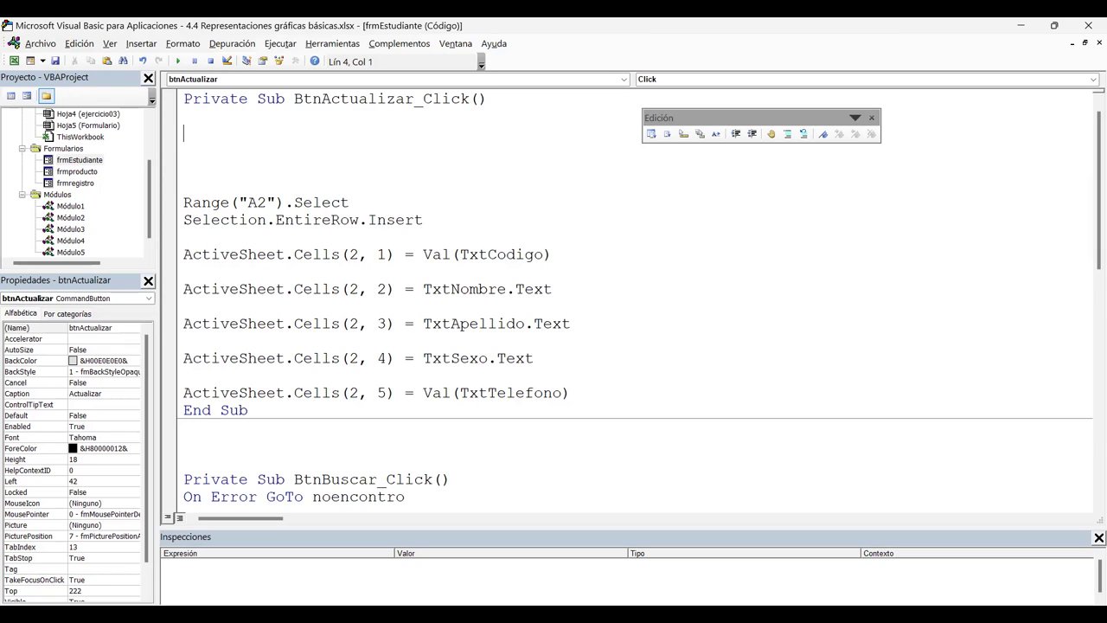
key("alt+Tab")
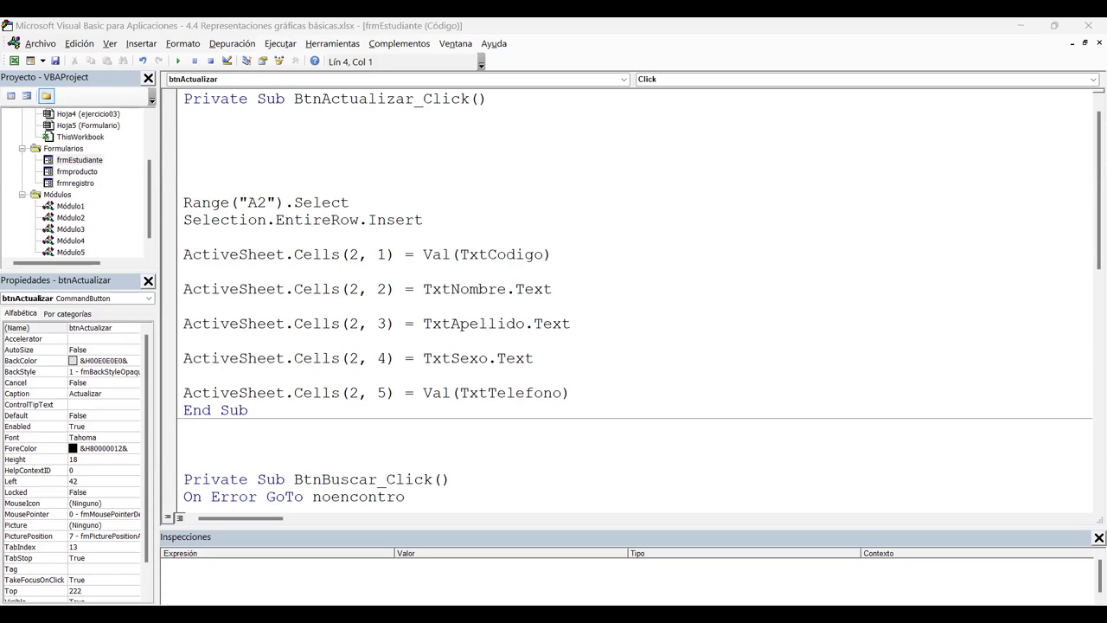
key("alt+Tab")
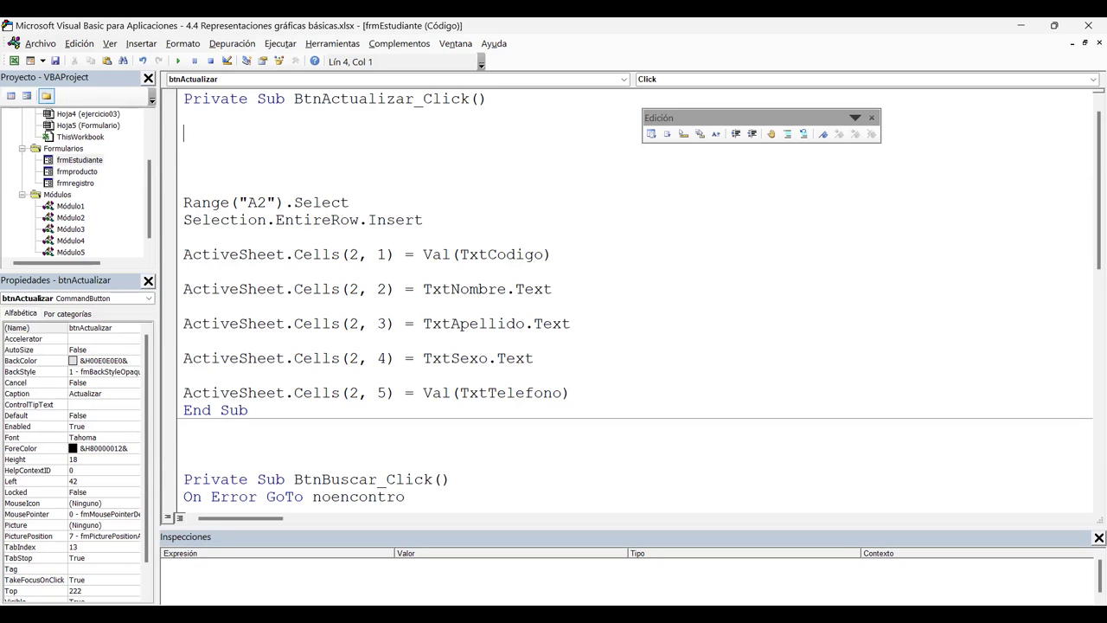
Write the declaration Dim FILA As Object, completing Object with IntelliSense.
type("dim")
type("FILA")
key("alt+Tab")
type("AS")
key("BackSpace")
key("BackSpace")
key("BackSpace")
type("as")
type(" ob")
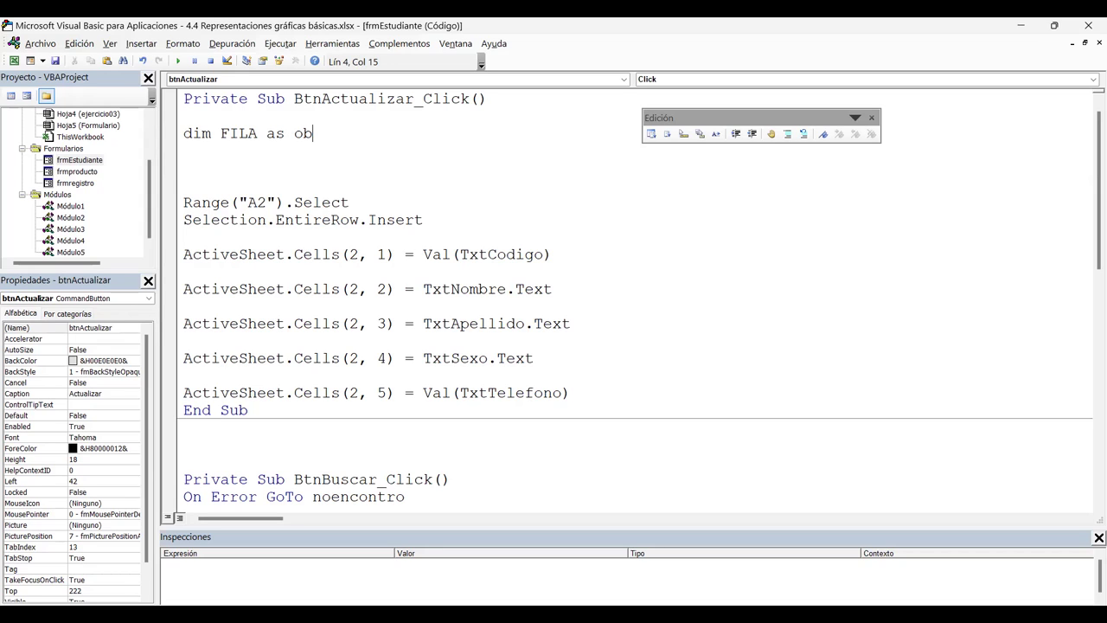
key("ctrl+space")
key("Return")
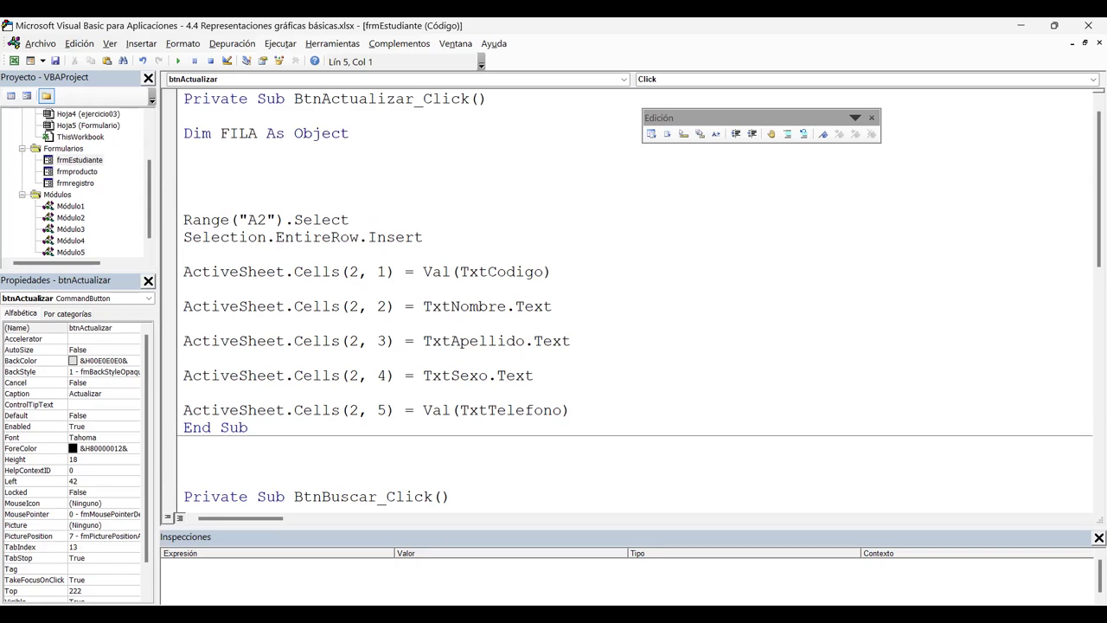
key("alt+F11")
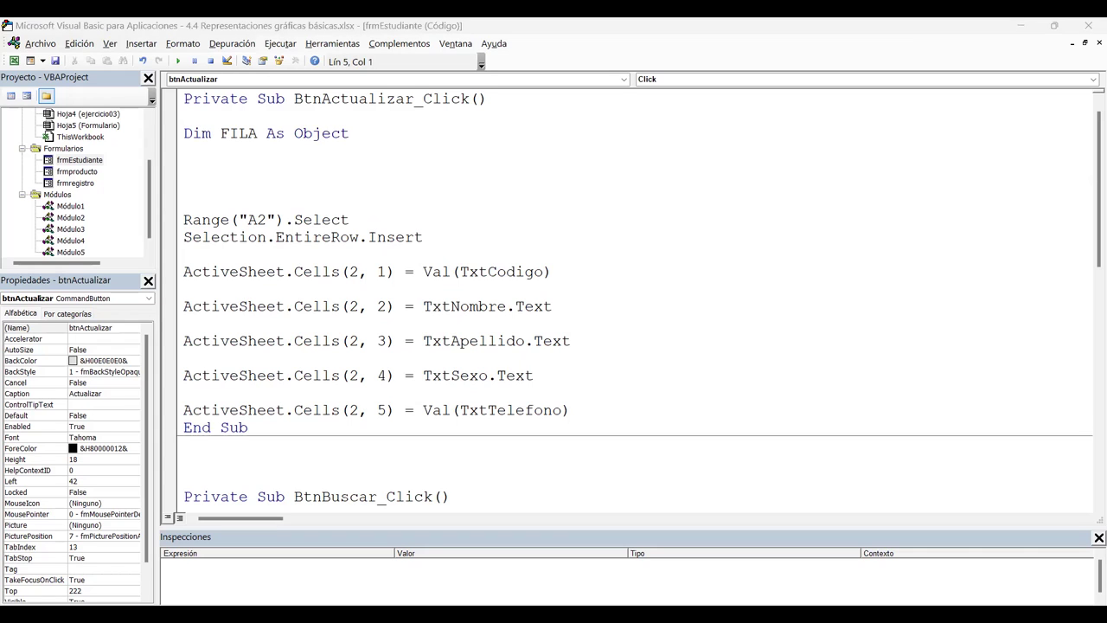
Add the declaration Dim LINEA As Integer below the FILA line.
key("alt+F11")
type("dim ")
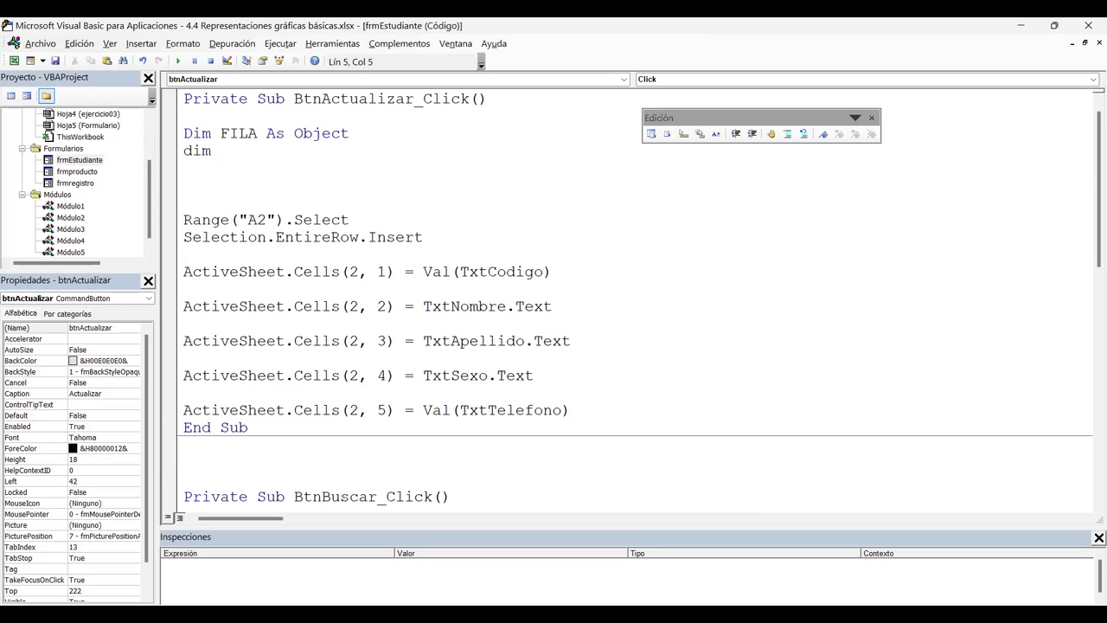
type("LINEA")
type("as")
type(" in")
key("ctrl+space")
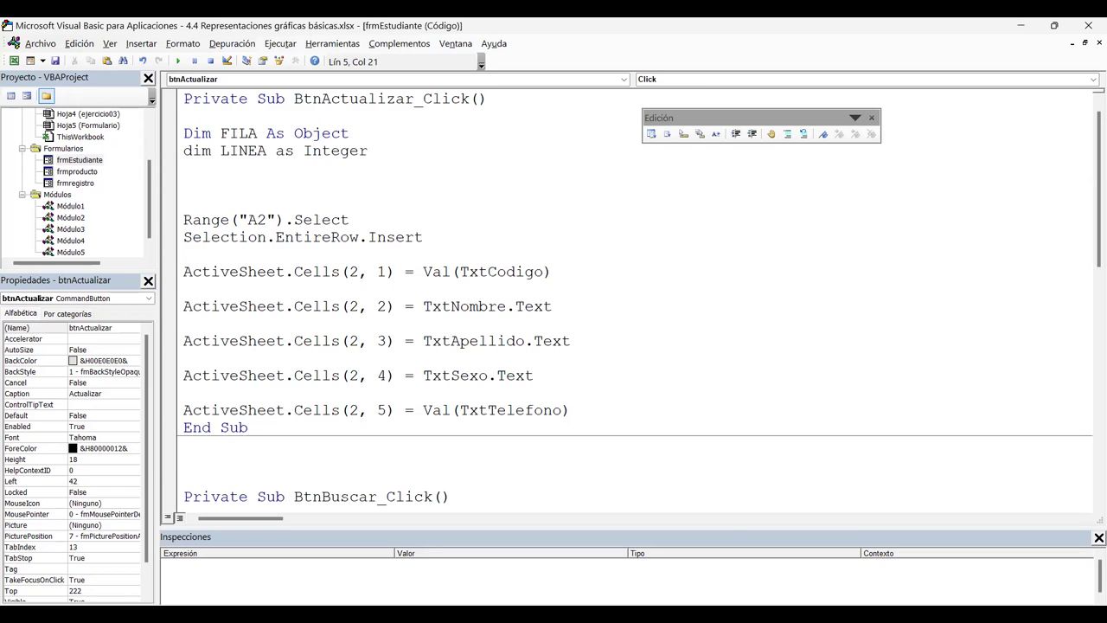
key("Return")
key("Return")
key("Up")
left_click(183, 151)
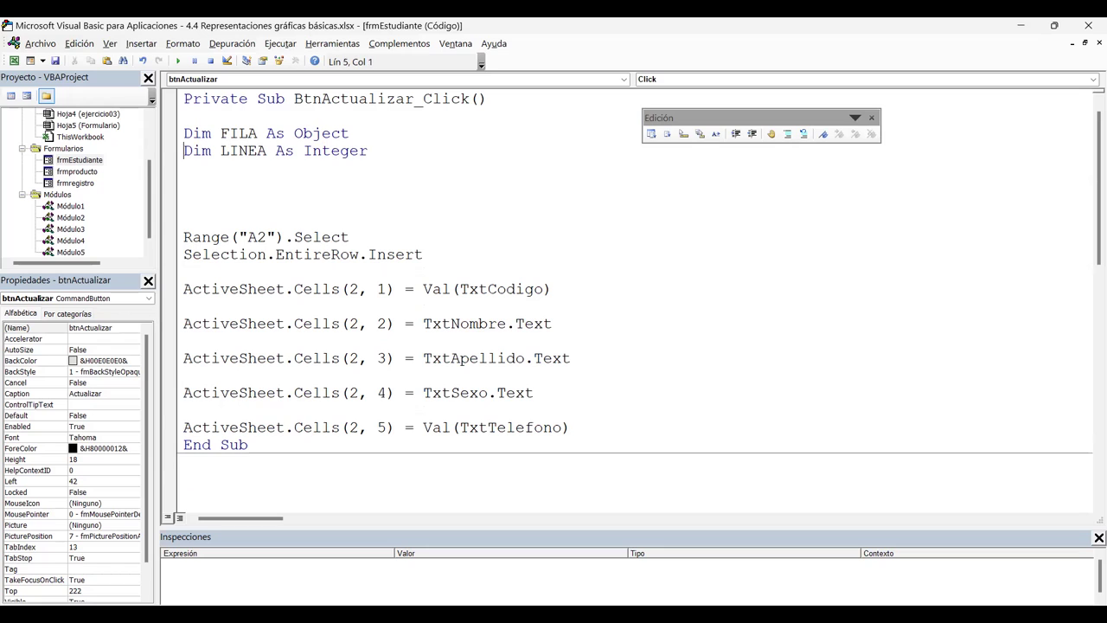
key("Up")
key("ctrl+shift+Right")
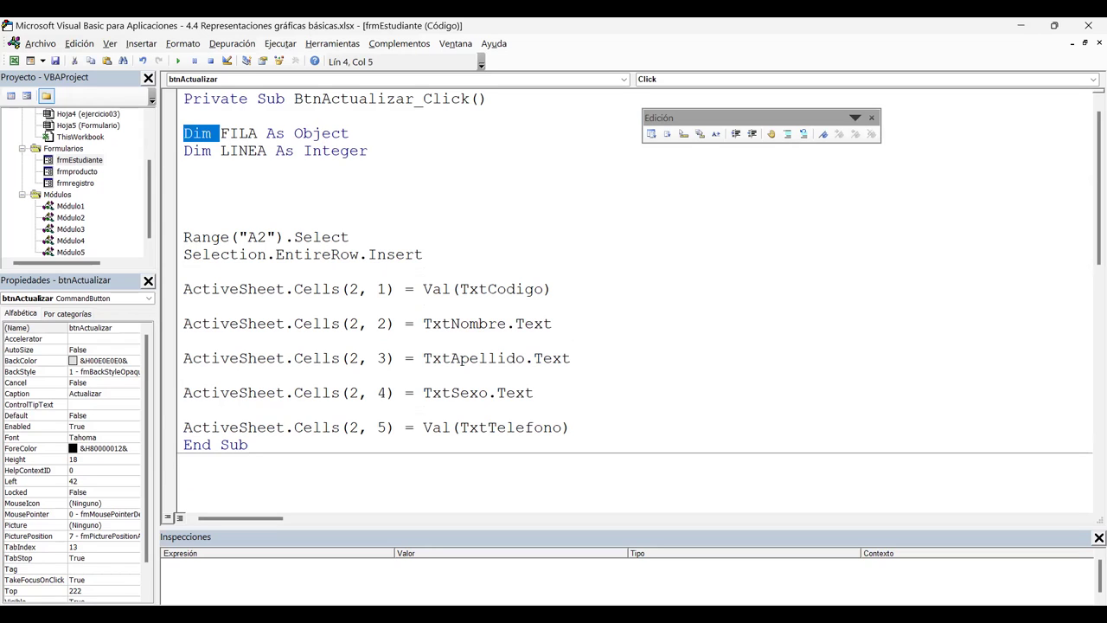
key("ctrl+shift+Right")
key("ctrl+shift+Right")
key("Down")
key("ctrl+shift+Left")
key("ctrl+shift+Left")
key("Down")
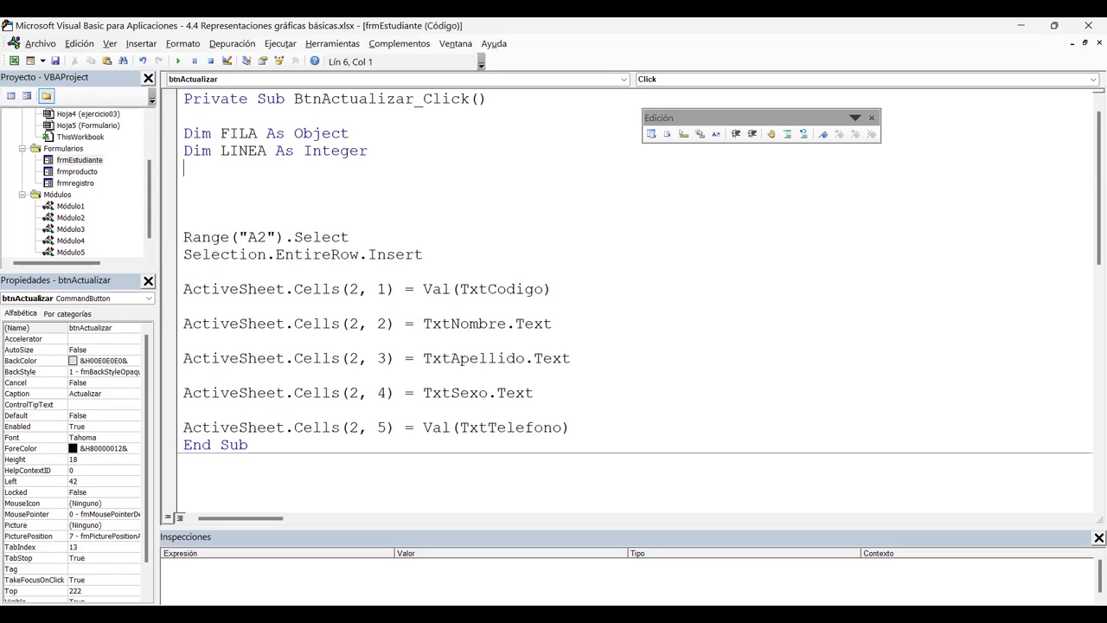
Add the line ValorBuscado = Me.TxtCodigo under the declarations.
left_click_drag(545, 289, 460, 289)
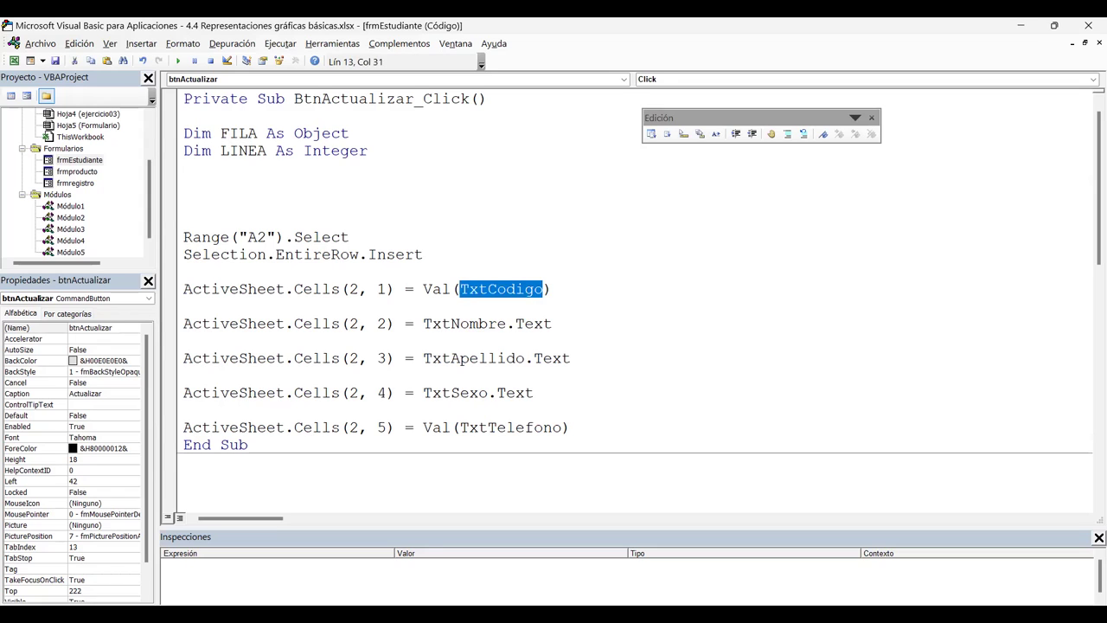
left_click(184, 168)
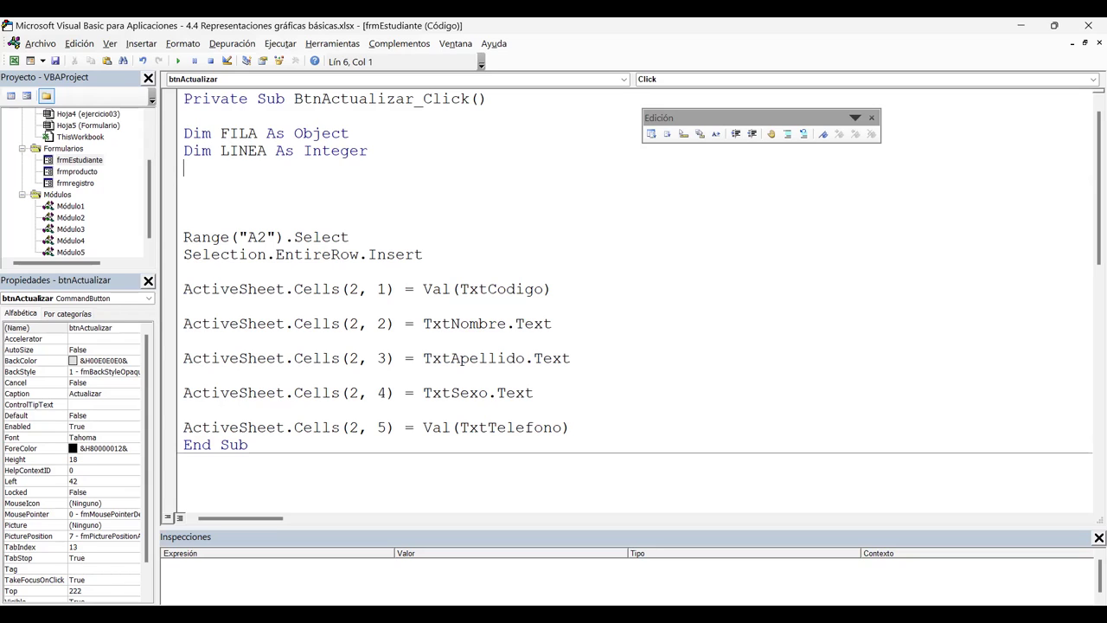
type("ValorBuscado")
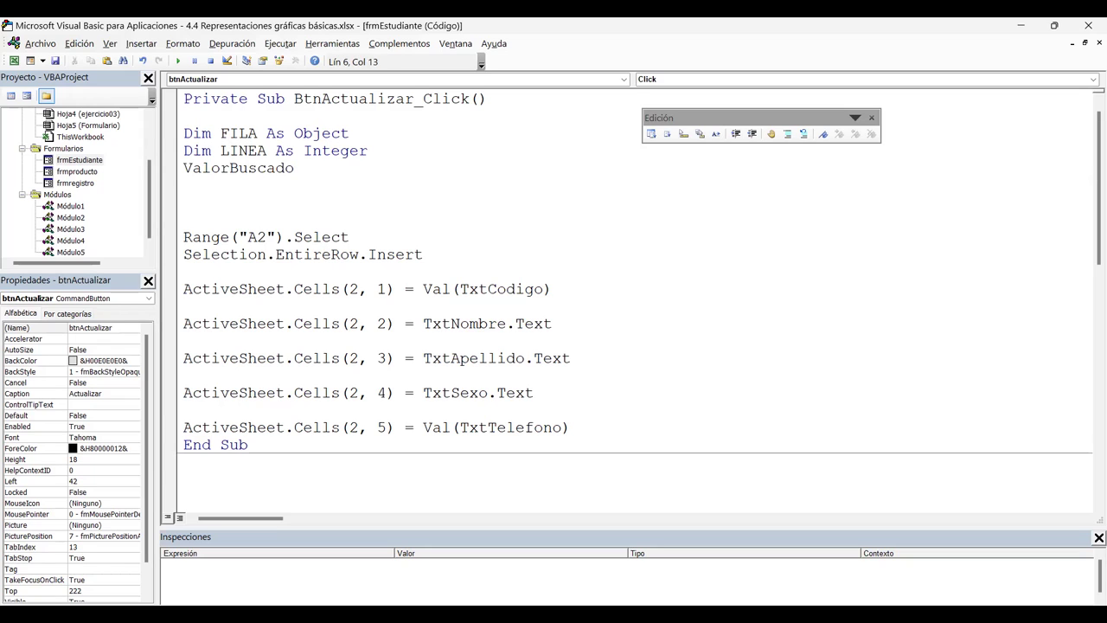
key("alt+Tab")
key("alt+Tab")
type("=Me.txt")
key("Tab")
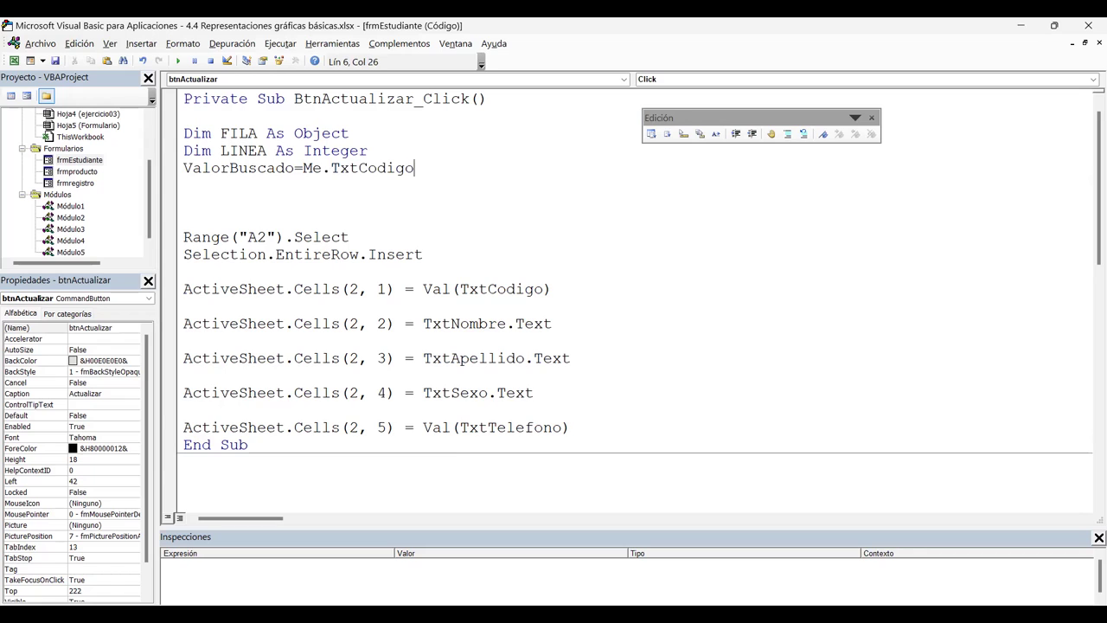
key("Return")
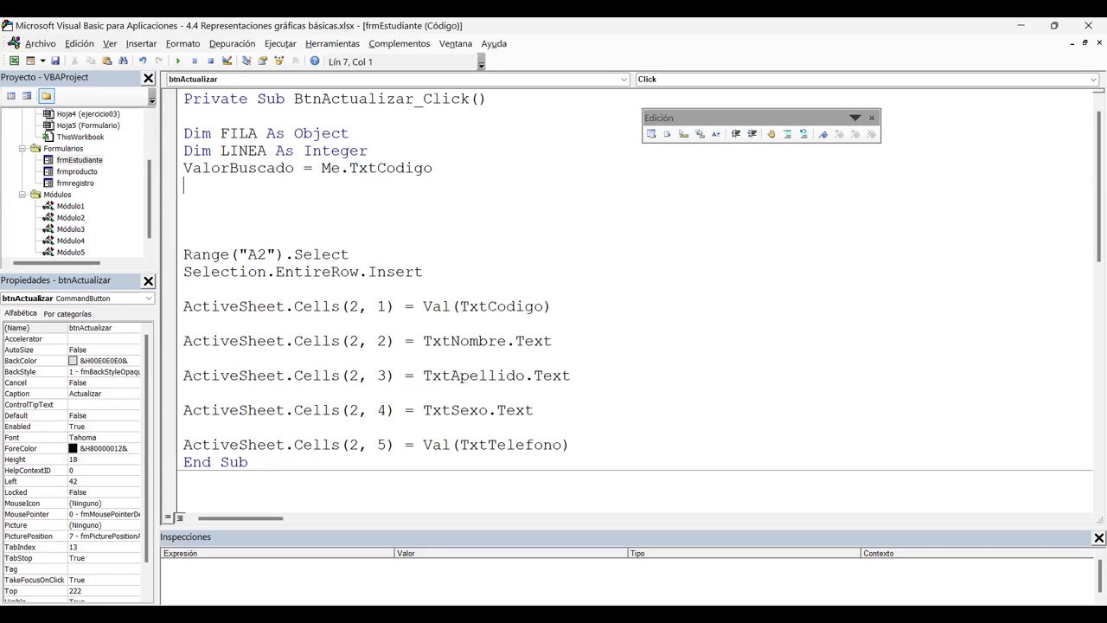
Open a new line above the Range statement and begin it with 'set'.
key("alt+F11")
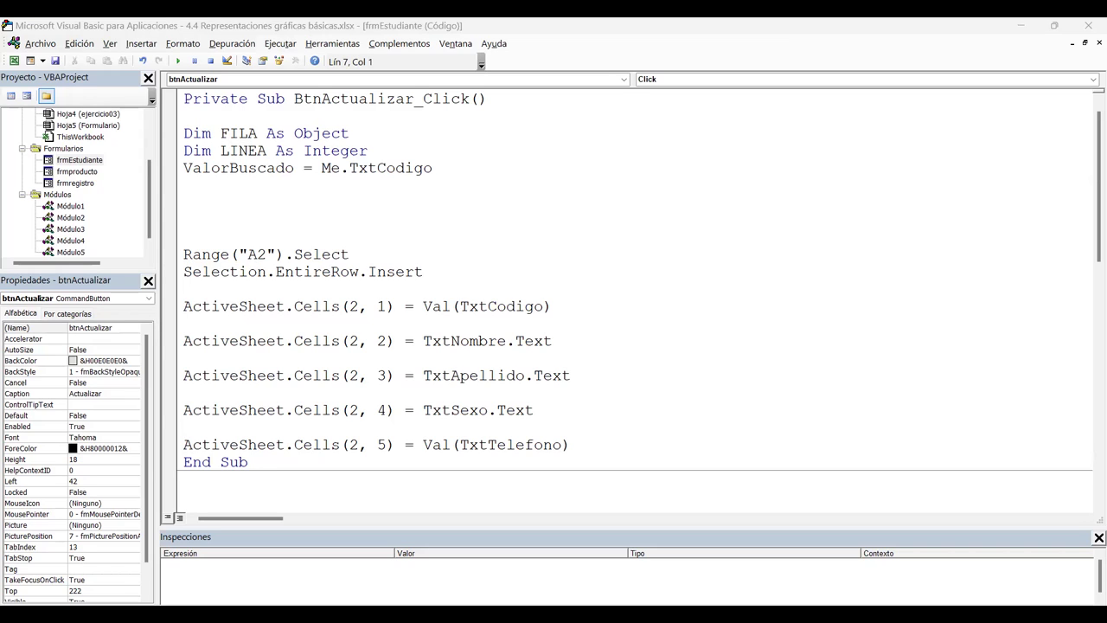
left_click(183, 185)
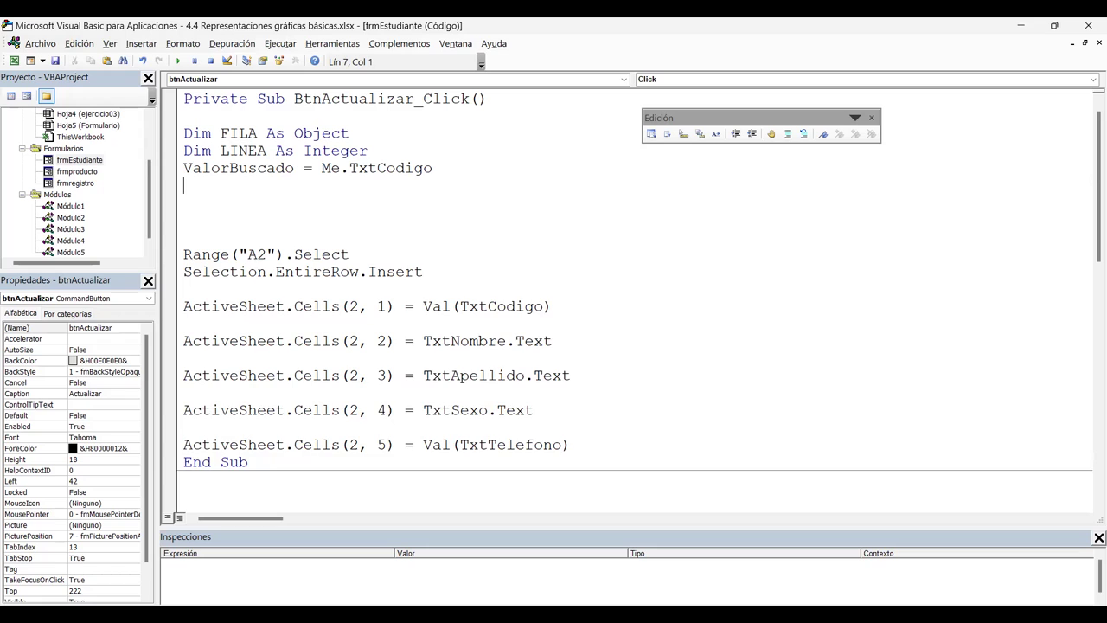
key("Return")
type("set")
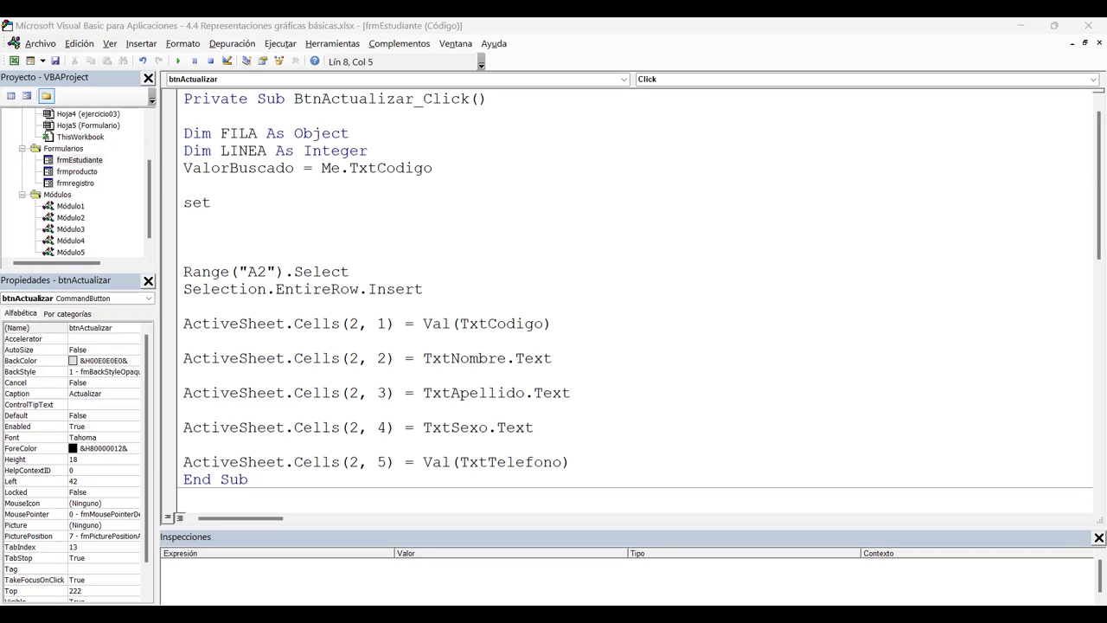
Extend the line to read set FILA=Sheets( in the update routine.
key("alt+Tab")
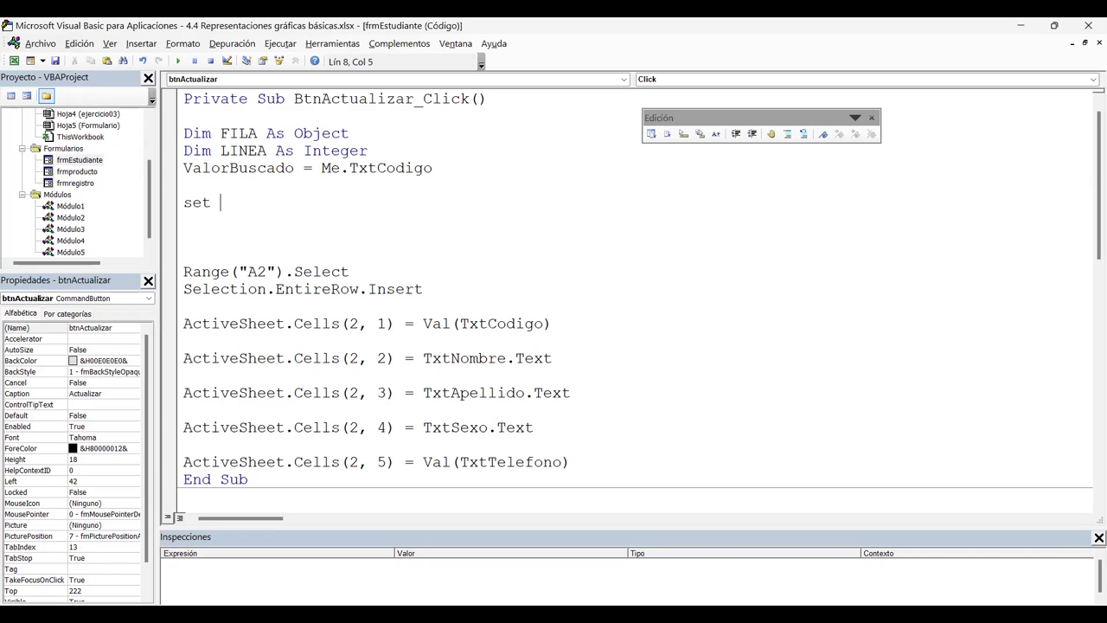
type("FILA")
key("alt+Tab")
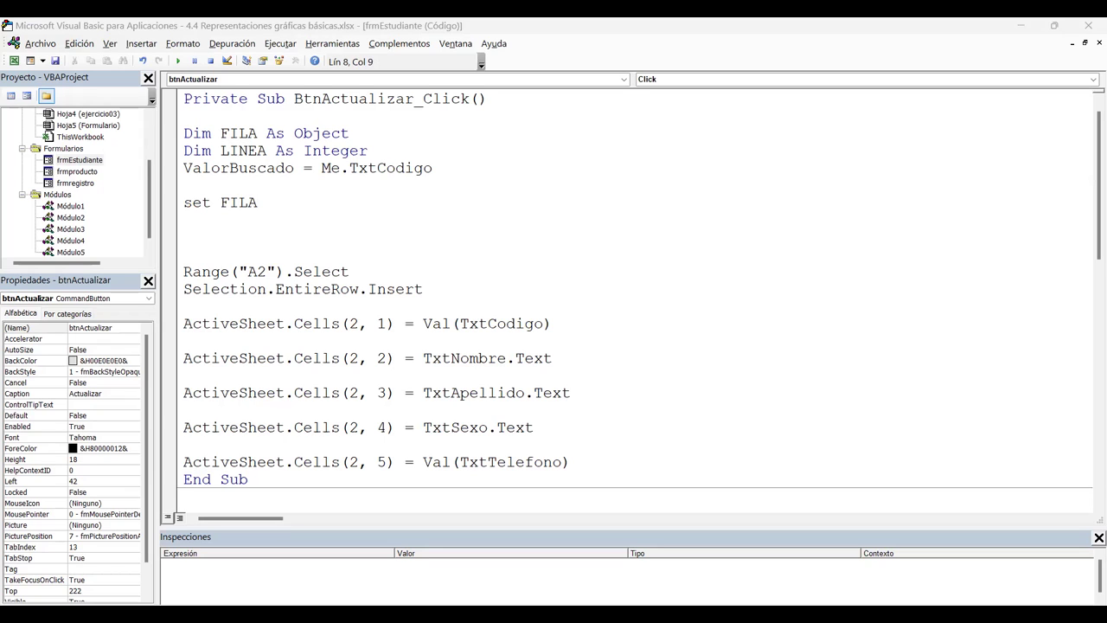
key("alt+Tab")
type("=")
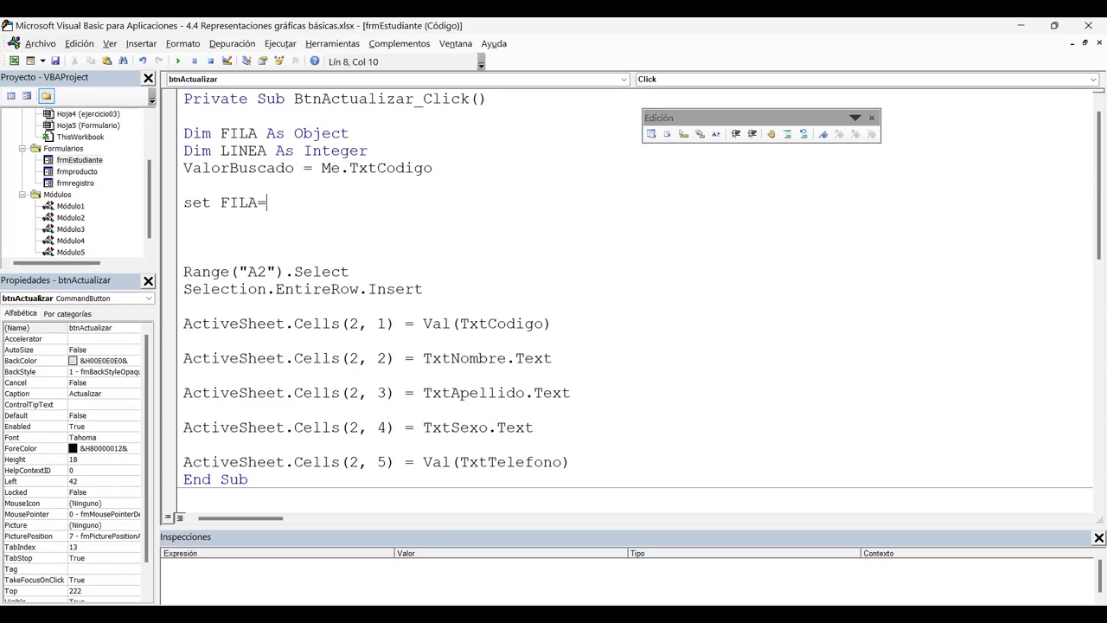
type("Sheets")
key("alt+Tab")
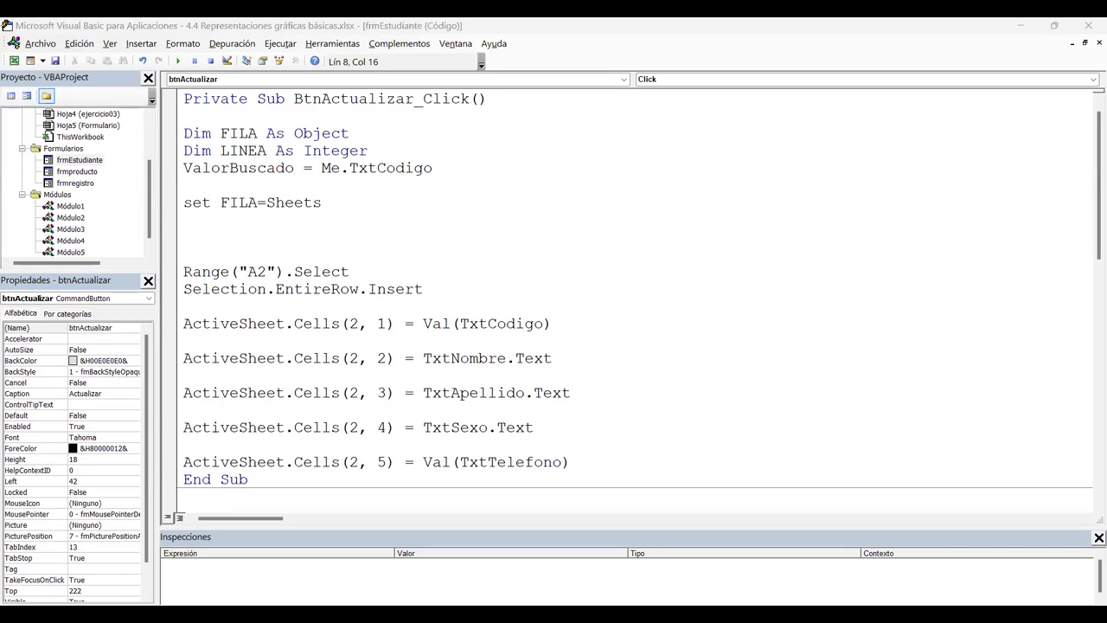
key("alt+Tab")
type("(")
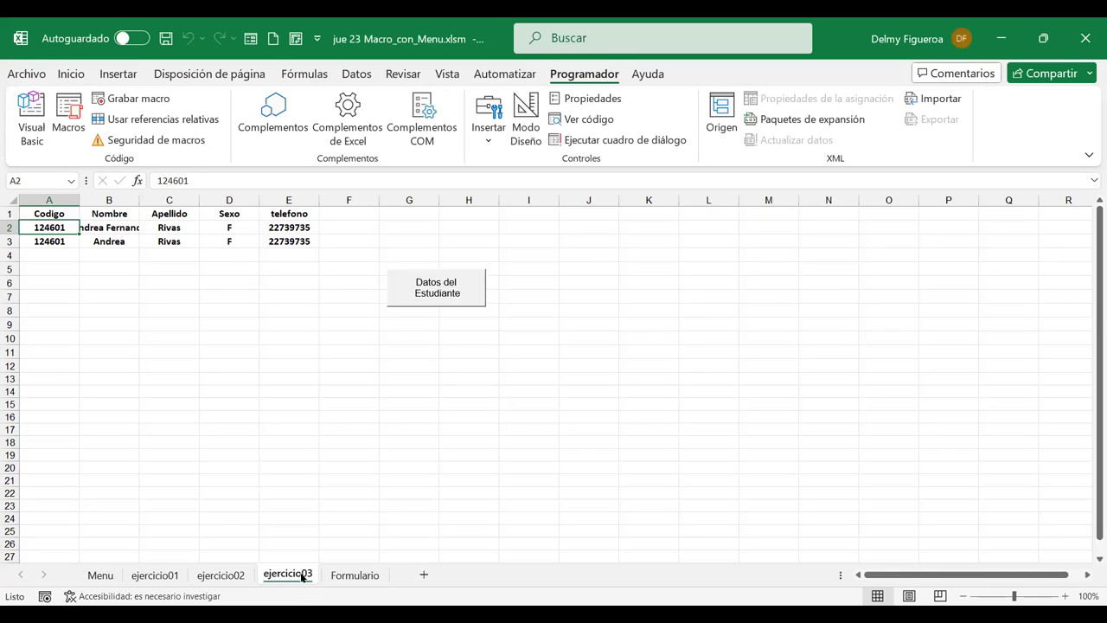
Check the sheet tab name ejercicio03 without renaming it, then return to the Visual Basic editor.
double_click(303, 576)
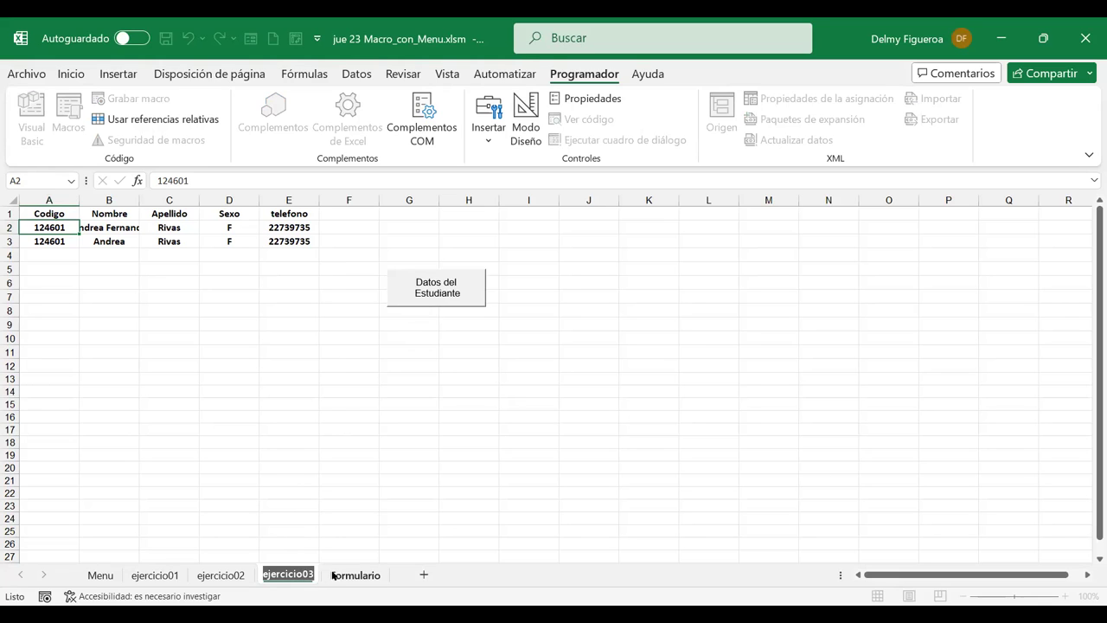
left_click(345, 420)
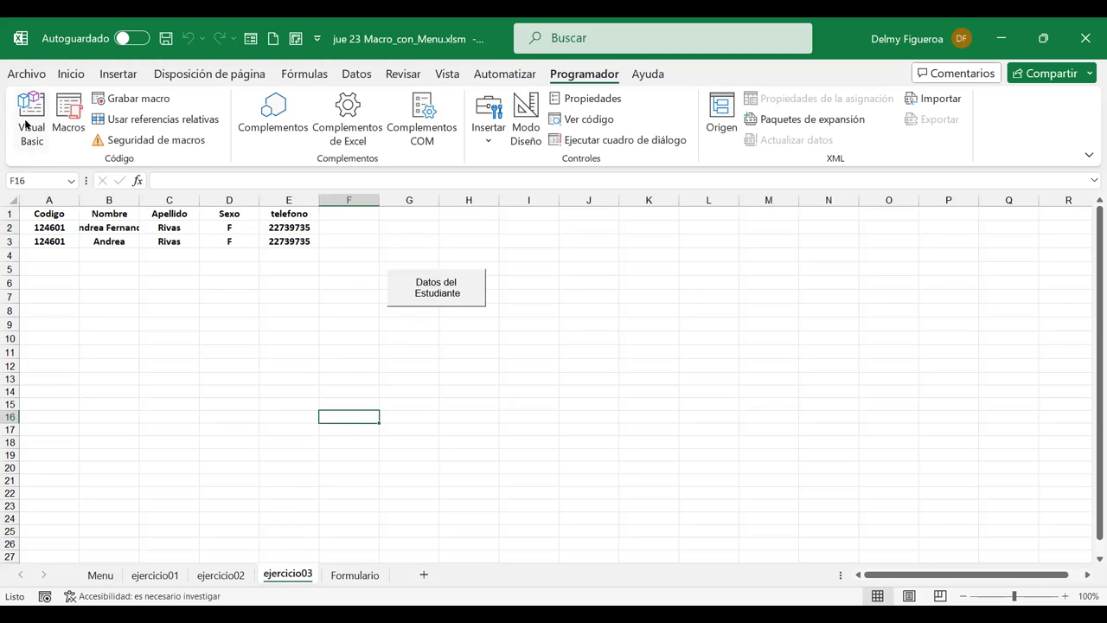
left_click(26, 125)
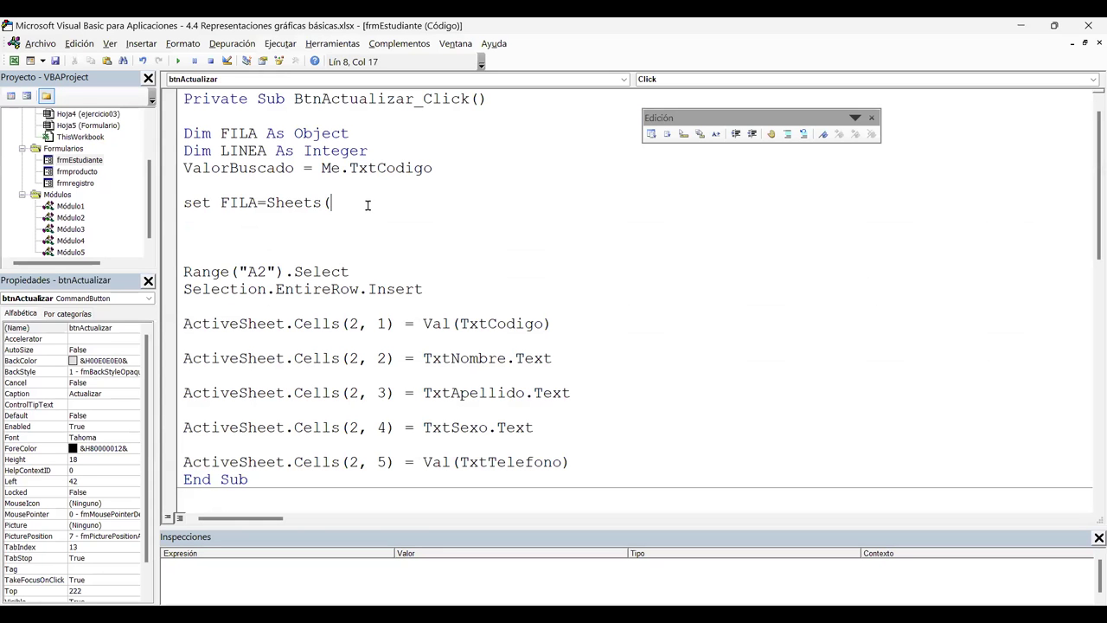
Enter the sheet reference Sheets("ejercicio03") after Set FILA=.
type("ejercicio03")
key("alt+F11")
type("\"")
key("Right")
key("Right")
key("Right")
key("Right")
key("Right")
key("Right")
key("Right")
left_click(443, 202)
type("\"")
key("alt+Tab")
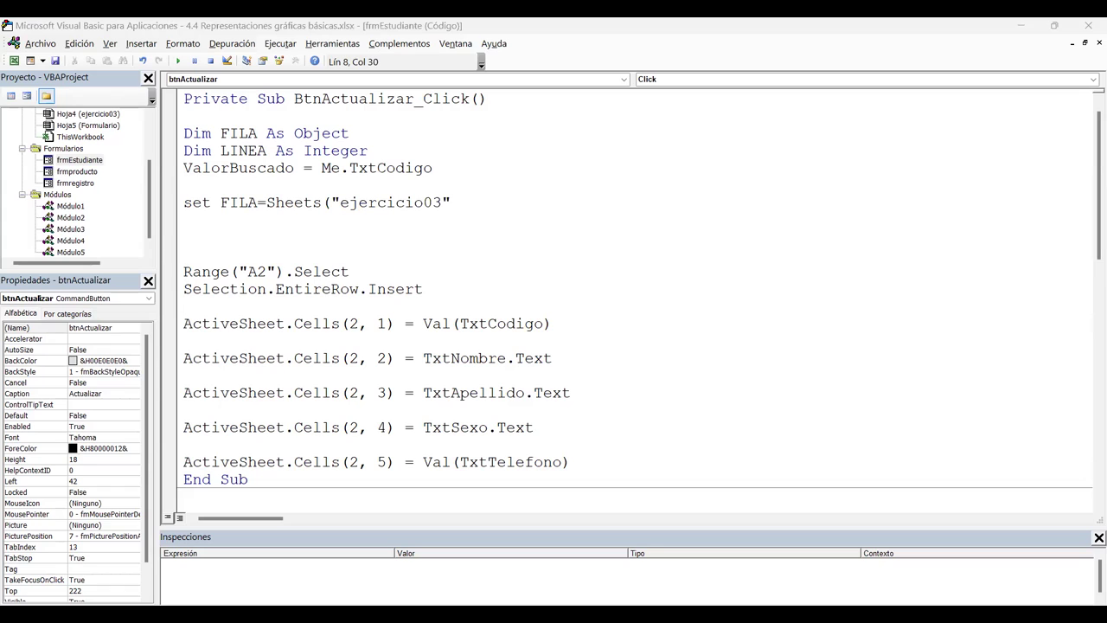
key("alt+Tab")
Append .Range("A:A") so FILA points at column A of ejercicio03.
type(").")
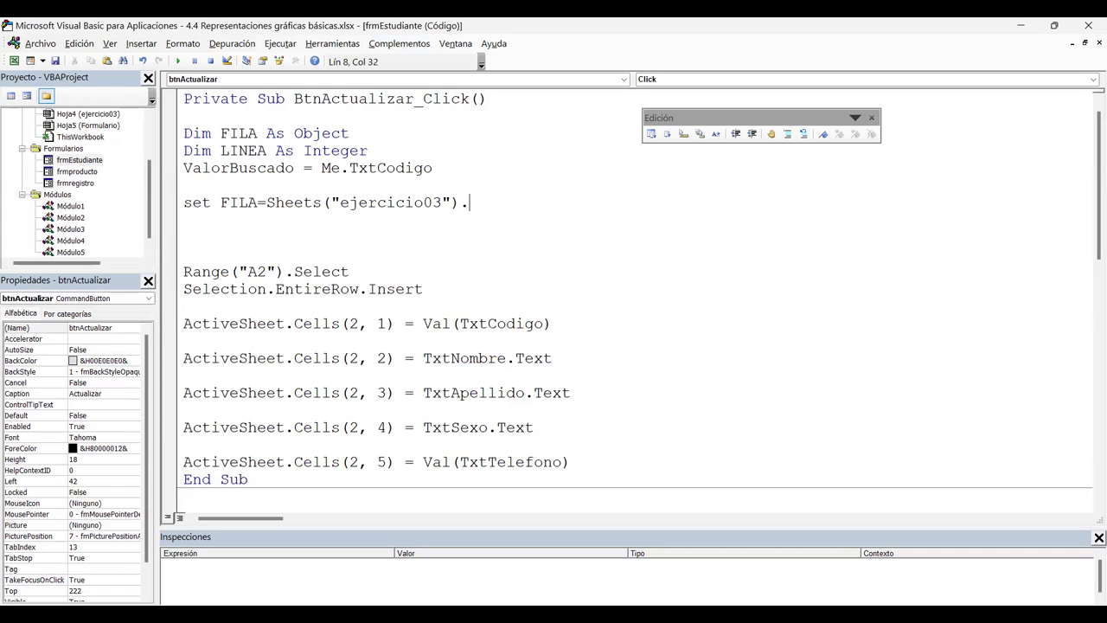
type("Range")
key("alt+Tab")
key("alt+Tab")
type("(\"A:")
type("\")")
left_click(554, 203)
type("A")
key("Right")
key("Right")
key("F5")
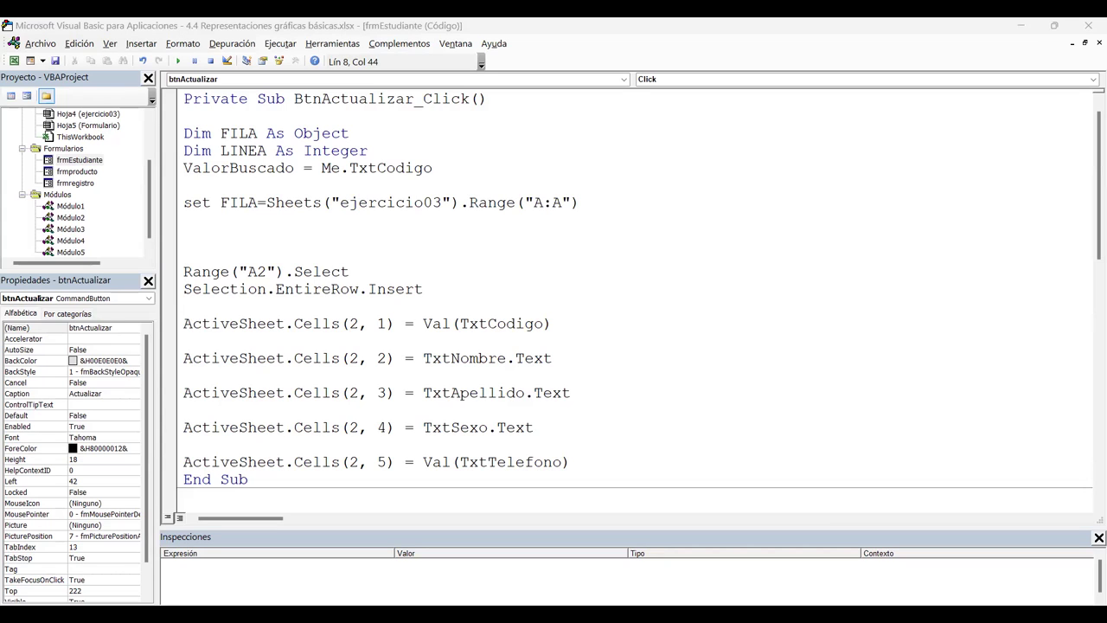
Append .Find(ValorBuscado to the Set FILA line.
type(".find")
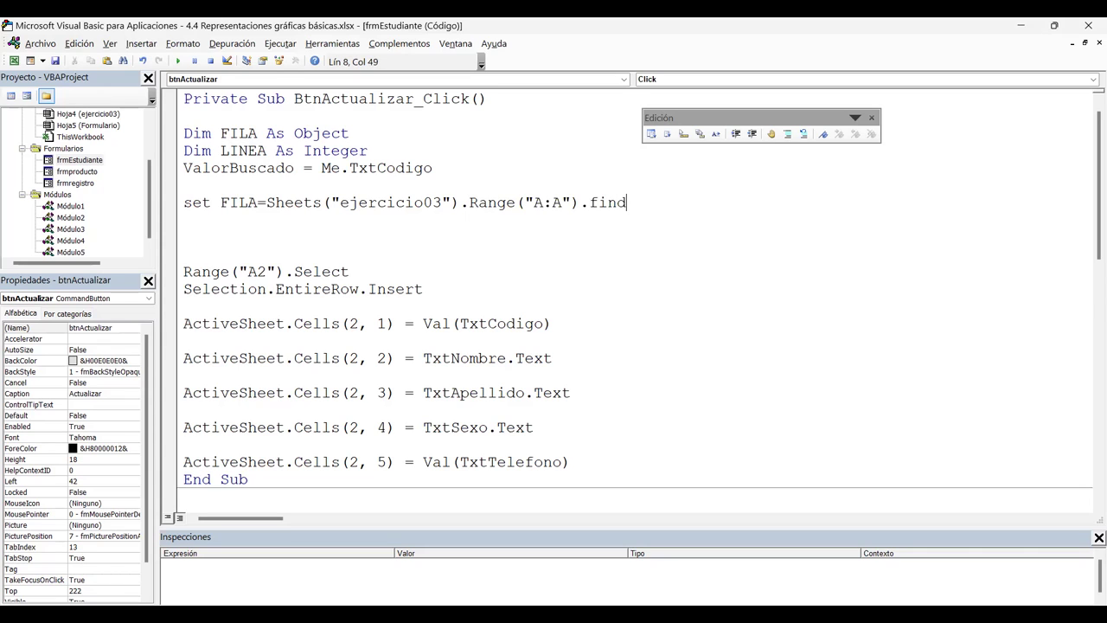
key("alt+Tab")
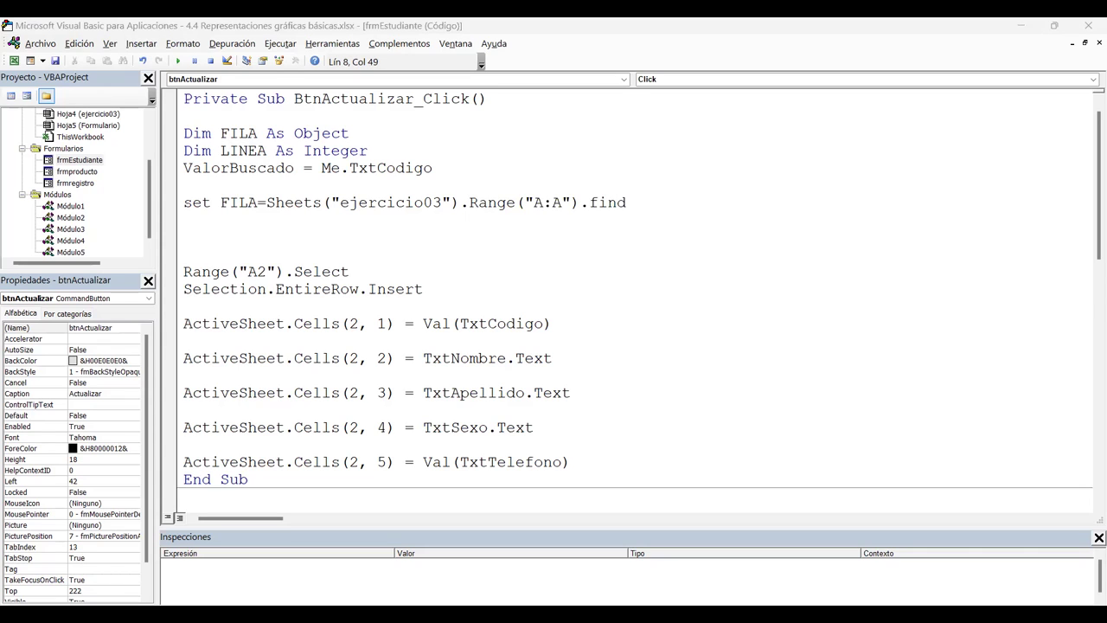
key("alt+Tab")
type("(")
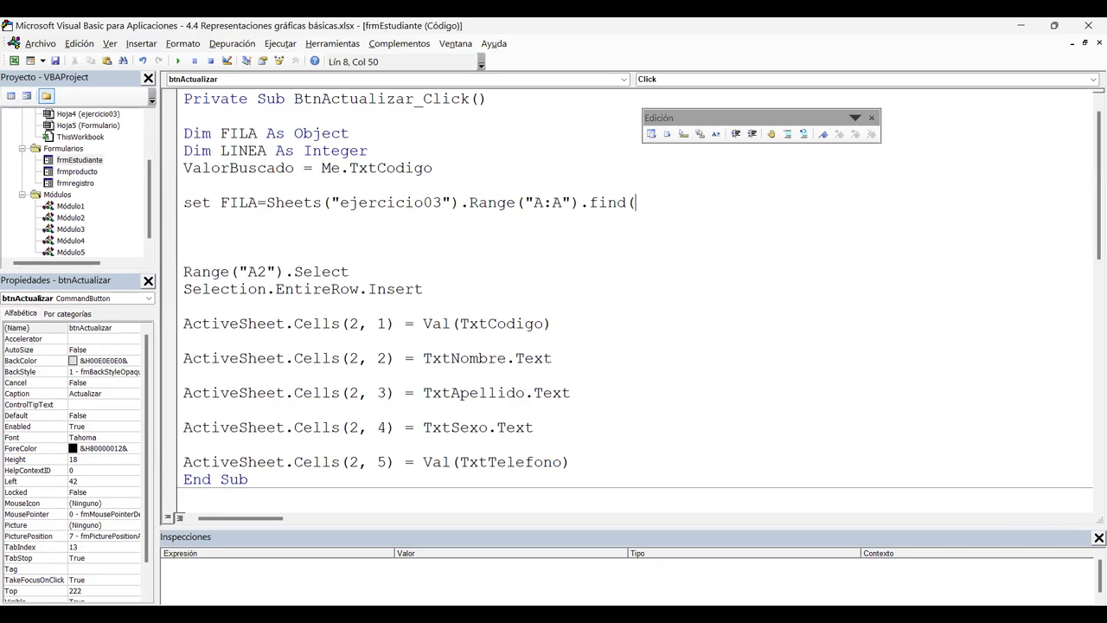
type("B")
key("BackSpace")
type("Valos")
key("BackSpace")
type("rBuscado")
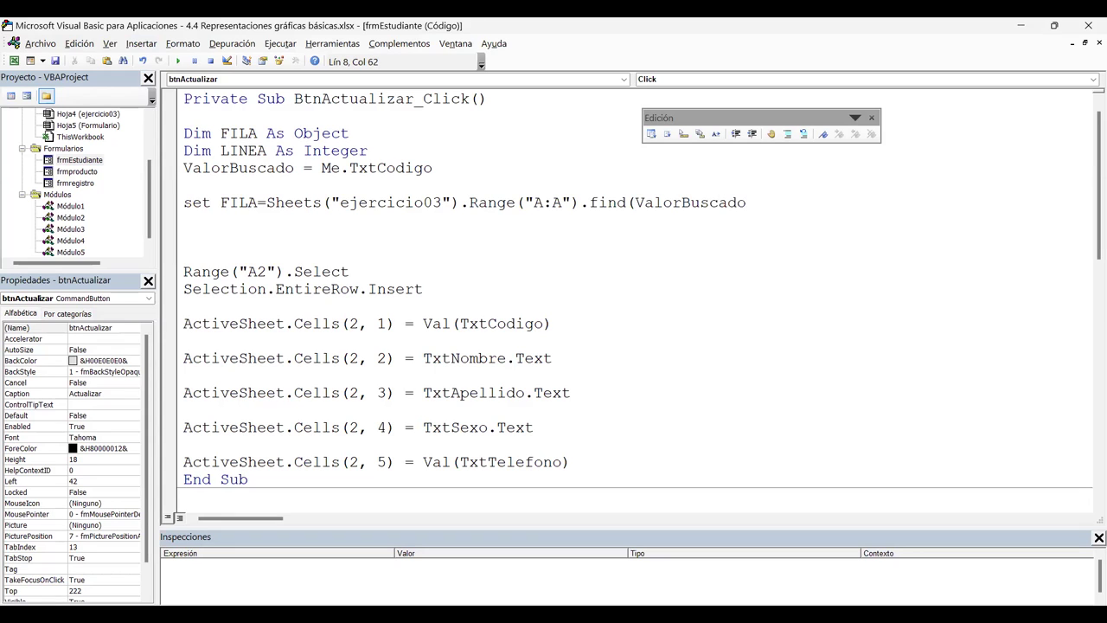
Add the lookat:=xlWhole argument, close the Find call, and begin the next line with LINEA=.
key("alt+F11")
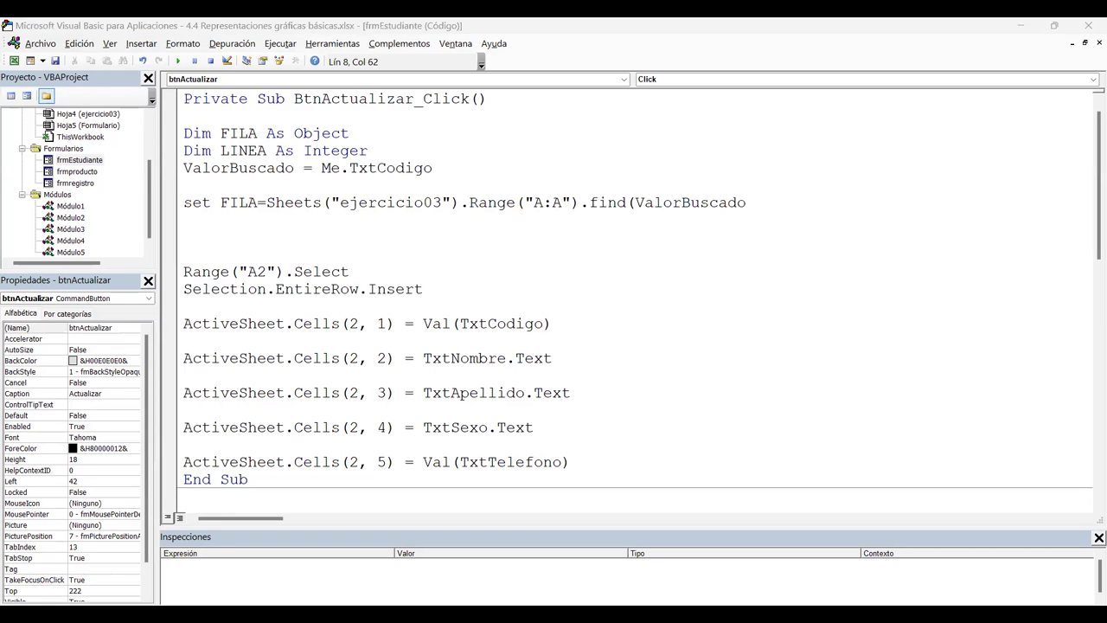
type(",")
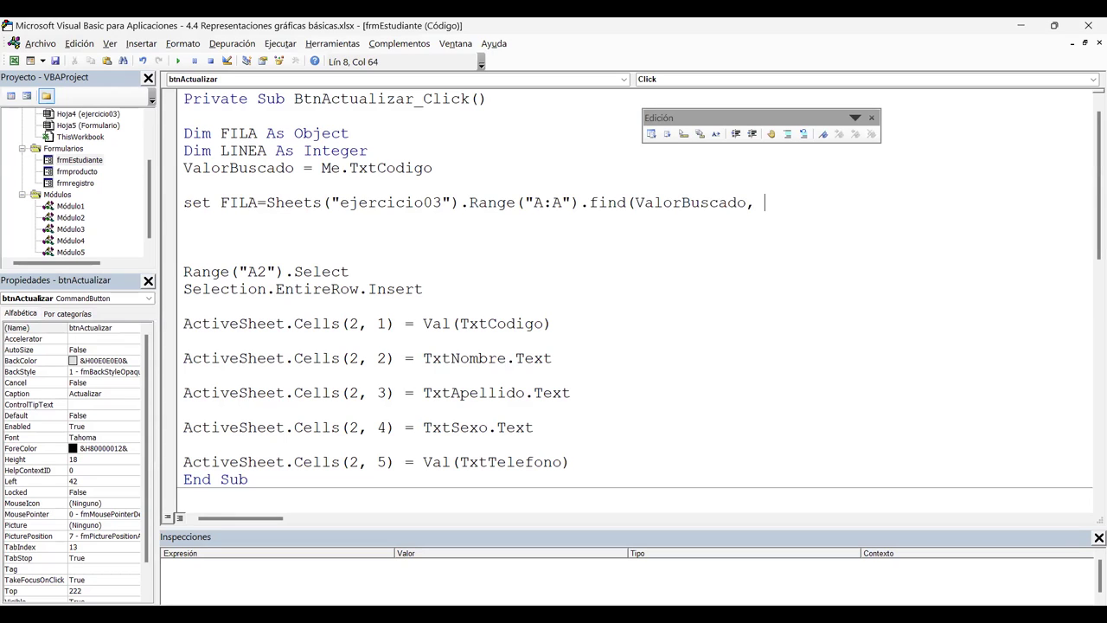
key("alt+F11")
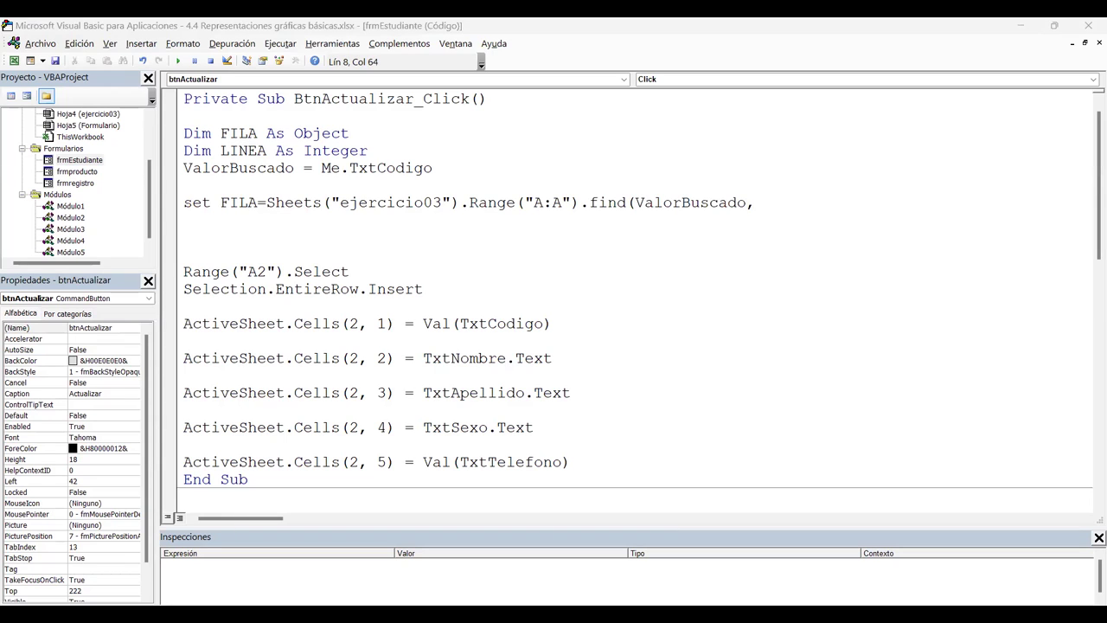
key("alt+F11")
type("lookat")
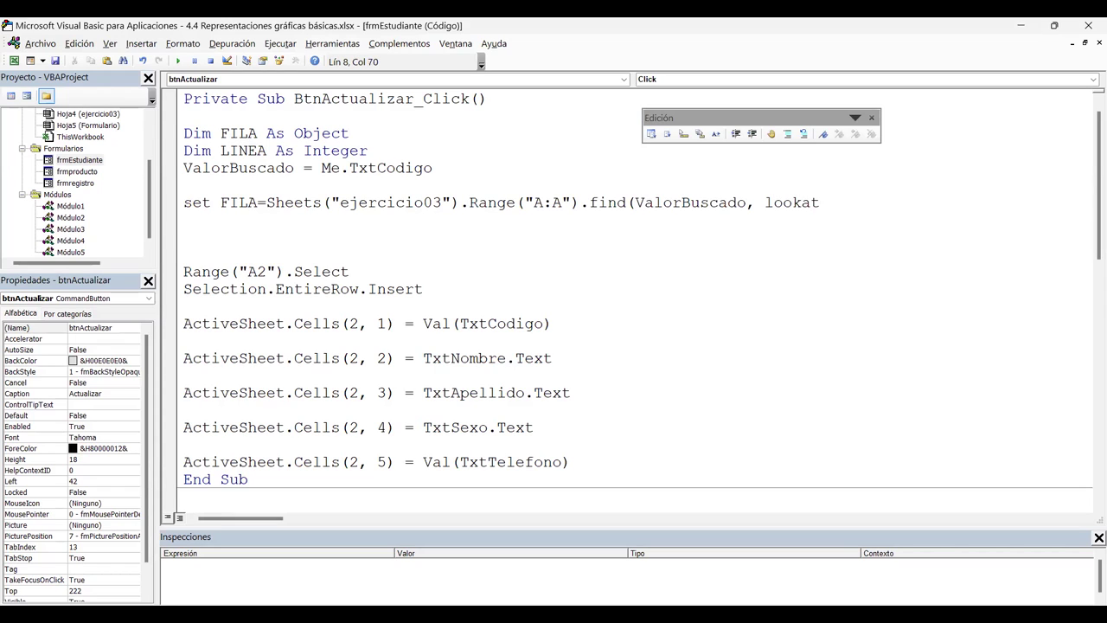
key("alt+Tab")
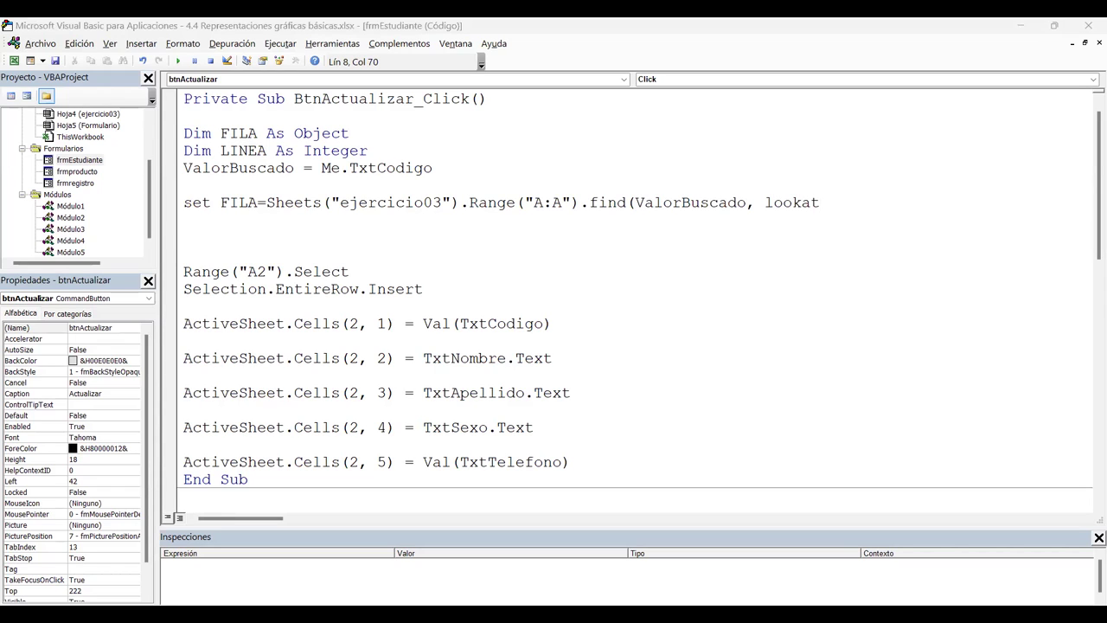
type(":=")
key("alt+Tab")
key("alt+Tab")
type("xlWhole")
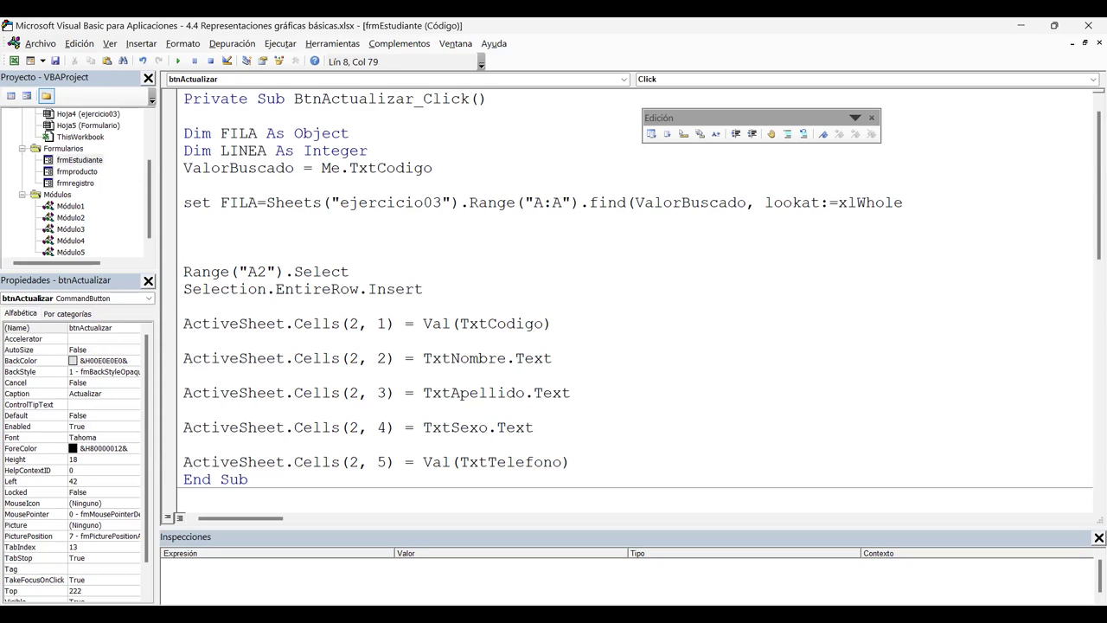
type(")")
key("Return")
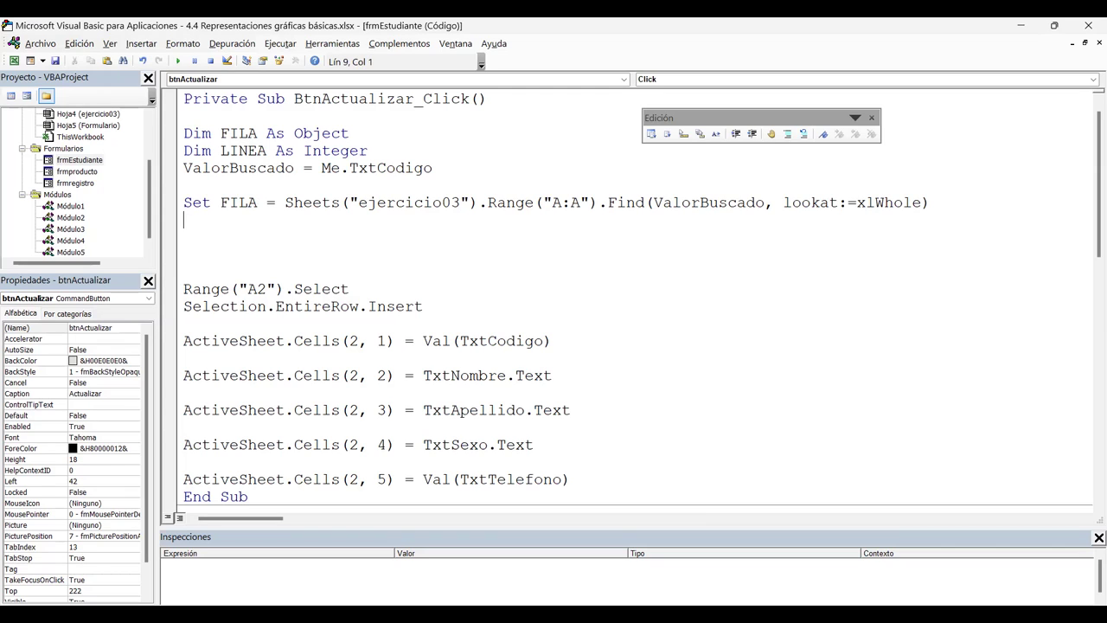
type("LINEA")
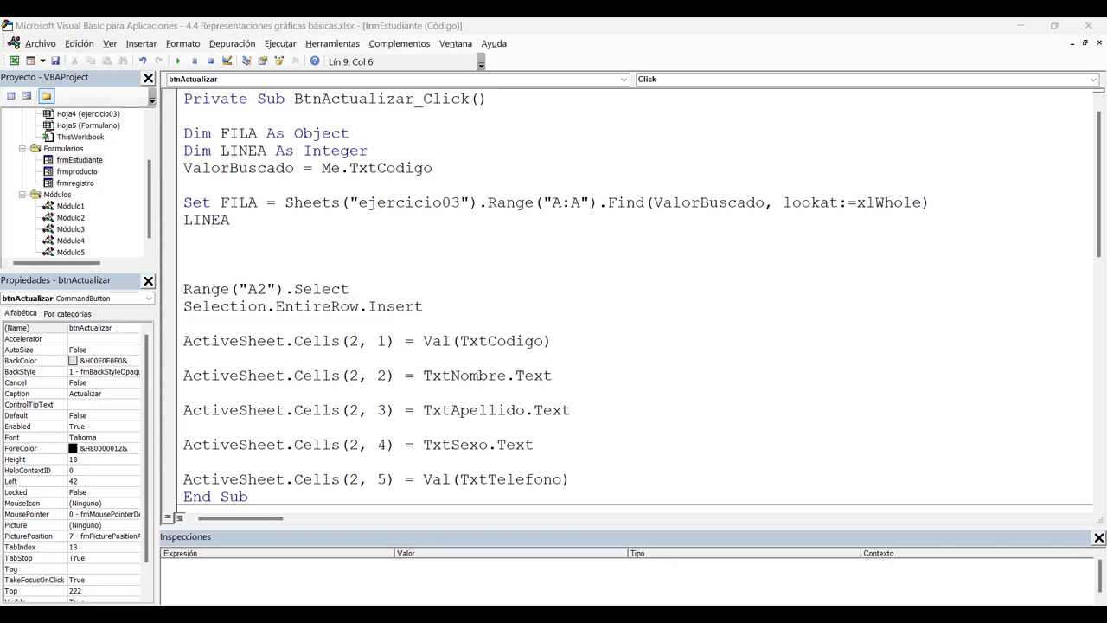
type("=")
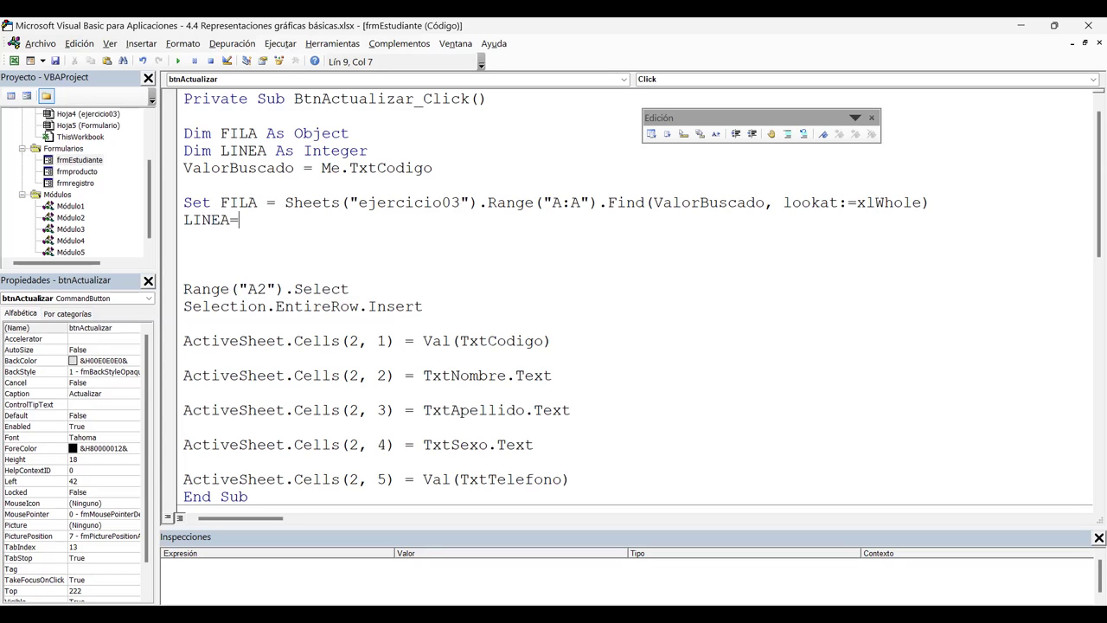
Complete the line as LINEA = FILA.Row and leave blank lines below it.
type("FILA")
type(".R")
type("ow")
key("Return")
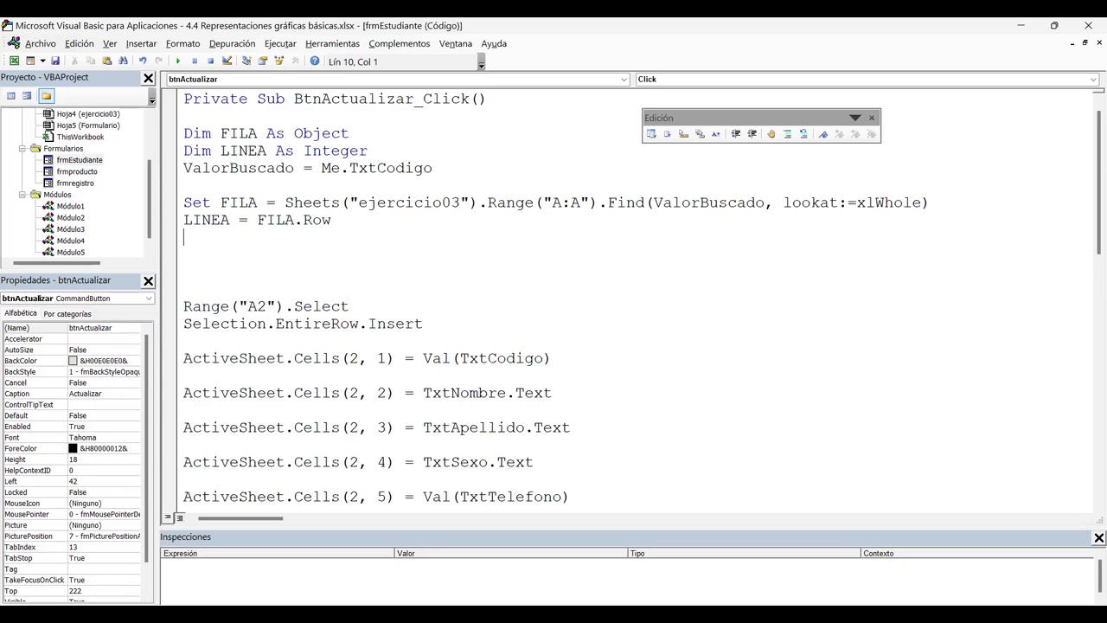
key("alt+Tab")
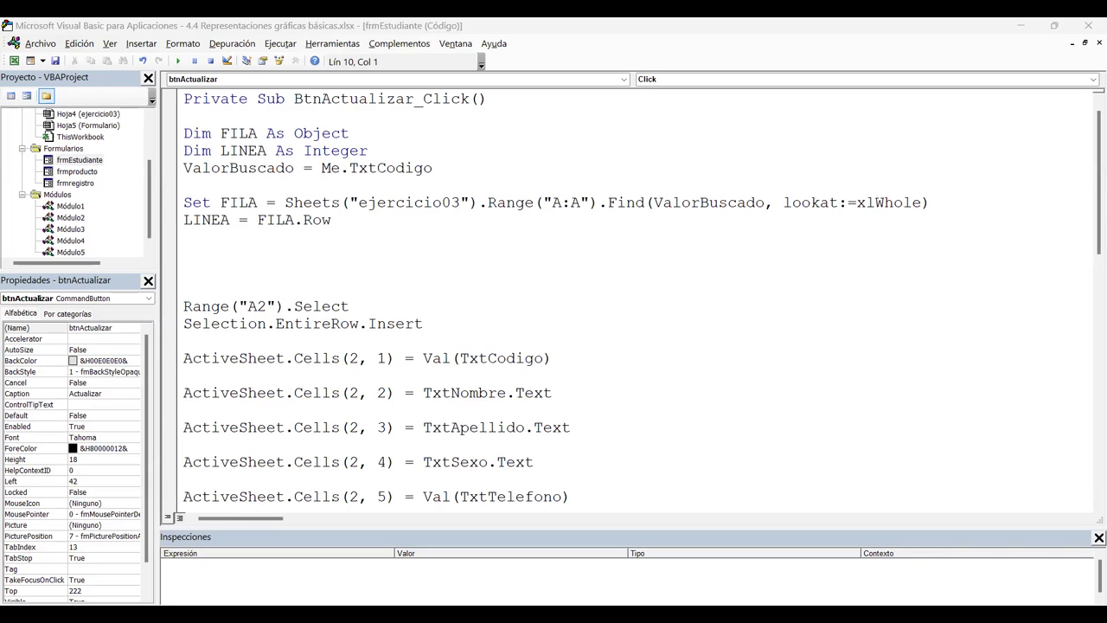
key("alt+Tab")
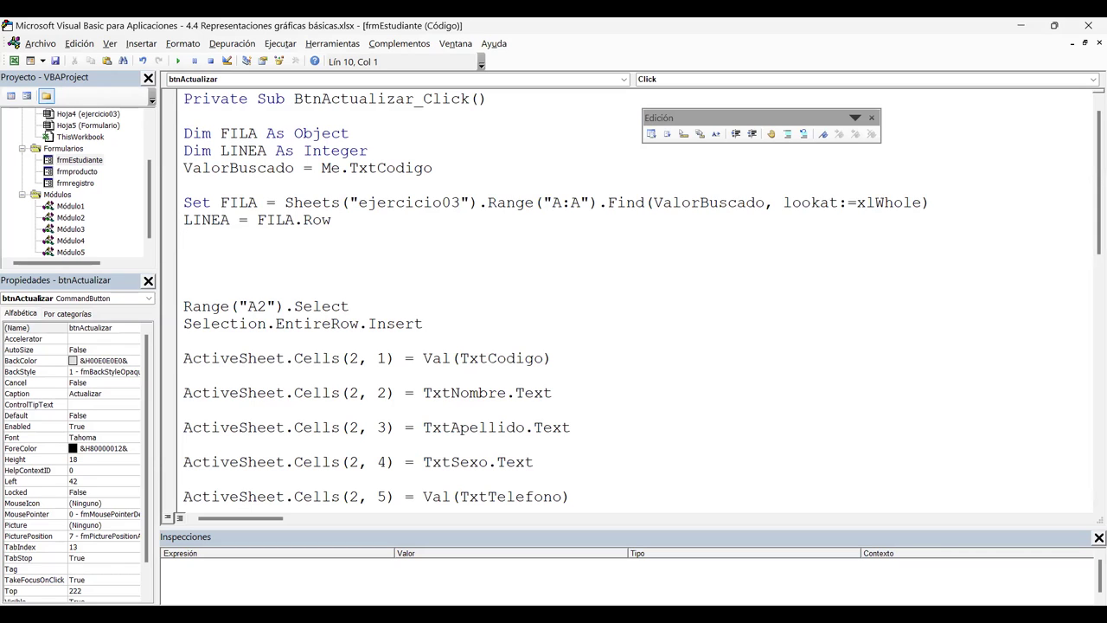
key("alt+Tab")
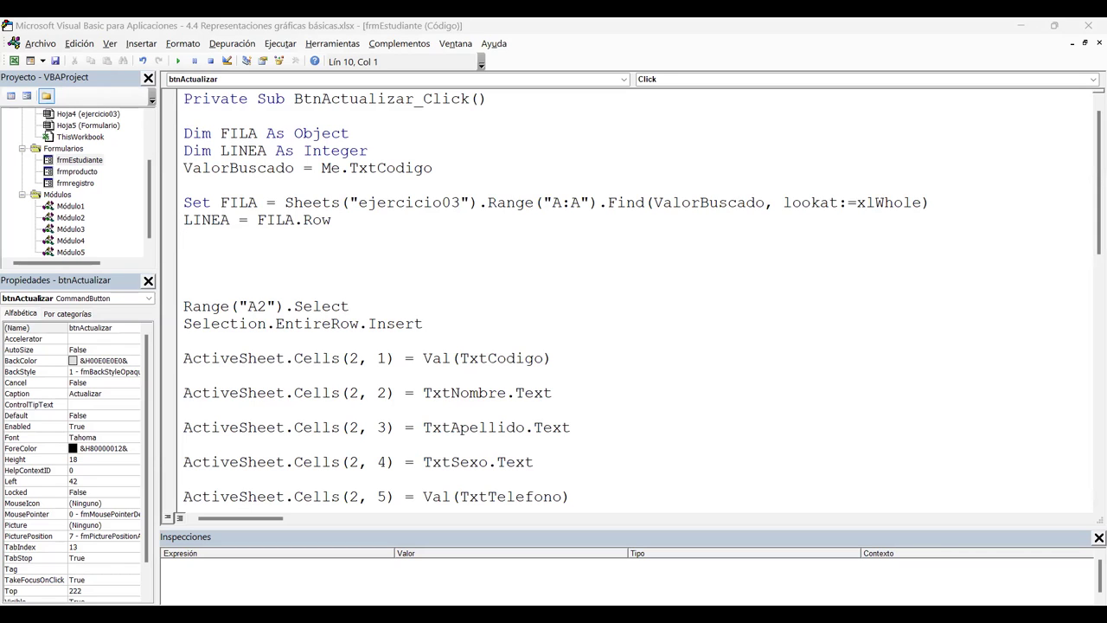
key("alt+Tab")
scroll(639, 298, "down", 1)
scroll(640, 298, "up", 1)
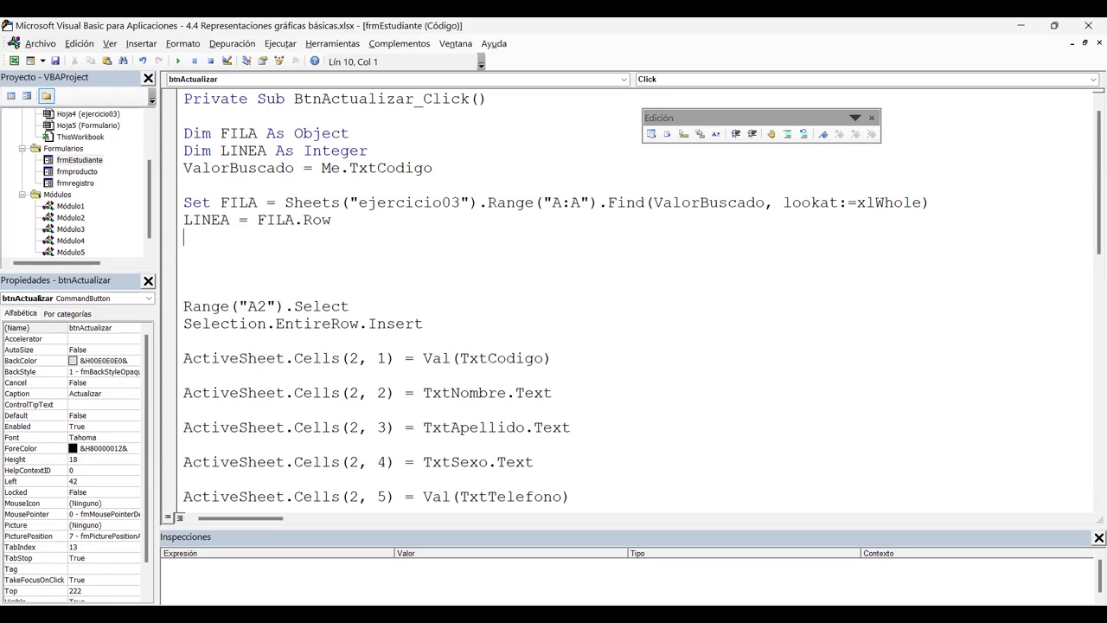
key("Return")
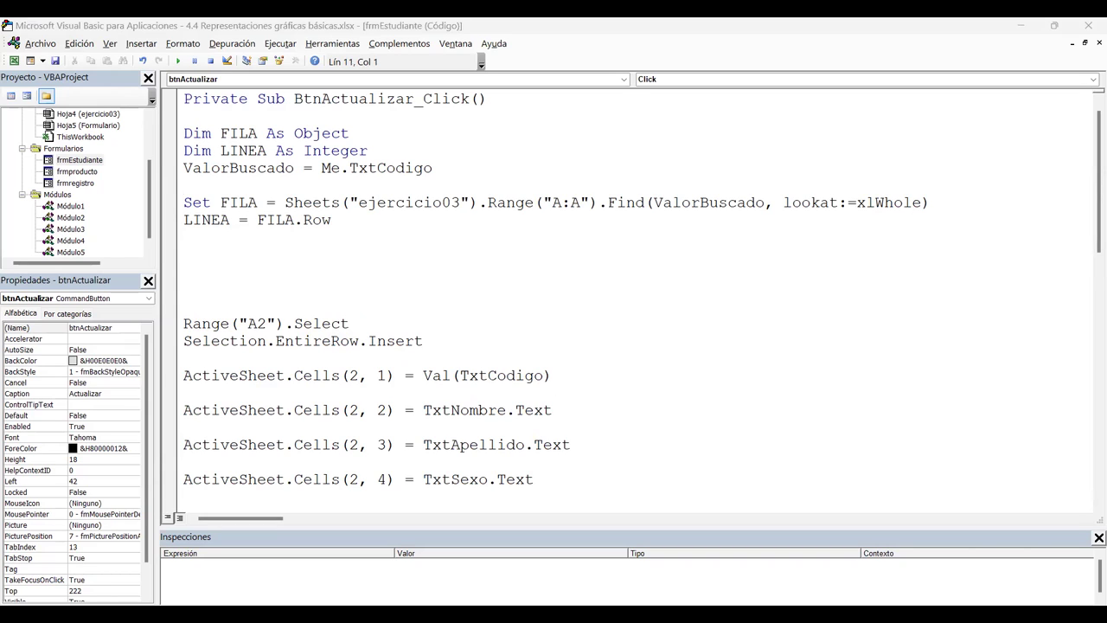
Write Range("A" & LINEA).Value on the new line.
type("Range")
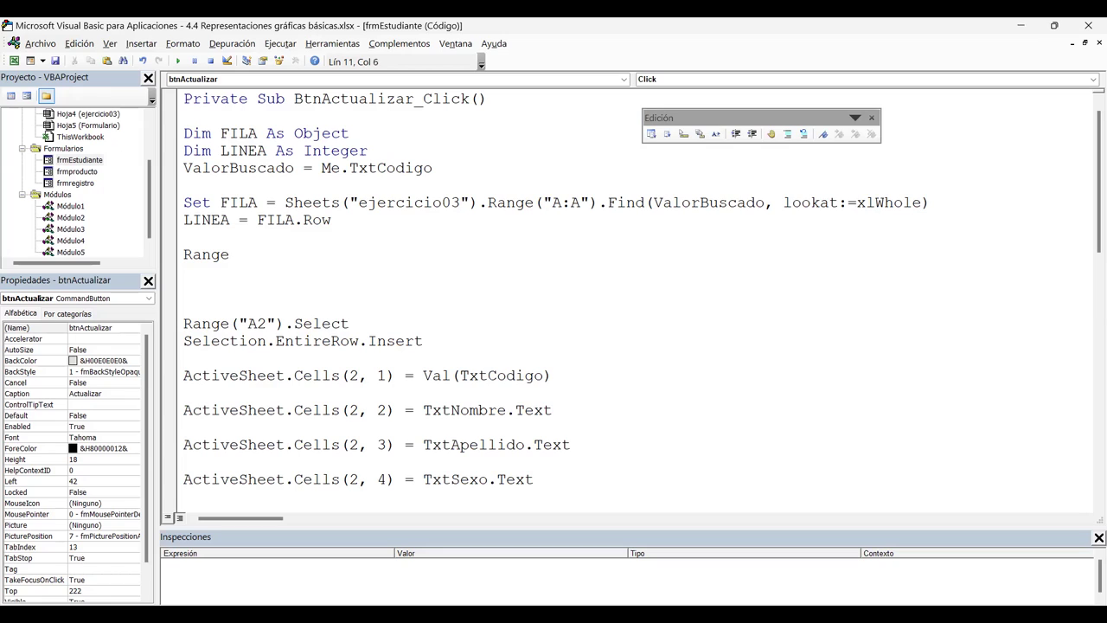
type("(")
type("\"A\"")
key("alt+Tab")
key("alt+Tab")
type("&")
key("alt+Tab")
key("alt+Tab")
type("LINEA")
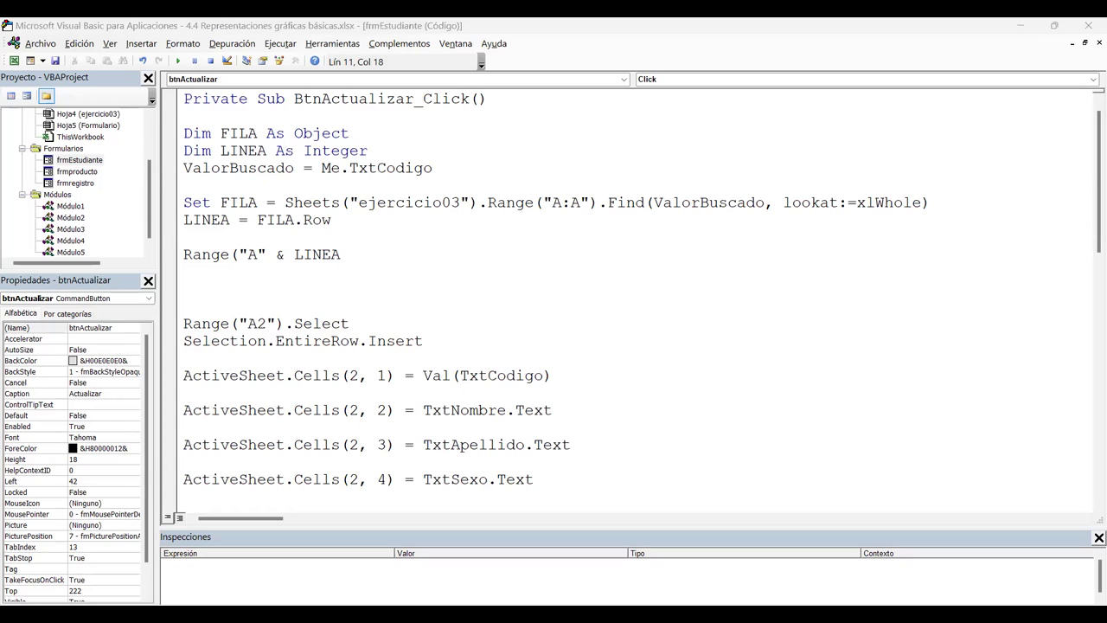
type(")")
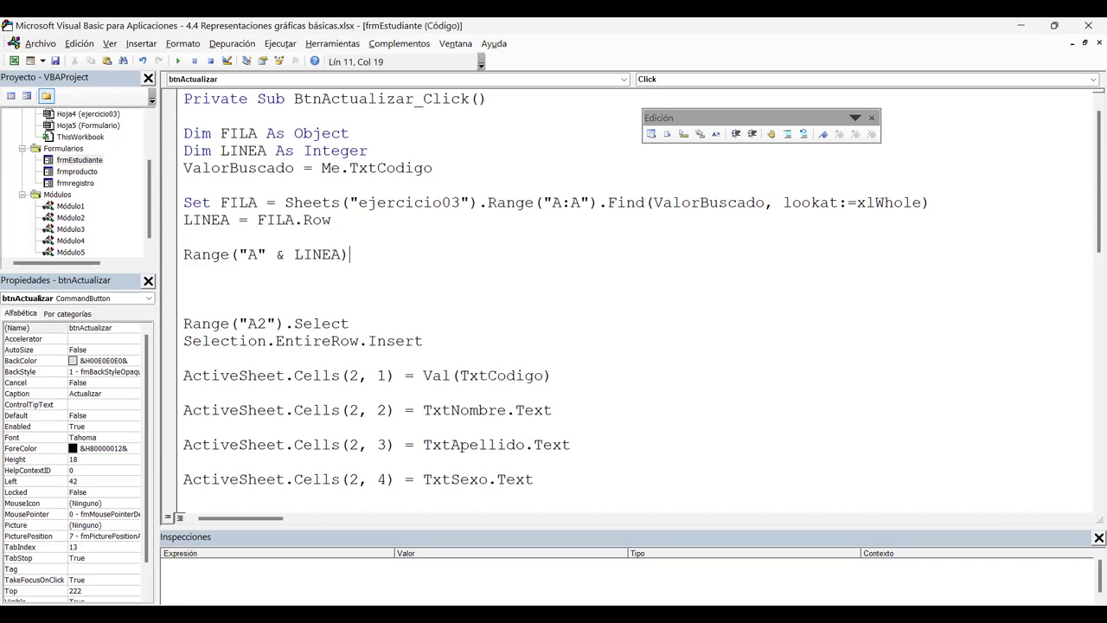
type(".VALUE")
key("Down")
key("Up")
Assign it = Me.TxtCodigo.Value and start a new line.
key("alt+F11")
key("alt+Tab")
type("=")
key("alt+F11")
key("alt+F11")
type("me.tx")
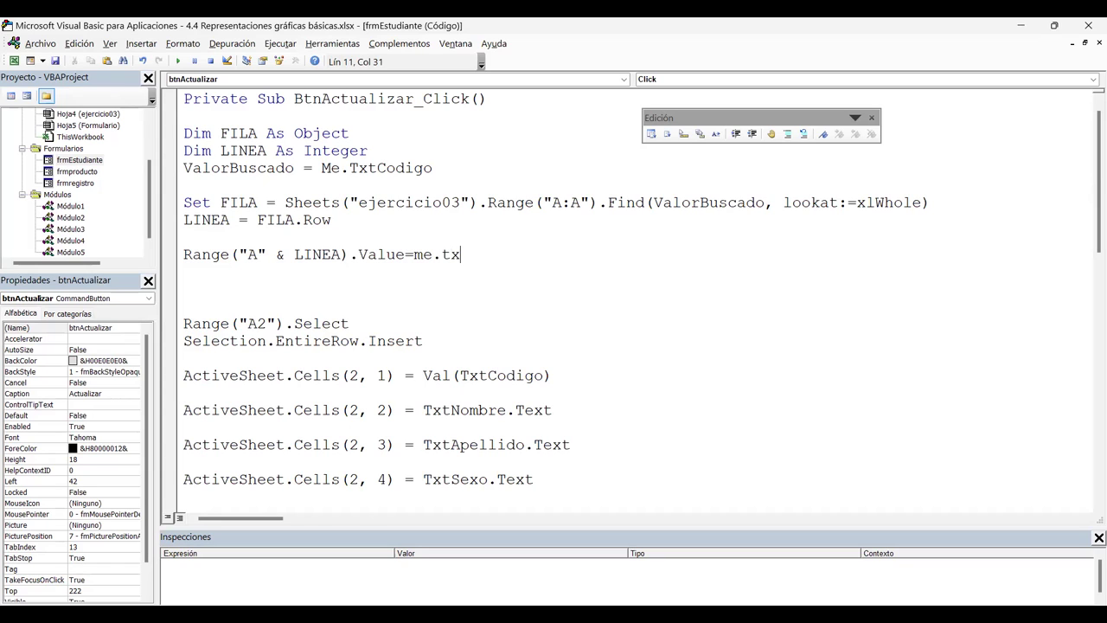
type("tCodigo")
type(".value")
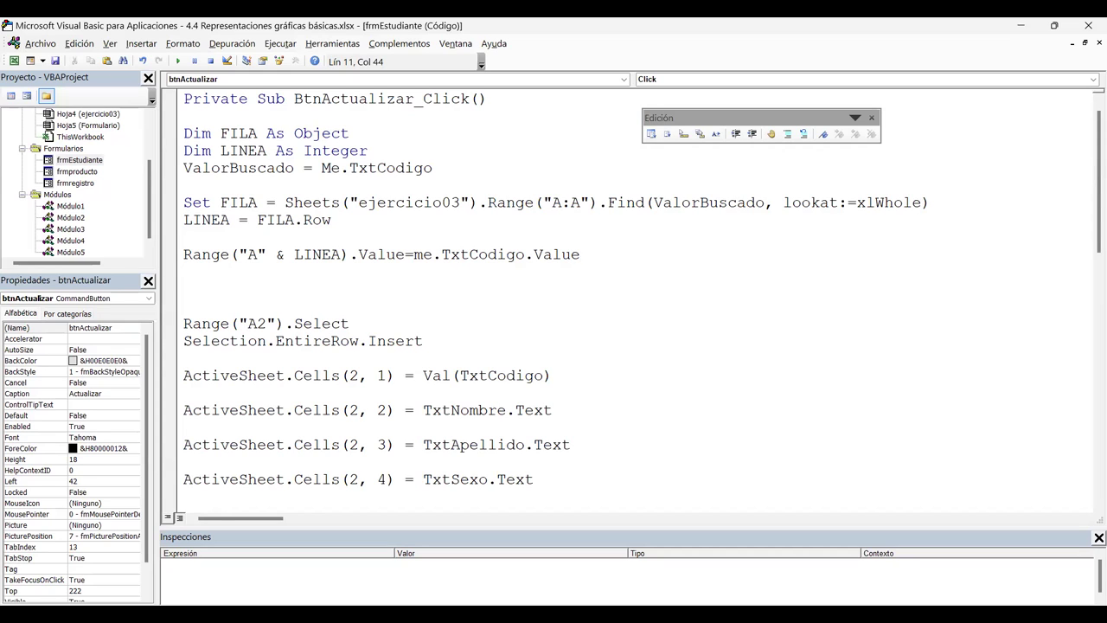
key("Return")
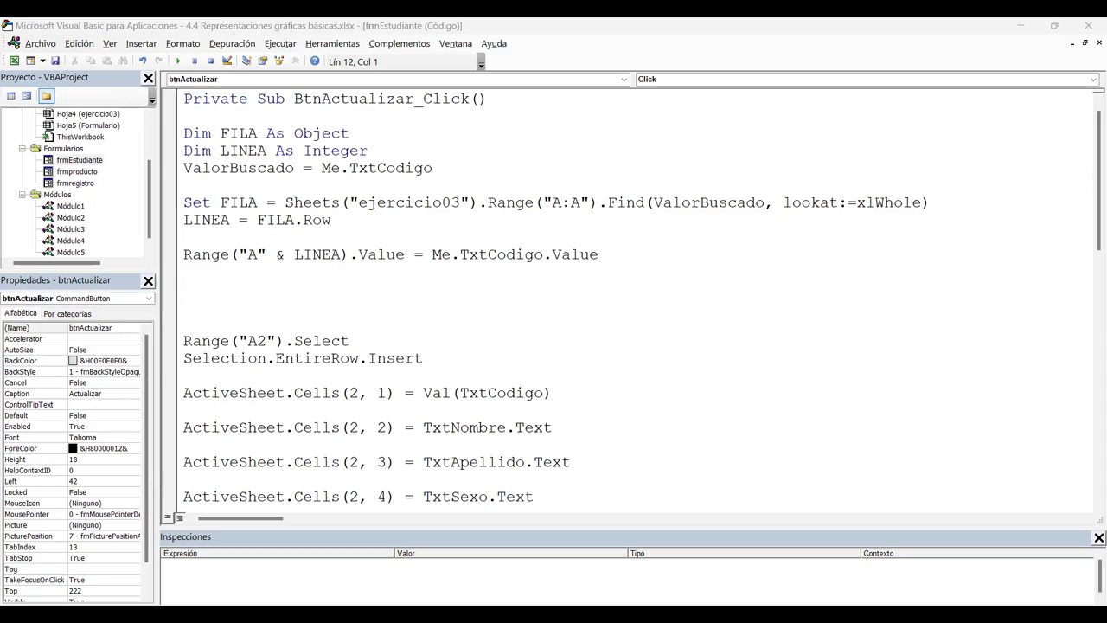
Copy the Range("A" & LINEA) assignment line and paste four copies below it.
left_click_drag(183, 254, 598, 255)
key("ctrl+c")
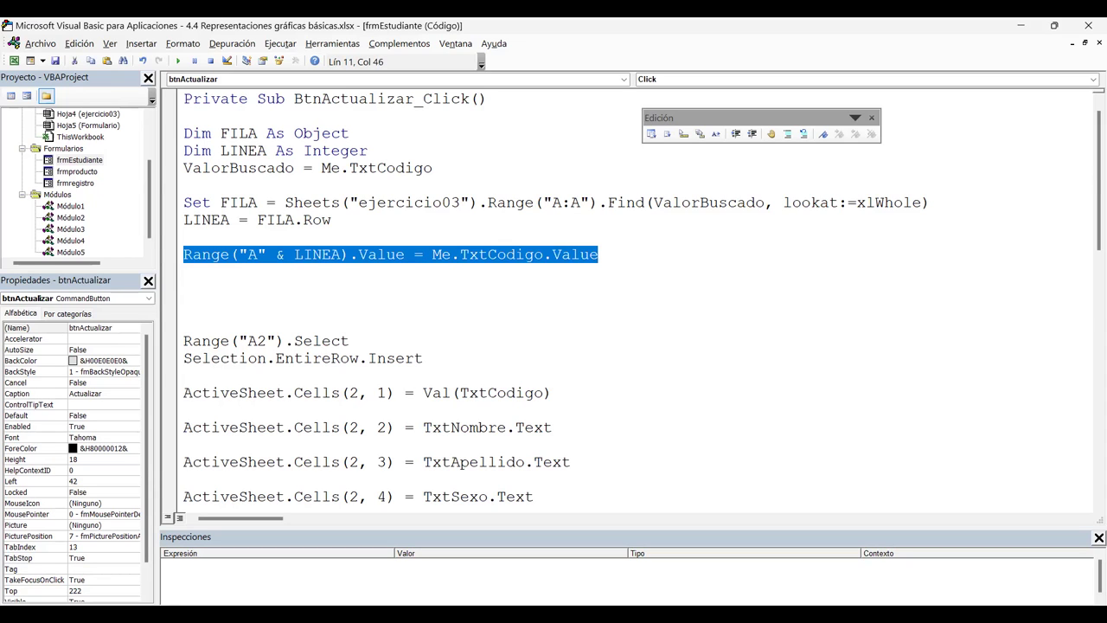
key("Left")
key("Down")
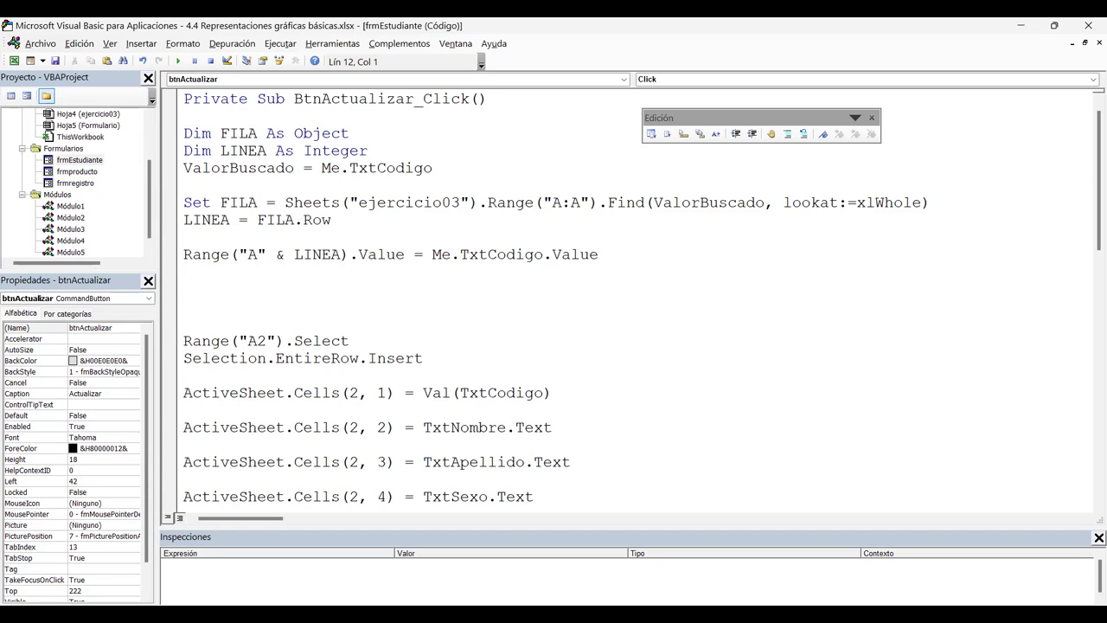
key("ctrl+v")
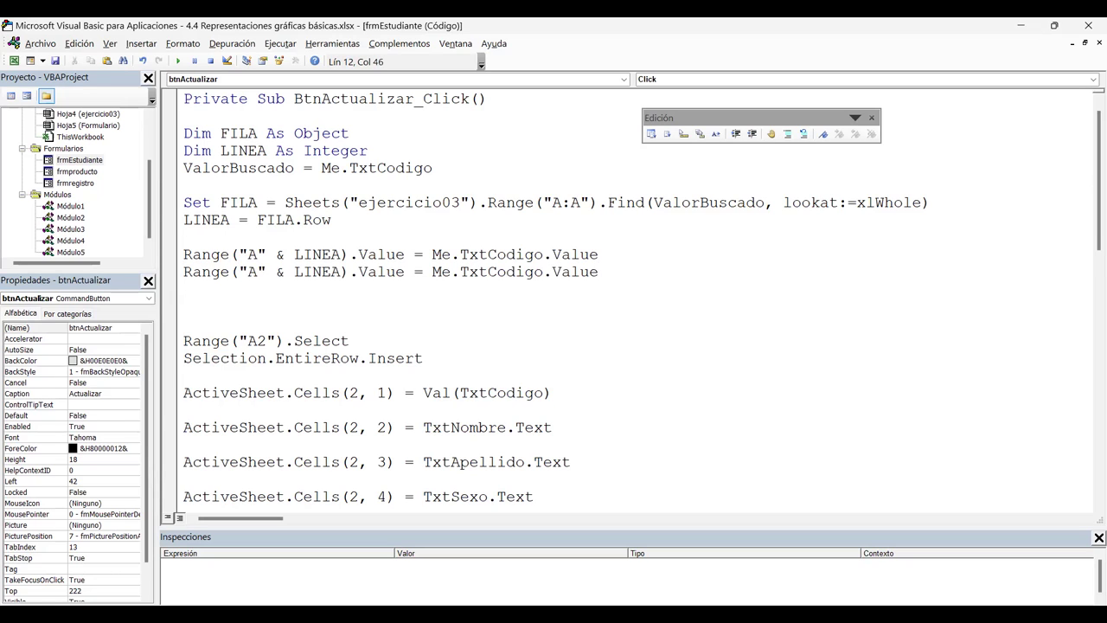
key("Return")
key("ctrl+v")
key("Return")
key("ctrl+v")
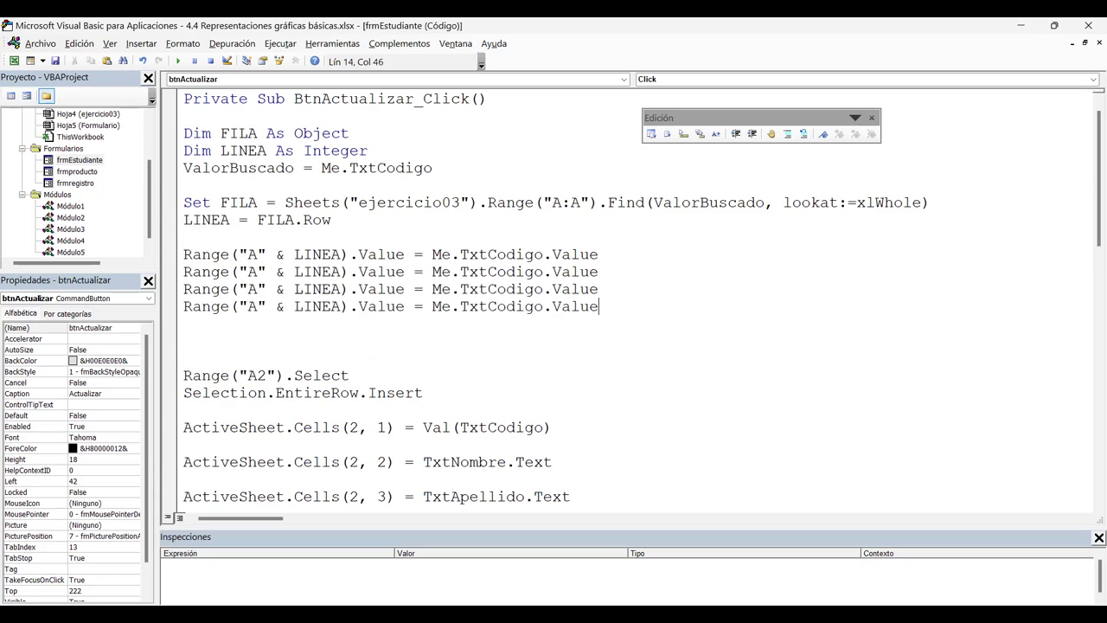
key("Return")
key("ctrl+v")
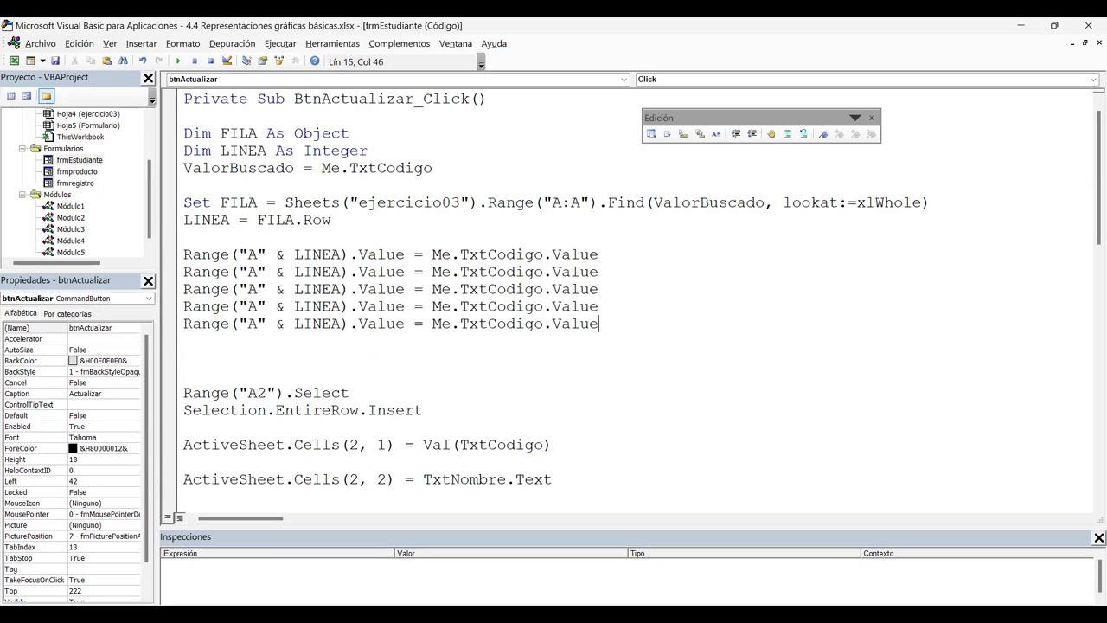
Change the column letters in the four copies to B, C, D and E.
left_click(260, 272)
key("BackSpace")
type("B")
key("Down")
key("BackSpace")
type("C")
key("Down")
key("BackSpace")
type("D")
key("Down")
key("BackSpace")
type("E")
key("alt+F11")
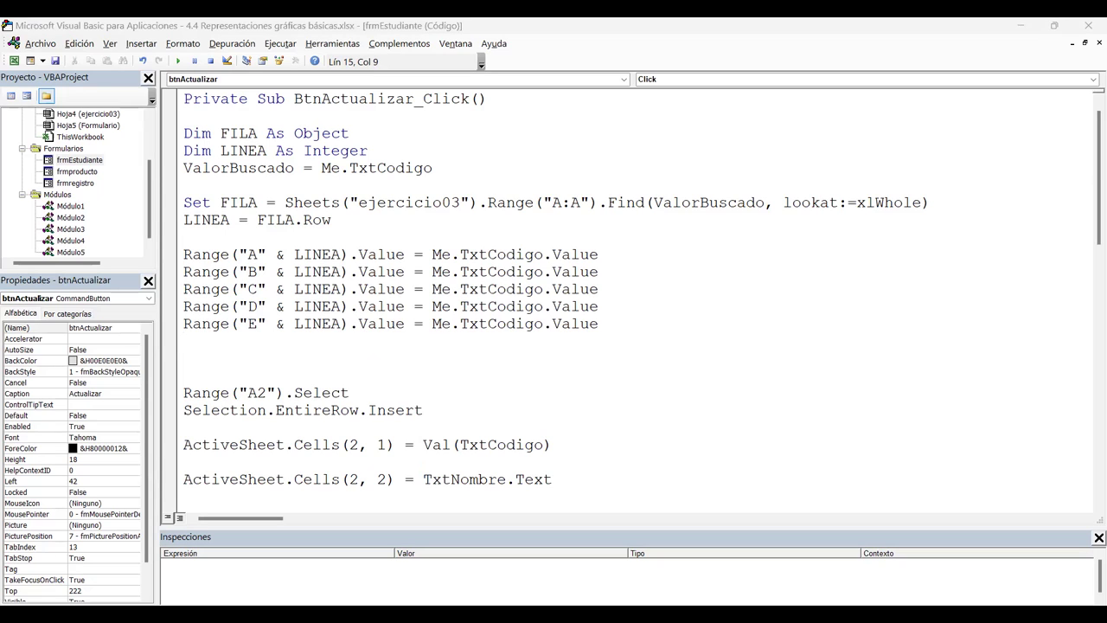
Make column B take TxtNombre and column C take TxtApellido instead of TxtCodigo.
left_click(544, 272)
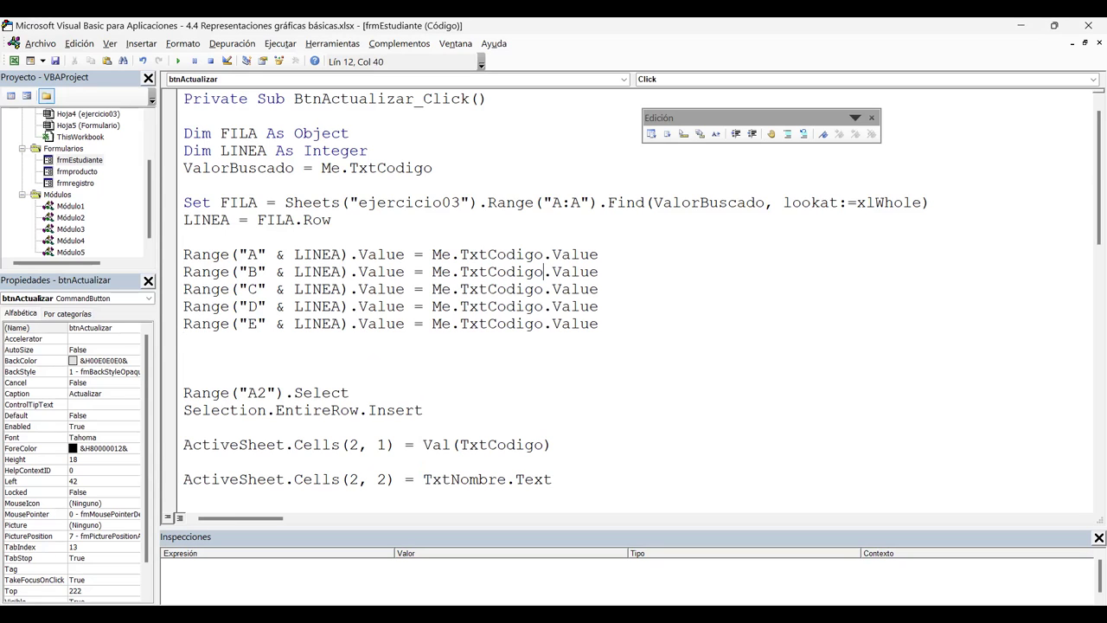
scroll(642, 298, "down", 1)
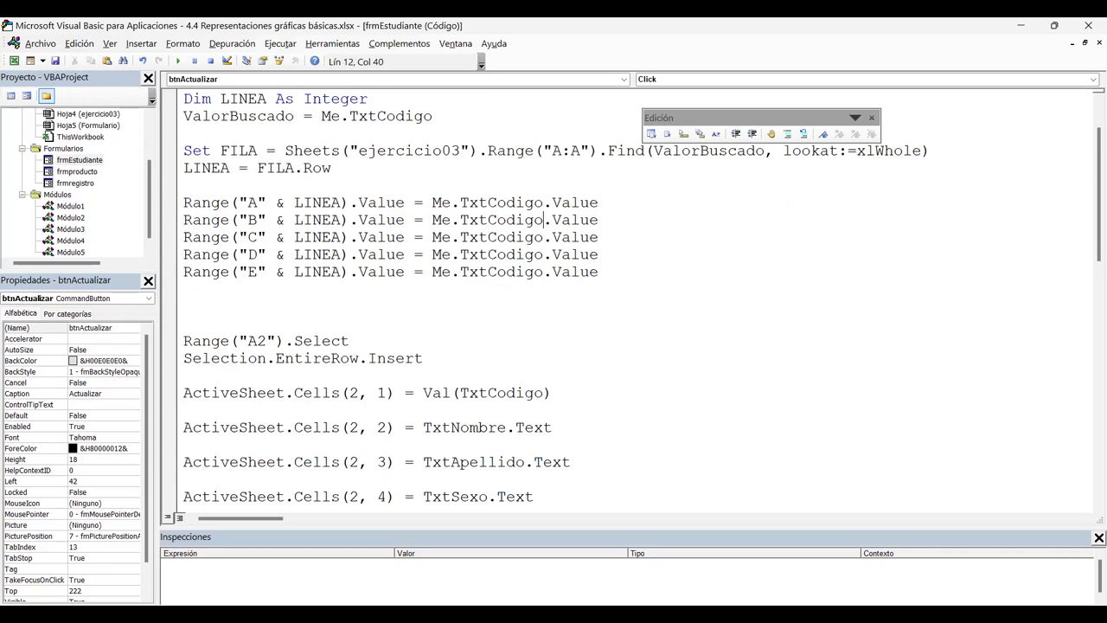
key("shift+Left")
key("shift+Left")
key("shift+Left")
key("shift+Left")
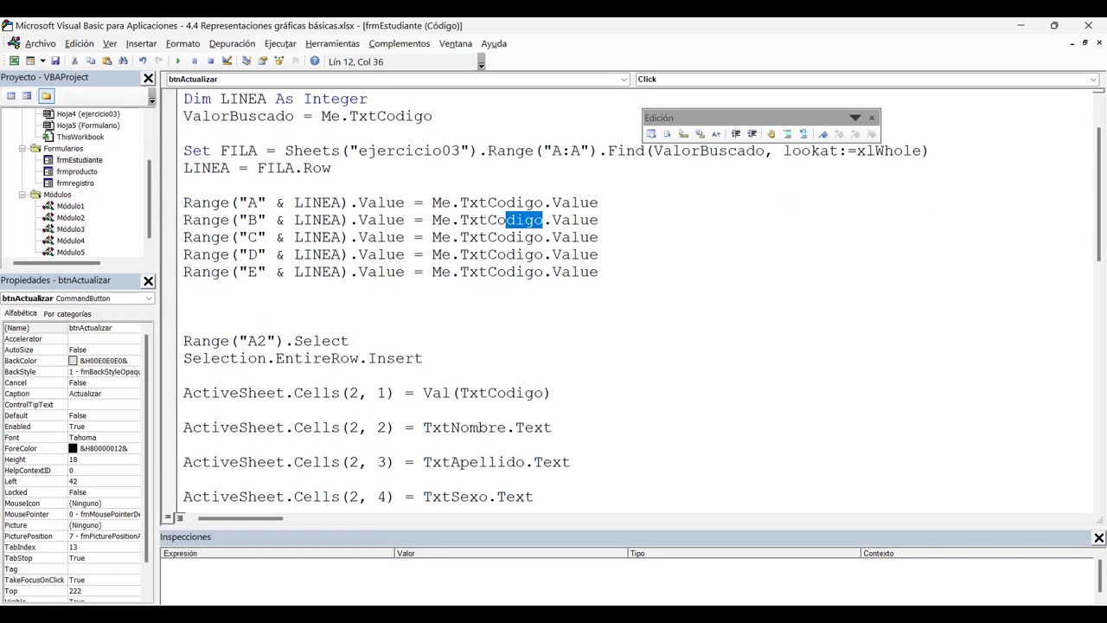
key("shift+Left")
key("shift+Left")
type("nombre")
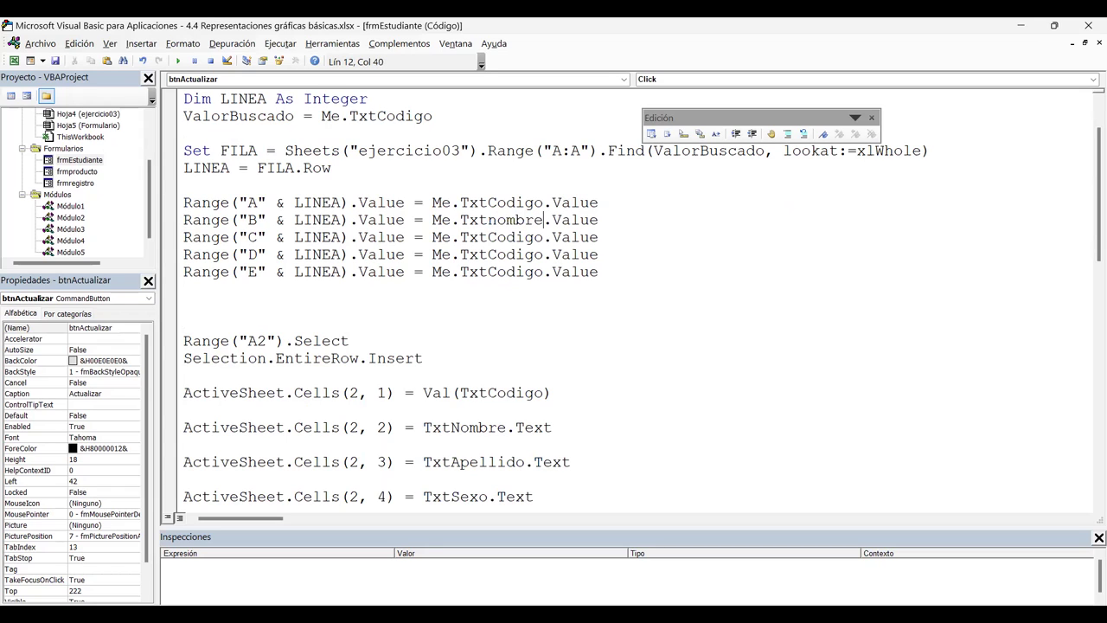
key("Down")
key("shift+Left")
key("shift+Left")
key("shift+Left")
key("shift+Left")
key("shift+Left")
key("shift+Left")
type("Apellido")
key("Down")
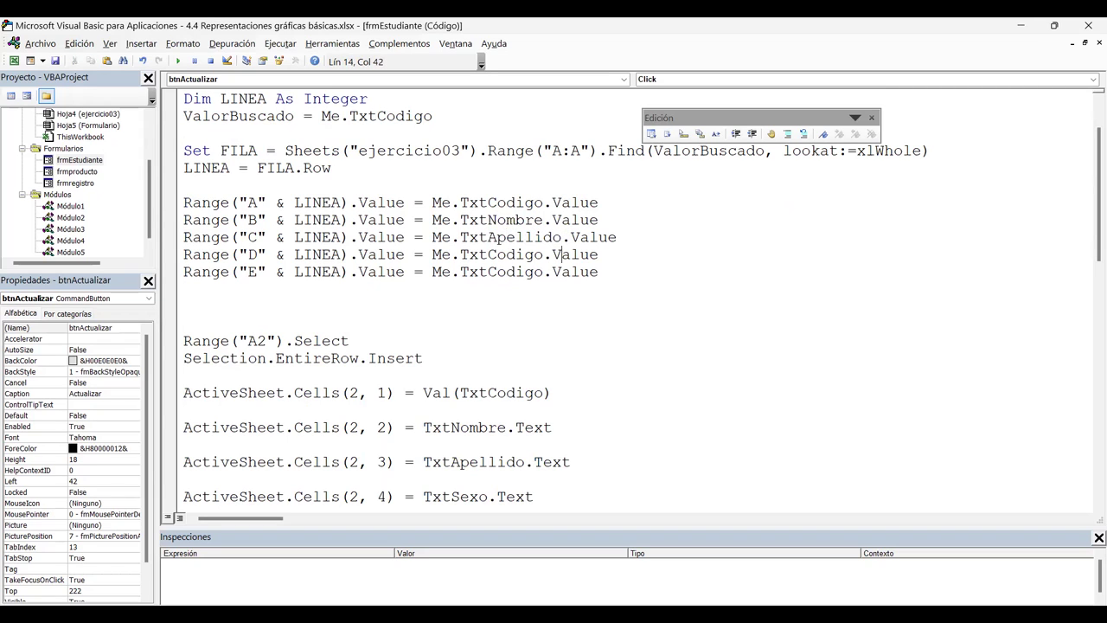
Make column D take TxtSexo and column E take TxtTelefono, adding a new line after.
key("Left")
key("Left")
key("Left")
key("Right")
key("shift+Left")
key("shift+Left")
key("shift+Left")
key("shift+Left")
key("shift+Left")
key("shift+Left")
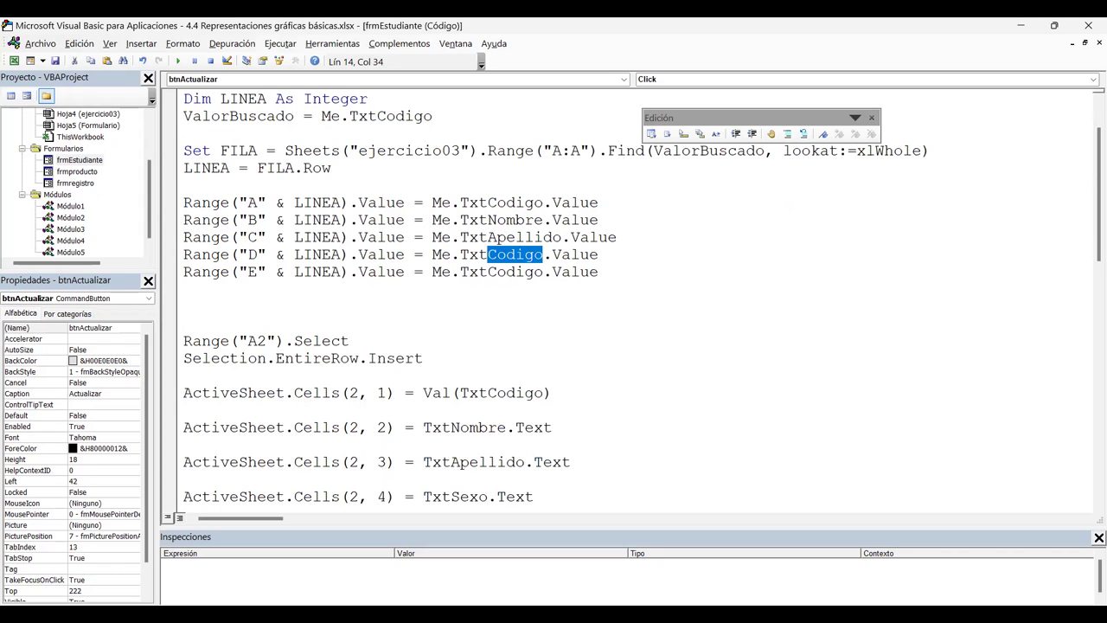
type("sexo")
key("Down")
scroll(631, 294, "down", 2)
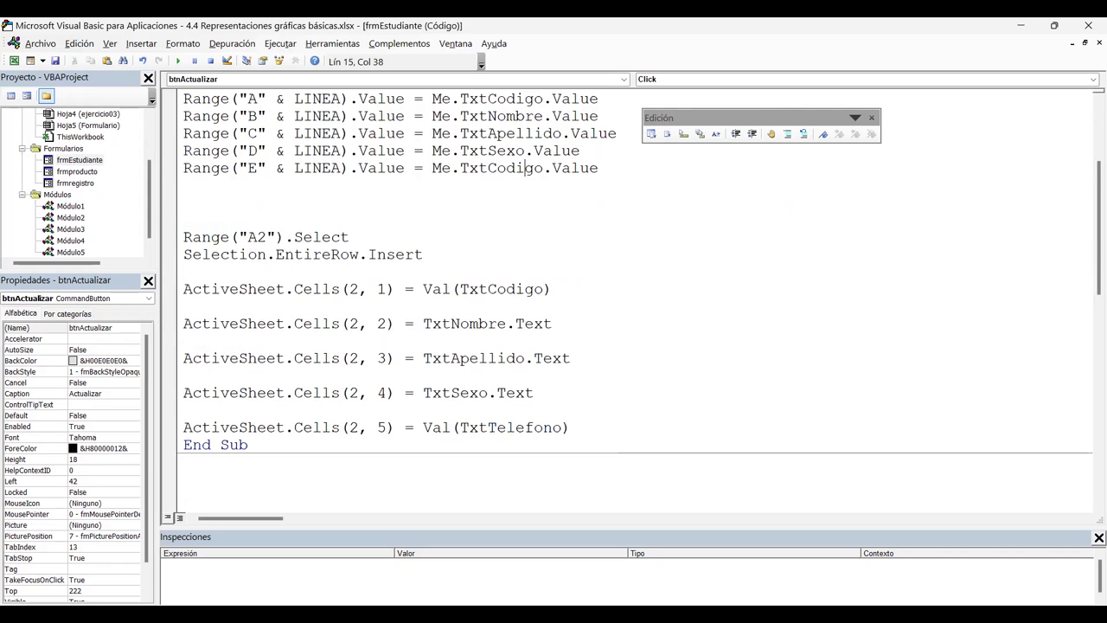
scroll(631, 294, "up", 1)
key("Right")
key("Right")
key("shift+Left")
key("shift+Left")
key("shift+Left")
key("shift+Left")
key("shift+Left")
type("telefono")
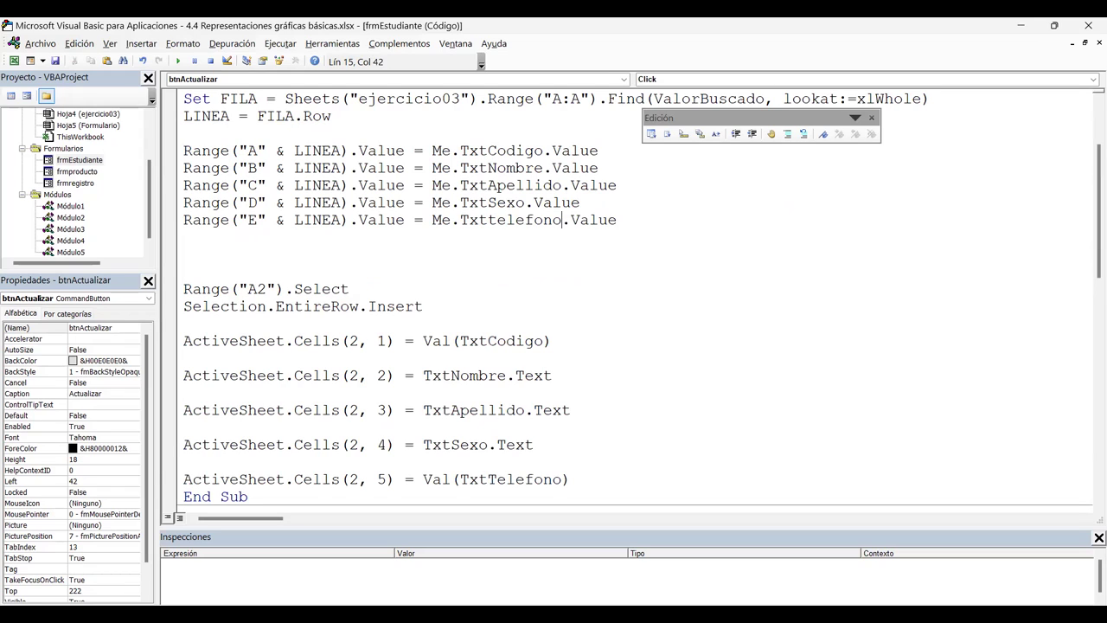
key("End")
key("Return")
scroll(640, 297, "up", 1)
scroll(640, 297, "up", 1)
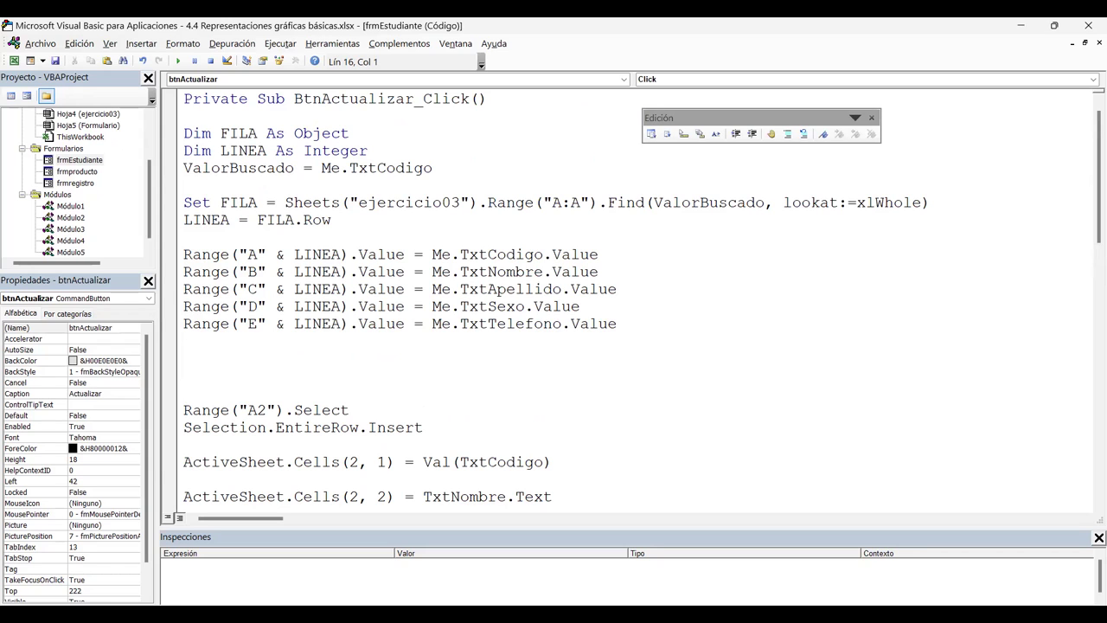
Delete the leftover code from Range("A2").Select through the ActiveSheet.Cells(2, 5) line.
key("Return")
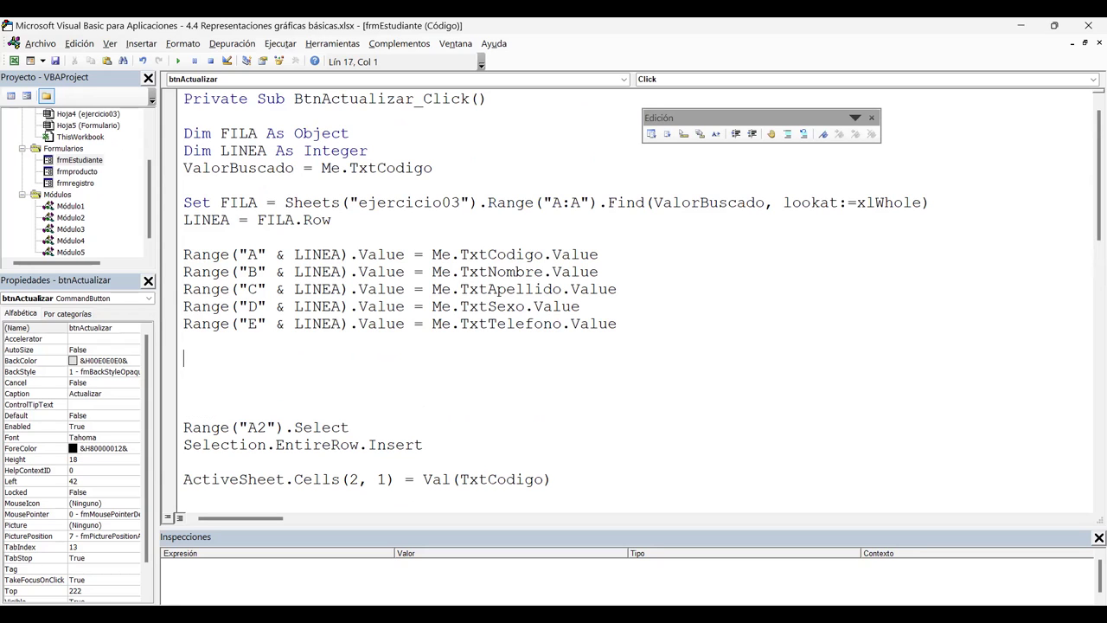
scroll(630, 298, "down", 2)
scroll(630, 299, "down", 3)
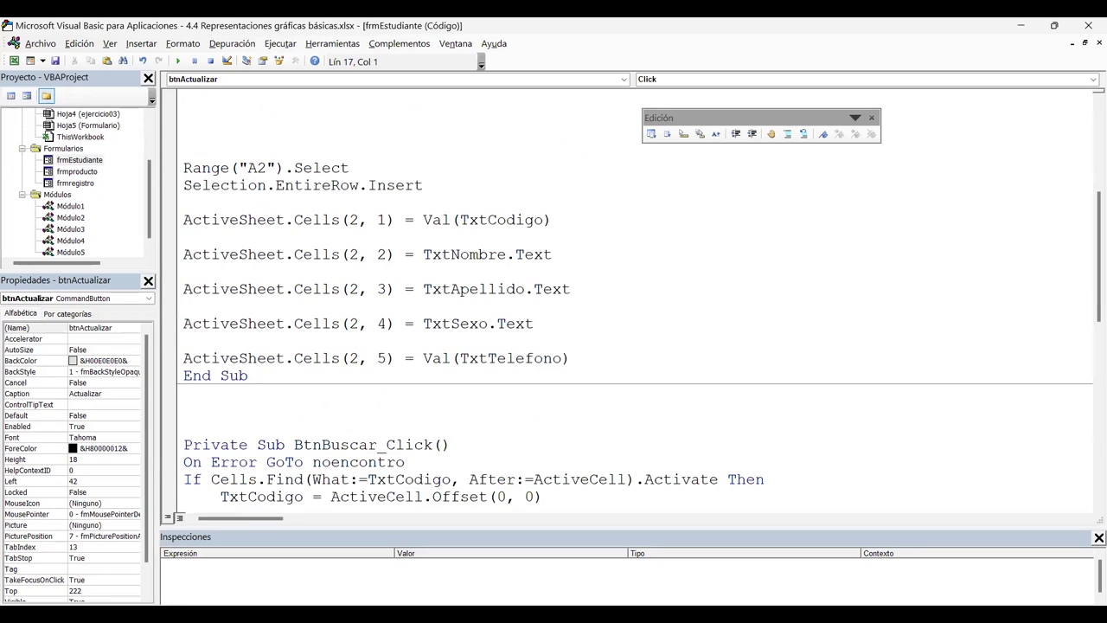
scroll(630, 299, "up", 1)
mouse_move(183, 220)
left_mouse_down()
mouse_move(349, 220)
mouse_move(569, 410)
left_mouse_up()
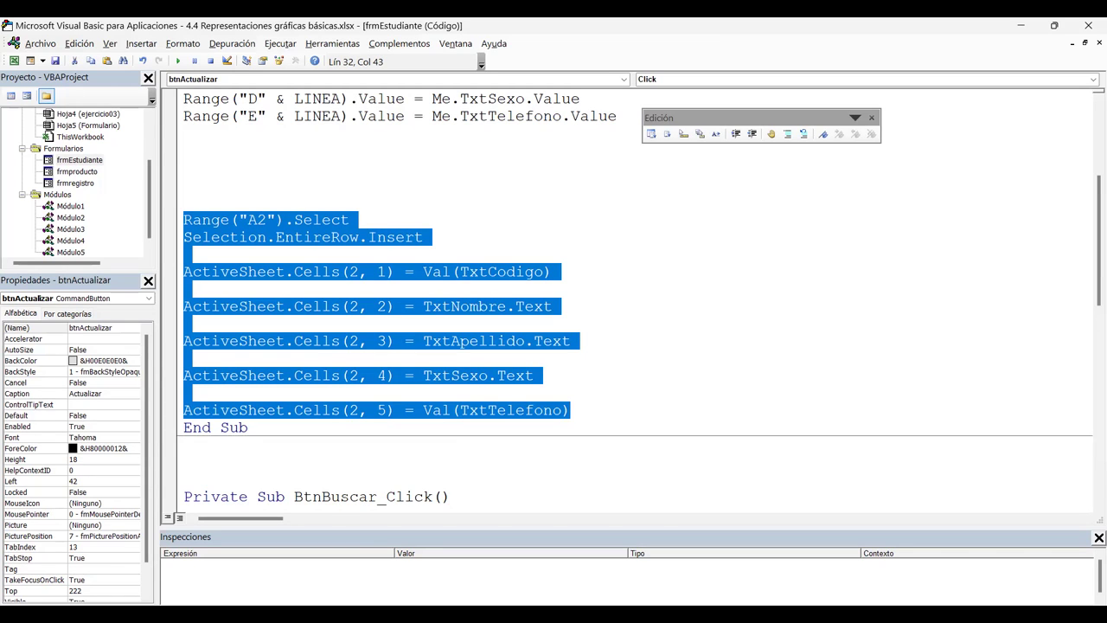
key("Delete")
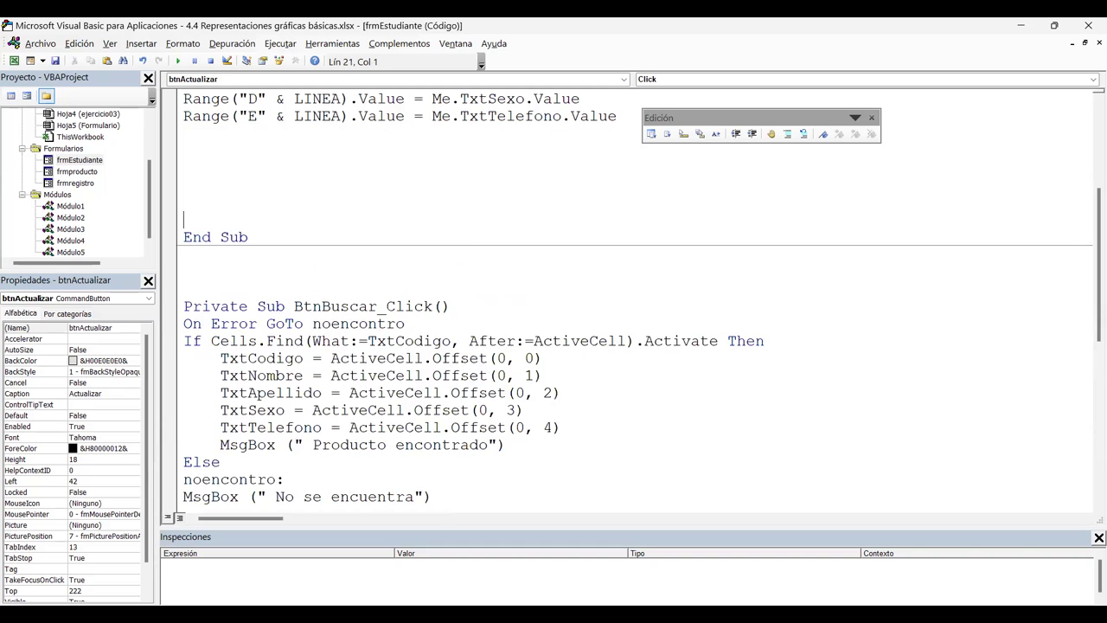
Remove the extra blank lines so the routine ends at End Sub after the assignments.
scroll(632, 295, "up", 2)
scroll(632, 294, "up", 1)
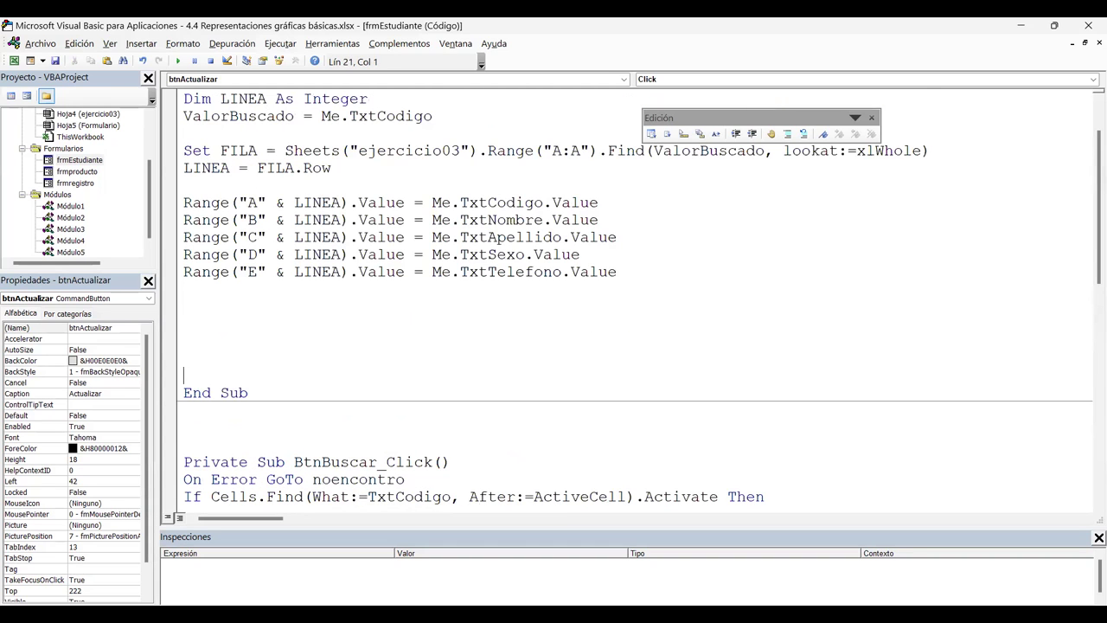
scroll(631, 294, "up", 1)
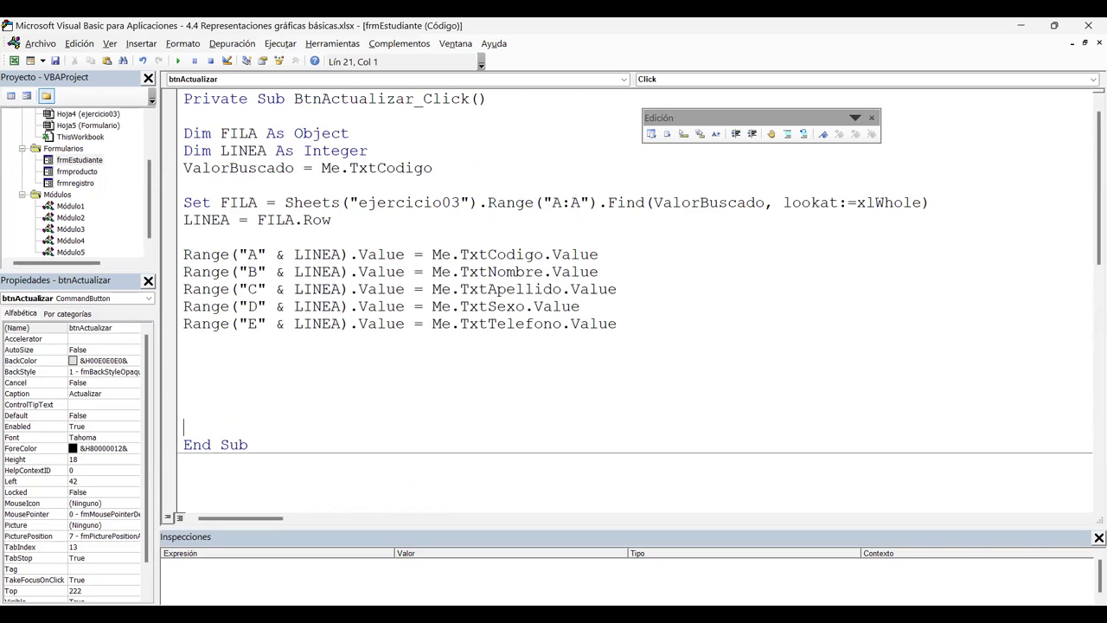
key("alt+F11")
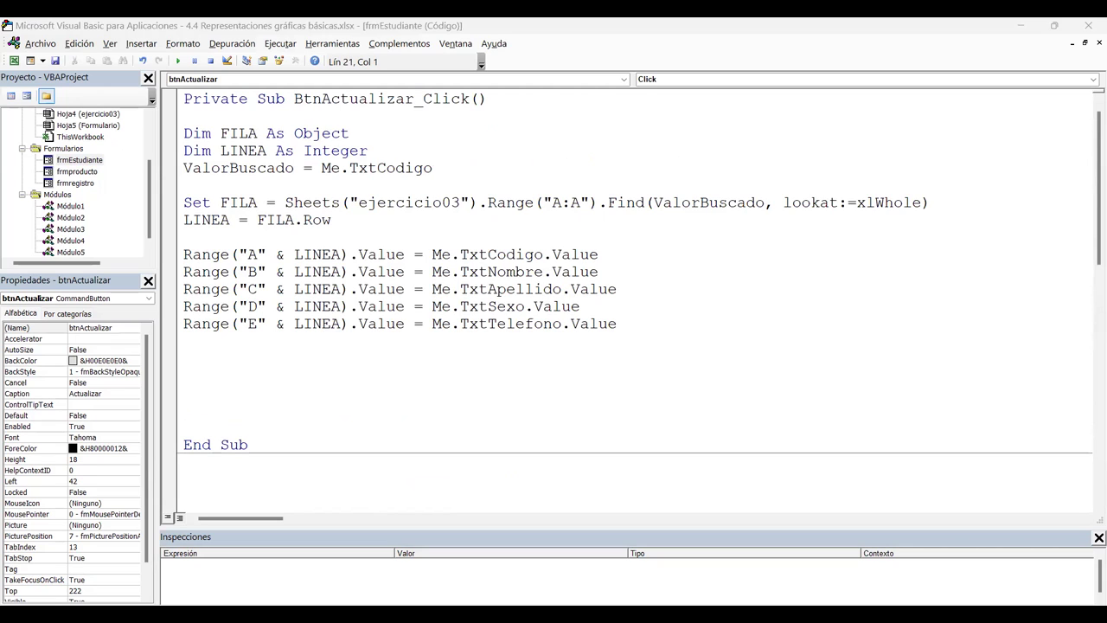
key("alt+F11")
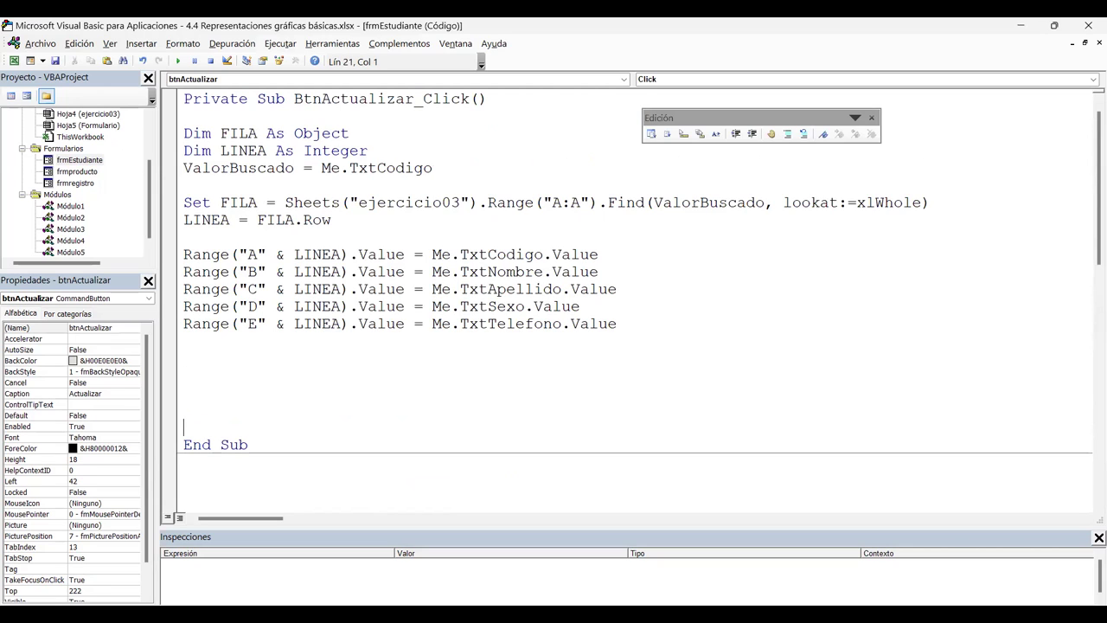
key("BackSpace")
key("BackSpace")
key("BackSpace")
key("BackSpace")
key("BackSpace")
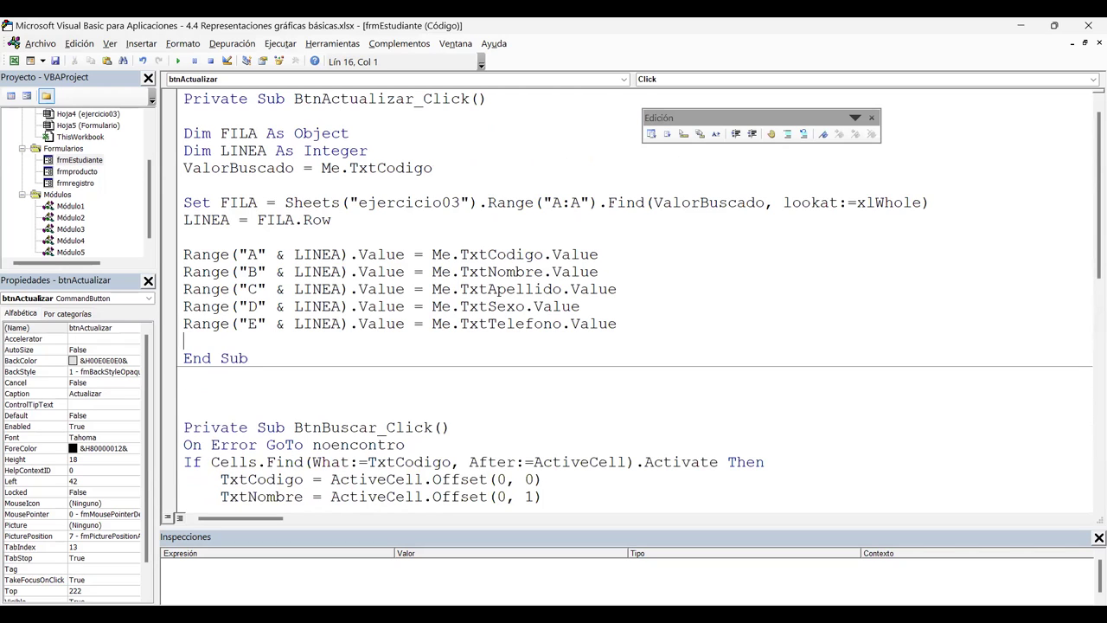
scroll(635, 299, "up", 1)
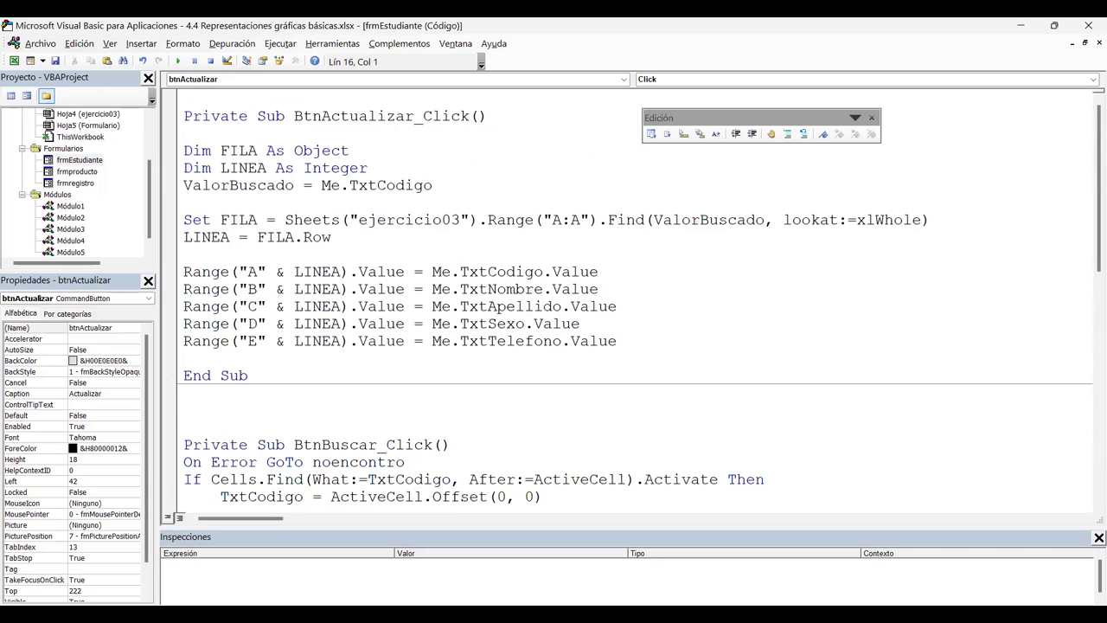
left_click(370, 167)
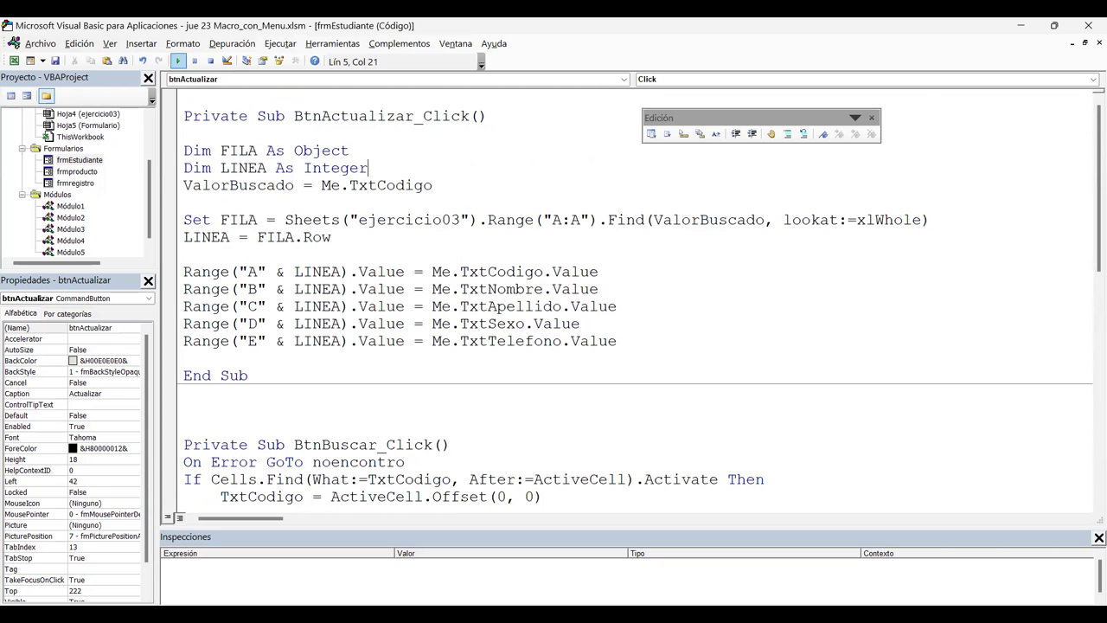
Run the form, enter student code 1 with name, surname and phone, and save with Guardar.
left_click(177, 62)
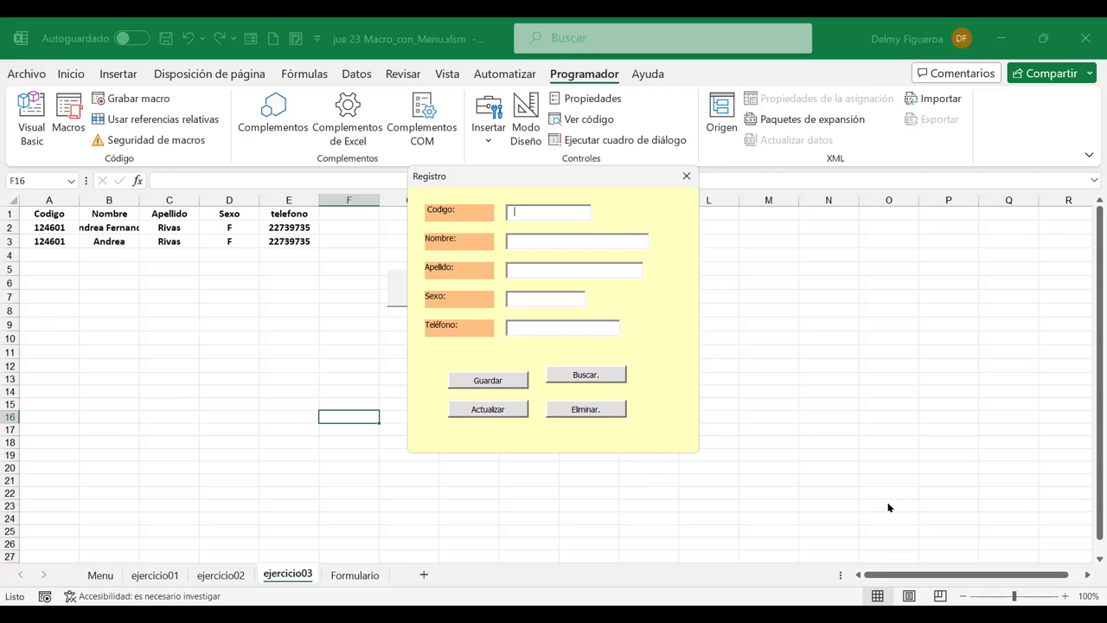
type("1")
key("Tab")
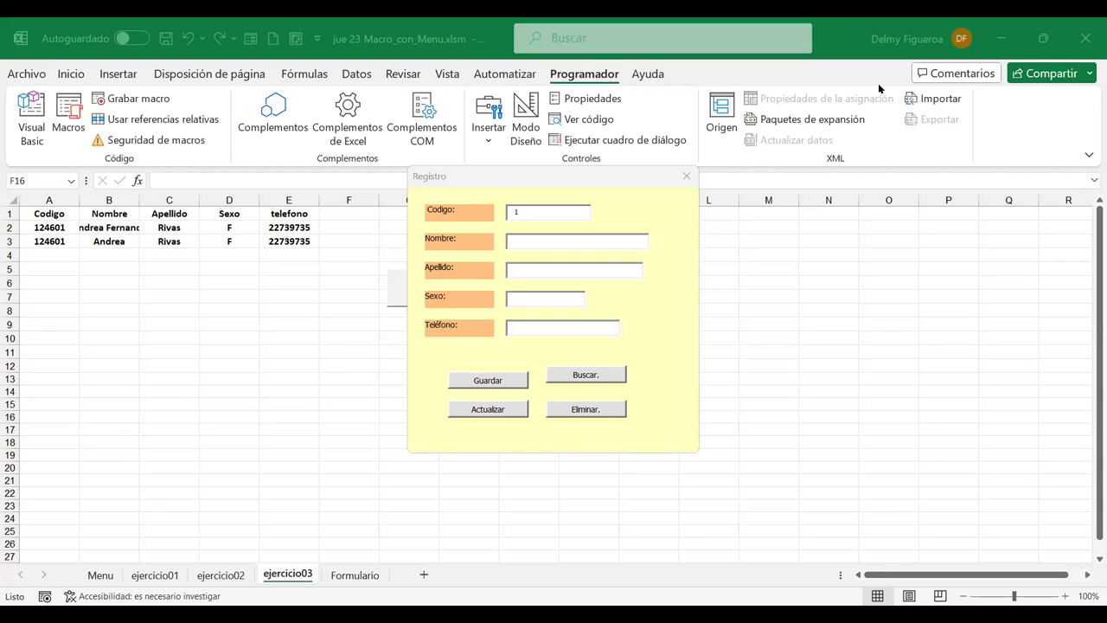
left_click(585, 243)
key("Tab")
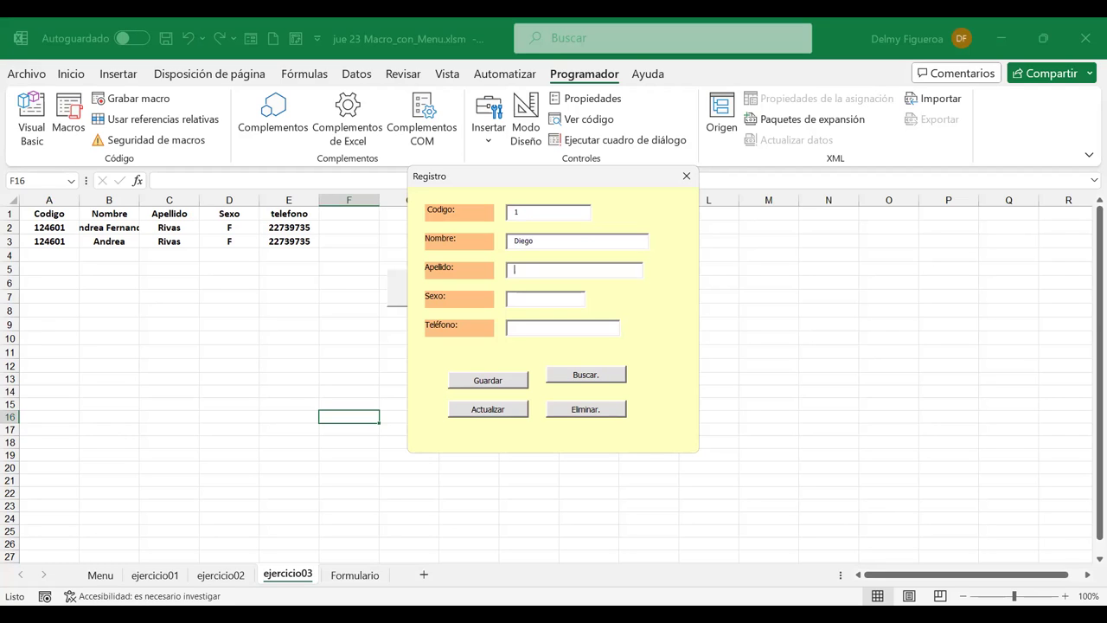
type("M")
type("22")
type("22")
type("5555")
left_click(494, 378)
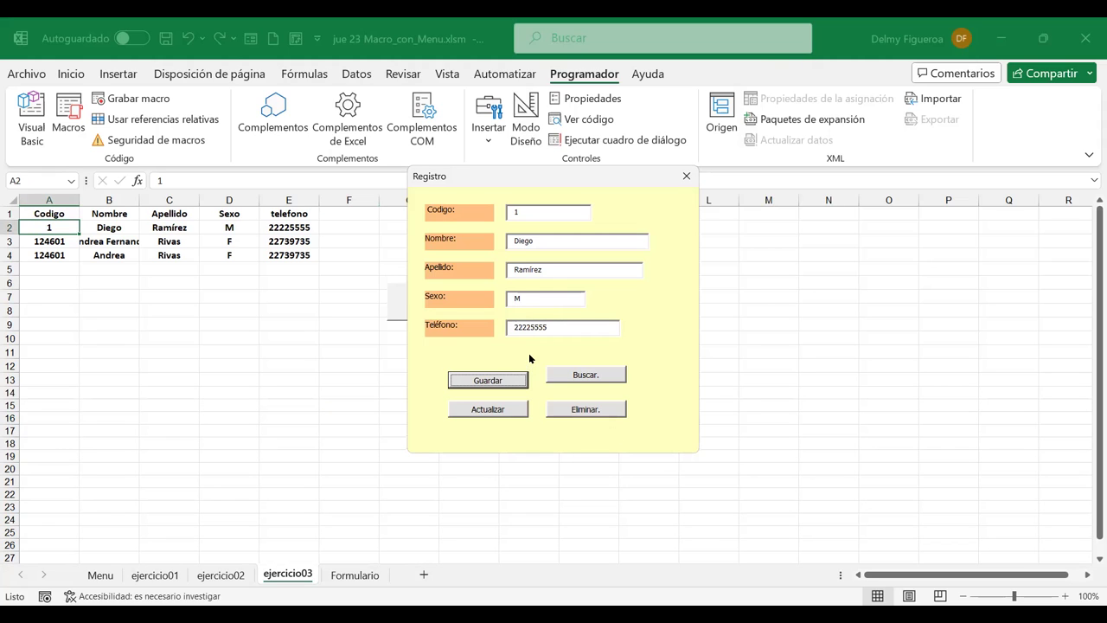
Append a second surname in the Apellido box and update row 2 with Actualizar.
left_click(558, 271)
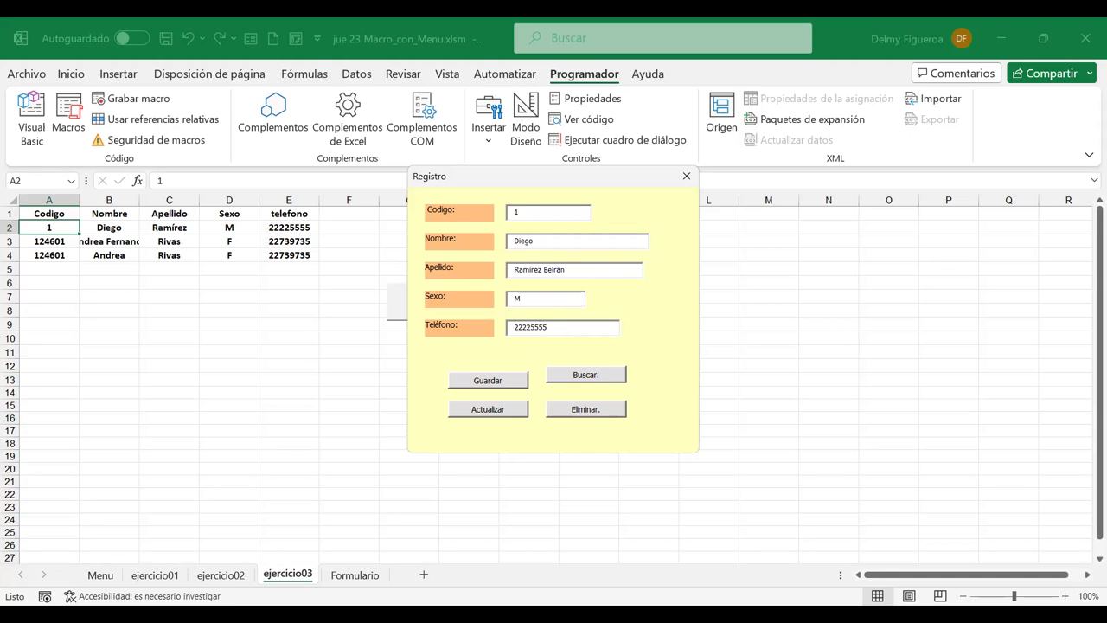
left_click(505, 412)
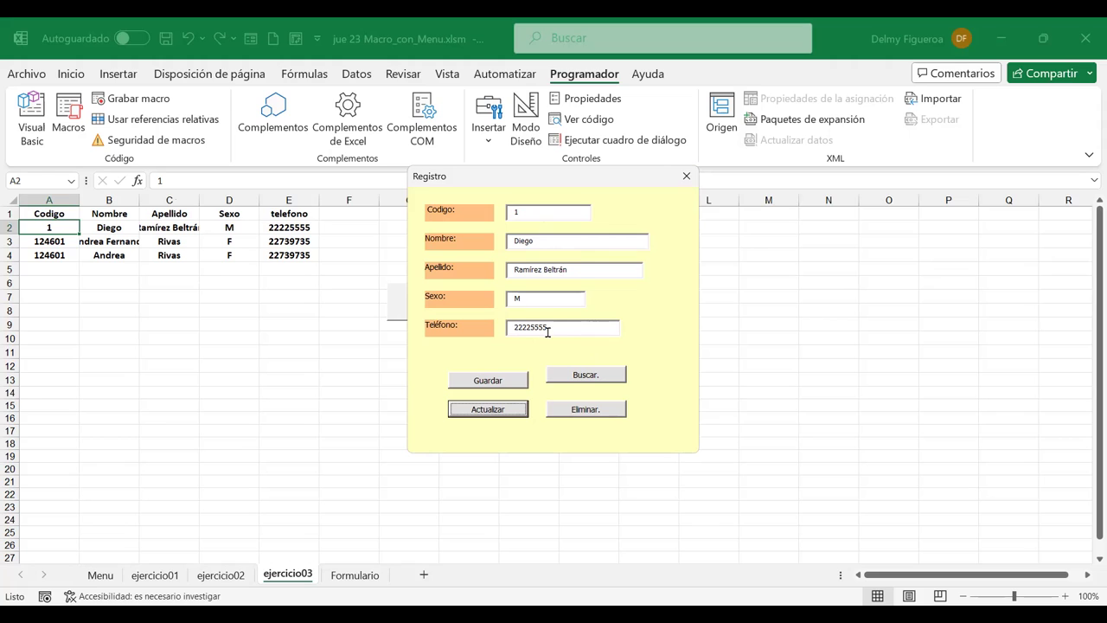
Close the running Registro form and open the BtnActualizar_Click code.
left_click(686, 178)
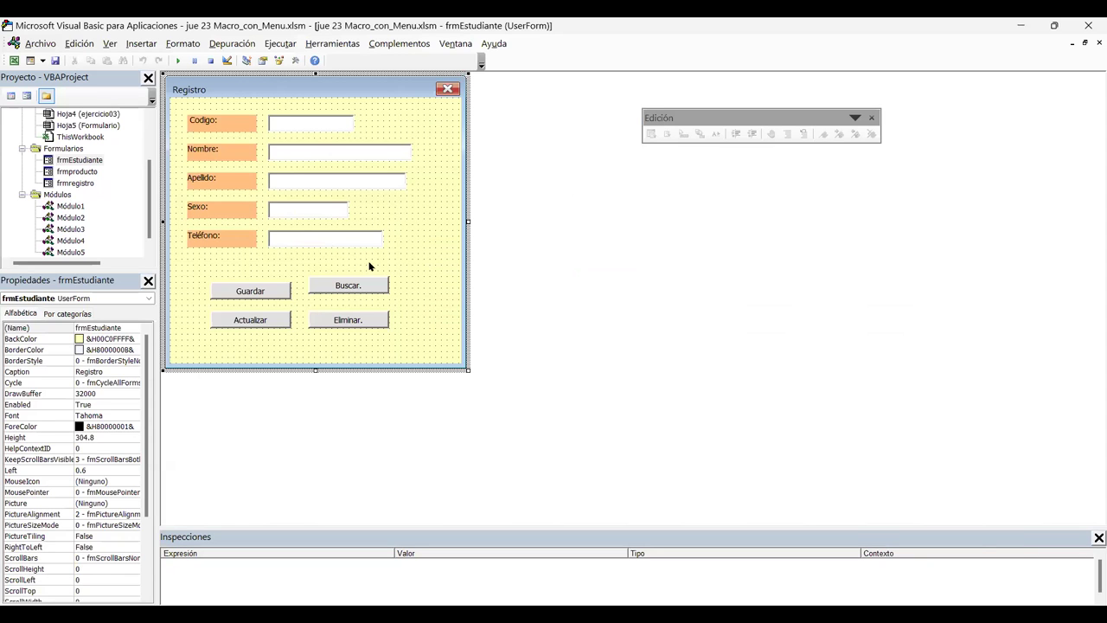
double_click(252, 321)
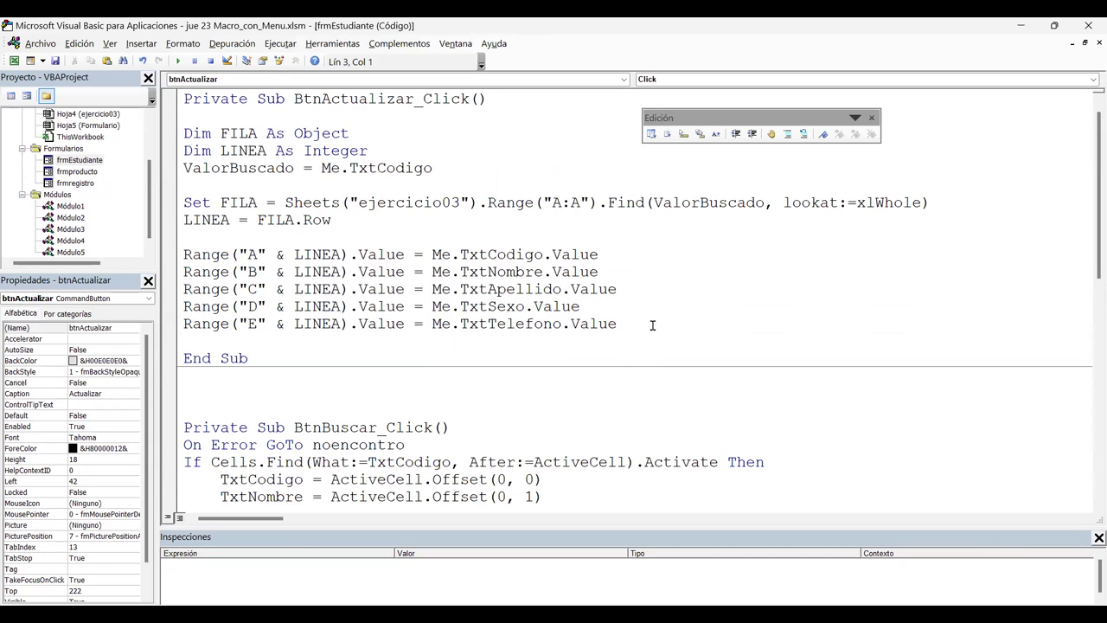
key("alt+F11")
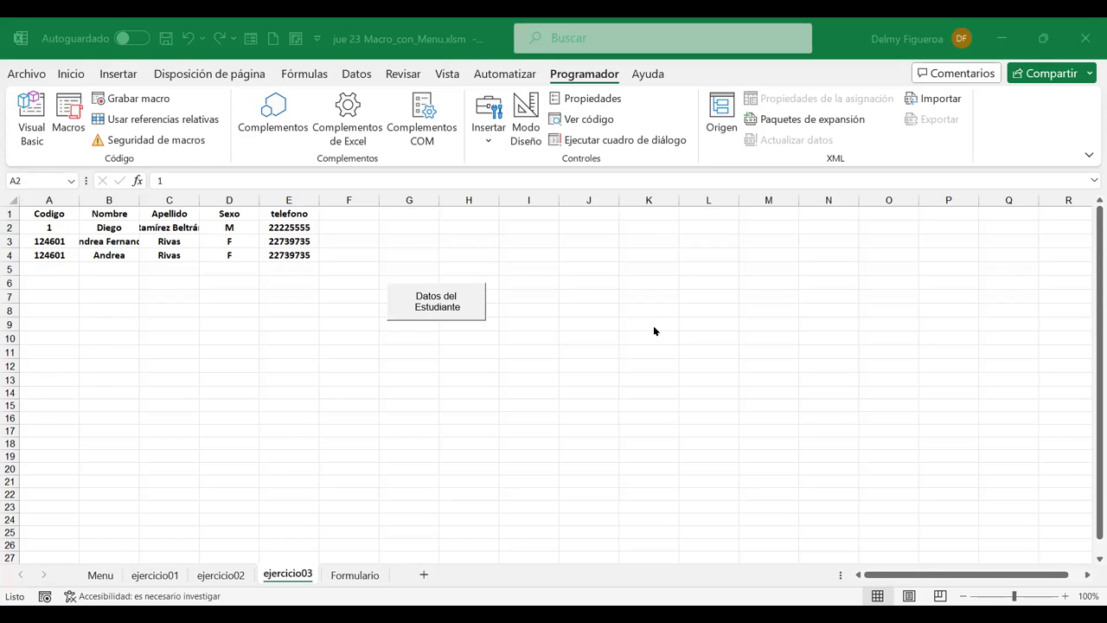
key("alt+F11")
Add MsgBox "Modificación realizada" just before End Sub in BtnActualizar_Click.
key("Return")
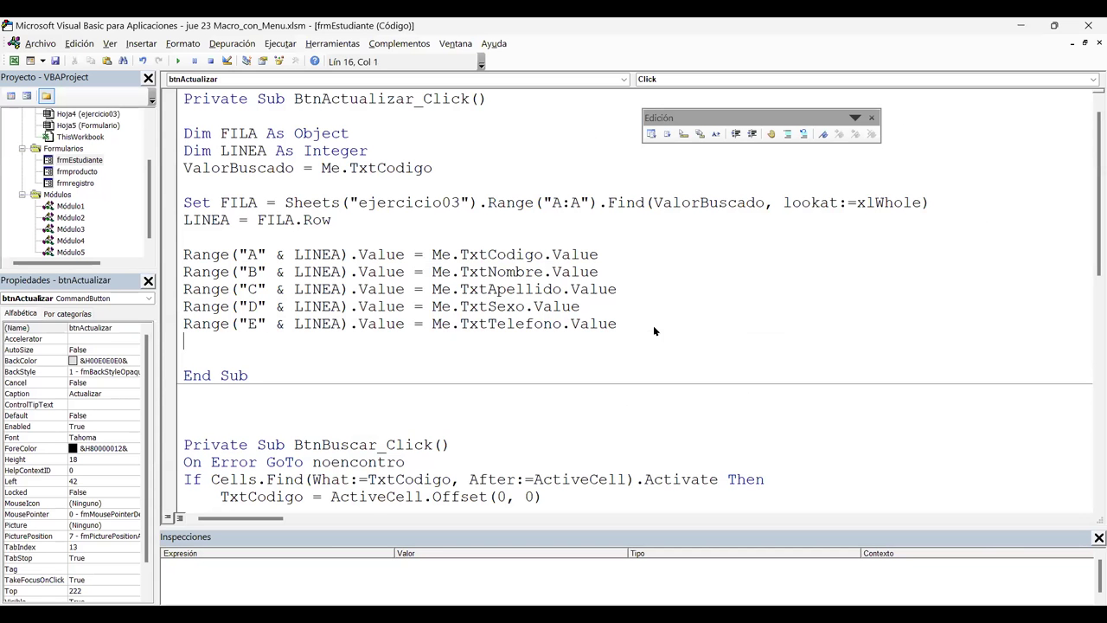
key("Return")
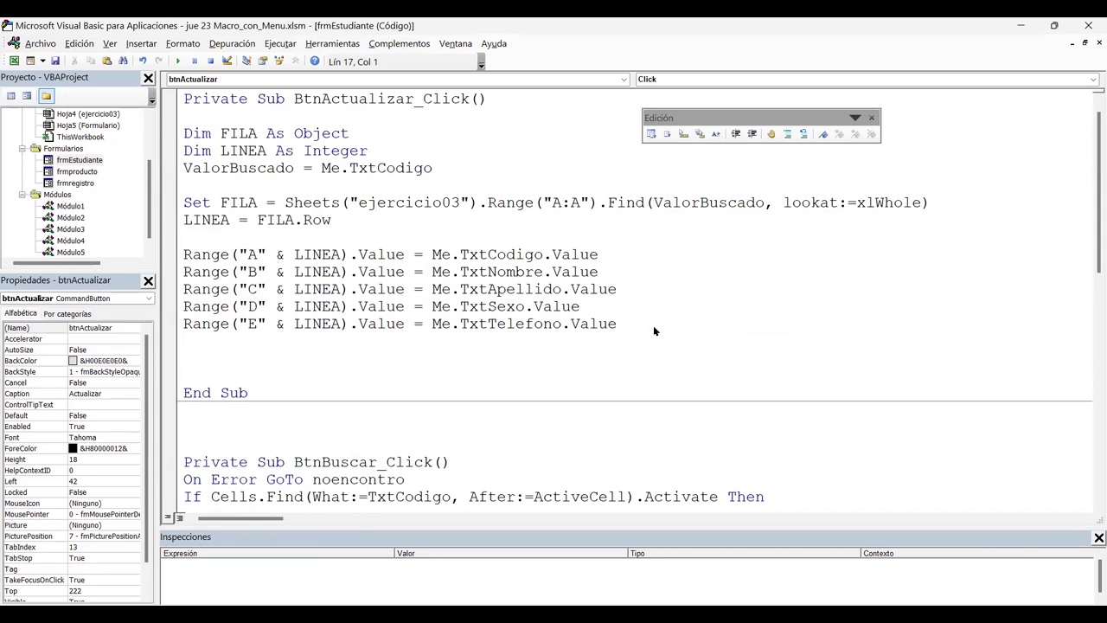
type("msgbox \"")
type("Modifica")
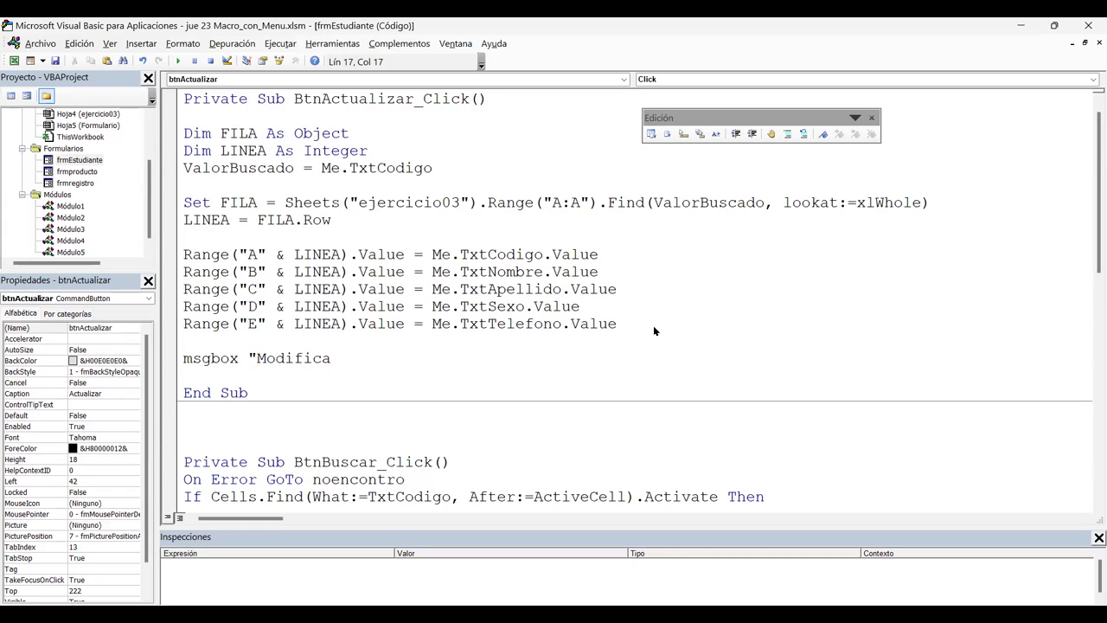
type("ción realizada")
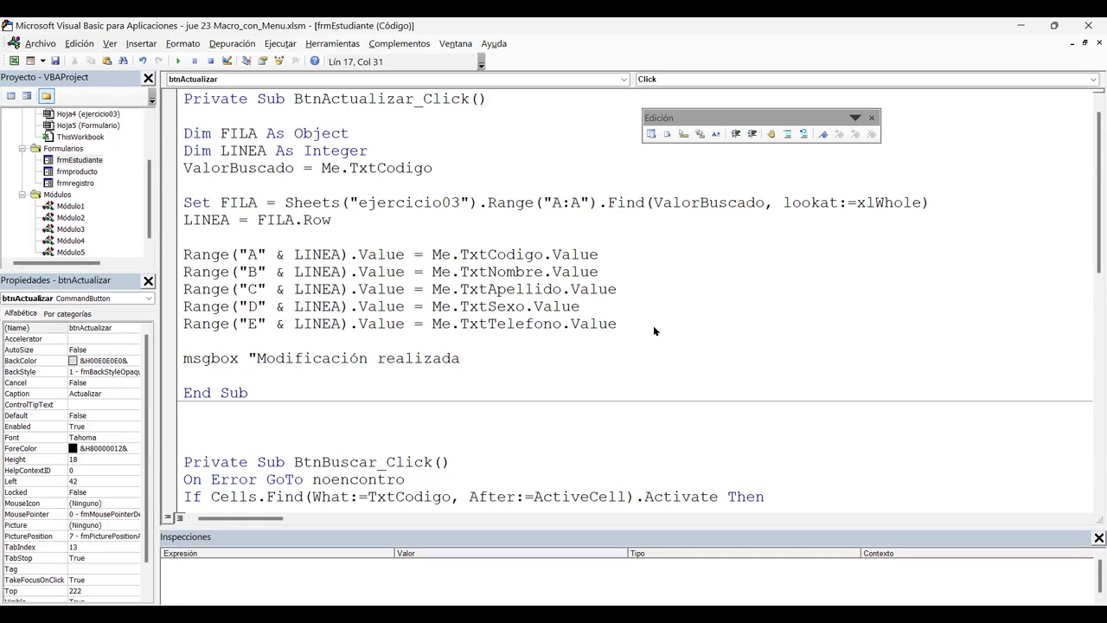
type("\"")
key("alt+F11")
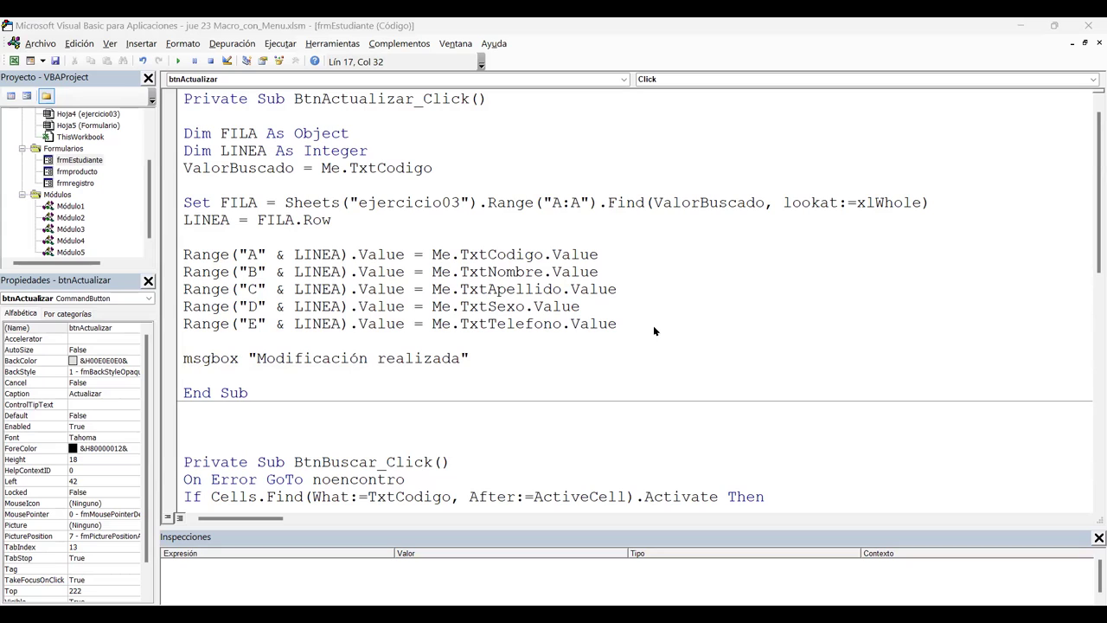
key("alt+F11")
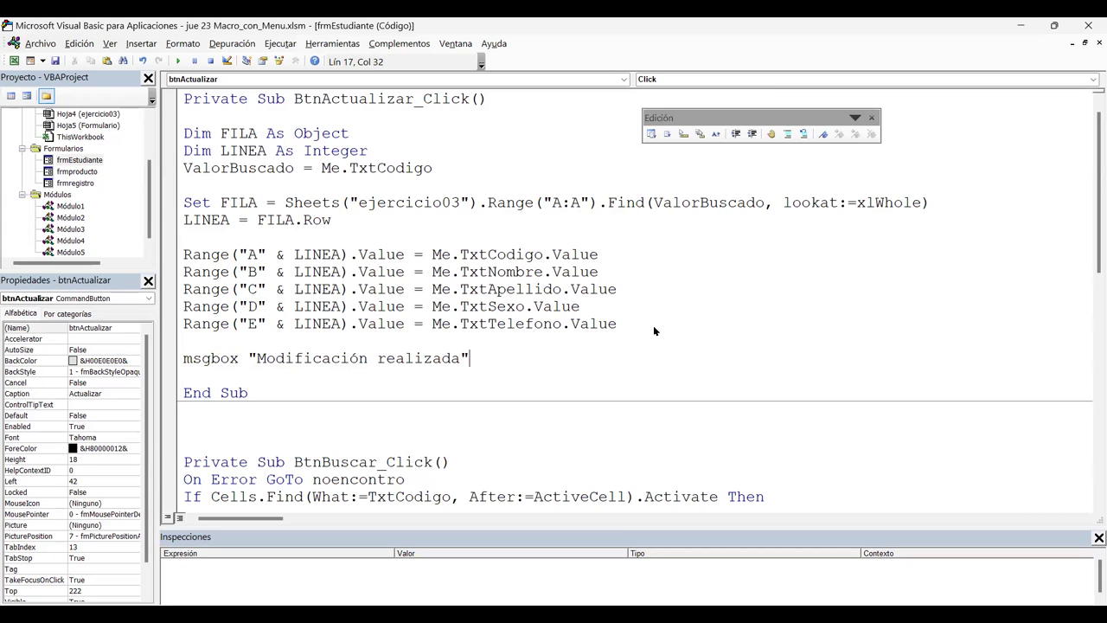
key("Return")
key("Return")
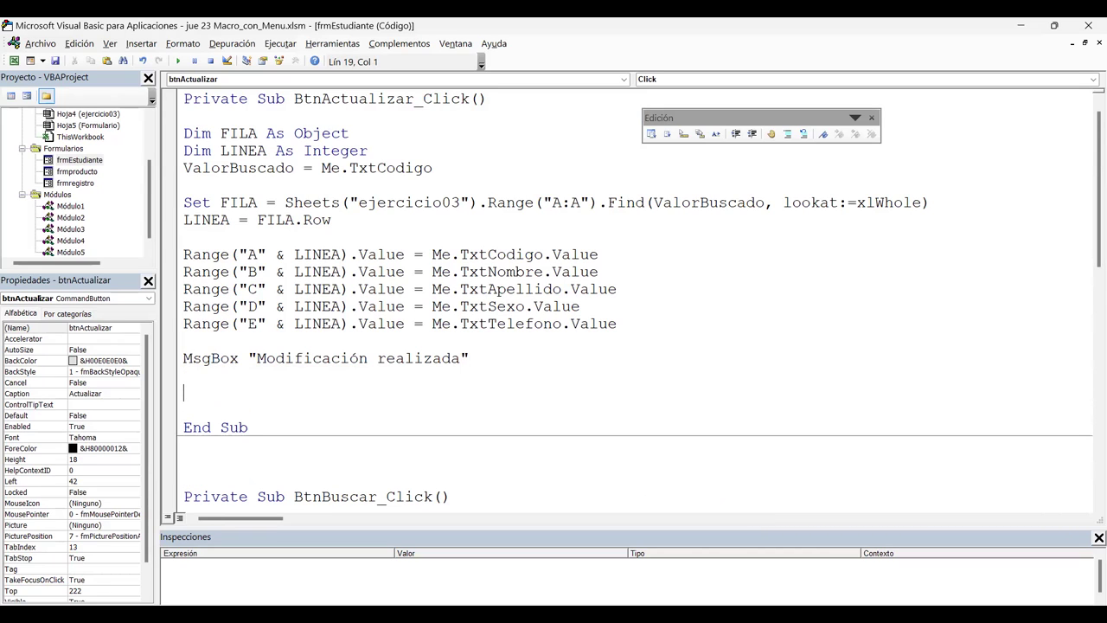
Below the MsgBox, add Me.TxtCodigo = "" and Me.TxtNombre = "".
key("alt+F11")
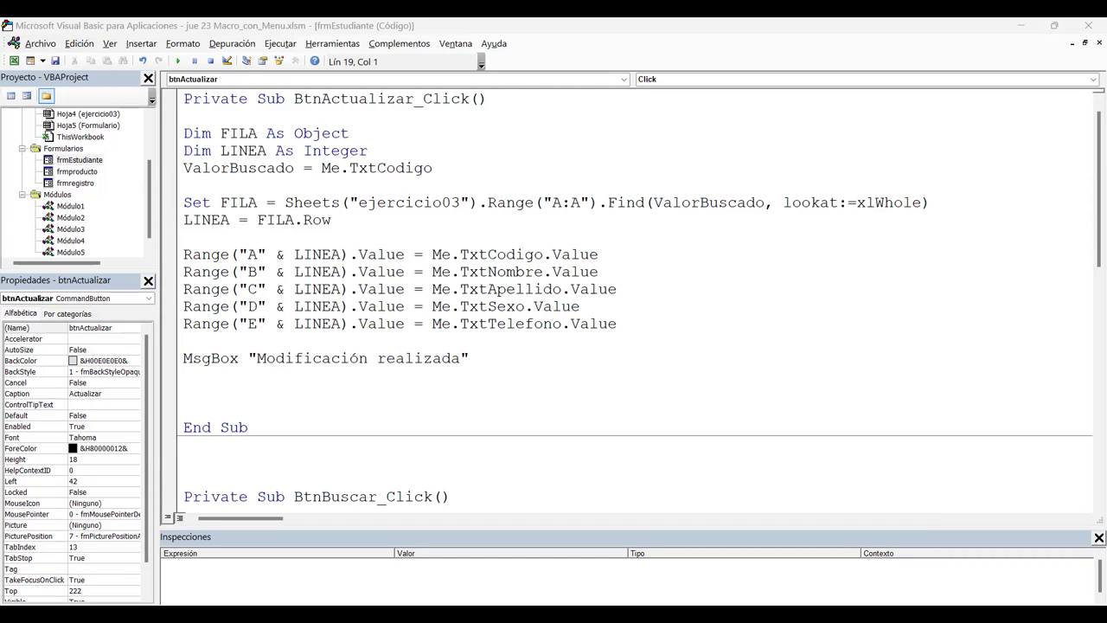
key("alt+F11")
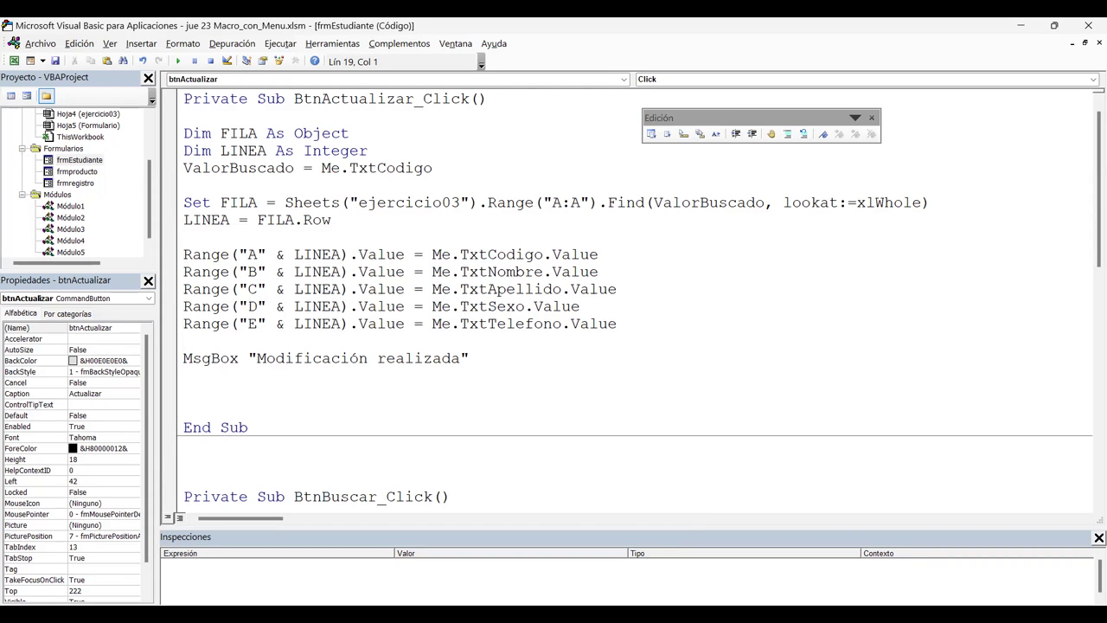
key("alt+F11")
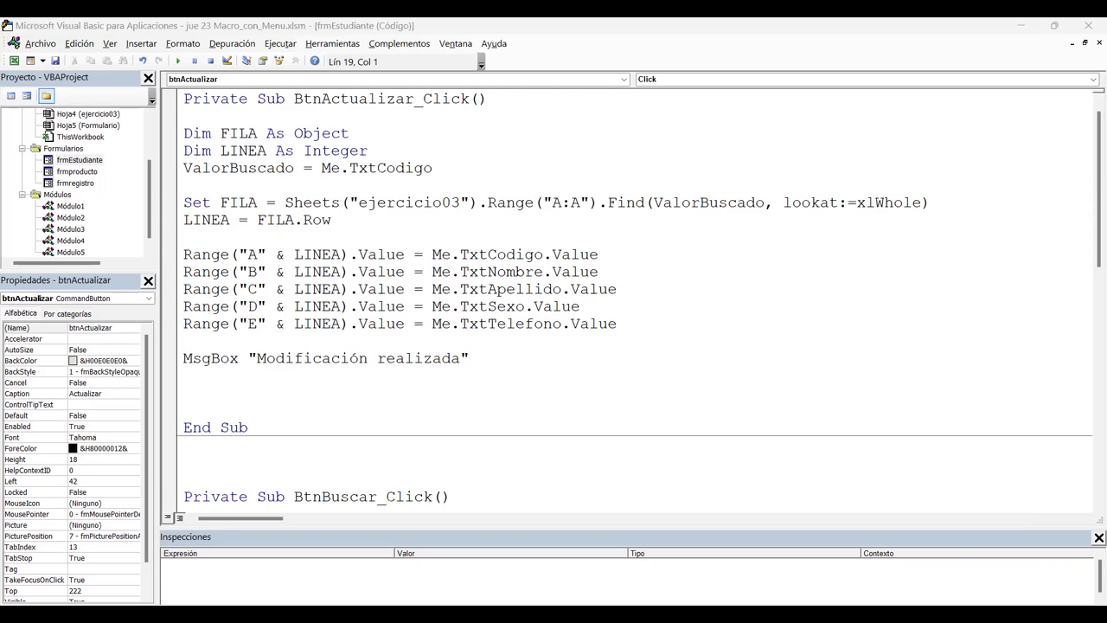
key("alt+F11")
type("me.t")
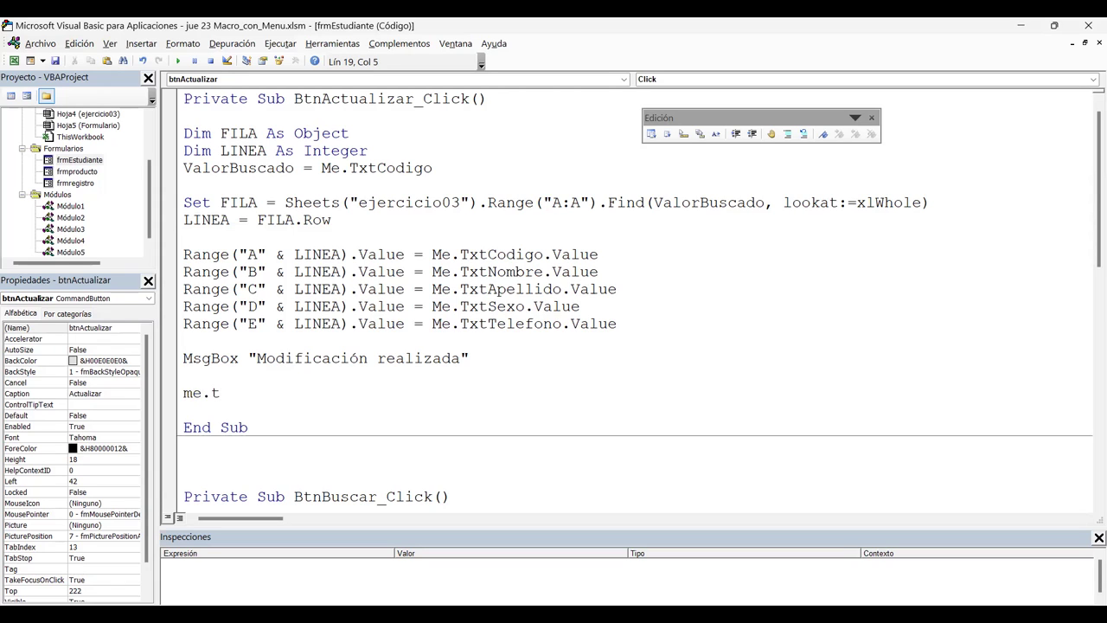
key("Tab")
type("=")
type("\"\"")
key("Return")
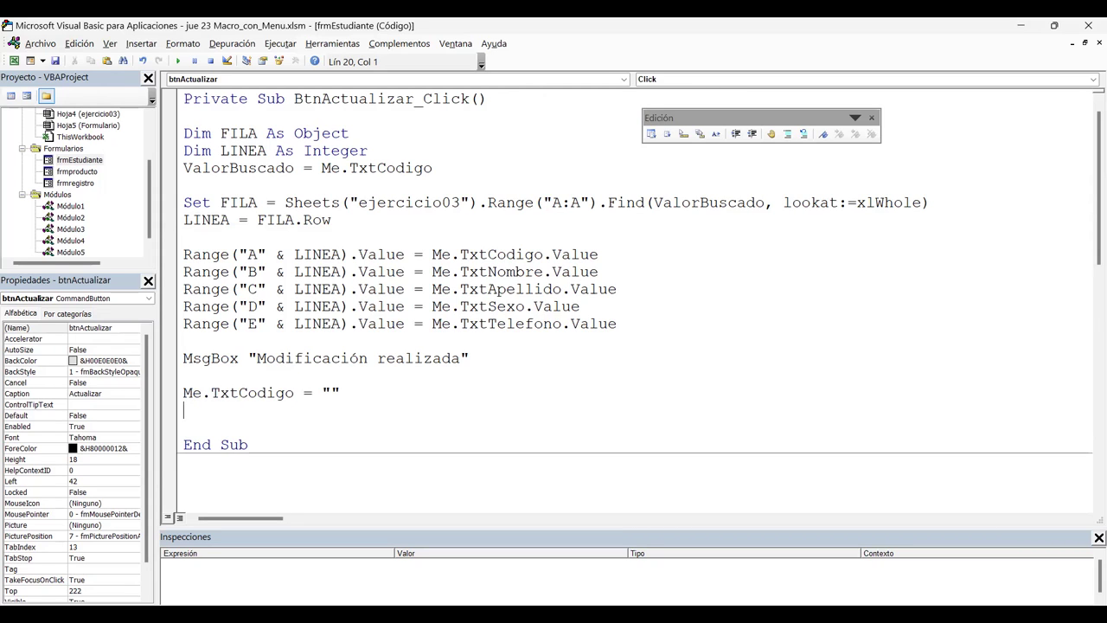
type("me.t")
type("xtNombre")
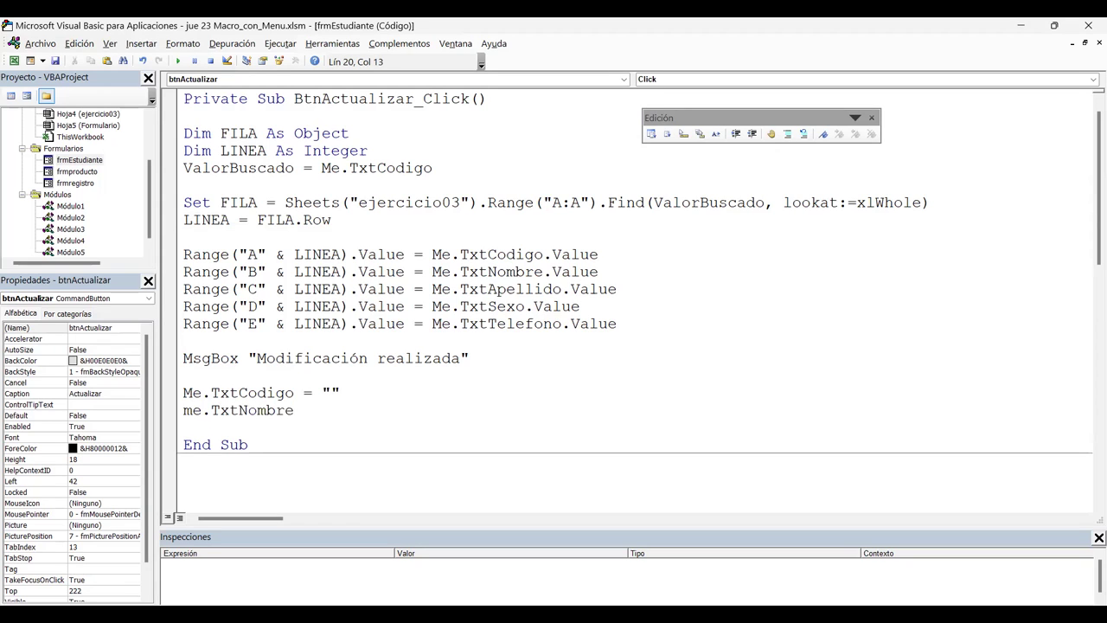
type(" = \"\"")
key("Return")
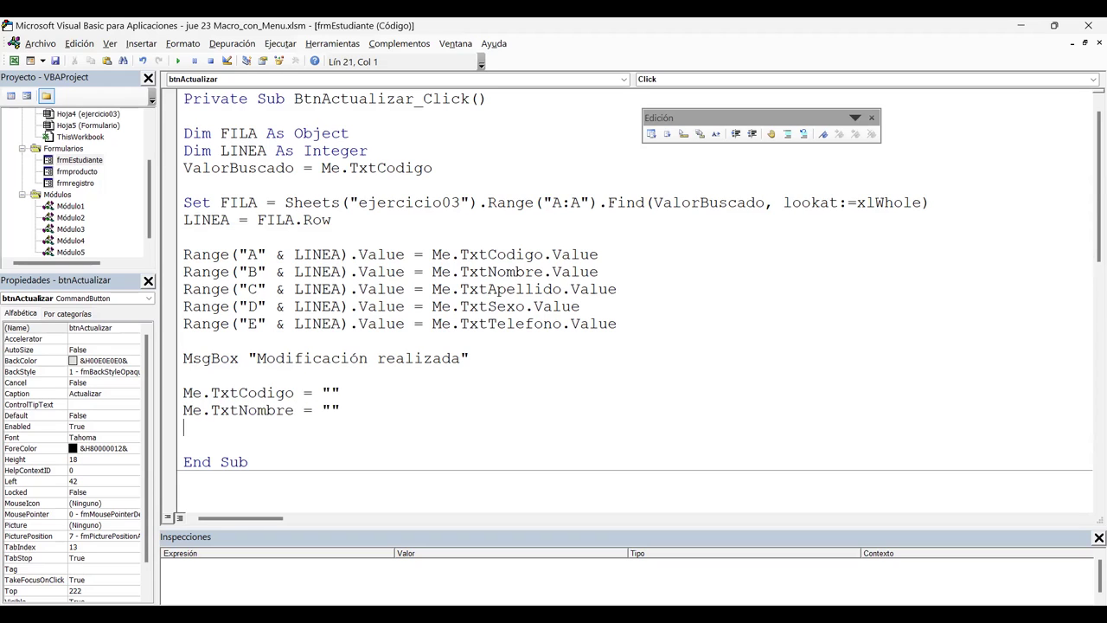
Add lines clearing Me.TxtApellido and Me.TxtSexo.
key("alt+Tab")
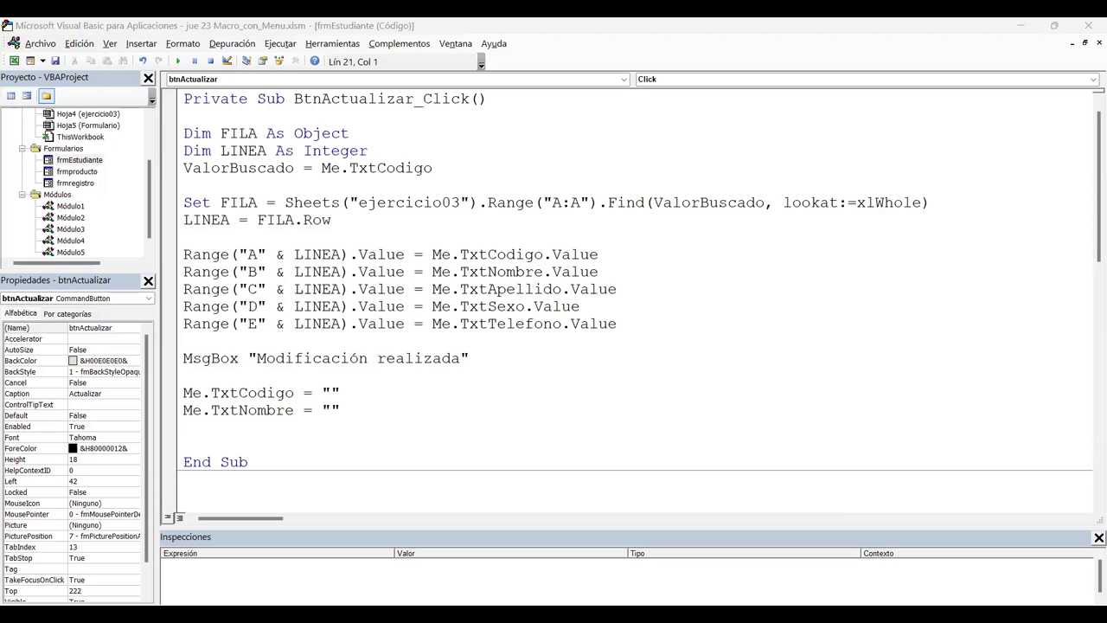
key("alt+Tab")
type("me.tx")
key("ctrl+space")
key("Tab")
type("= \"\"")
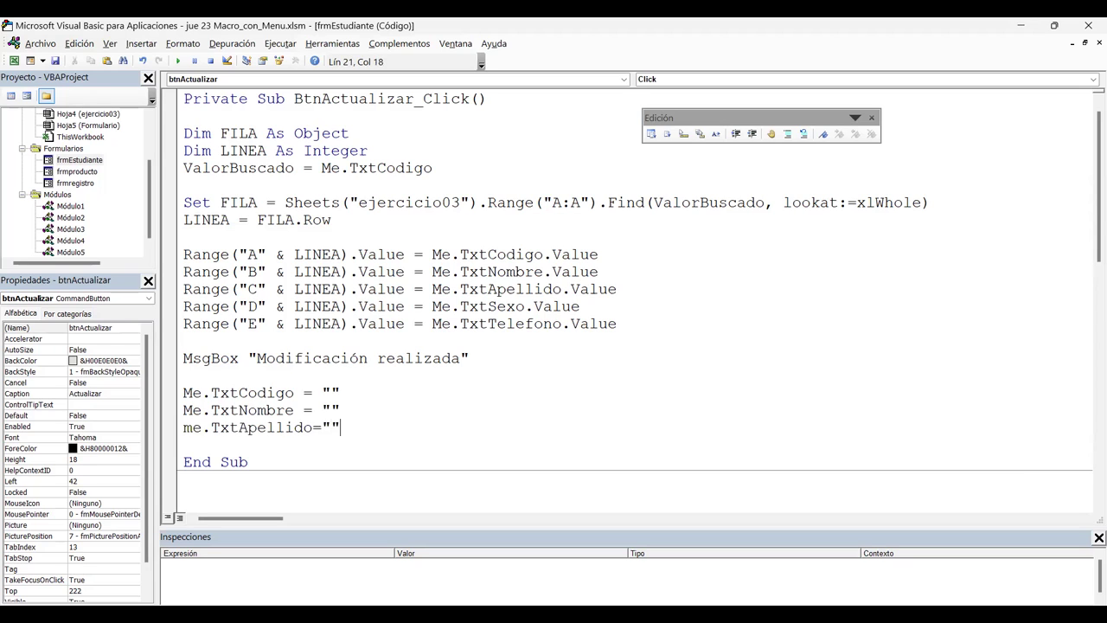
key("Return")
type("me.txt")
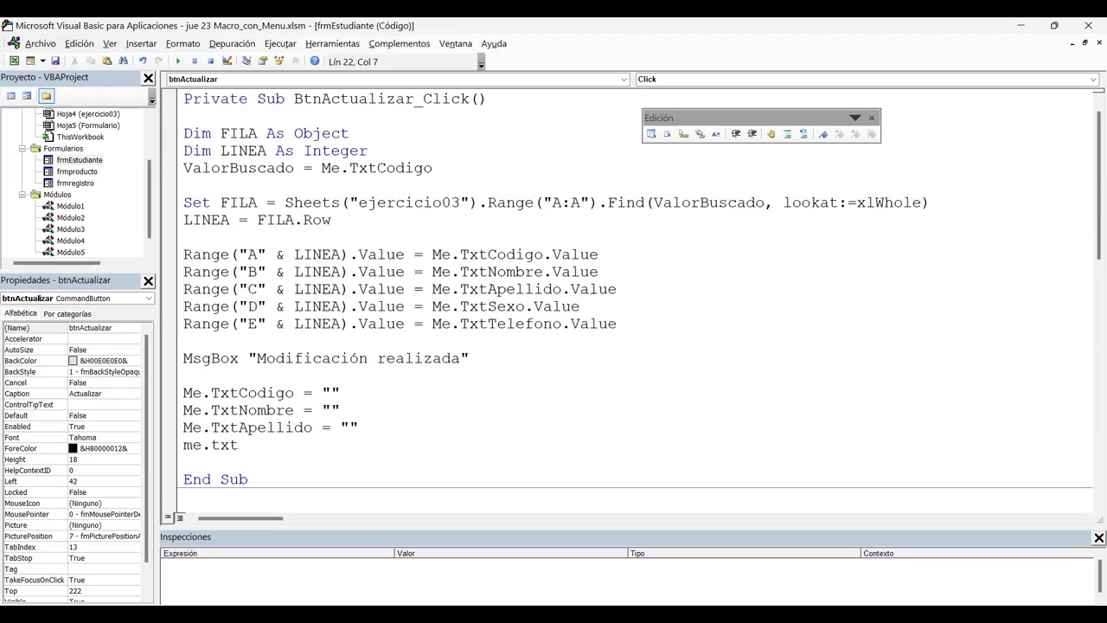
type("Sexo=\"\"")
key("Return")
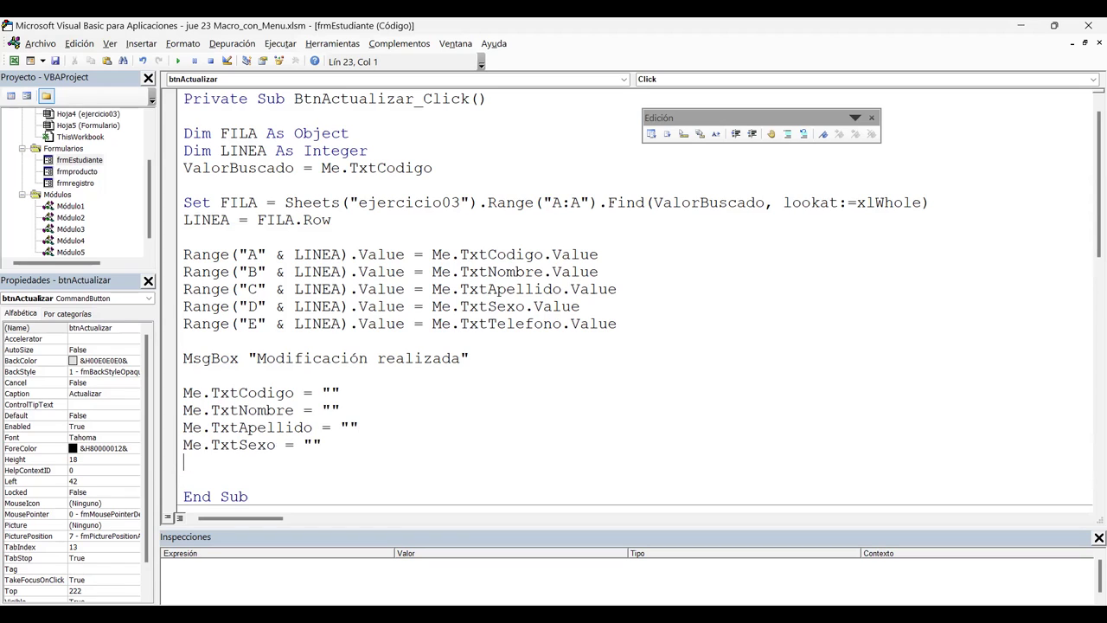
Add Me.TxtTelefono = "" and review the finished Actualizar routine.
type("me.txt")
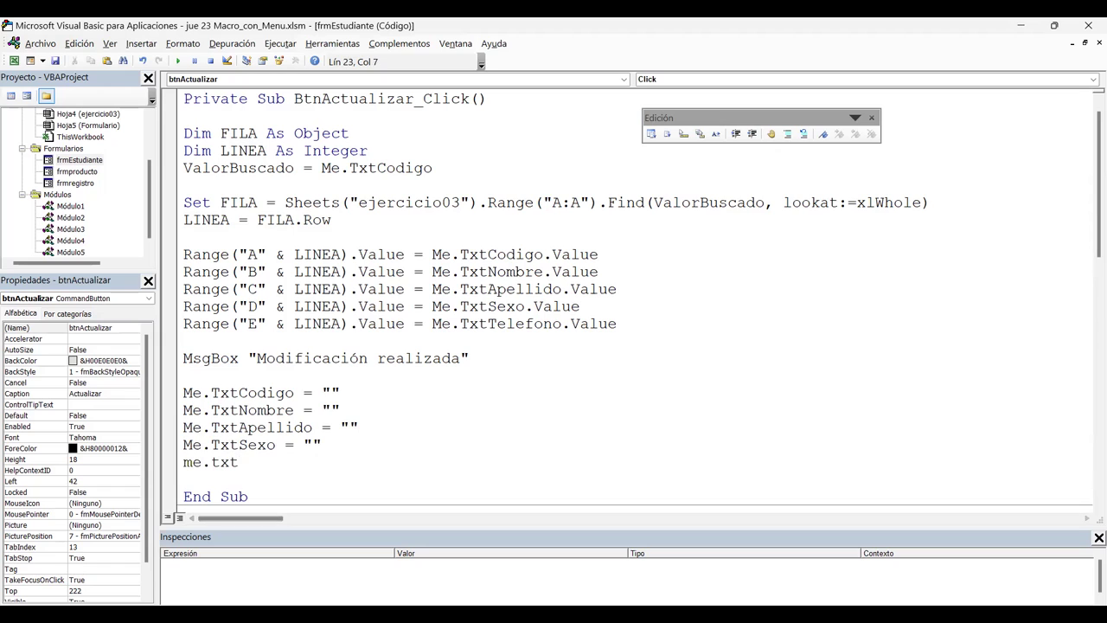
type("te")
key("Tab")
type("=\"\"")
key("Return")
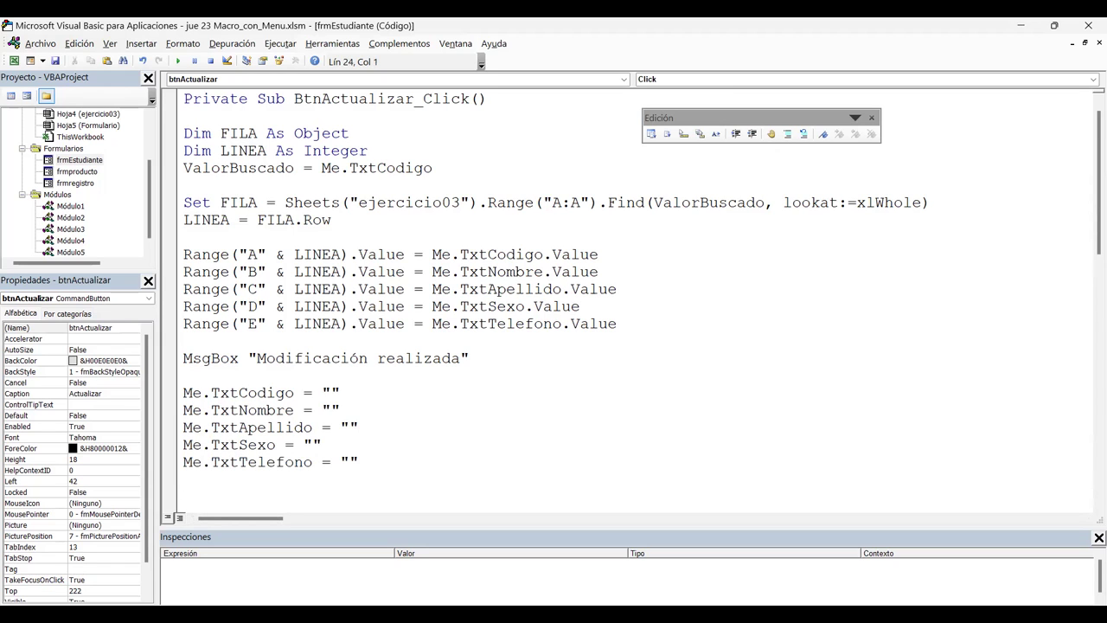
scroll(632, 294, "down", 1)
scroll(639, 297, "down", 1)
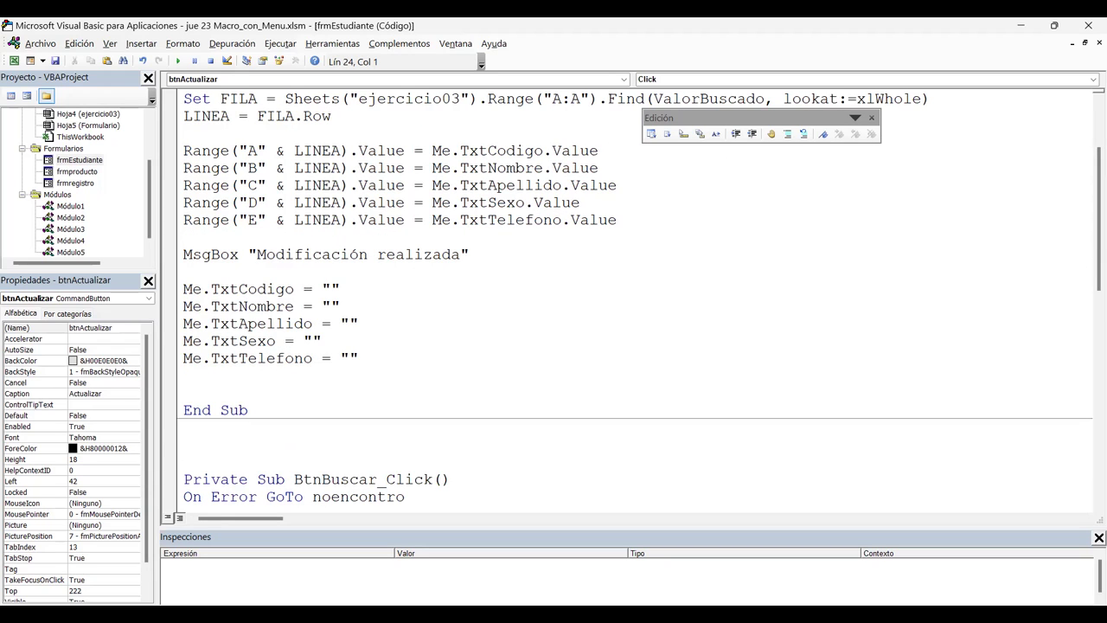
key("alt+F11")
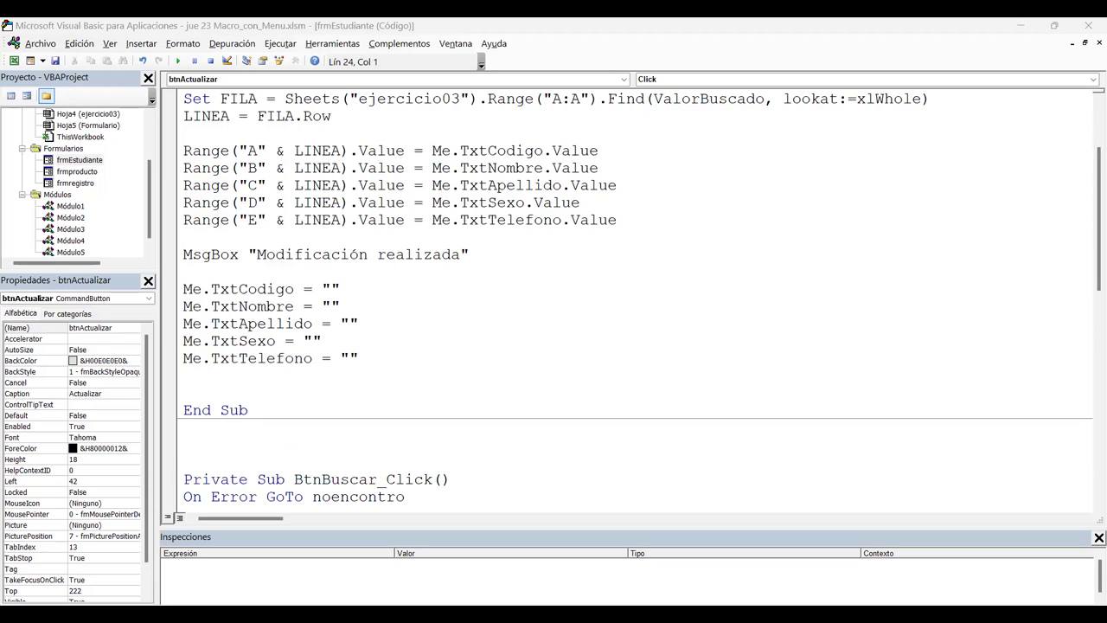
key("alt+F11")
scroll(639, 297, "up", 1)
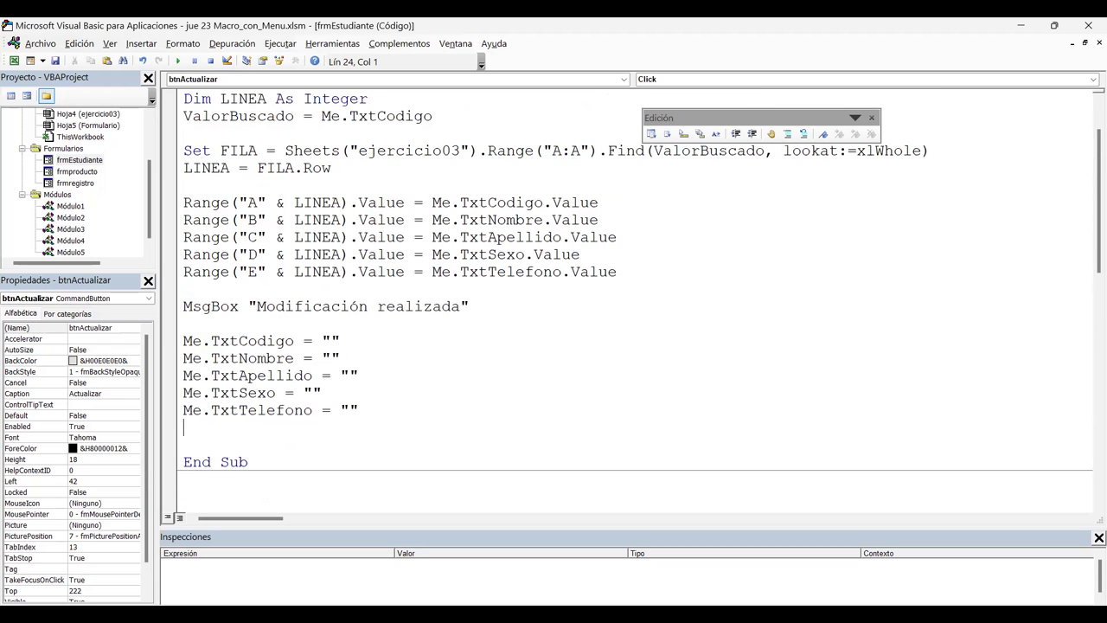
scroll(639, 297, "up", 1)
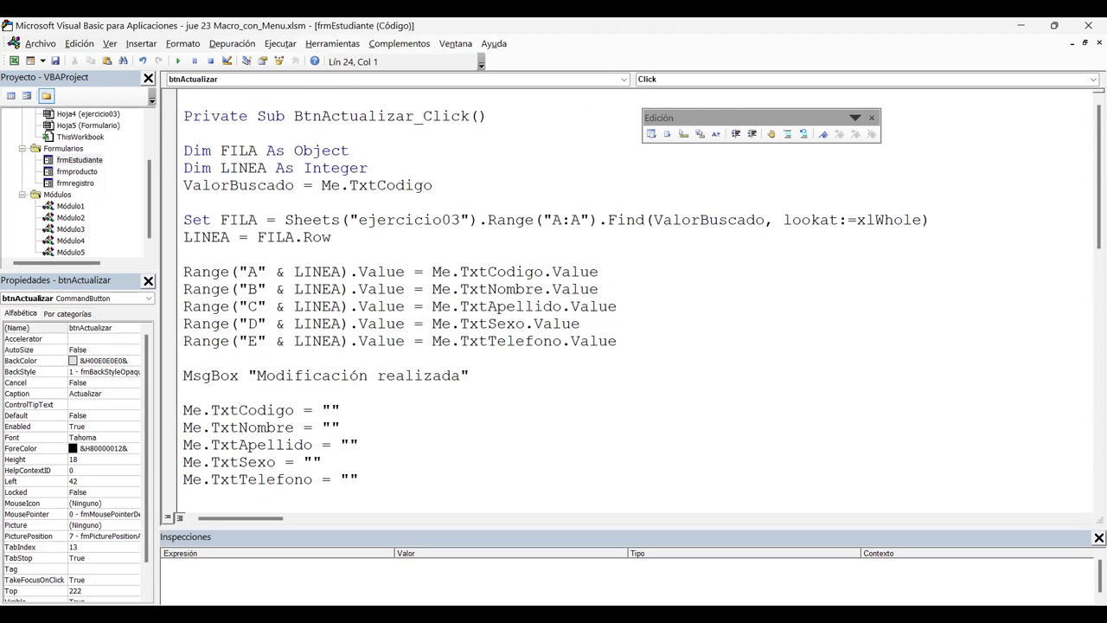
scroll(640, 297, "down", 1)
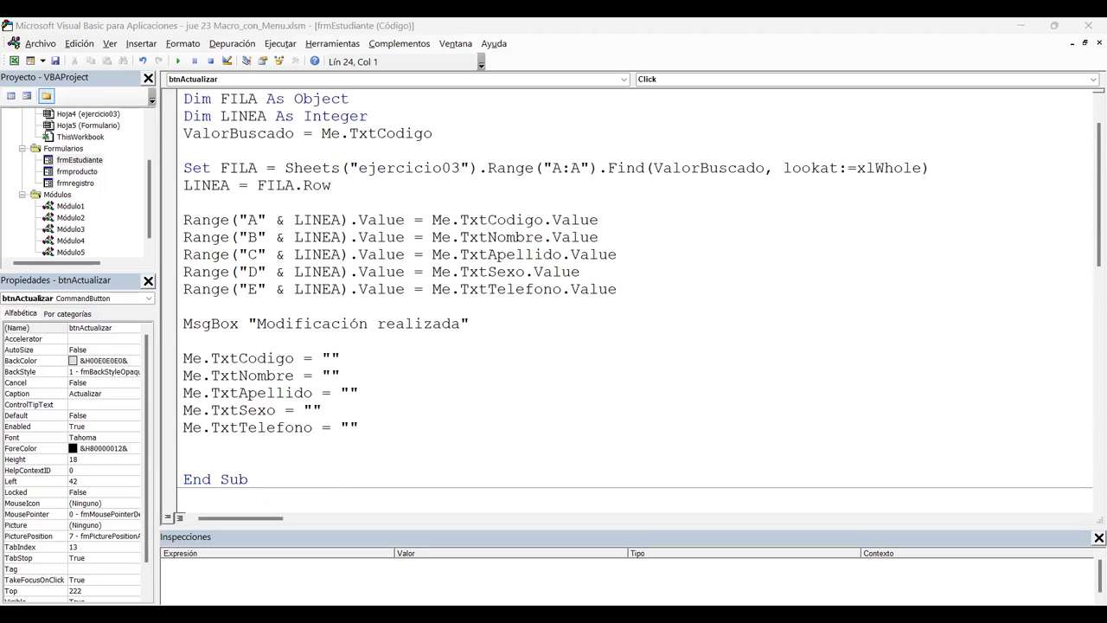
left_click(470, 323)
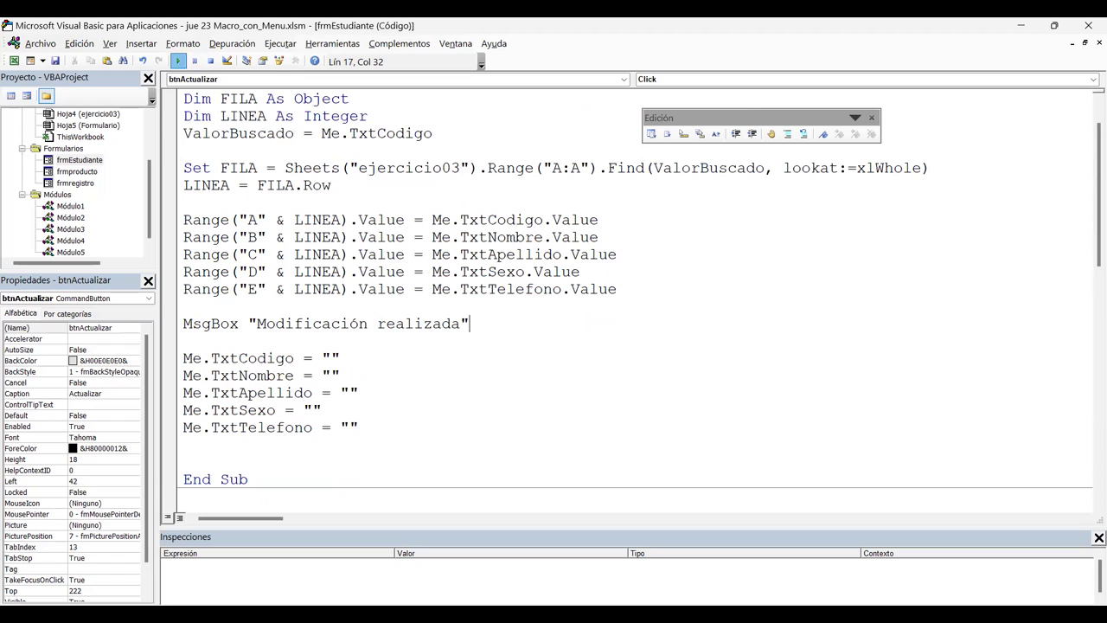
Run the form and save a record for code 2 with first name, surname and phone.
left_click(178, 60)
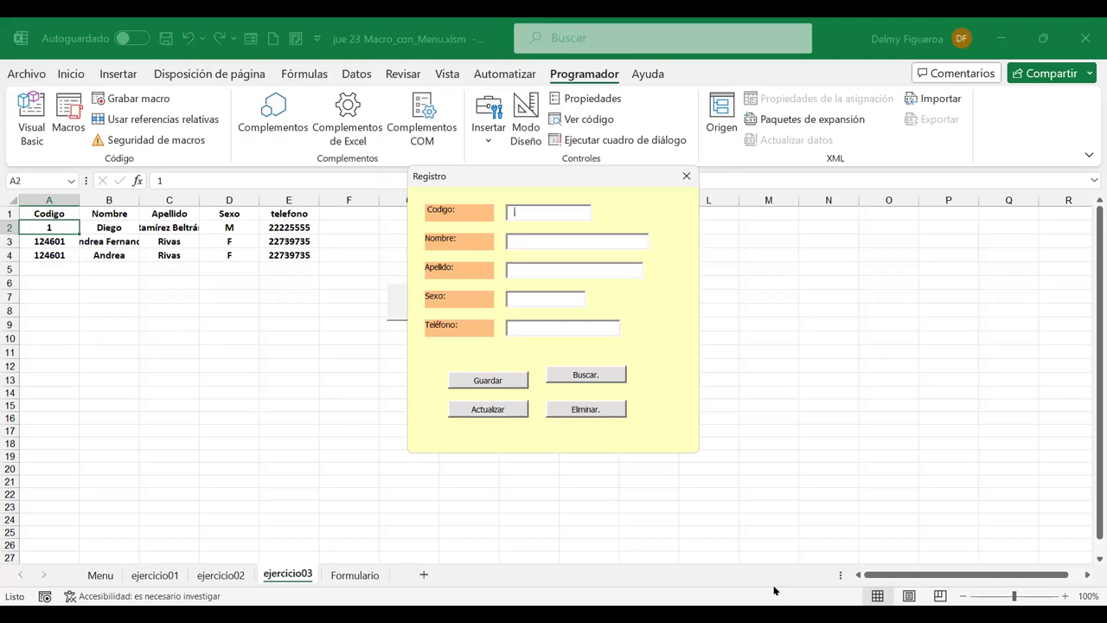
left_click(555, 206)
type("2")
key("Tab")
key("Tab")
type("F")
type("7878")
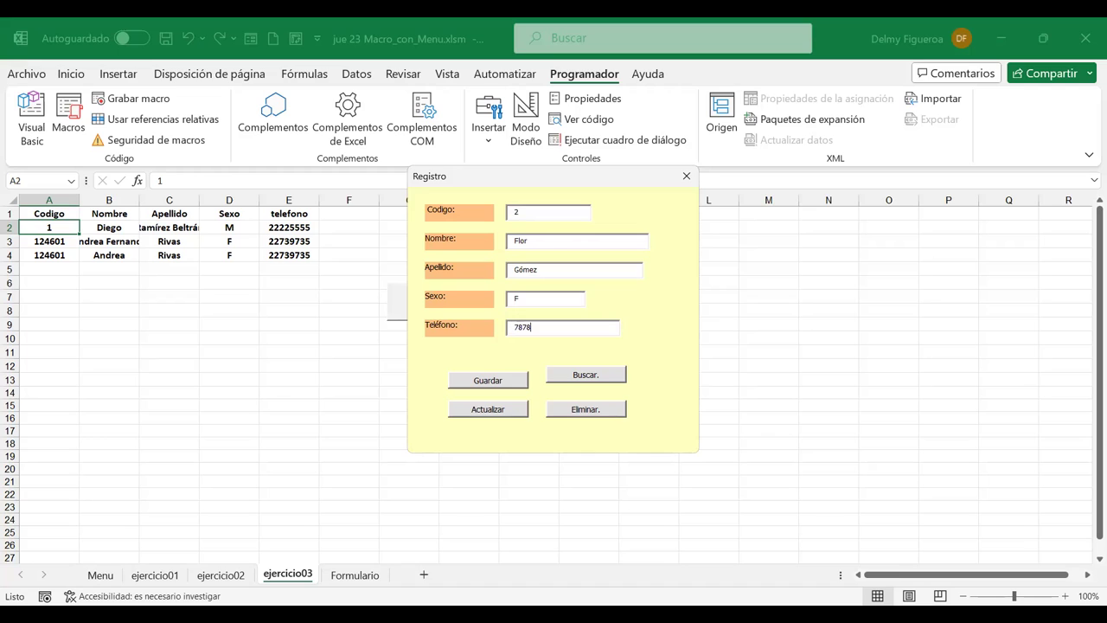
type("8989")
left_click(516, 378)
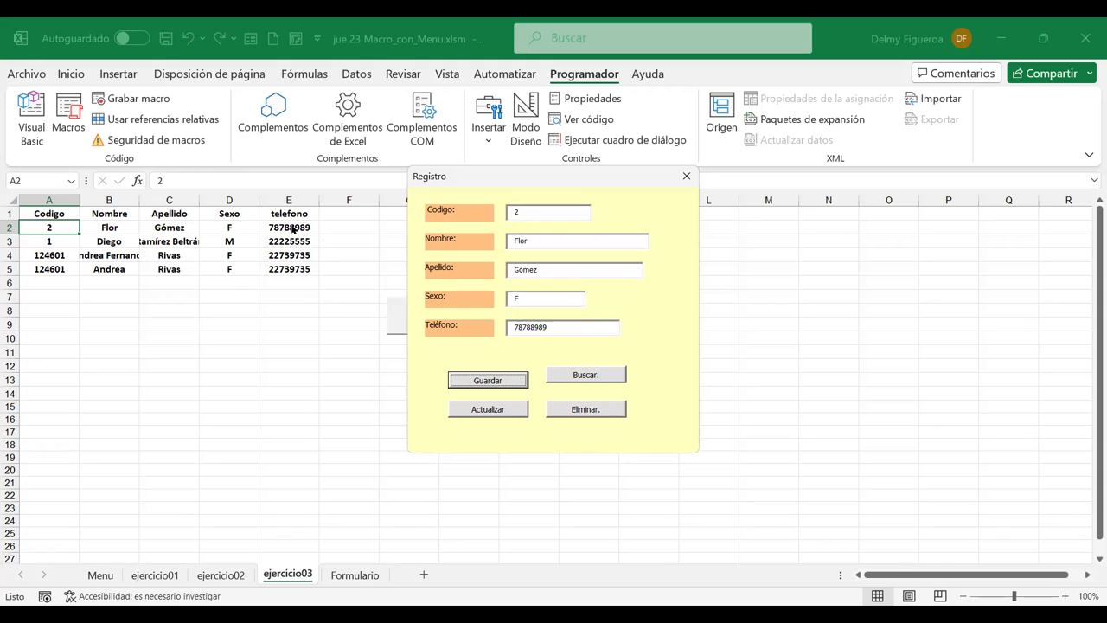
Extend the student's first name, update the record and dismiss the confirmation.
left_click(559, 242)
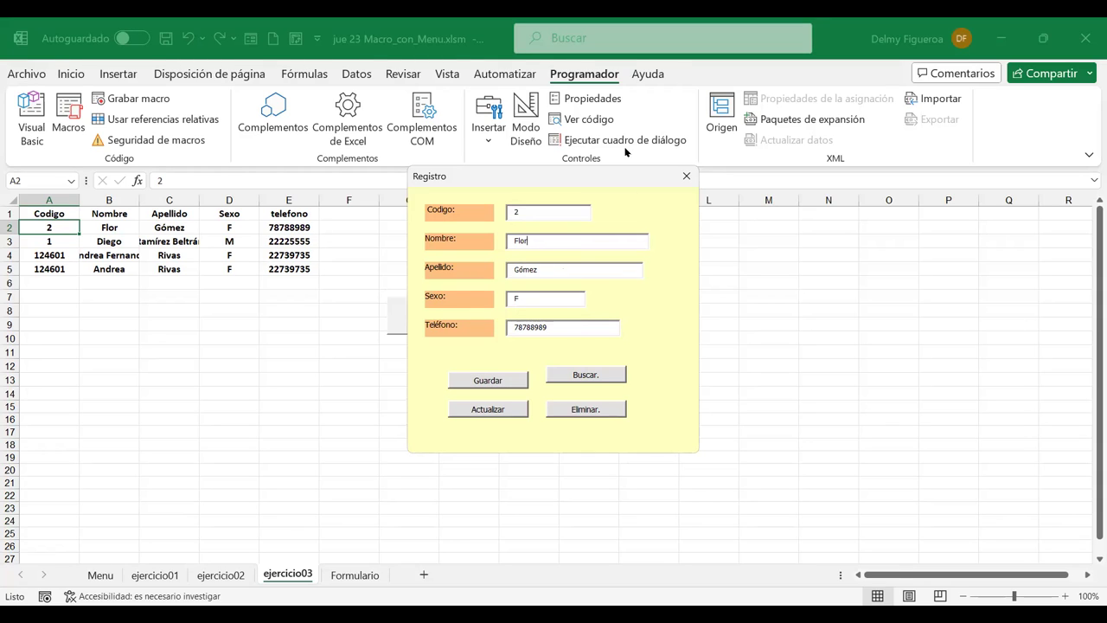
type("de MAría")
key("BackSpace")
key("BackSpace")
key("BackSpace")
type("ar")
type("ía")
left_click(488, 409)
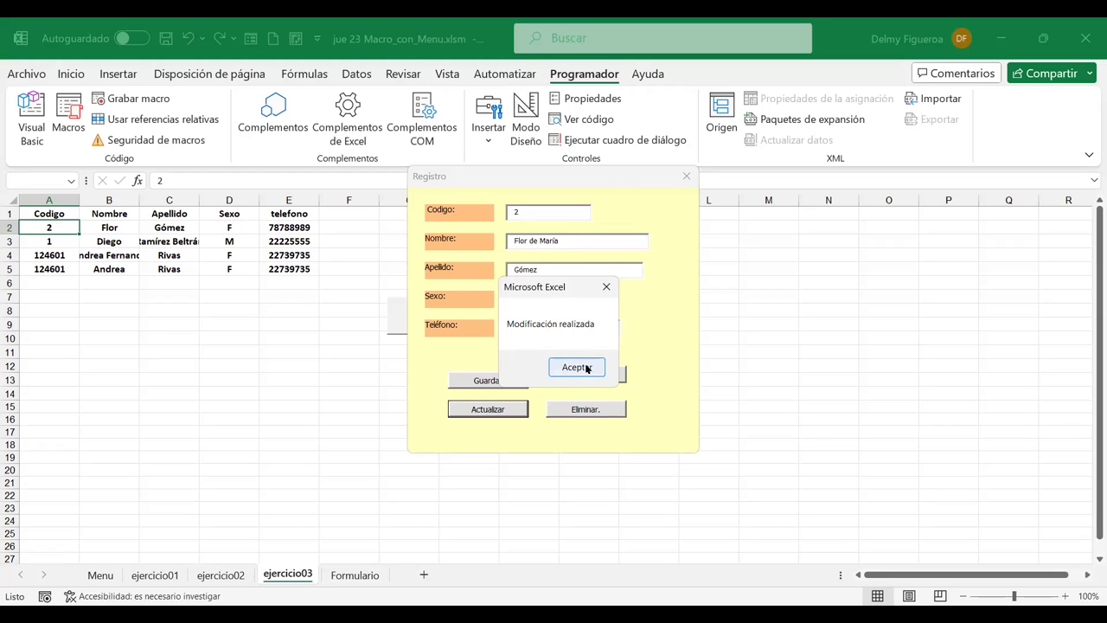
left_click(585, 368)
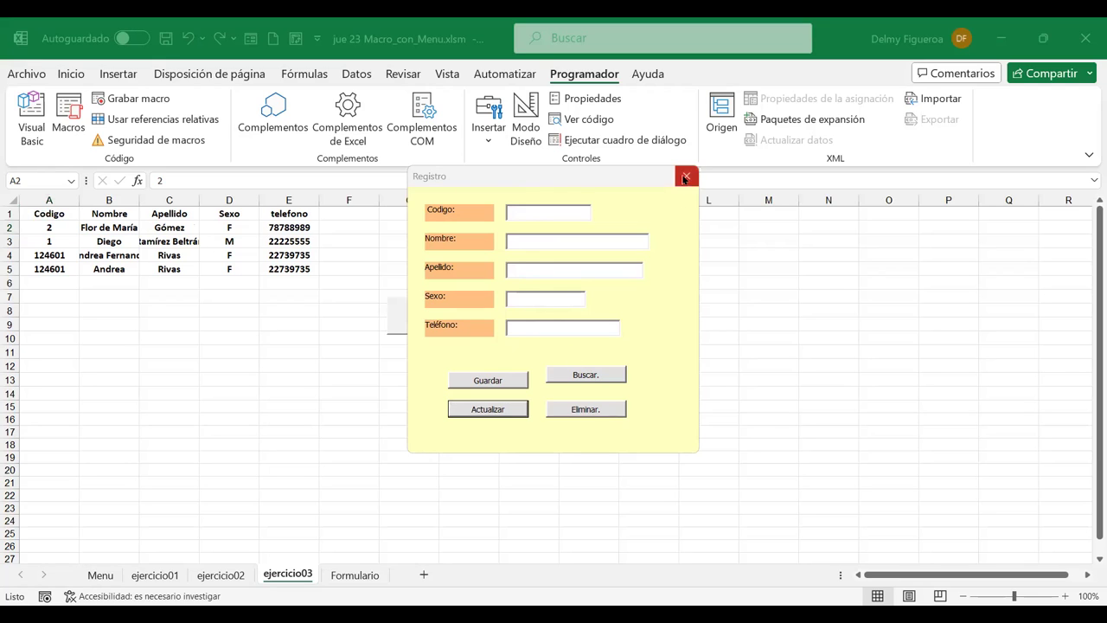
Close and rerun the form, then open the BtnBuscar_Click code.
left_click(686, 178)
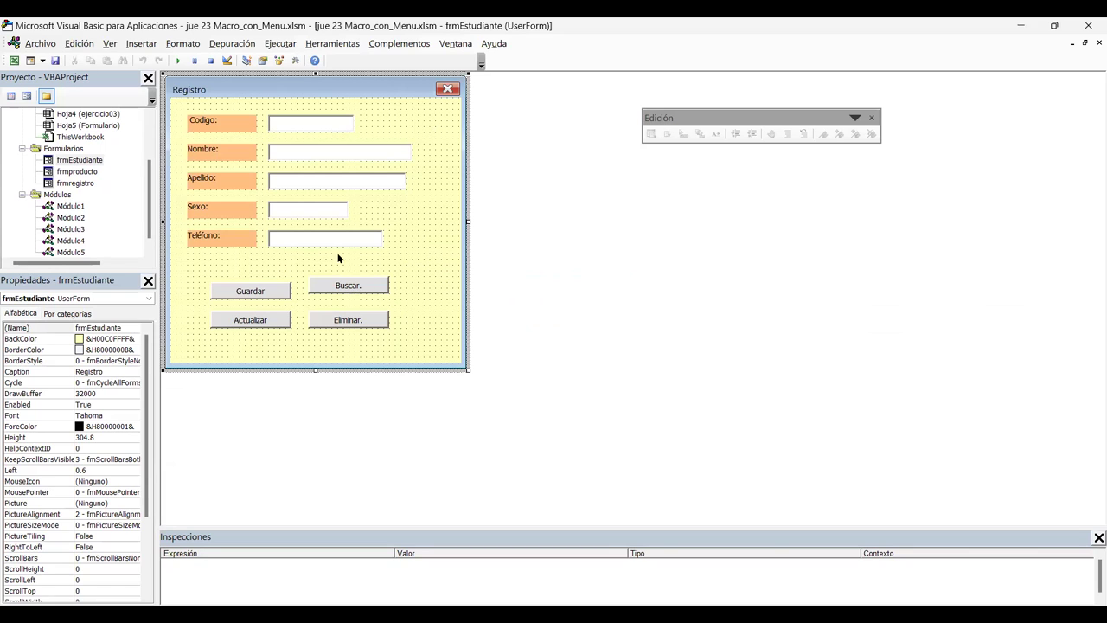
left_click(180, 61)
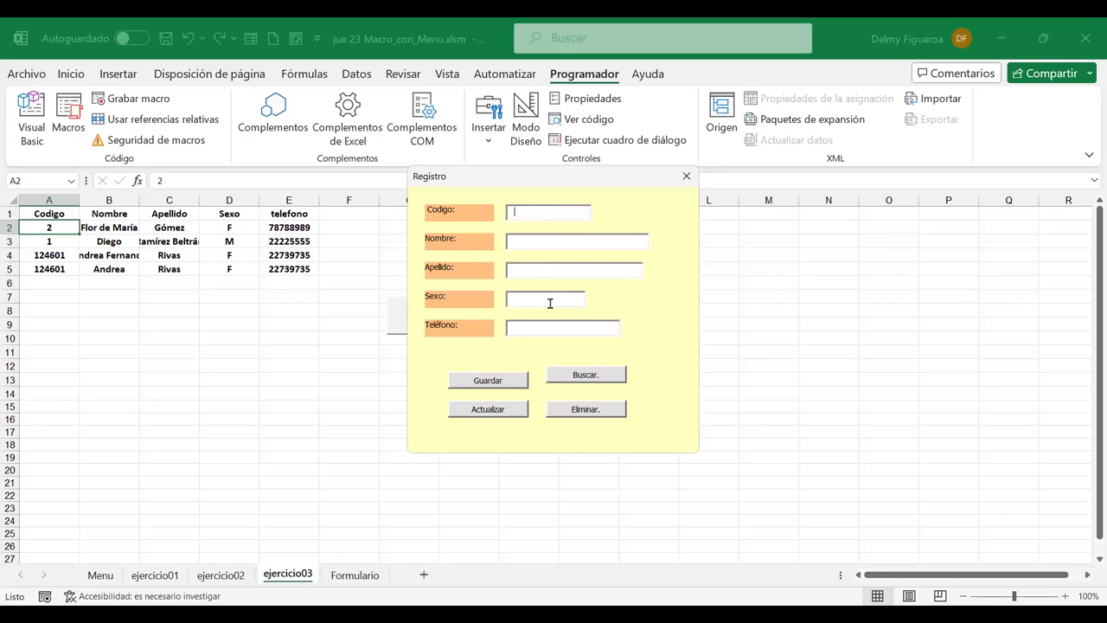
key("alt+Tab")
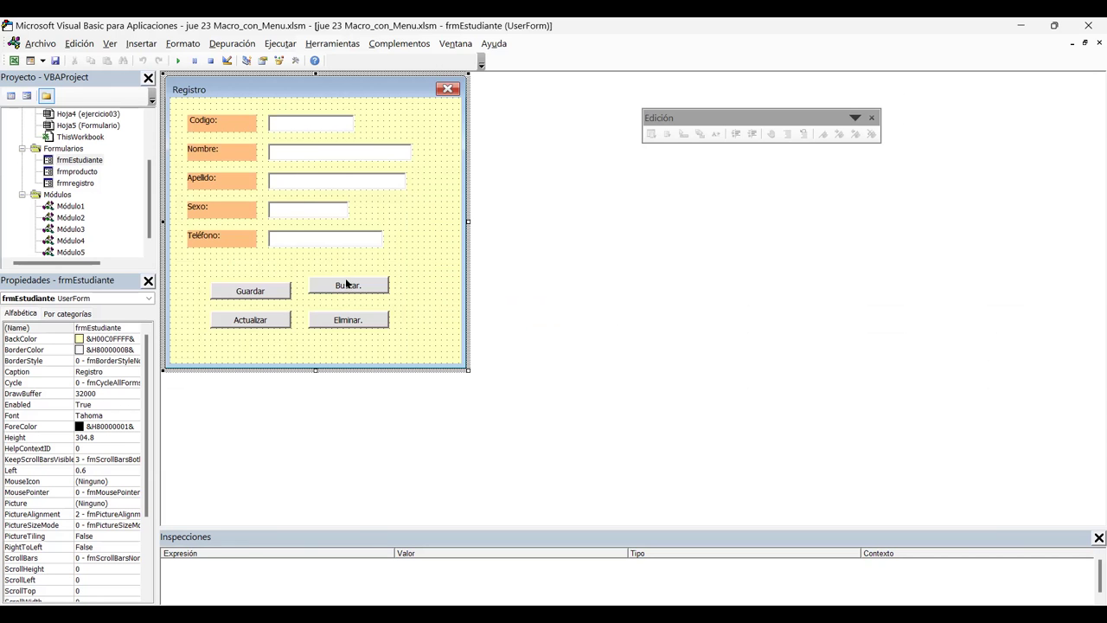
double_click(347, 284)
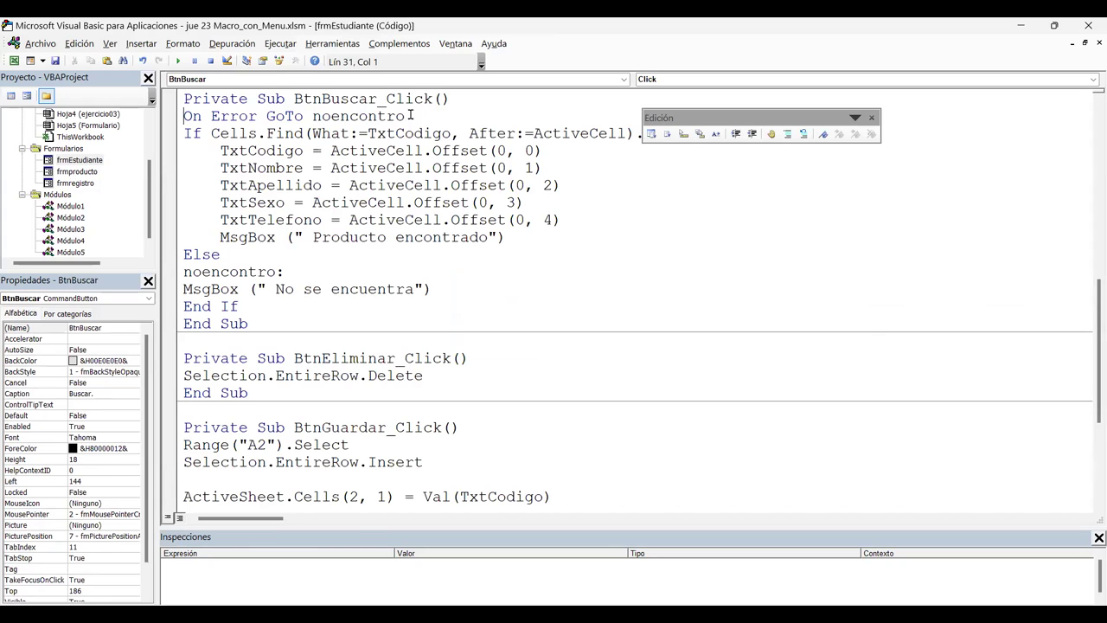
left_click_drag(312, 116, 405, 116)
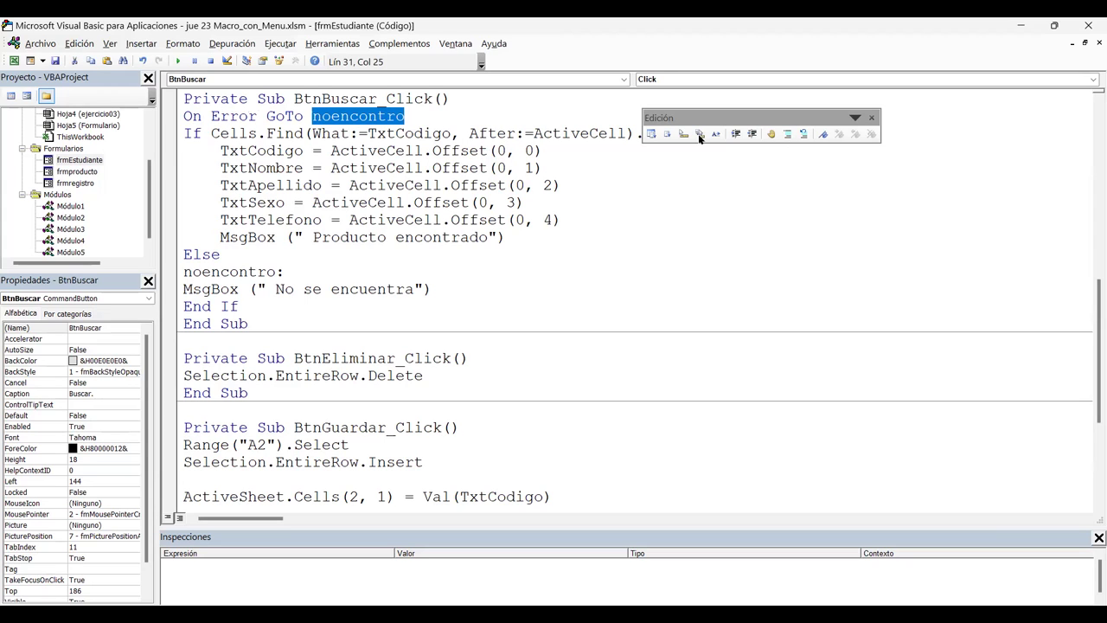
left_click(374, 134)
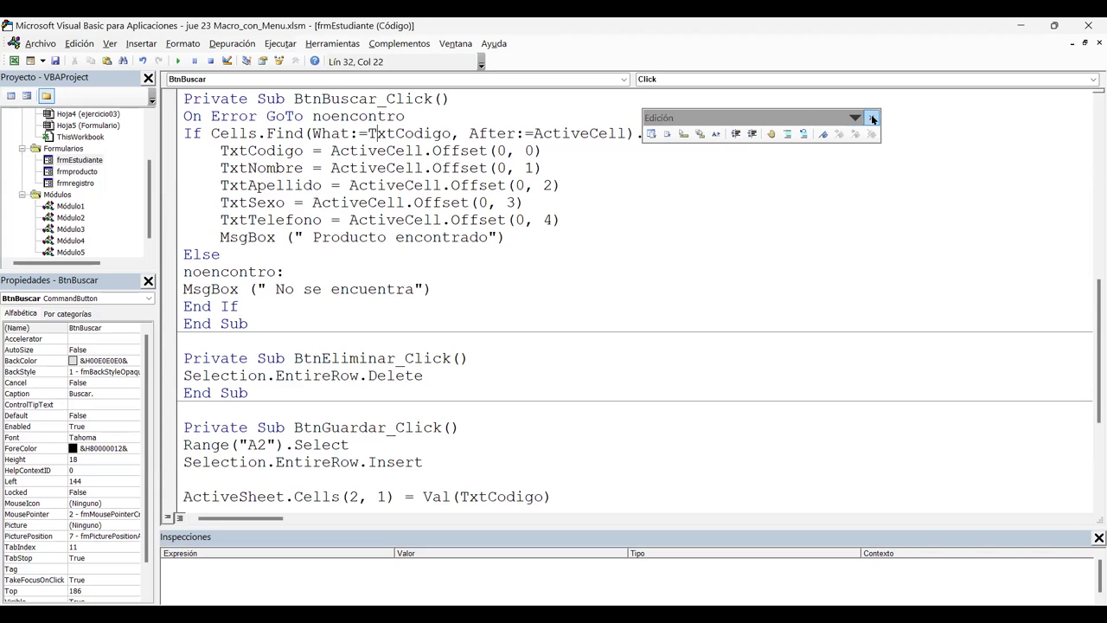
left_click(872, 119)
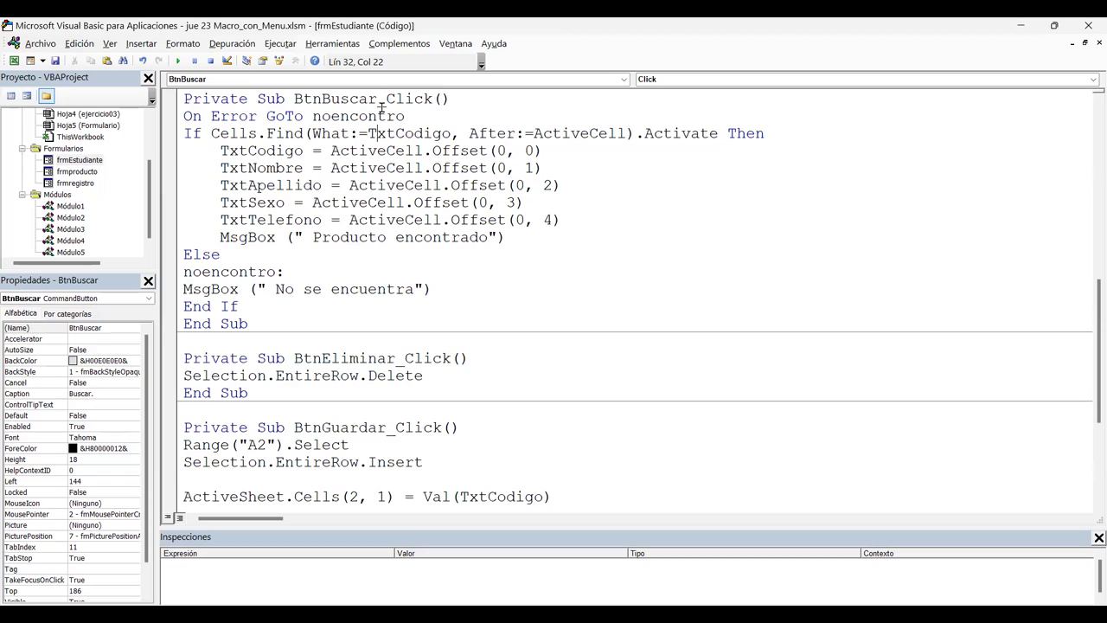
Change the found message to "Estudiante encontrado" and run the form with F5.
key("Down")
key("Down")
key("Down")
key("Down")
key("shift+Left")
key("shift+Left")
key("shift+Left")
key("shift+Left")
key("shift+Left")
key("shift+Left")
key("shift+Left")
key("BackSpace")
key("BackSpace")
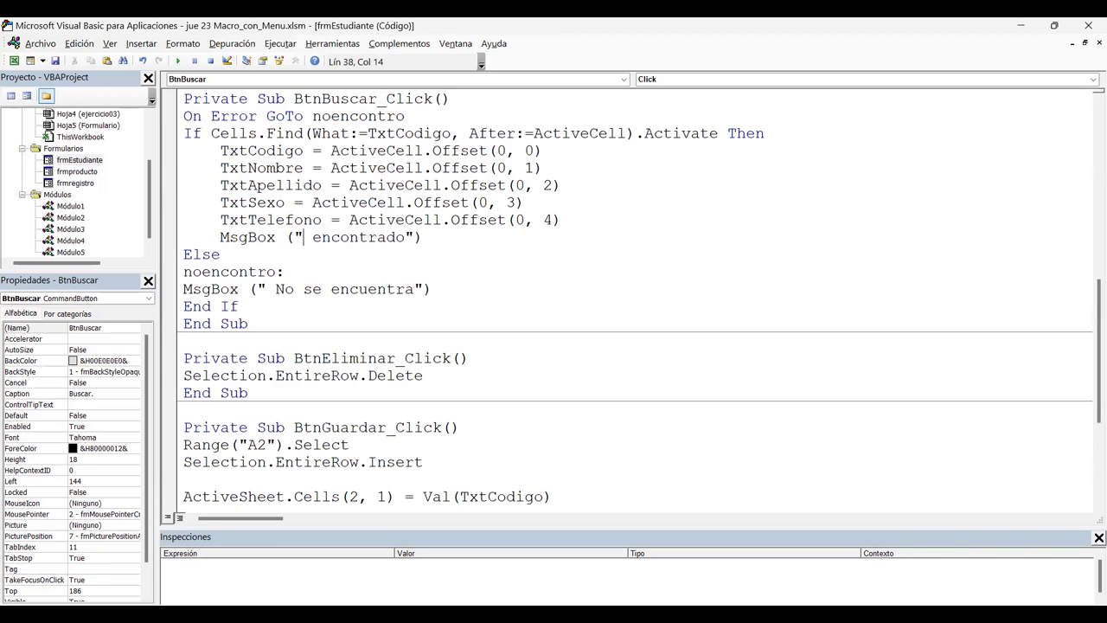
type("Estudiante")
key("BackSpace")
key("BackSpace")
key("BackSpace")
type("ante")
key("Right")
key("Down")
key("Down")
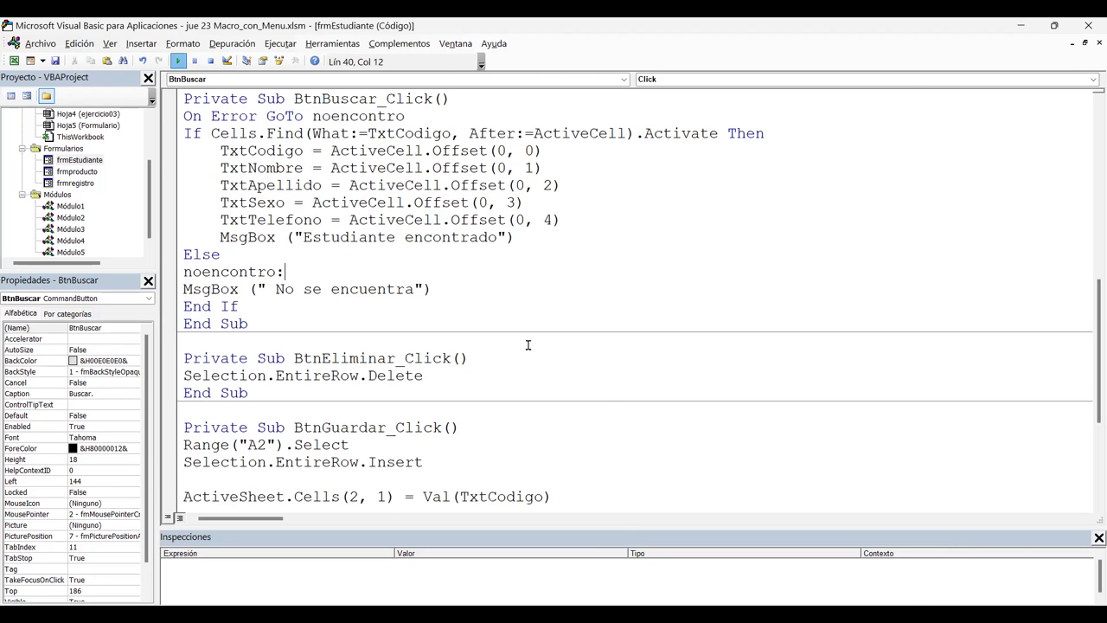
key("F5")
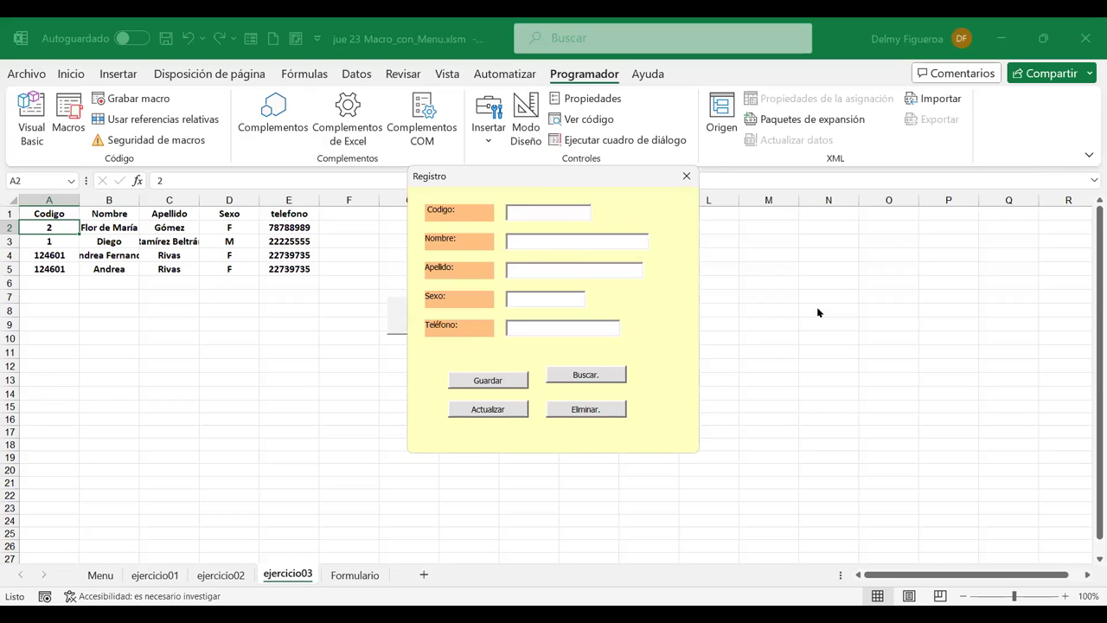
Search for student codes 1 and 124601, dismissing each found message.
type("1")
left_click(607, 376)
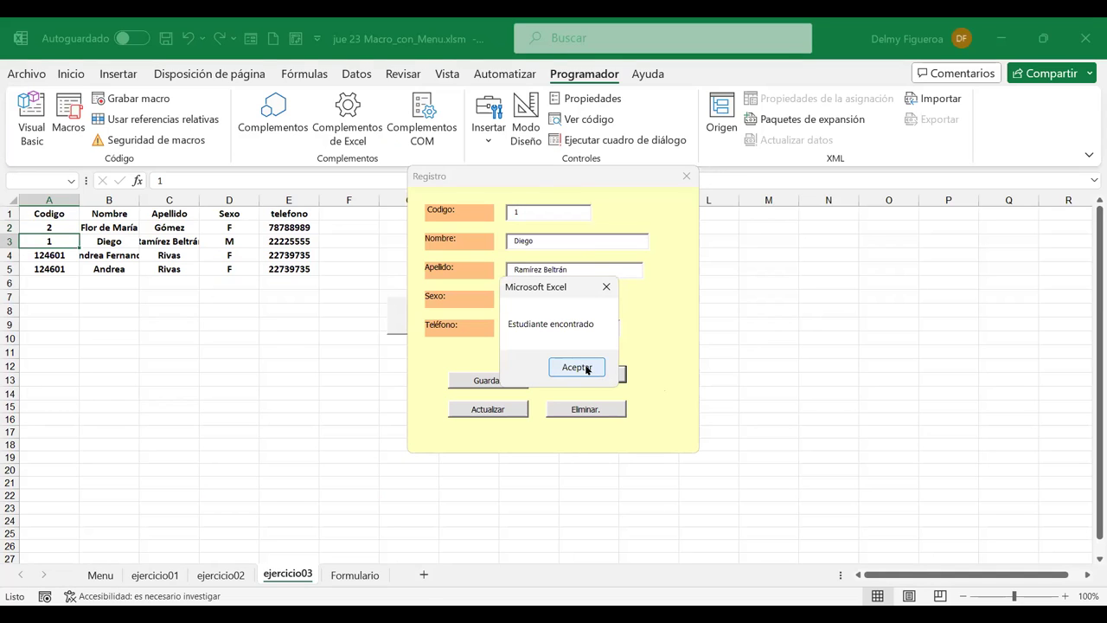
left_click(577, 367)
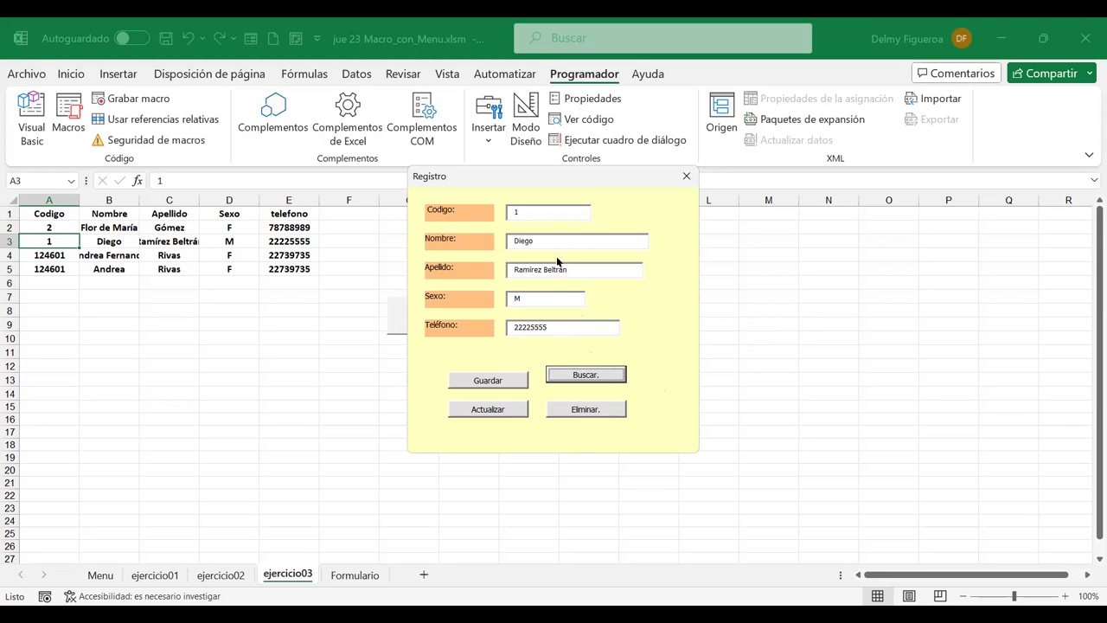
double_click(533, 214)
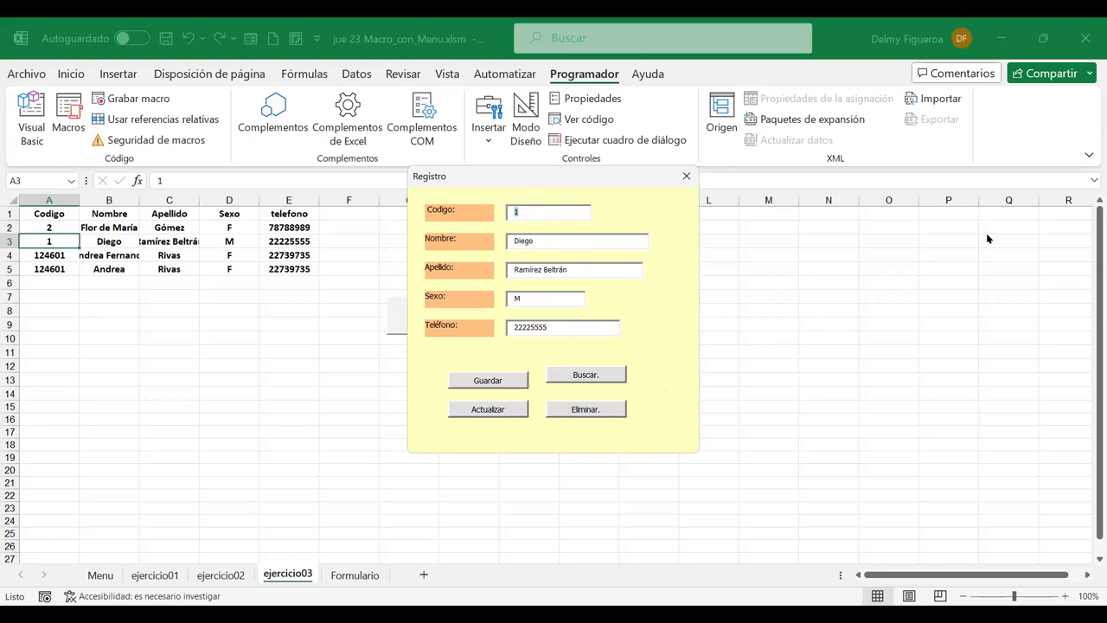
type("124601")
left_click(608, 374)
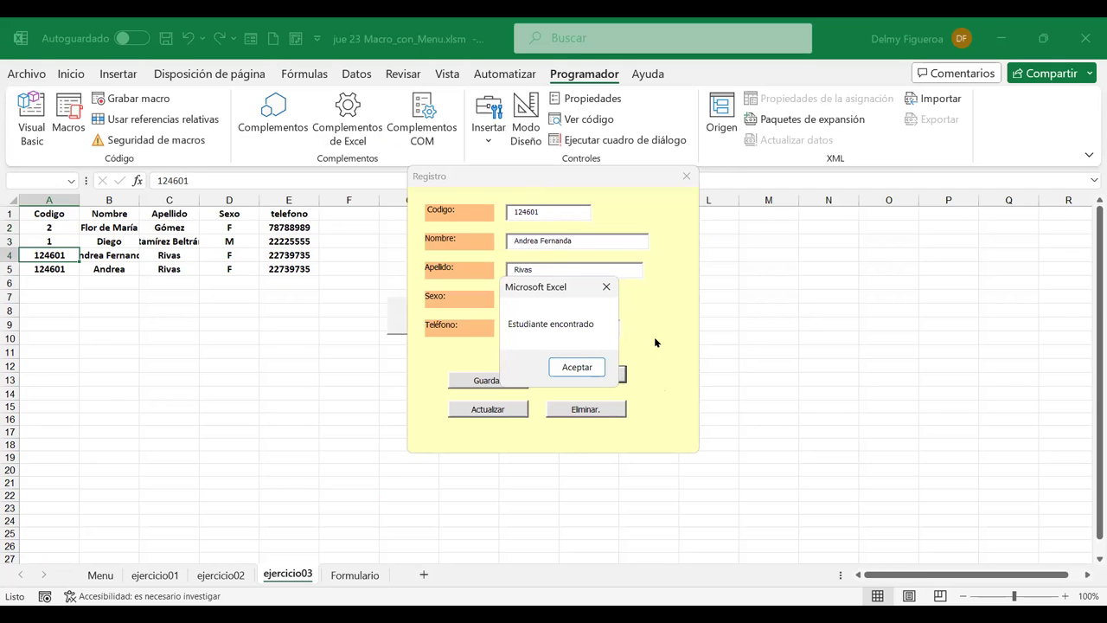
left_click(577, 367)
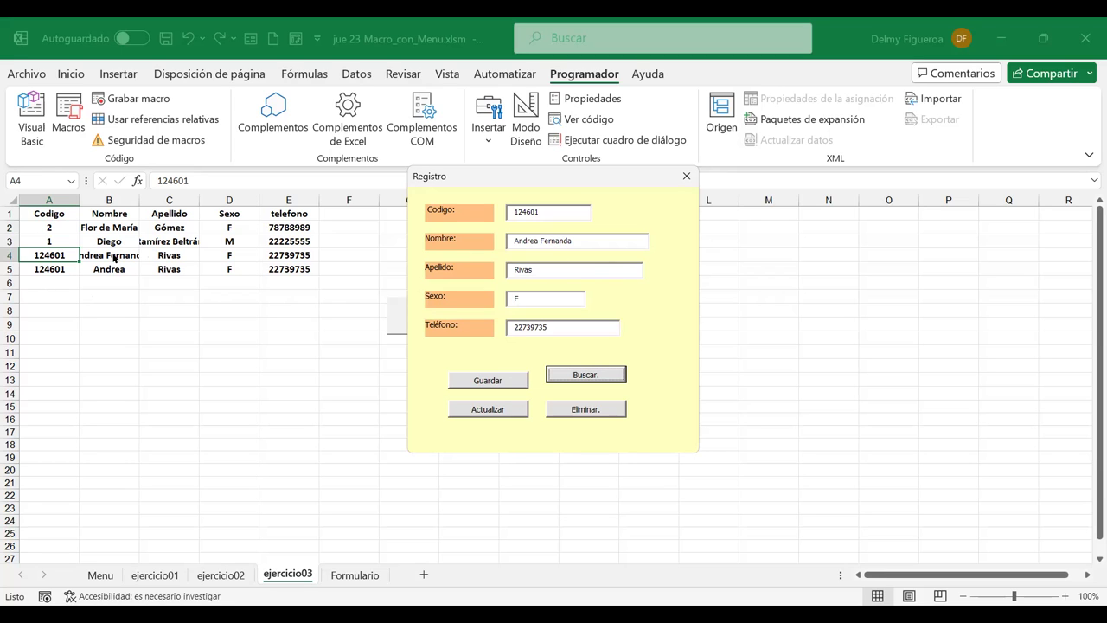
Repeat the 124601 search for further matches, then close the form.
left_click(595, 372)
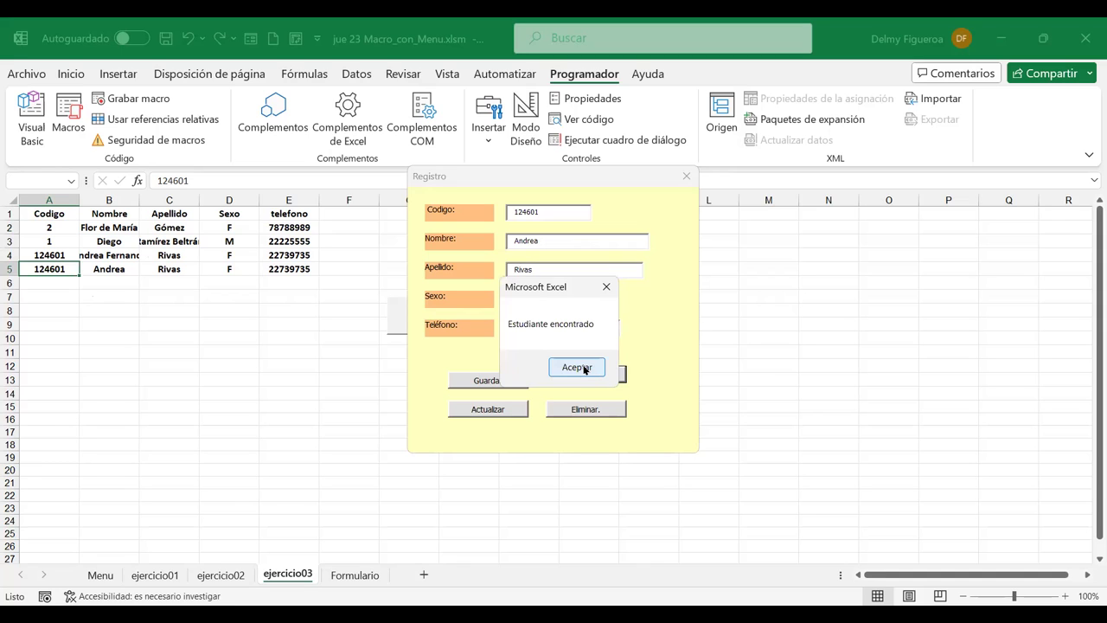
left_click(584, 369)
left_click(586, 372)
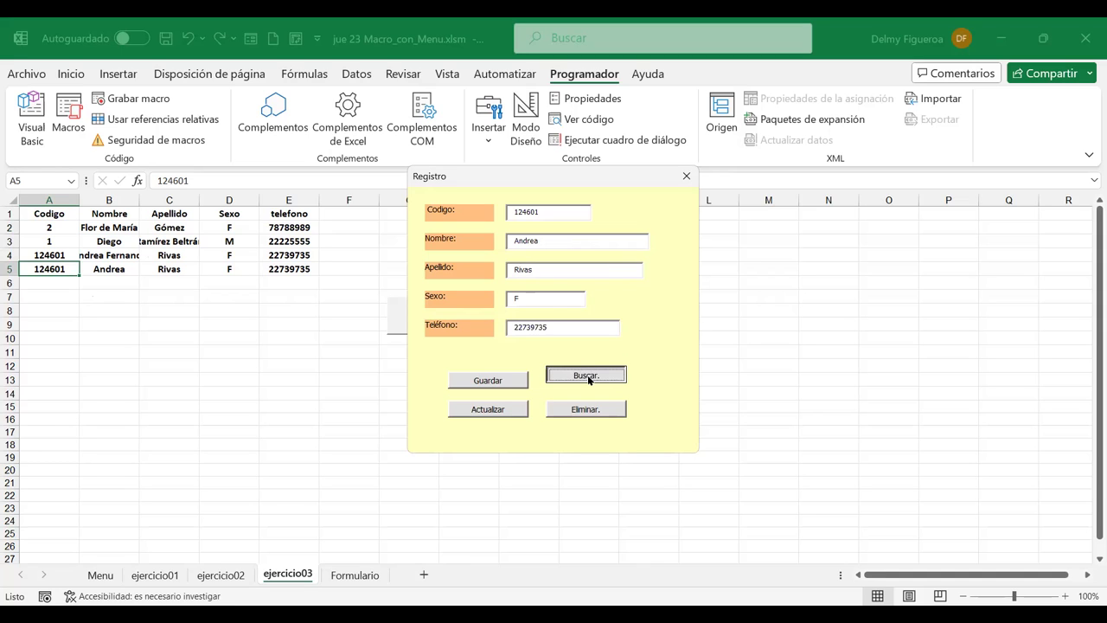
left_click(590, 371)
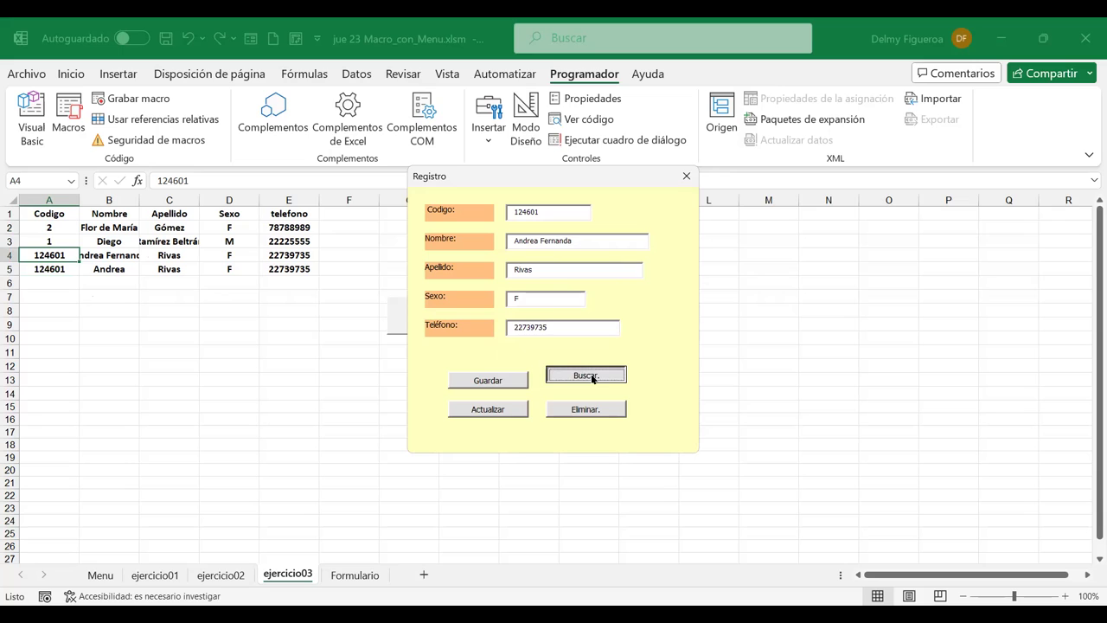
left_click(592, 373)
left_click(588, 366)
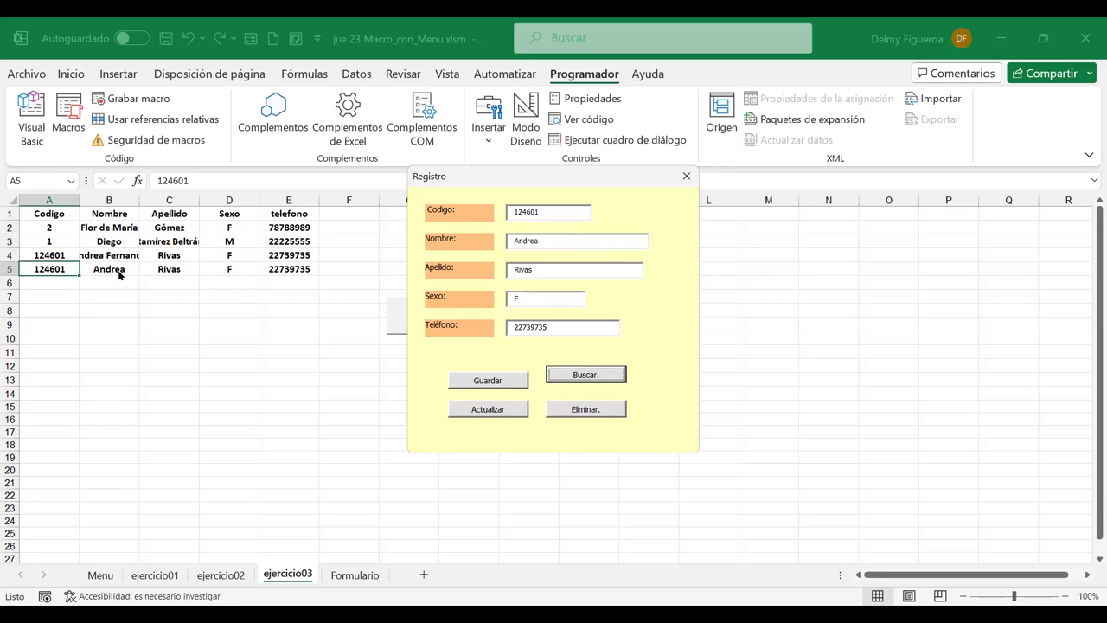
left_click(685, 178)
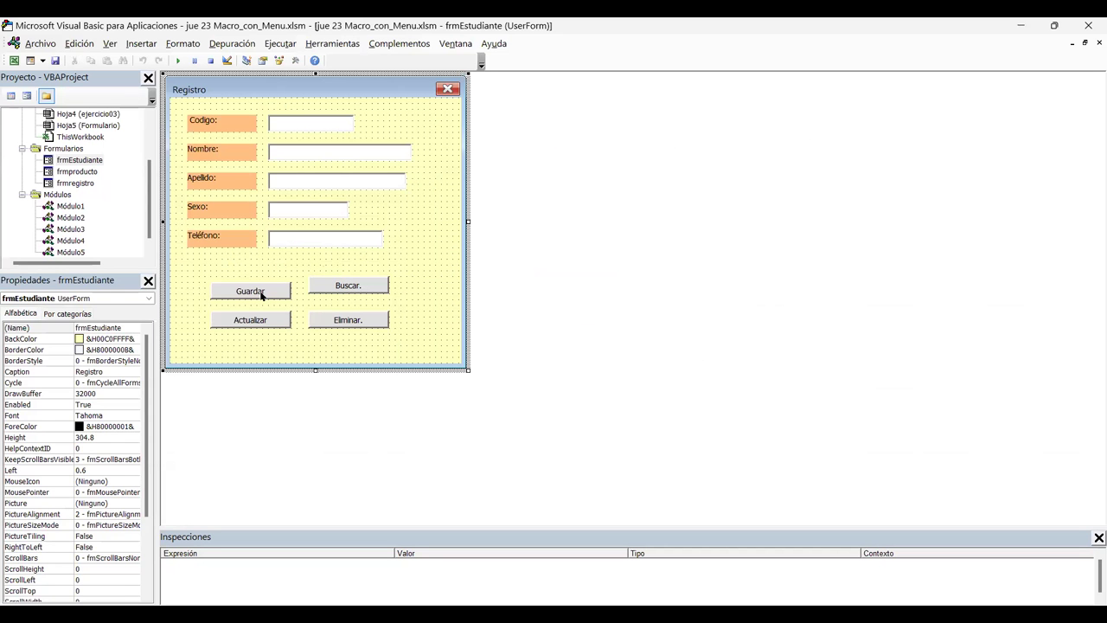
Select the Guardar button and open BtnGuardar_Click with F7.
left_click(262, 292)
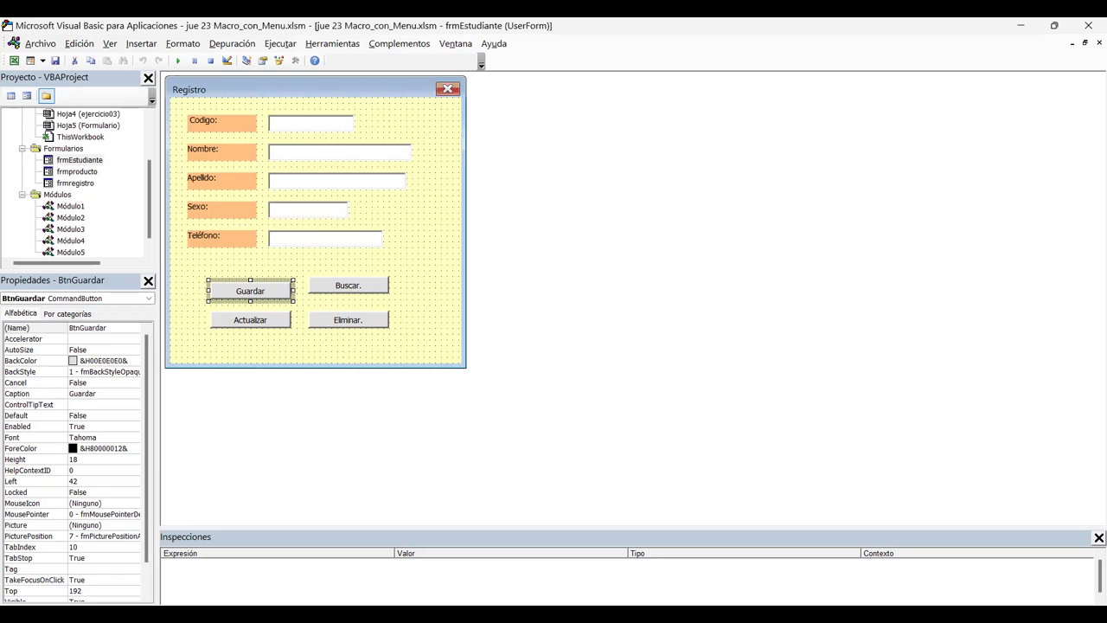
key("F7")
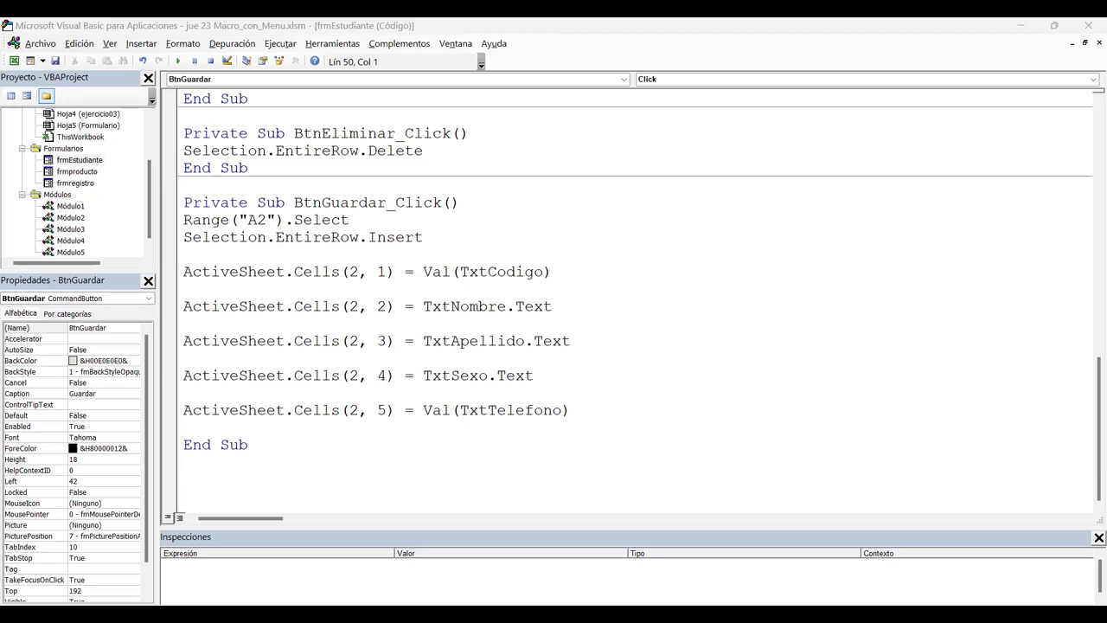
Add blank lines atop BtnGuardar_Click and start typing repetido=worksheetfunction.
key("alt+Tab")
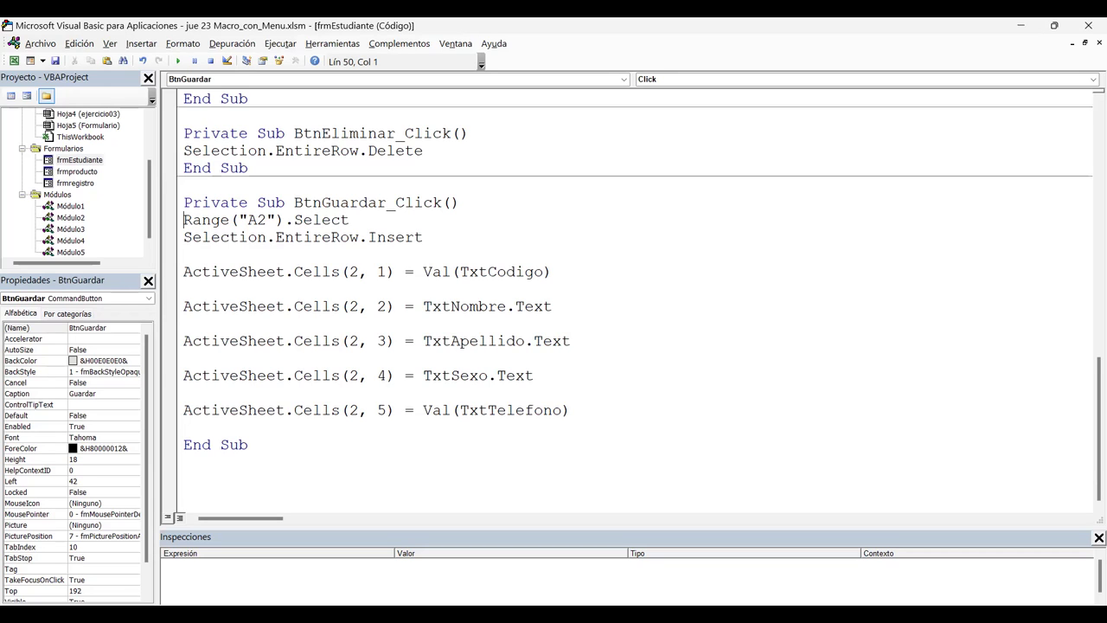
key("Return")
key("Return")
key("Return")
key("Return")
key("Up")
key("Up")
key("Up")
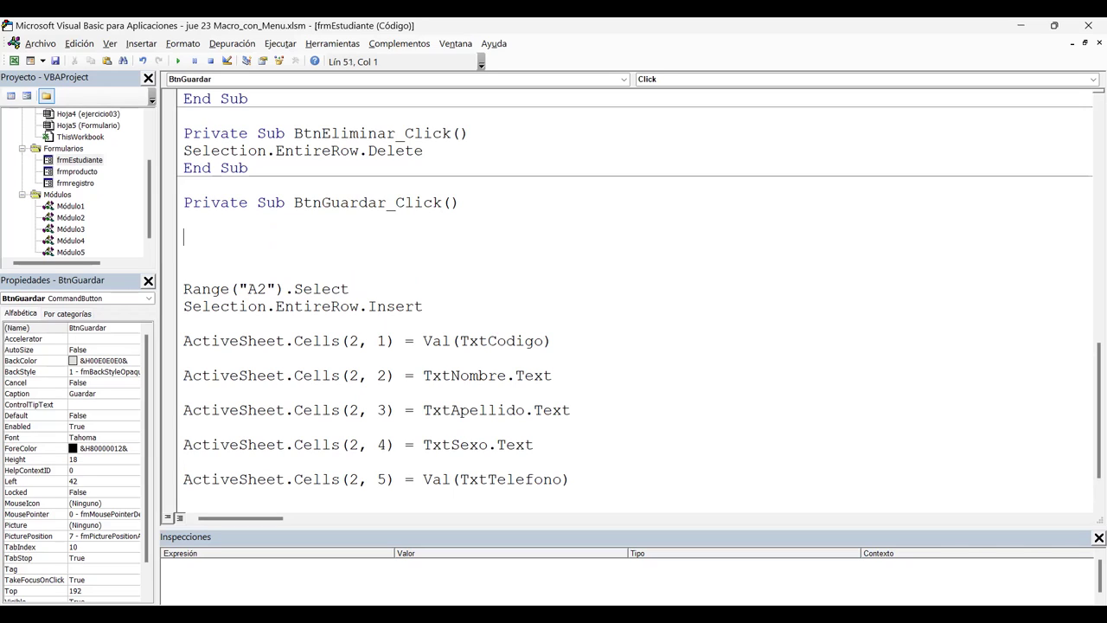
key("Return")
key("Return")
key("Up")
key("Up")
key("Up")
key("Down")
key("Down")
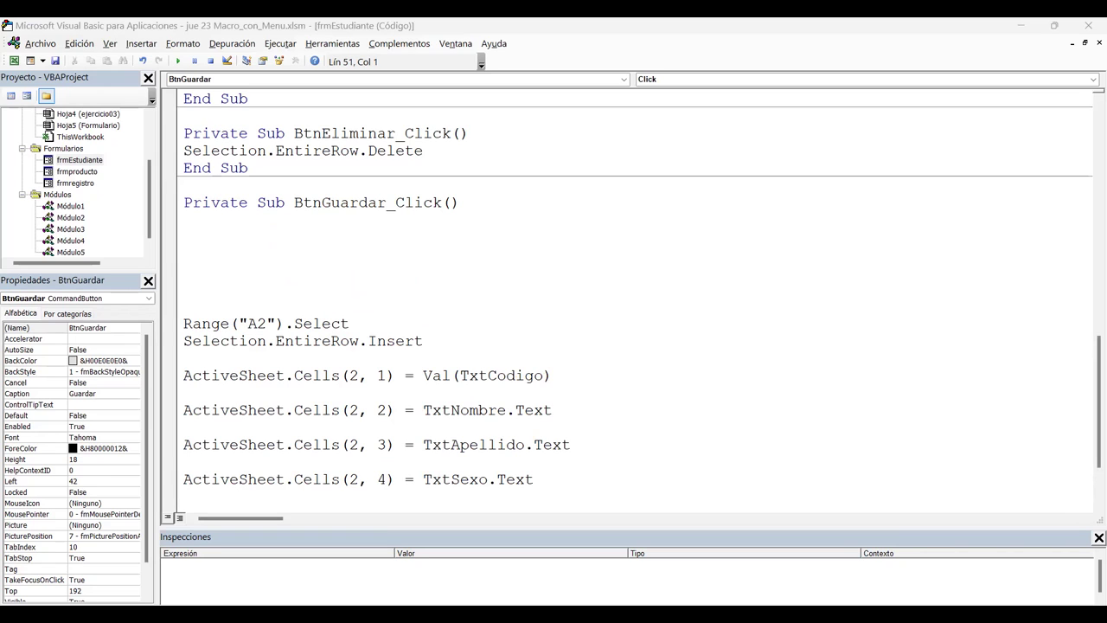
left_click(183, 237)
type("repetido=")
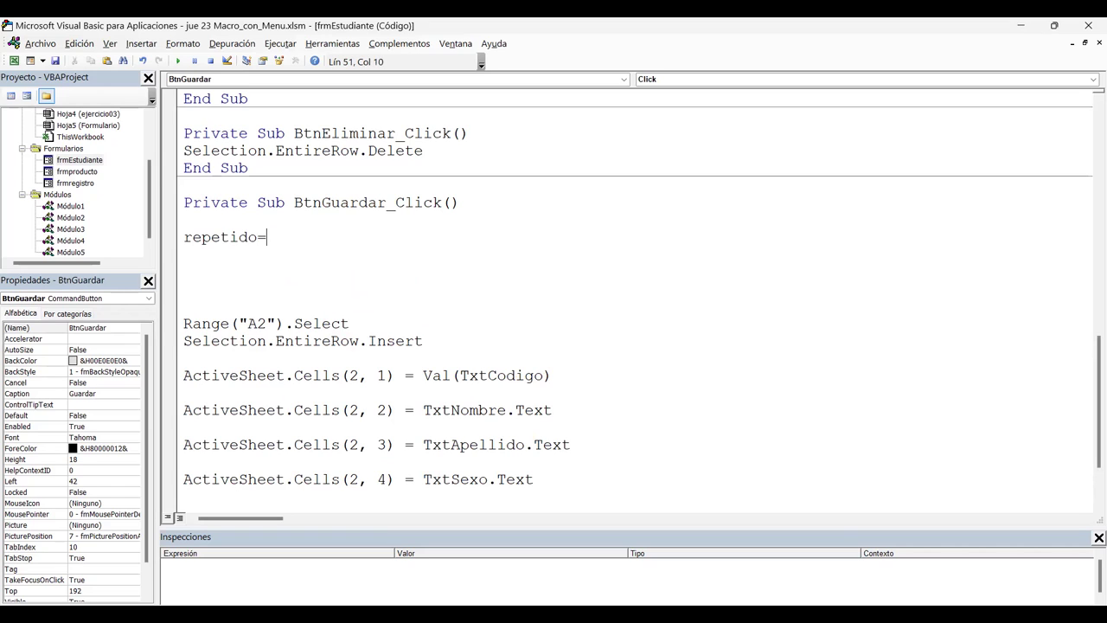
key("alt+Tab")
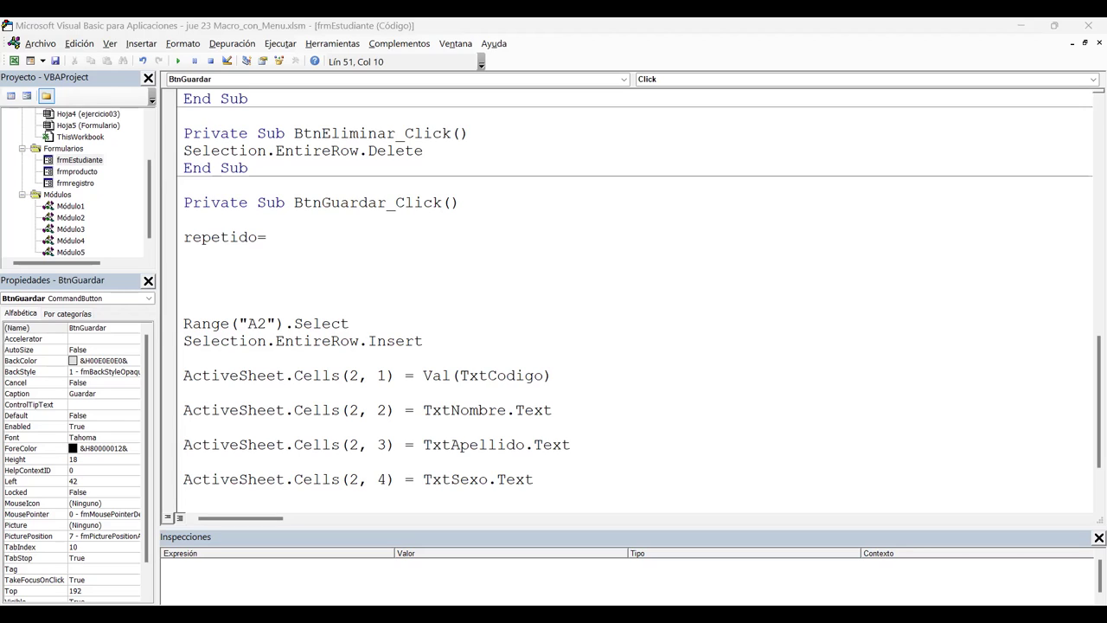
key("alt+Tab")
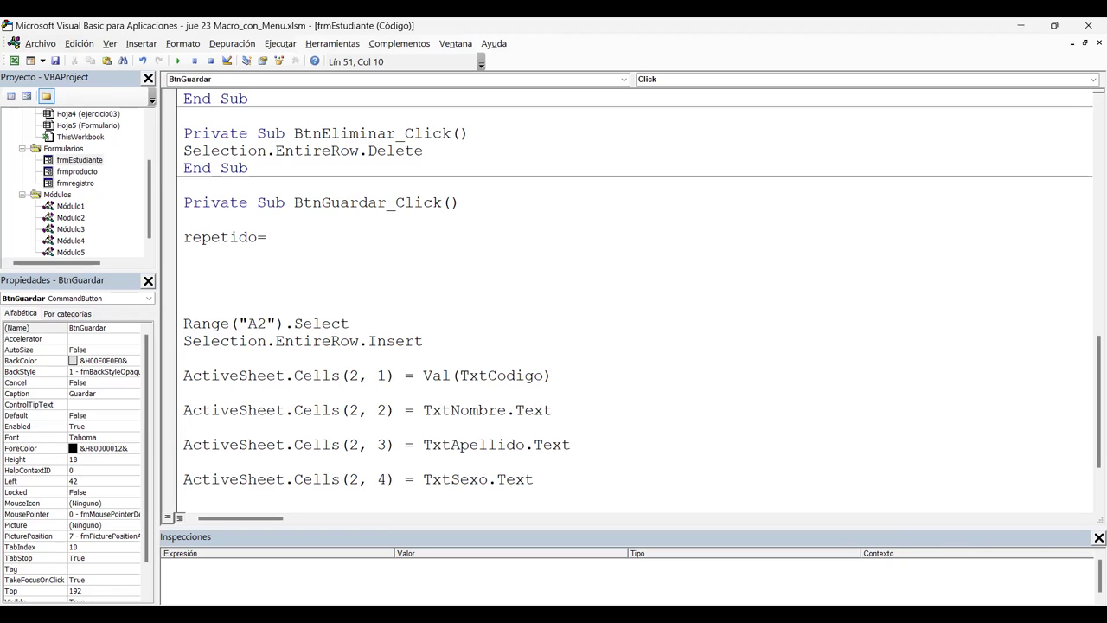
type("worksheet")
type("function")
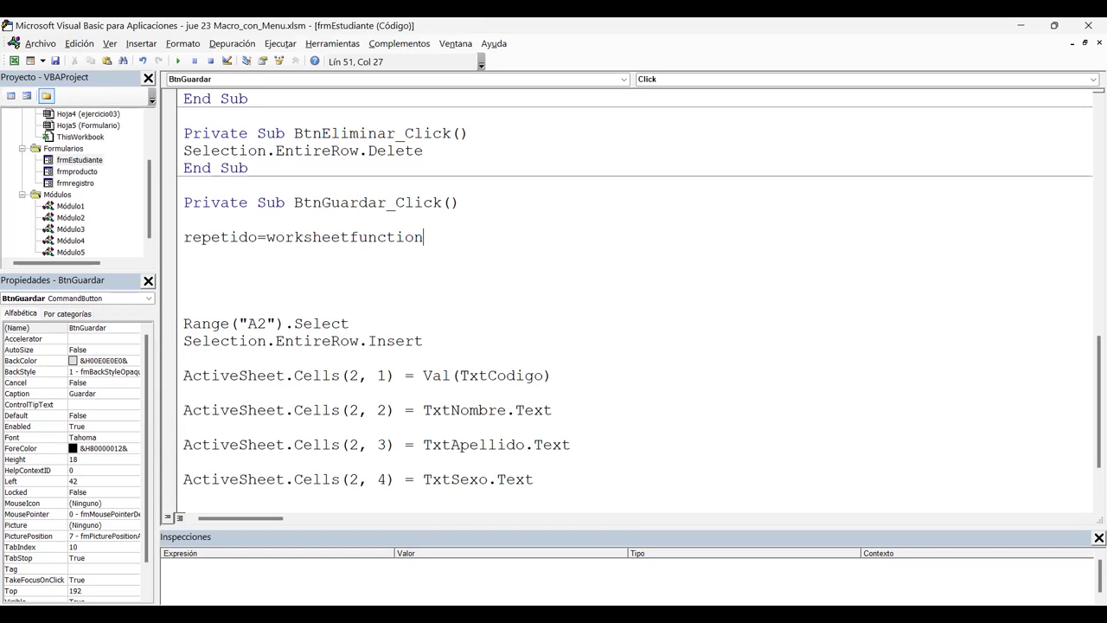
Complete the line repetido = WorksheetFunction.CountIf(Range("A:A"), codigo).
type(".co")
type("u")
type("ntIf")
key("alt+Tab")
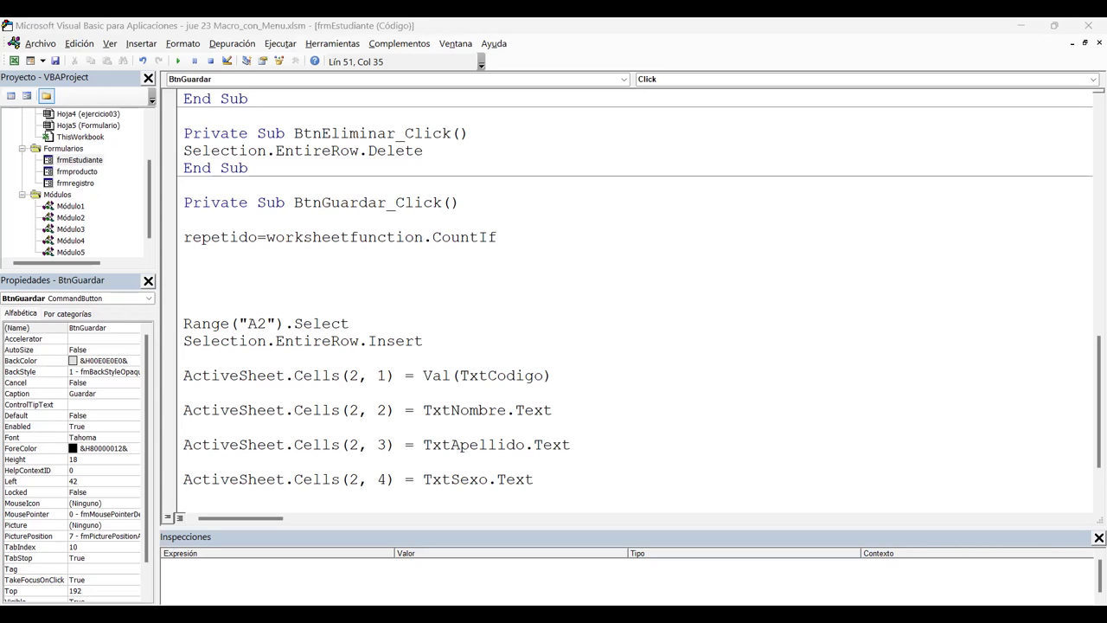
key("alt+Tab")
type("(")
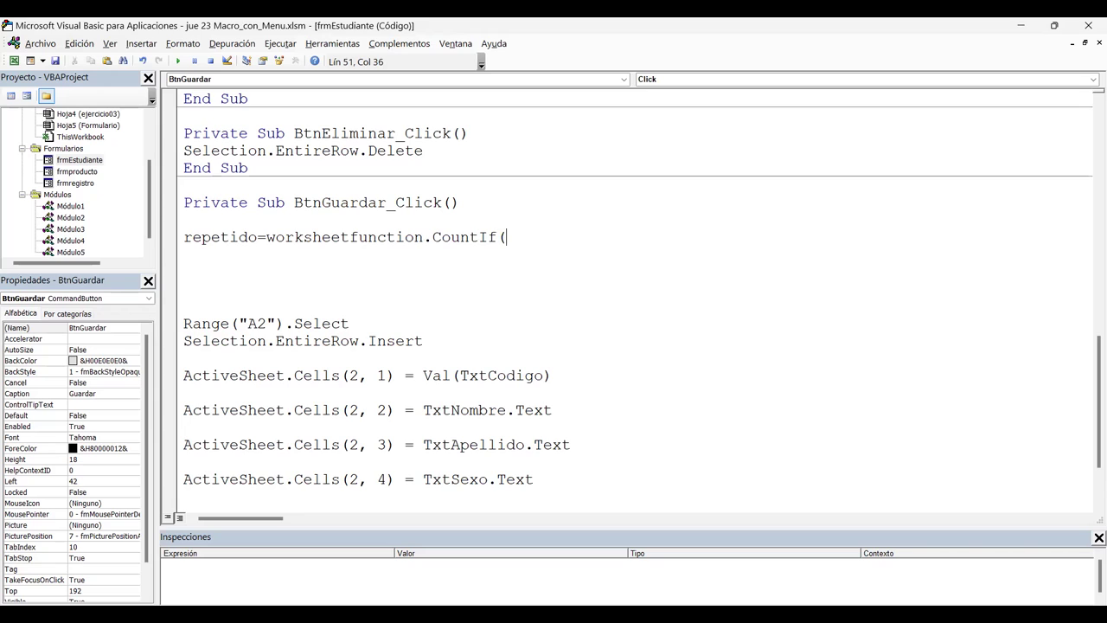
key("alt+Tab")
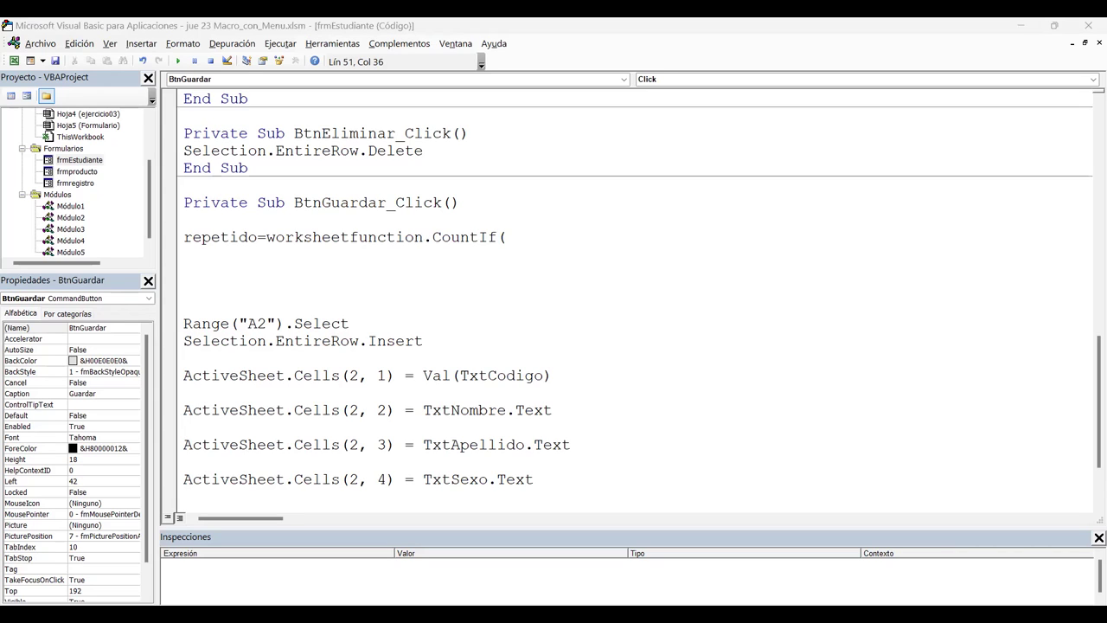
key("alt+Tab")
type("Range")
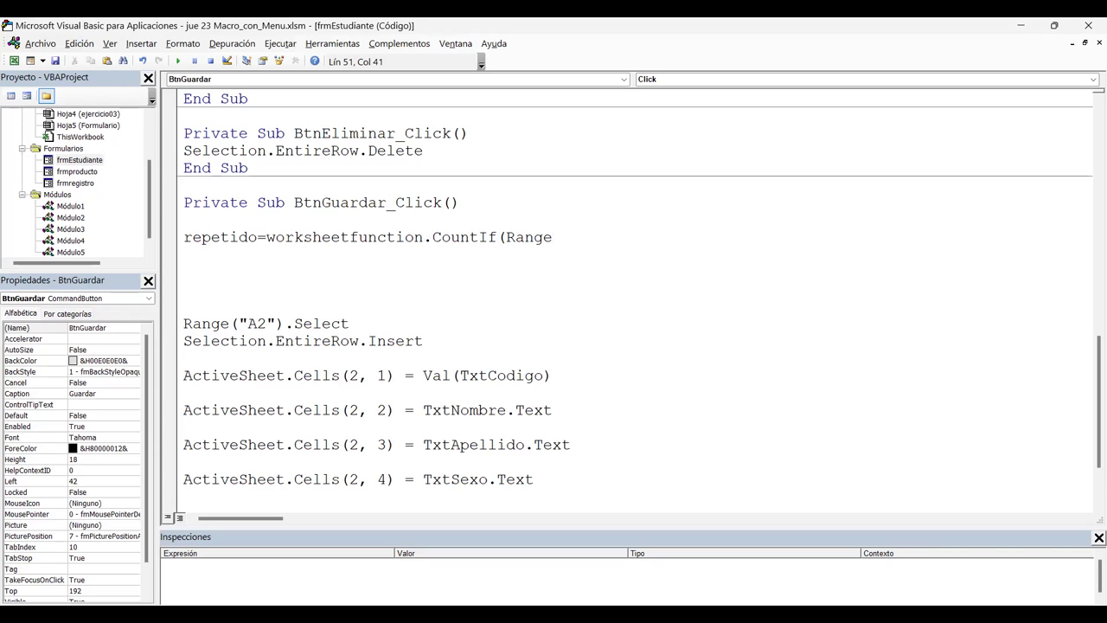
type("(\"A:A\"")
type(")")
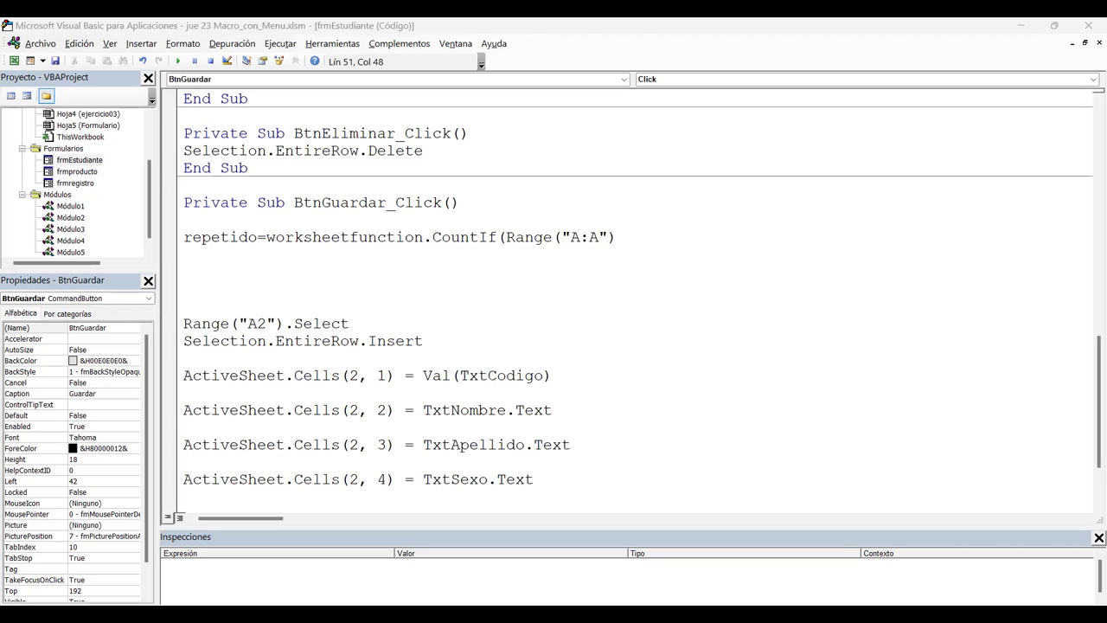
type(",")
type("codigo")
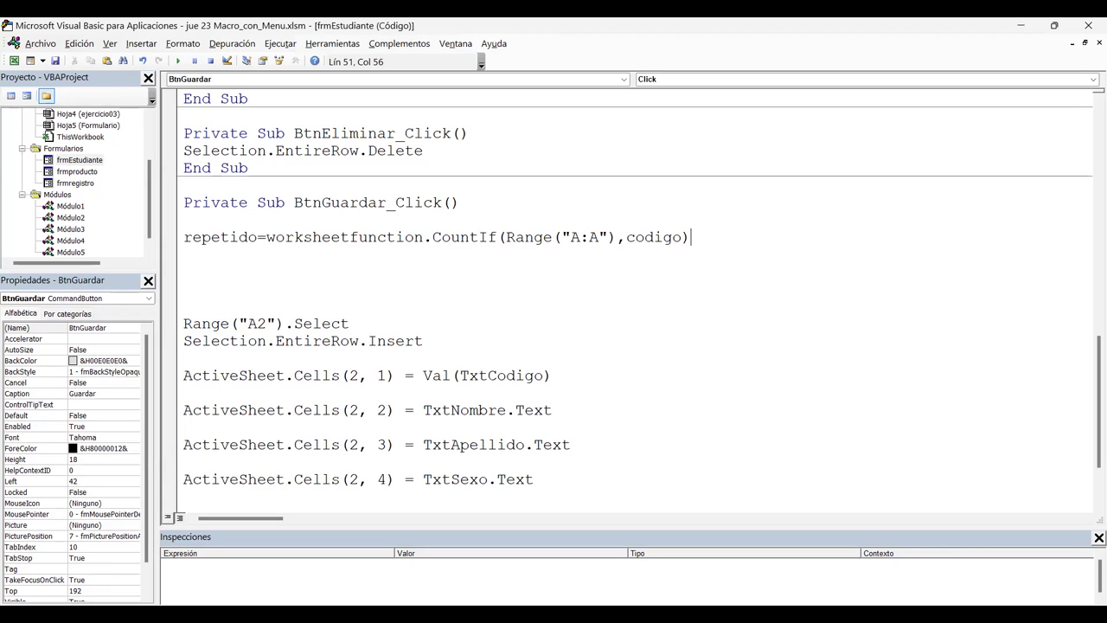
left_click(673, 237)
left_click(691, 237)
key("Return")
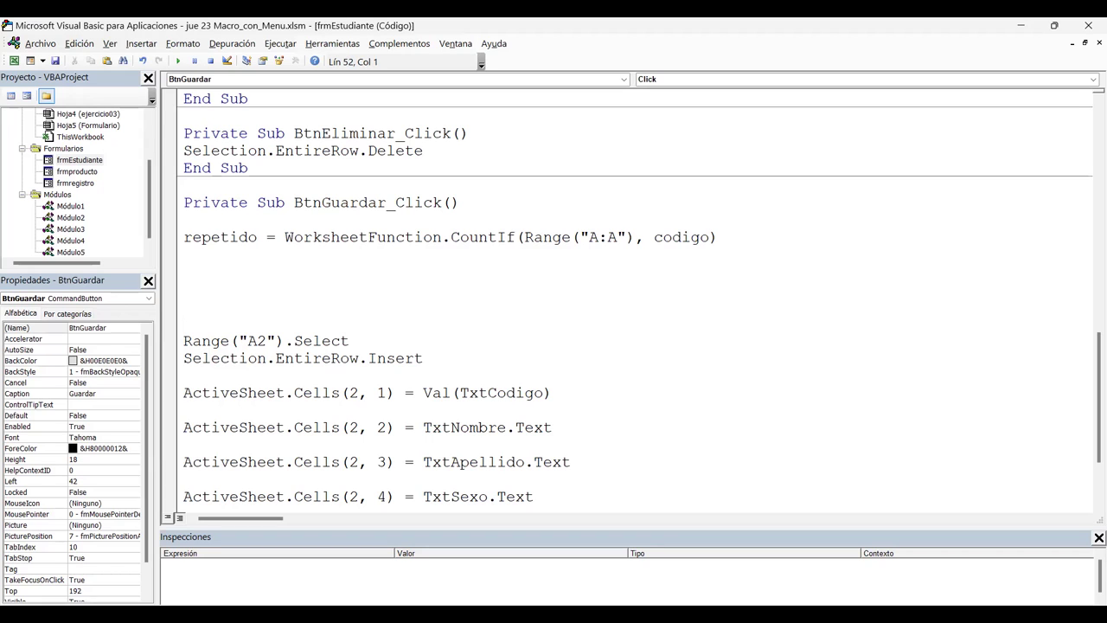
Insert codigo = Me.TxtCodigo on a new line above the CountIf line.
key("Up")
key("Return")
key("Up")
type("codigo")
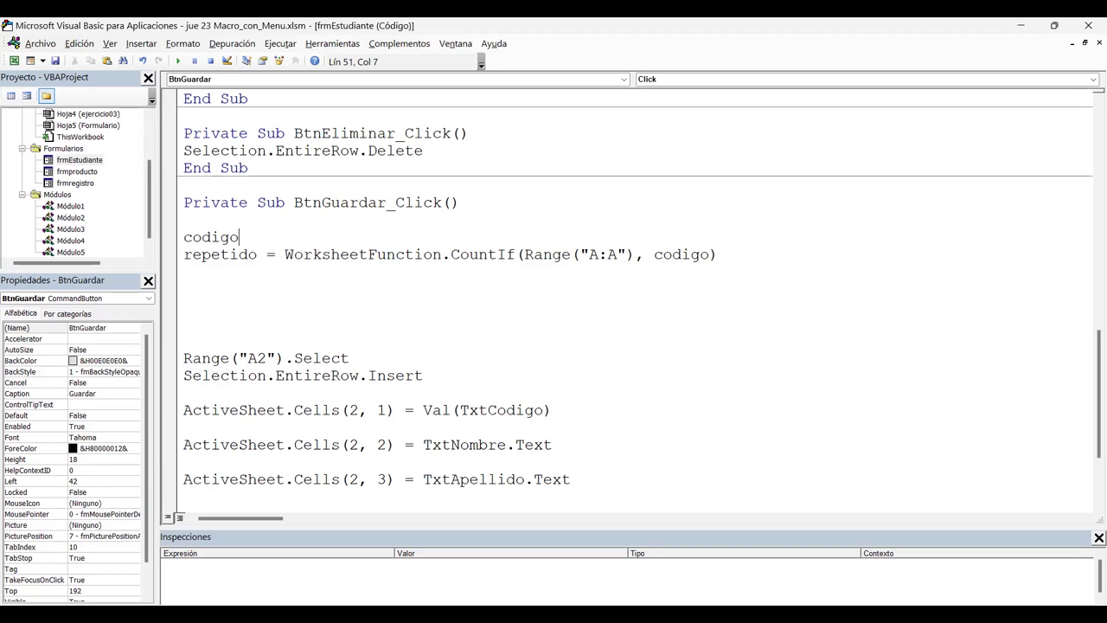
key("alt+Tab")
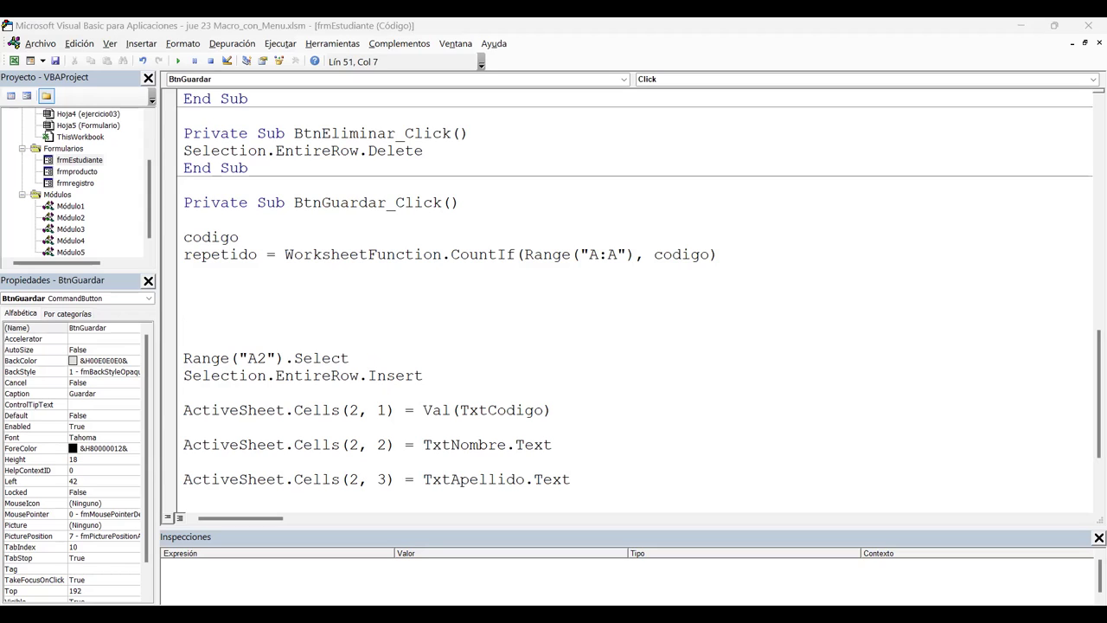
key("alt+Tab")
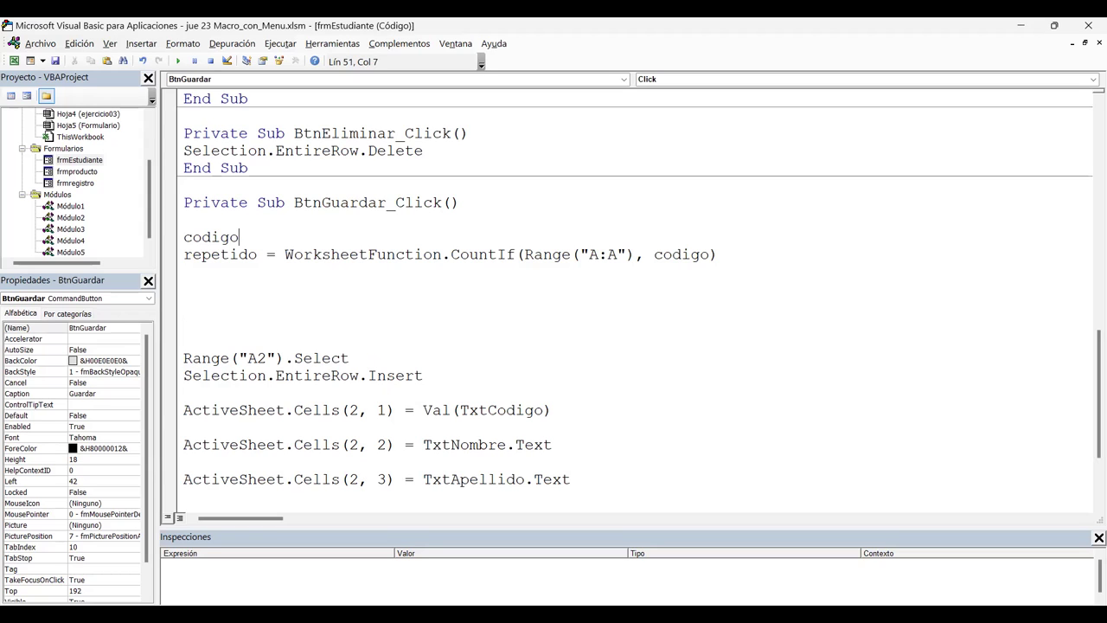
type("=")
type("me.tx")
key("Tab")
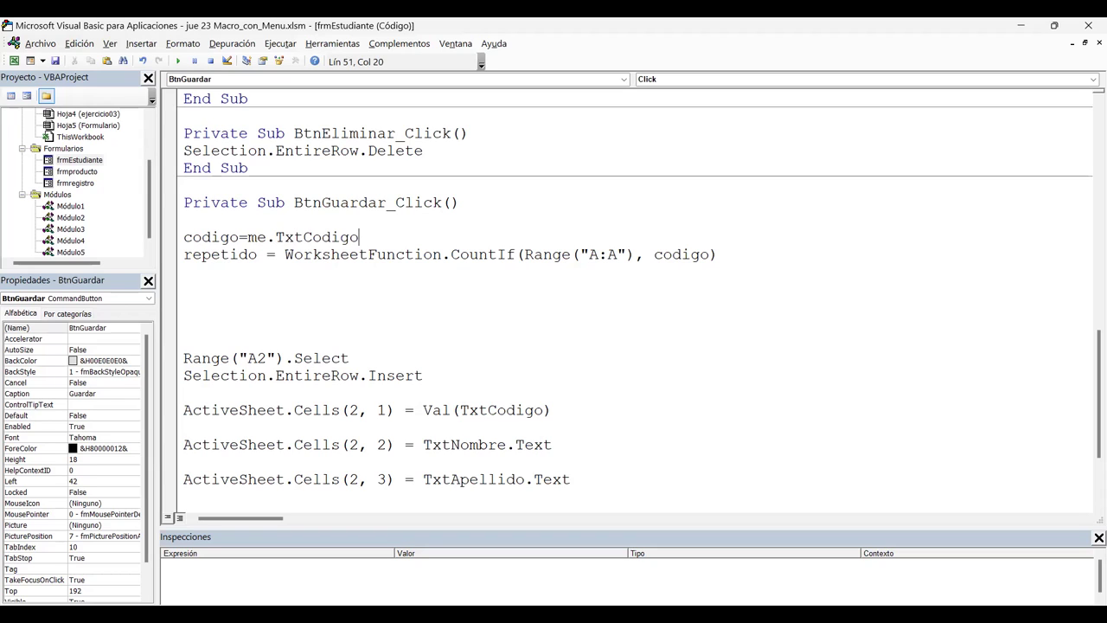
left_click(184, 289)
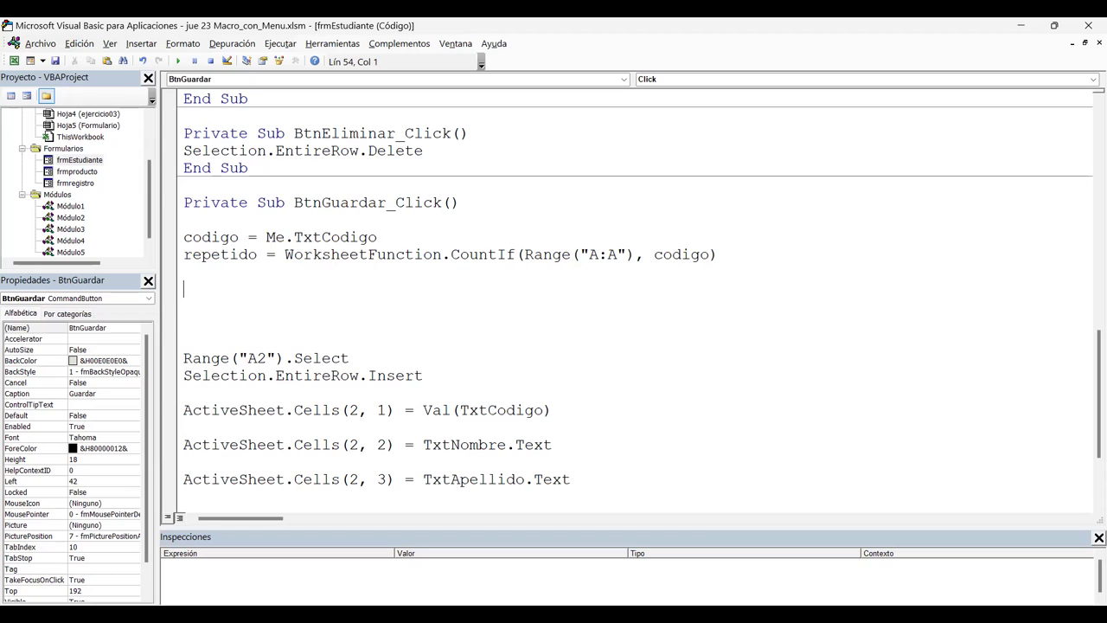
left_click_drag(654, 254, 709, 254)
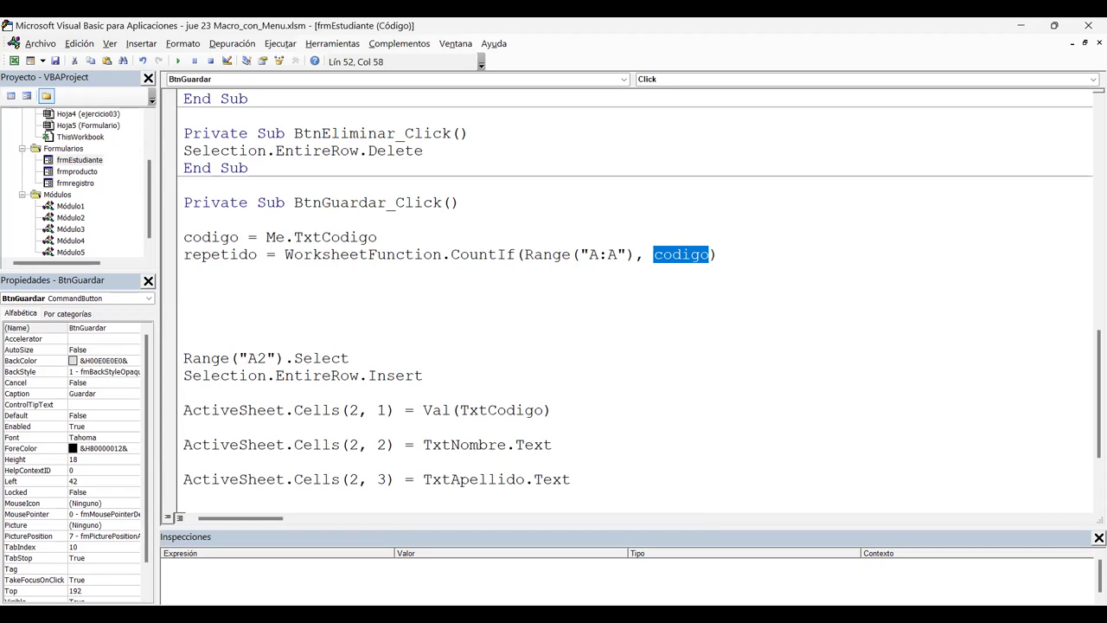
left_click(184, 272)
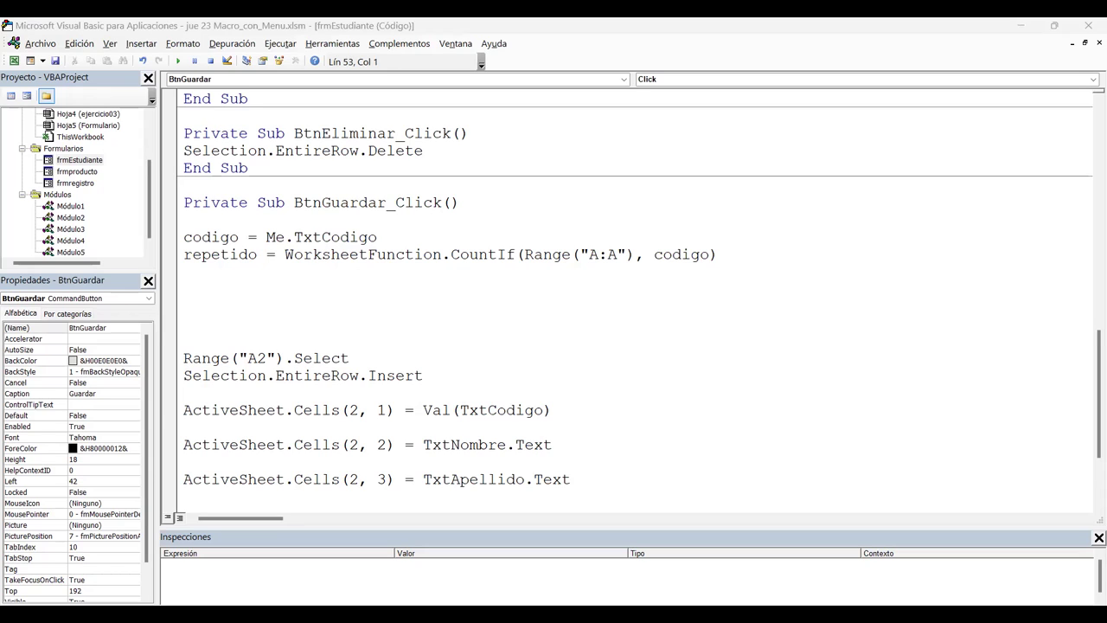
Write If repetido > 0 Then on a new line under the CountIf line.
key("Return")
type("if ")
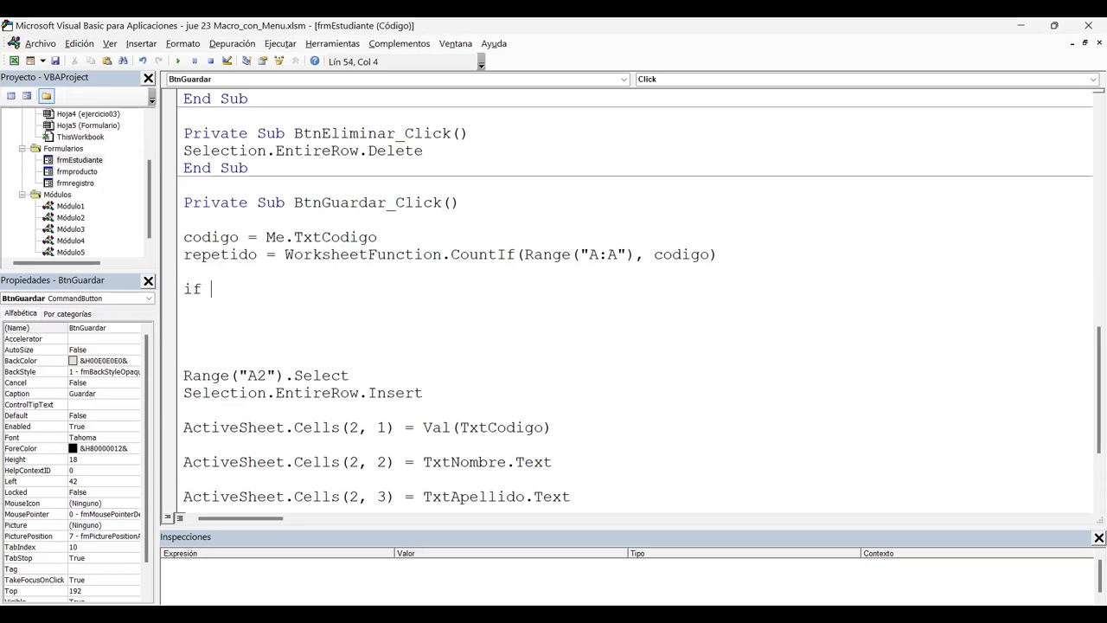
type("repetido")
type("<")
key("BackSpace")
type(">0")
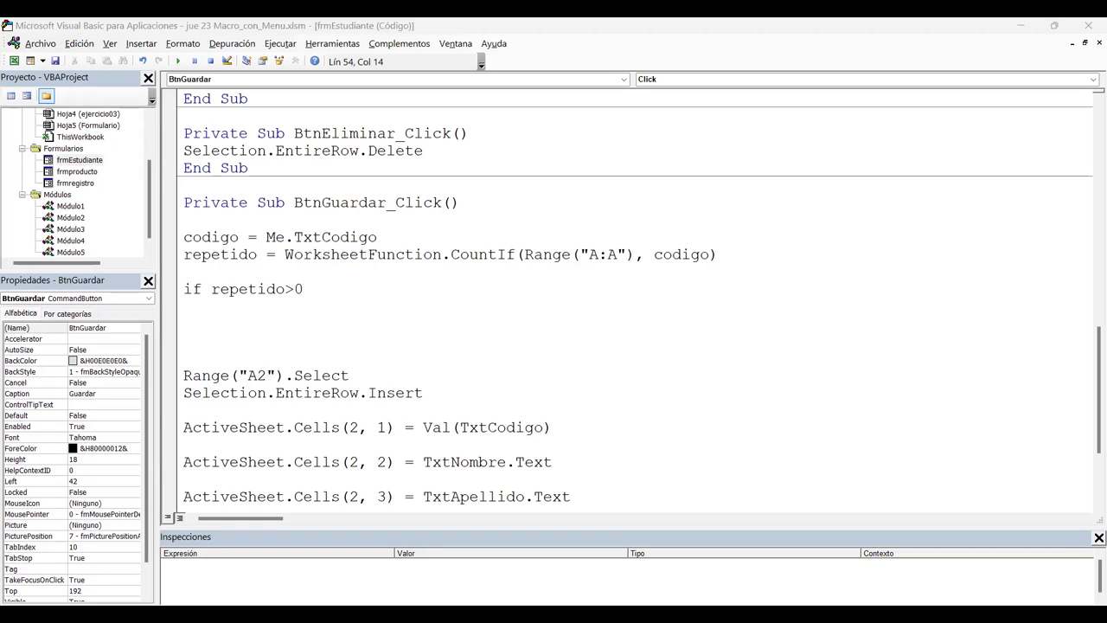
type("then")
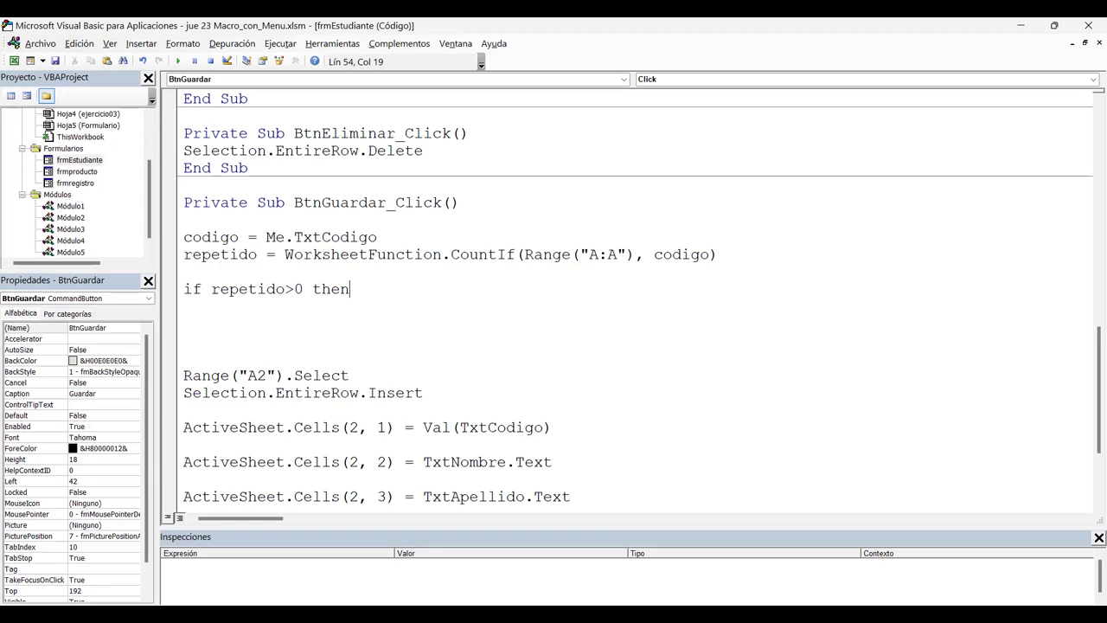
key("Return")
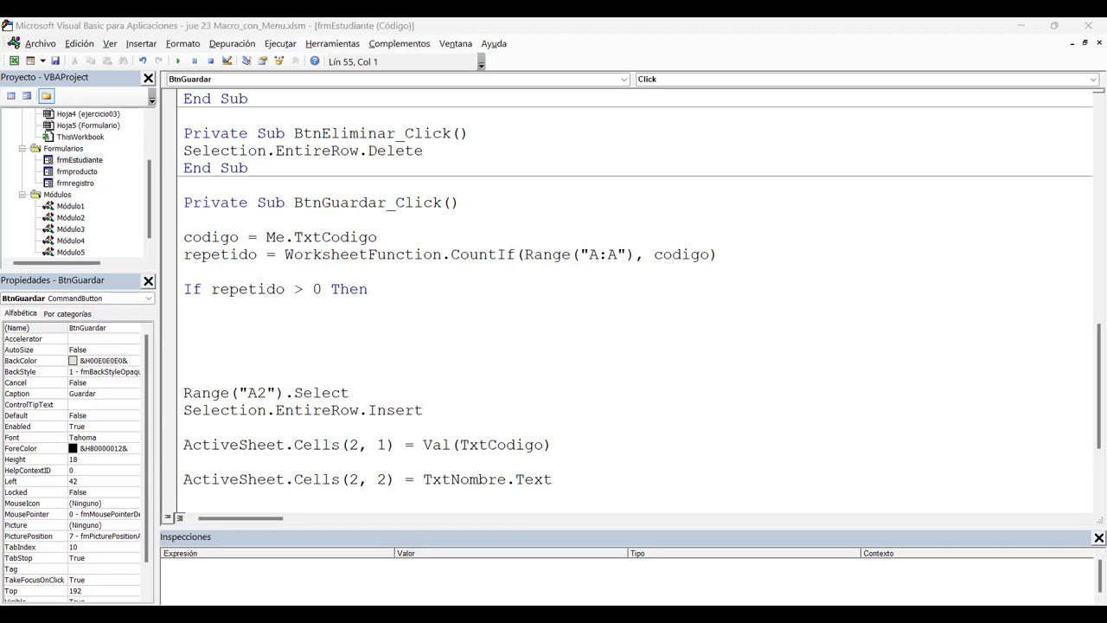
Add an indented MsgBox "Código repetido" and an Else, and remove the blank lines below Else.
key("Tab")
type("msgbox ")
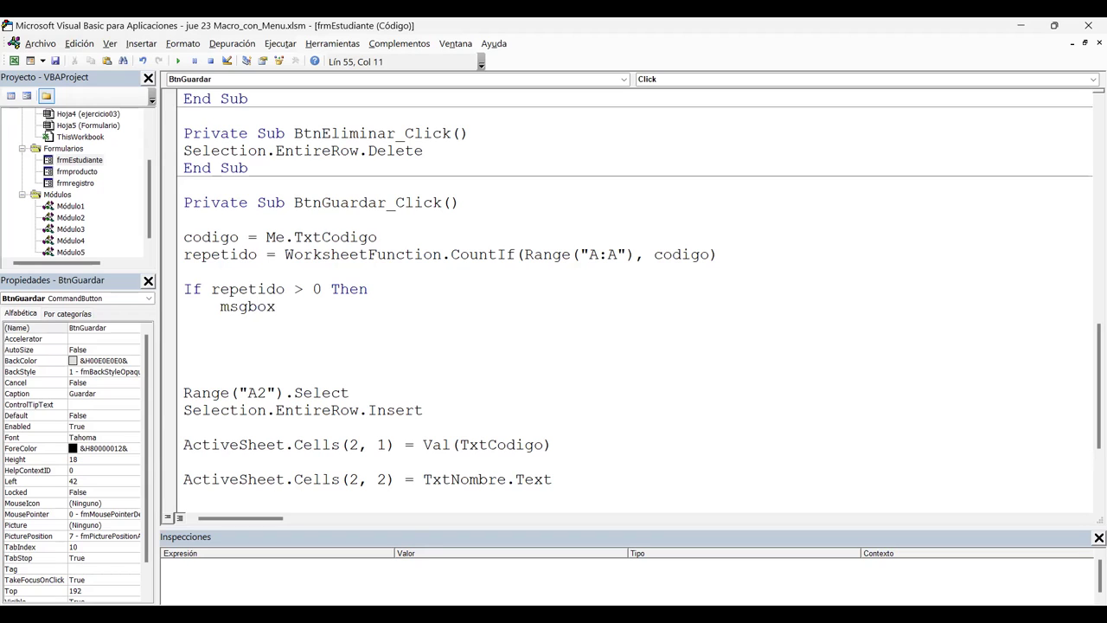
type("\"Código repetido\"")
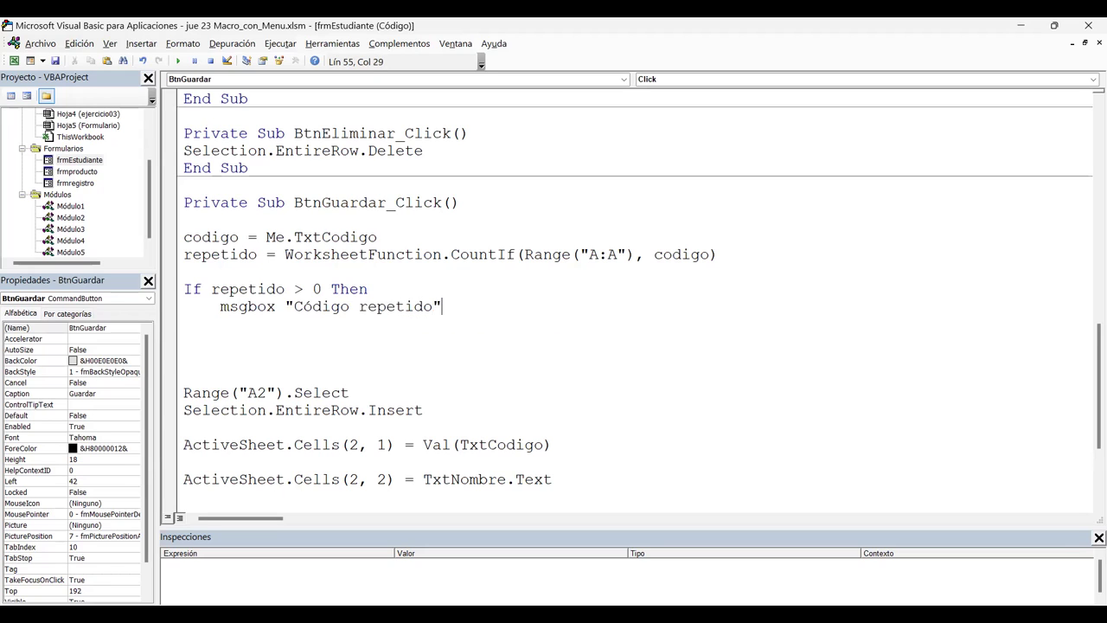
key("Return")
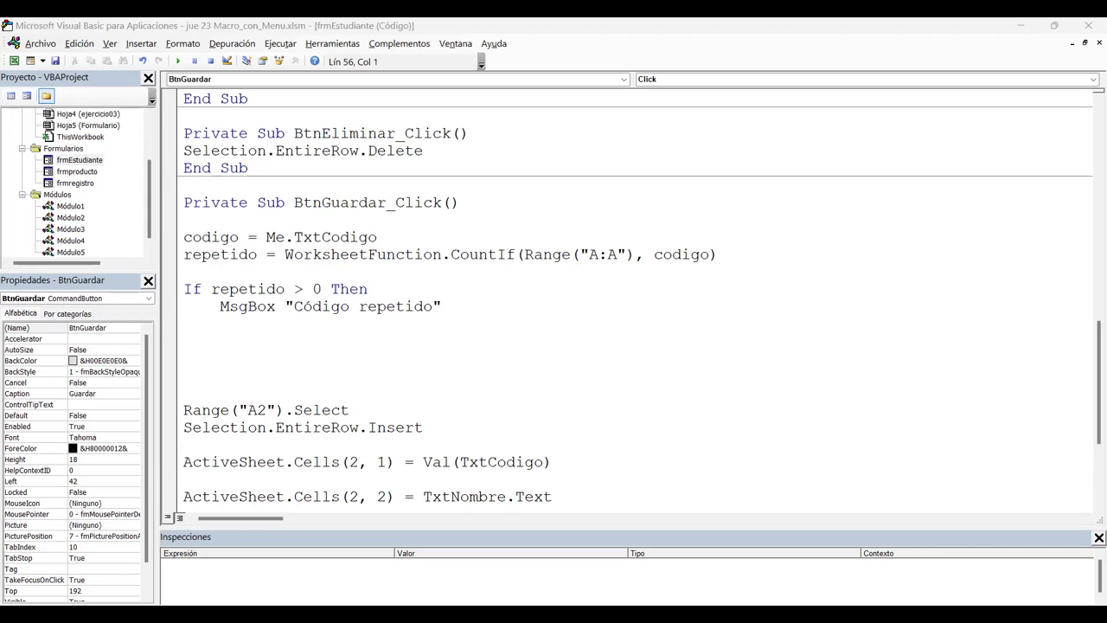
type("else")
key("Return")
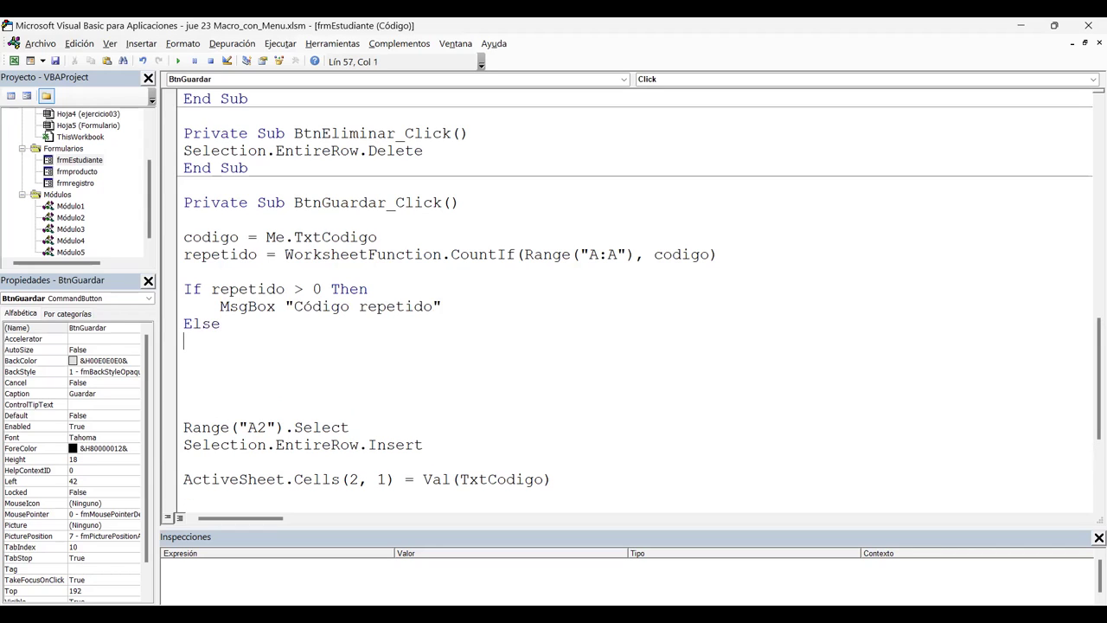
key("Delete")
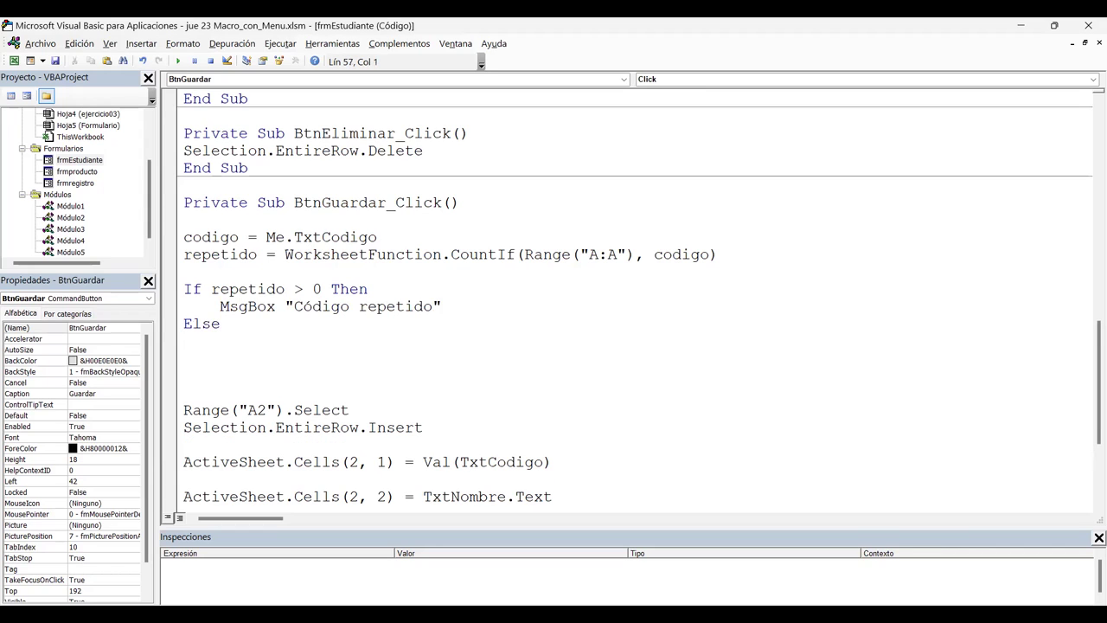
key("Delete")
key("Delete")
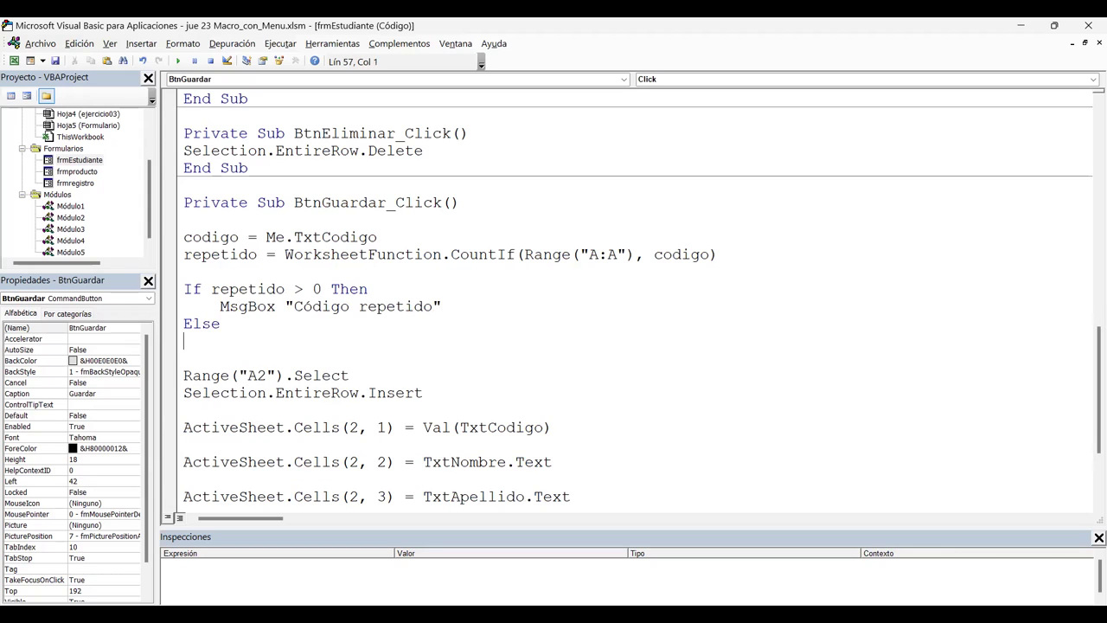
key("Delete")
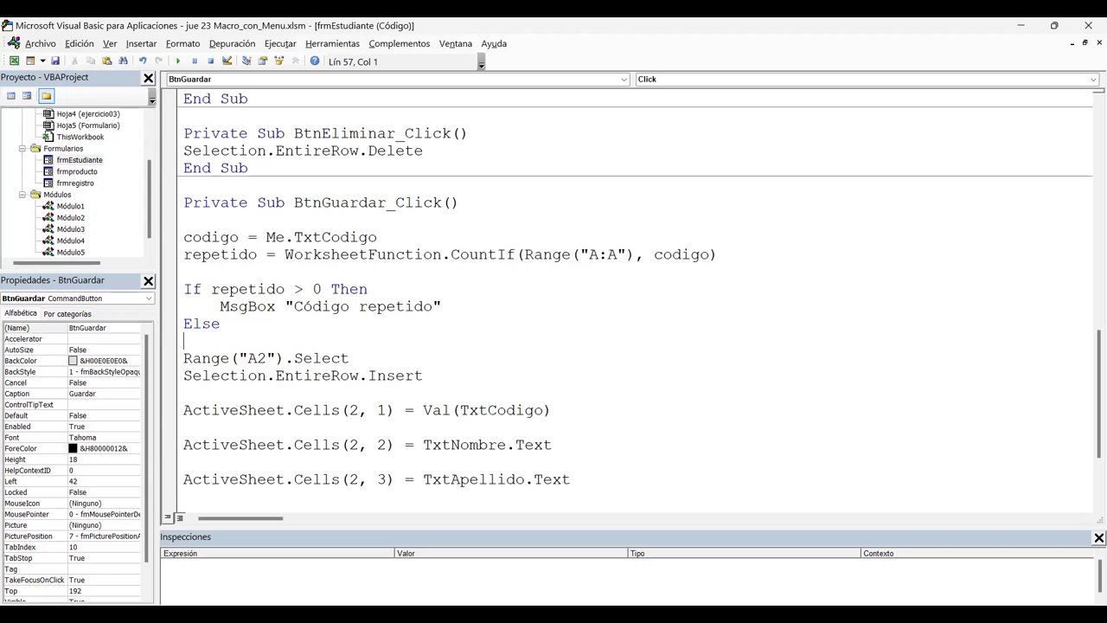
Review the row-insert and cell-writing lines under Else down to TxtTelefono.
left_click(295, 359)
left_click(424, 376)
scroll(424, 376, "down", 2)
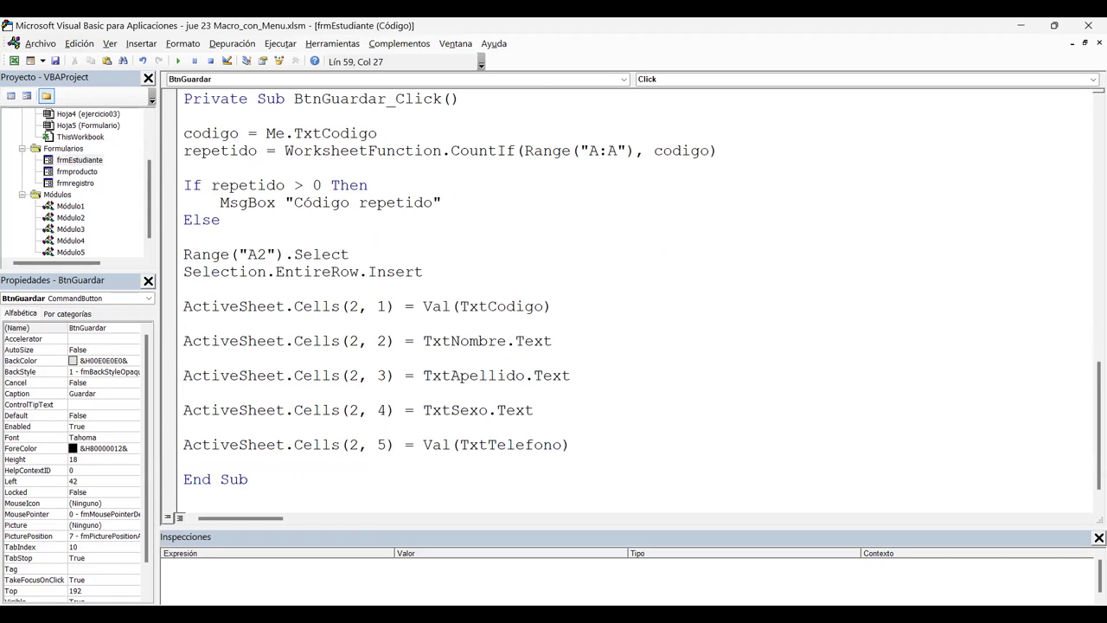
left_click(517, 307)
left_click(479, 376)
left_click(480, 410)
left_click(482, 445)
scroll(481, 444, "down", 1)
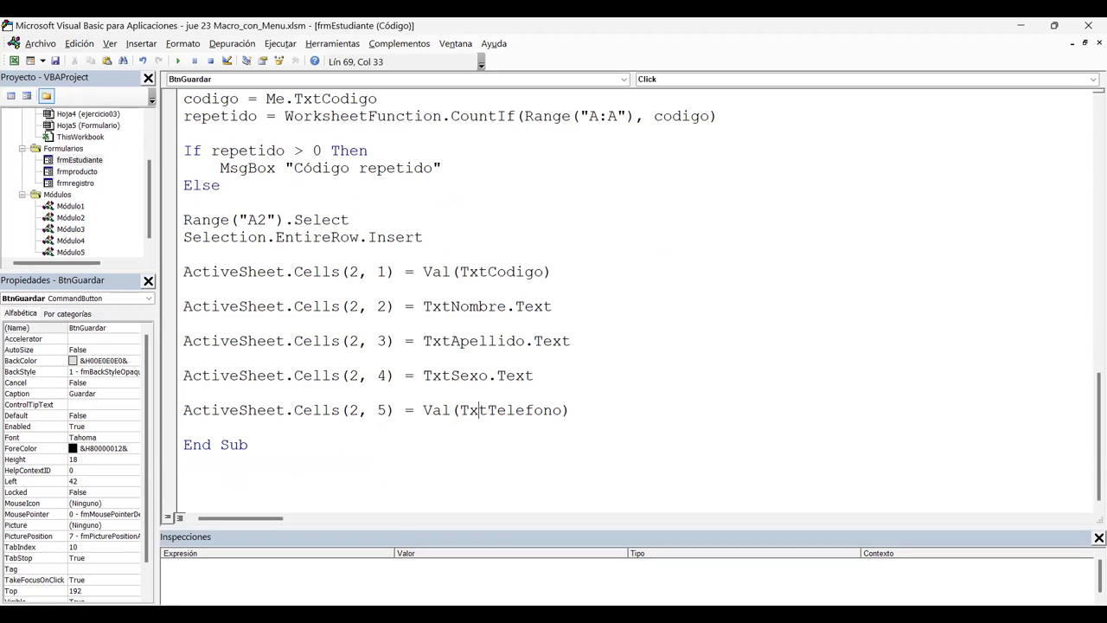
key("alt+F11")
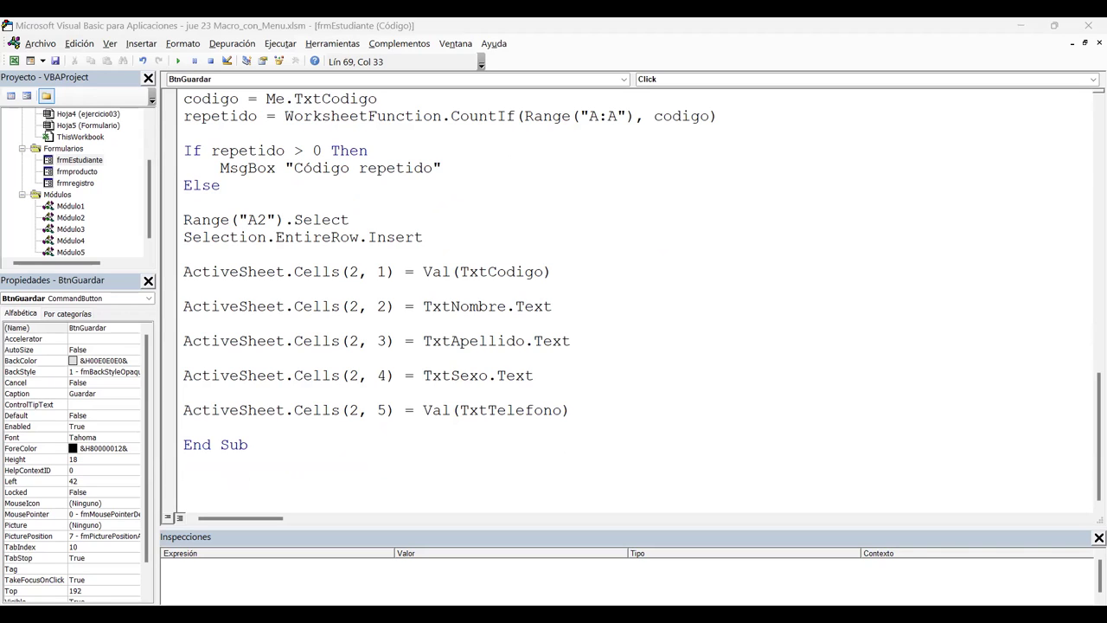
key("alt+F11")
scroll(636, 294, "up", 2)
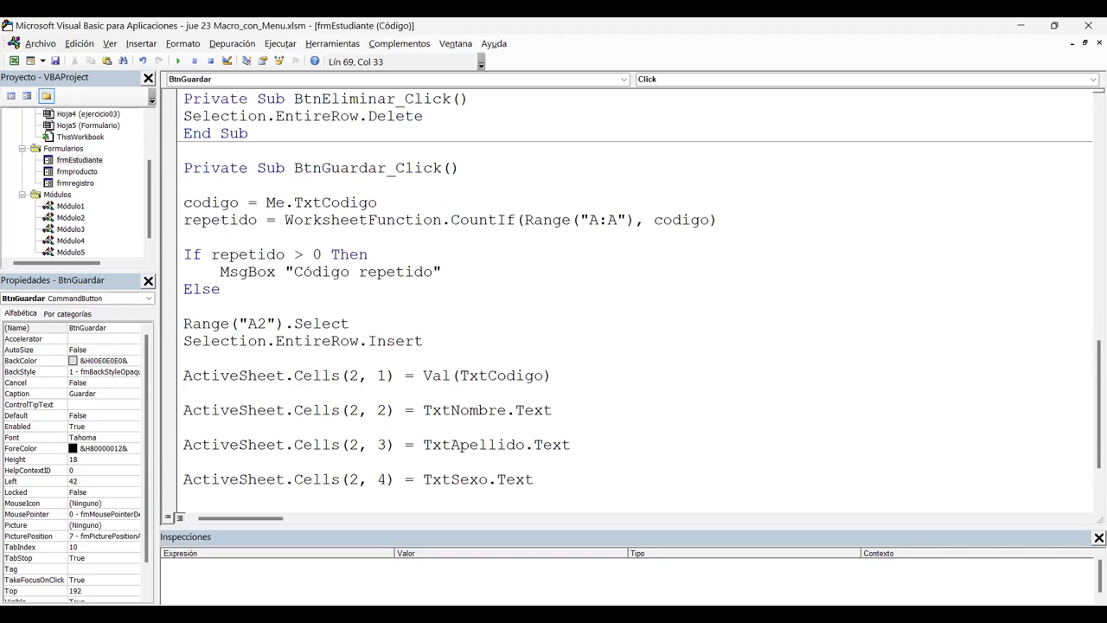
scroll(636, 294, "up", 1)
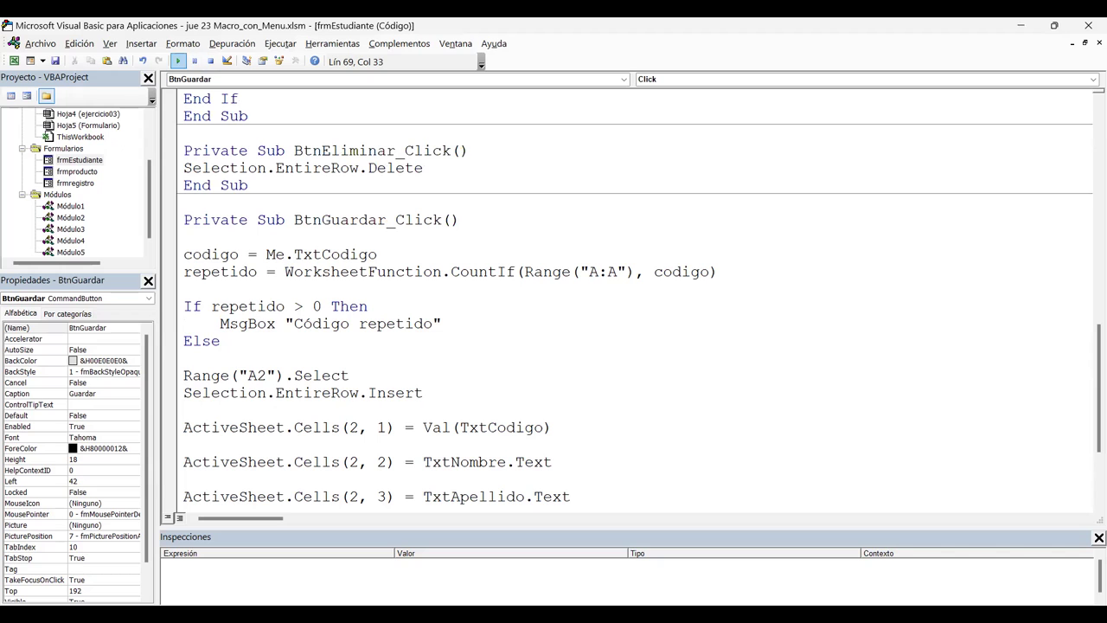
Run the form with code 3, the student's name, surname, sex F and phone, then Guardar; a 'Bloque If sin End If' error appears.
left_click(178, 61)
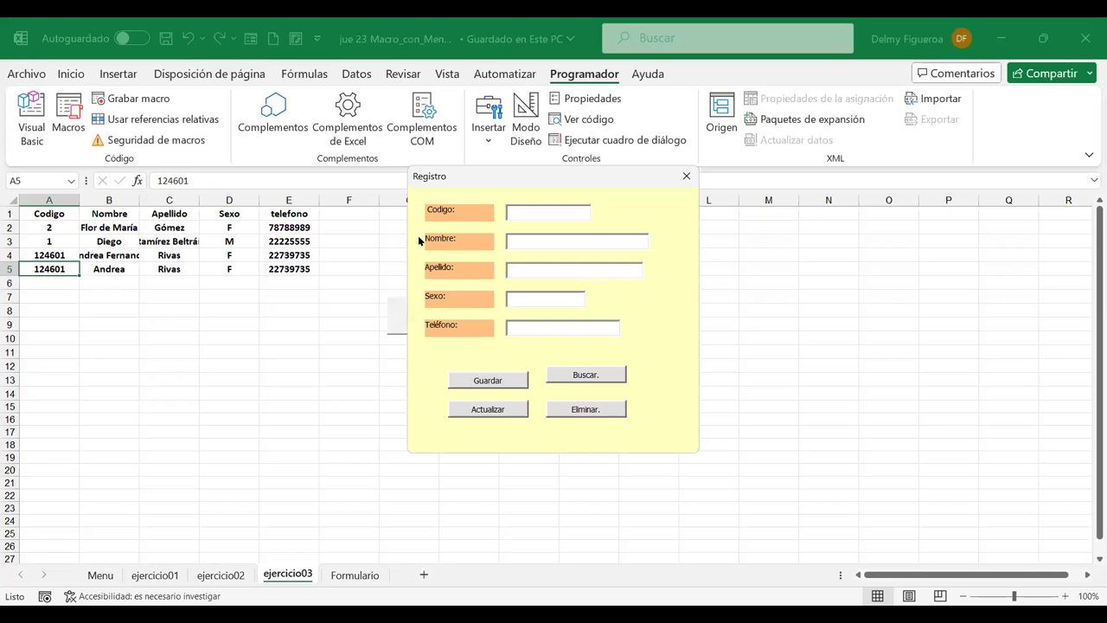
type("3")
key("Tab")
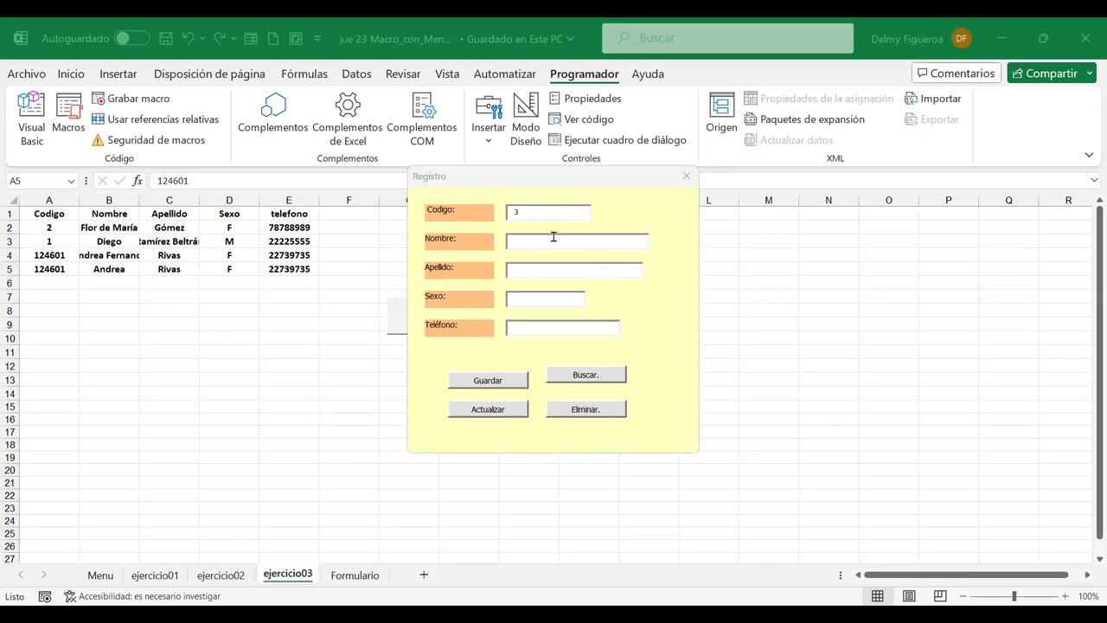
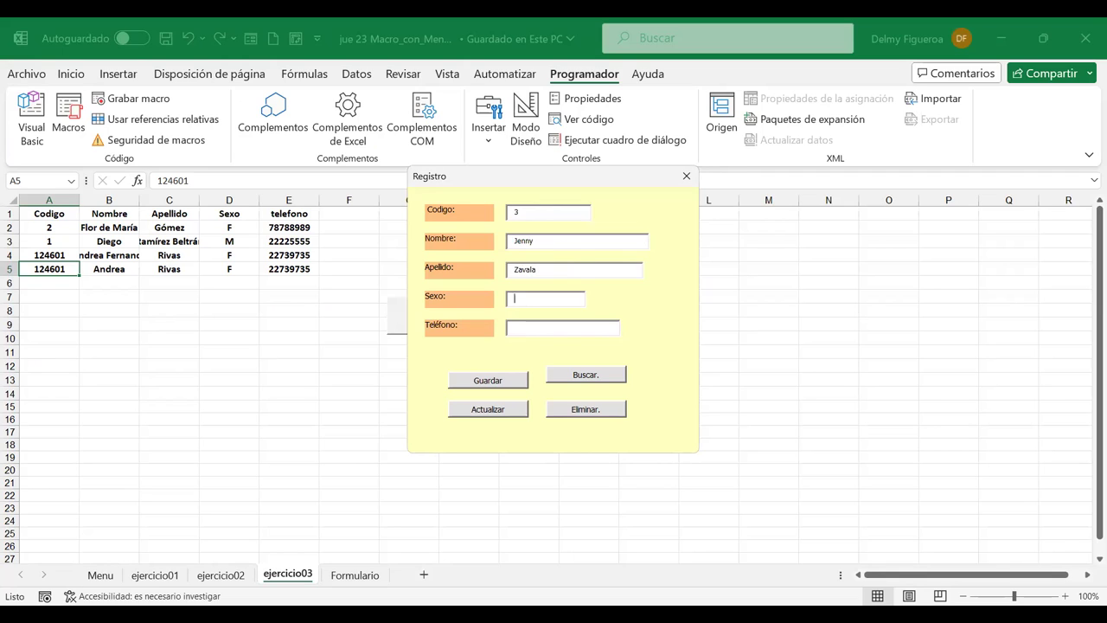
type("F")
key("Tab")
type("25251212")
left_click(503, 381)
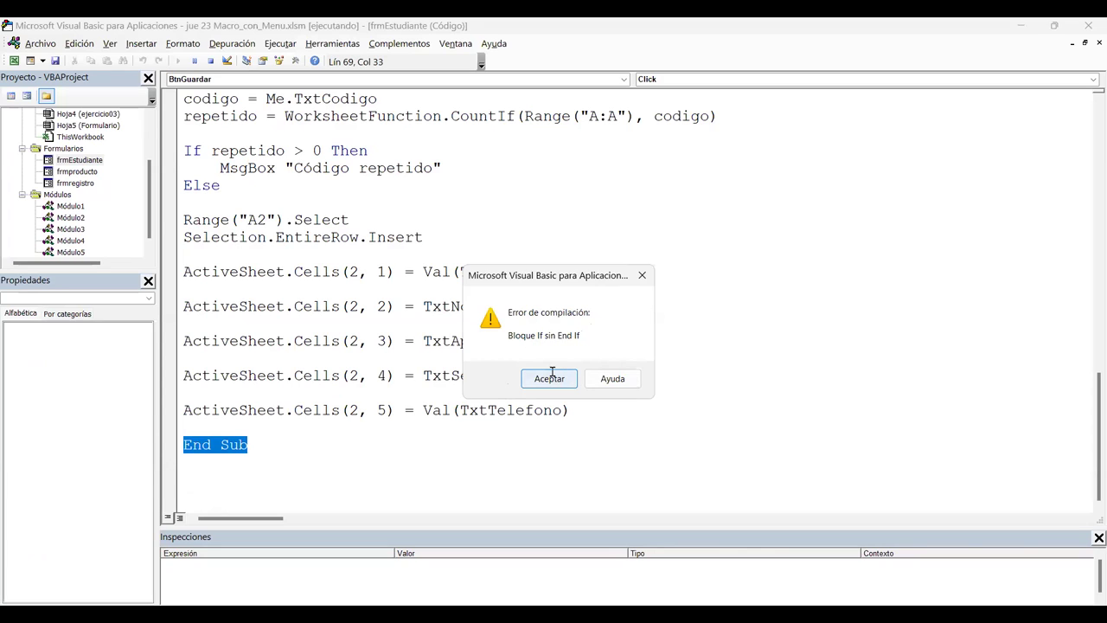
Dismiss the compile error, reset the paused macro and open the Guardar button's code.
left_click(546, 378)
left_click(213, 153)
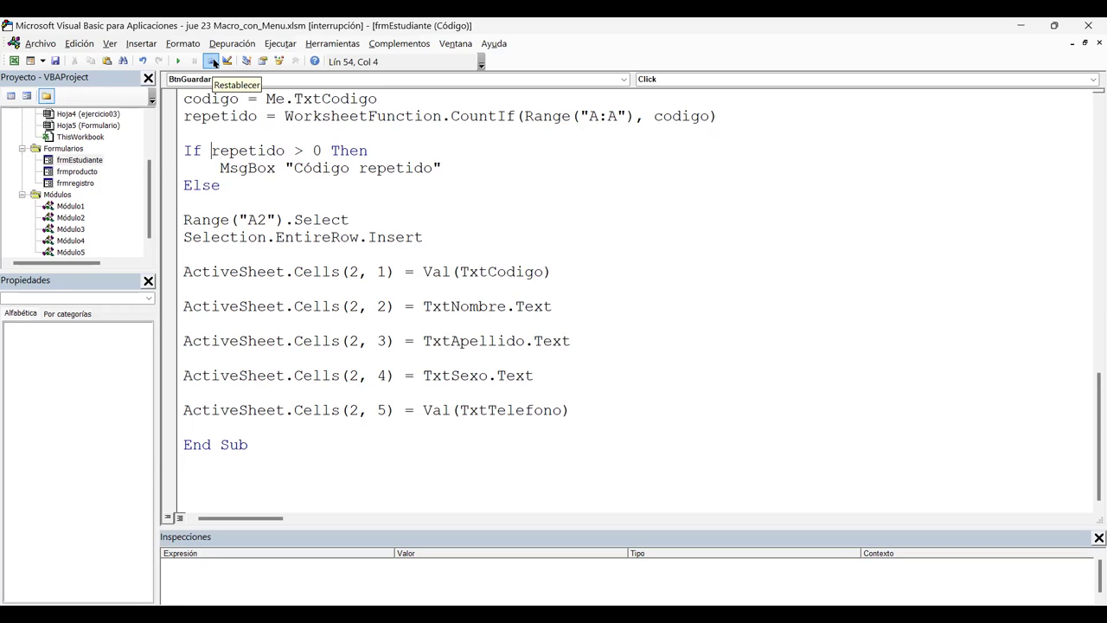
left_click(214, 62)
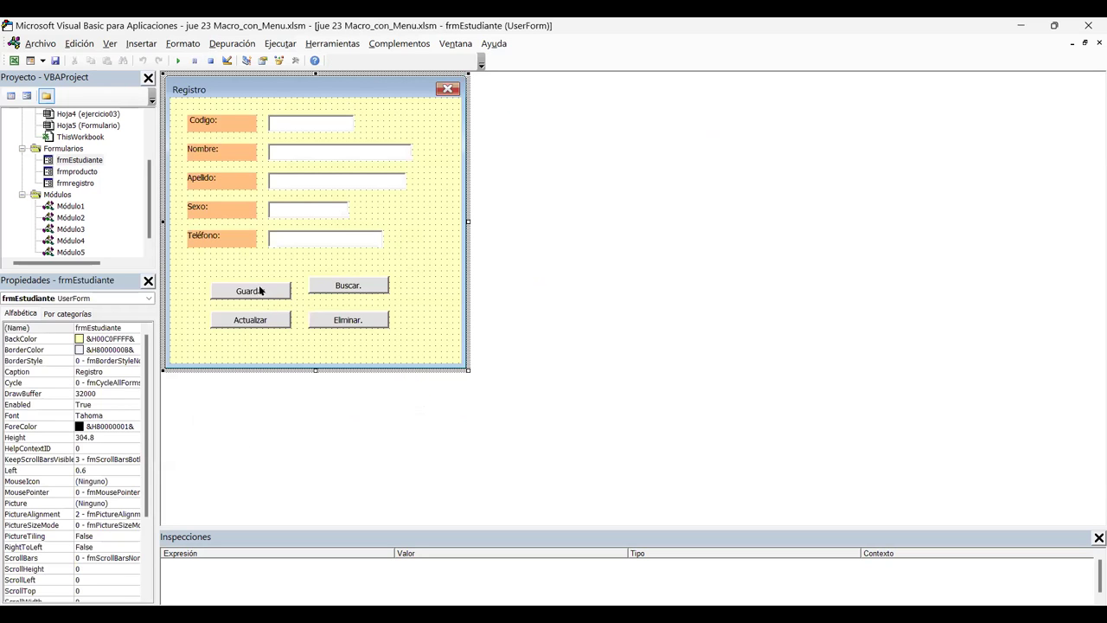
double_click(282, 293)
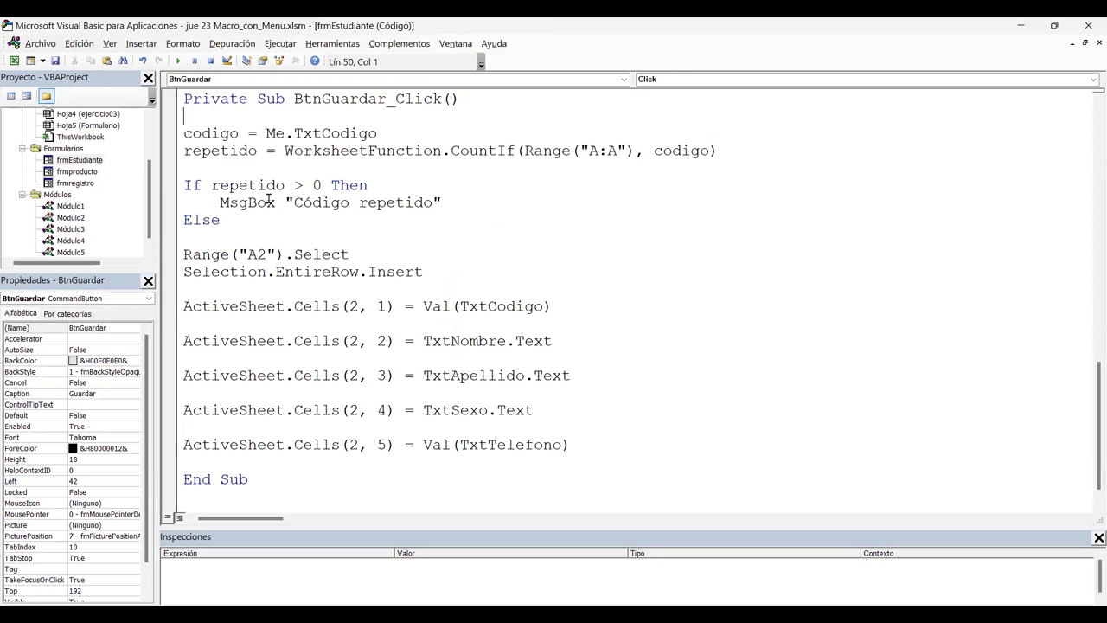
Add an End If line just above End Sub in BtnGuardar_Click.
key("alt+F11")
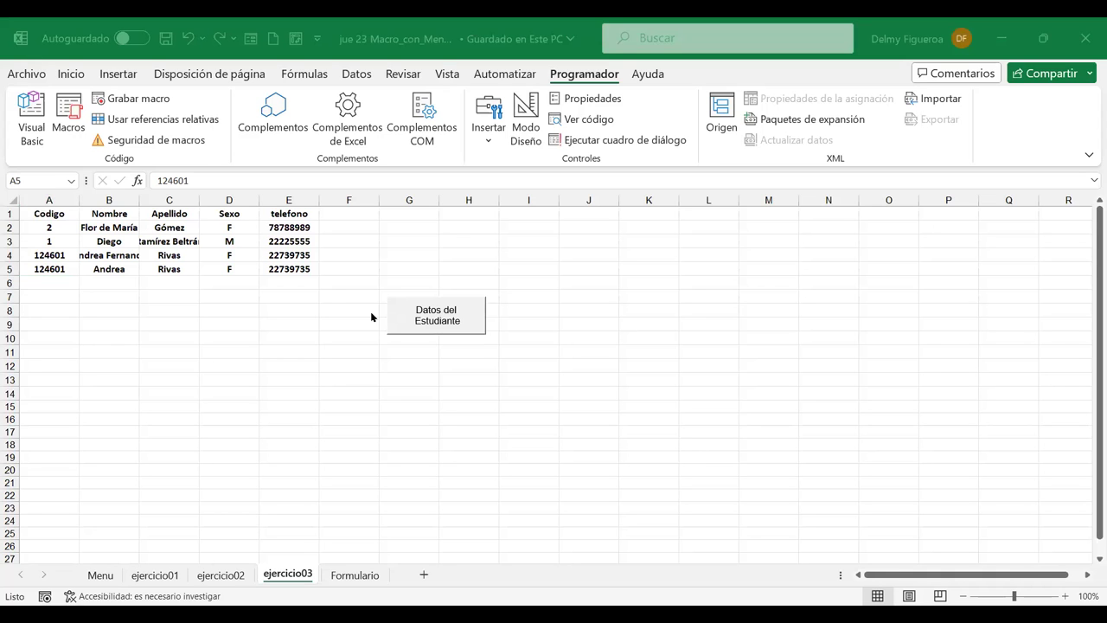
key("alt+Tab")
key("Return")
key("Down")
key("ctrl+shift+End")
key("Delete")
type("end if")
key("Return")
scroll(641, 298, "down", 1)
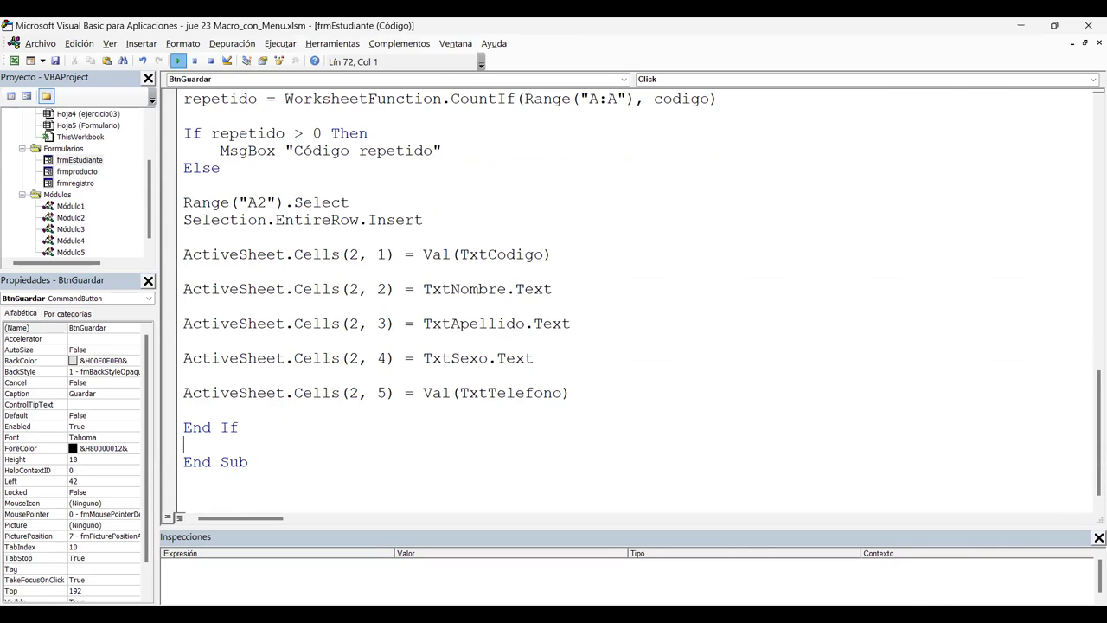
Save student code 3 with the student's name, sex F and phone into row 2, then set Codigo to 1.
left_click(177, 60)
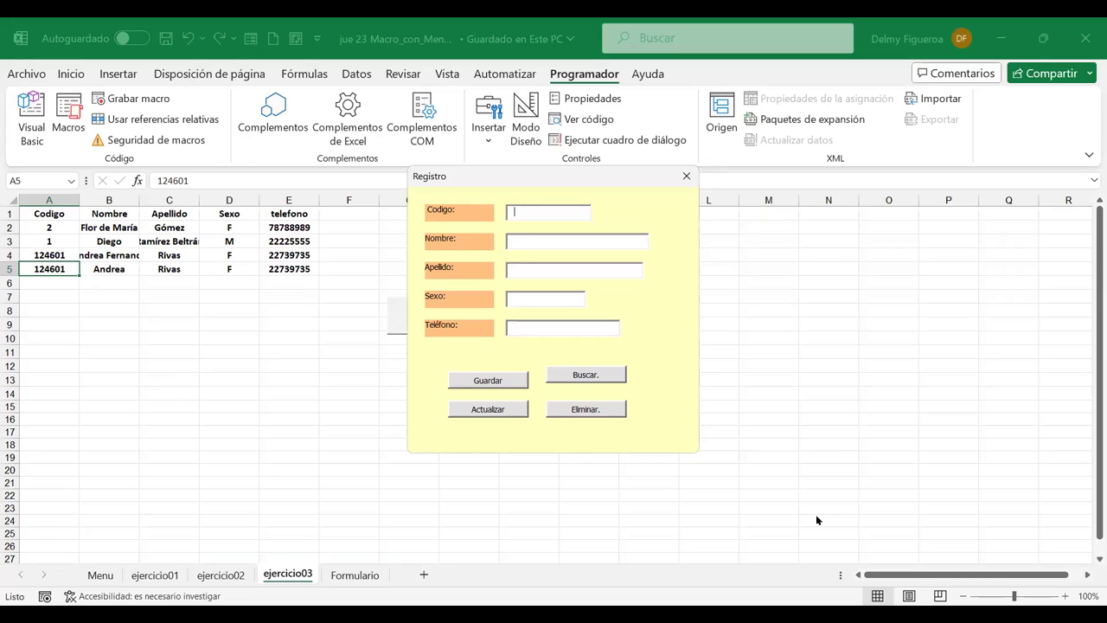
type("3")
key("Tab")
type("JEnny")
key("BackSpace")
key("BackSpace")
key("BackSpace")
key("BackSpace")
type("F")
key("Tab")
type("75754545")
left_click(514, 385)
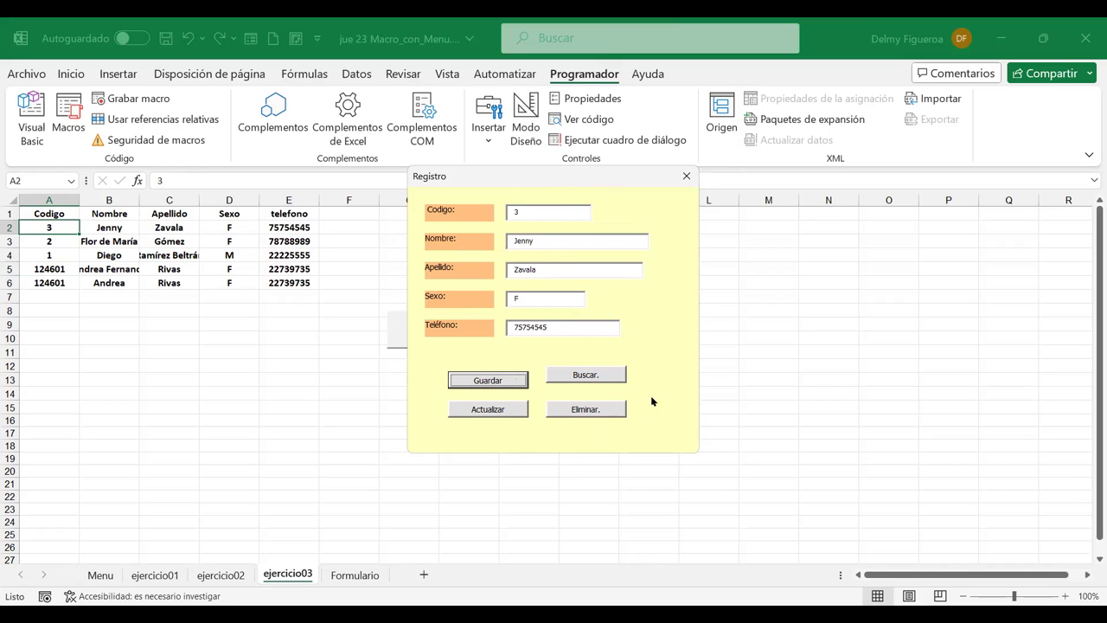
double_click(530, 212)
type("1")
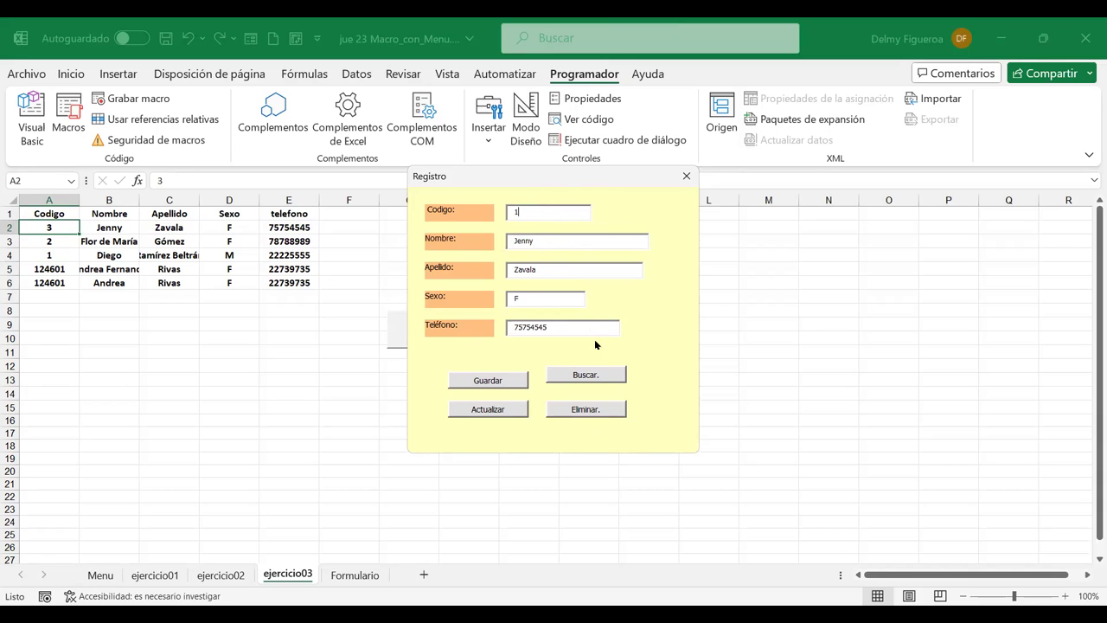
left_click(506, 386)
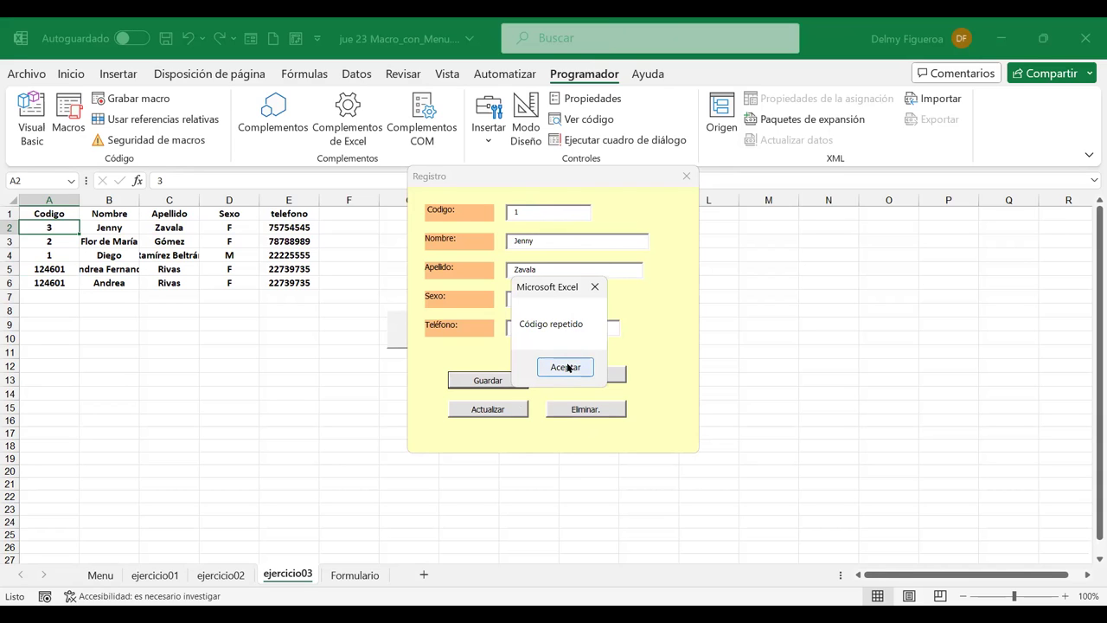
left_click(568, 367)
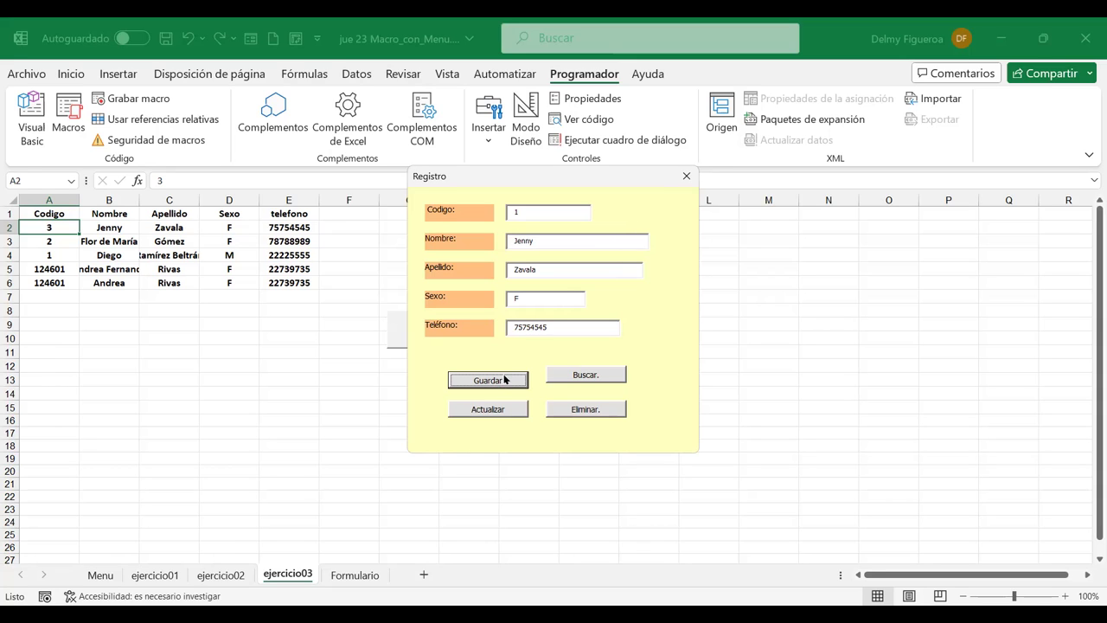
left_click(517, 212)
type("2")
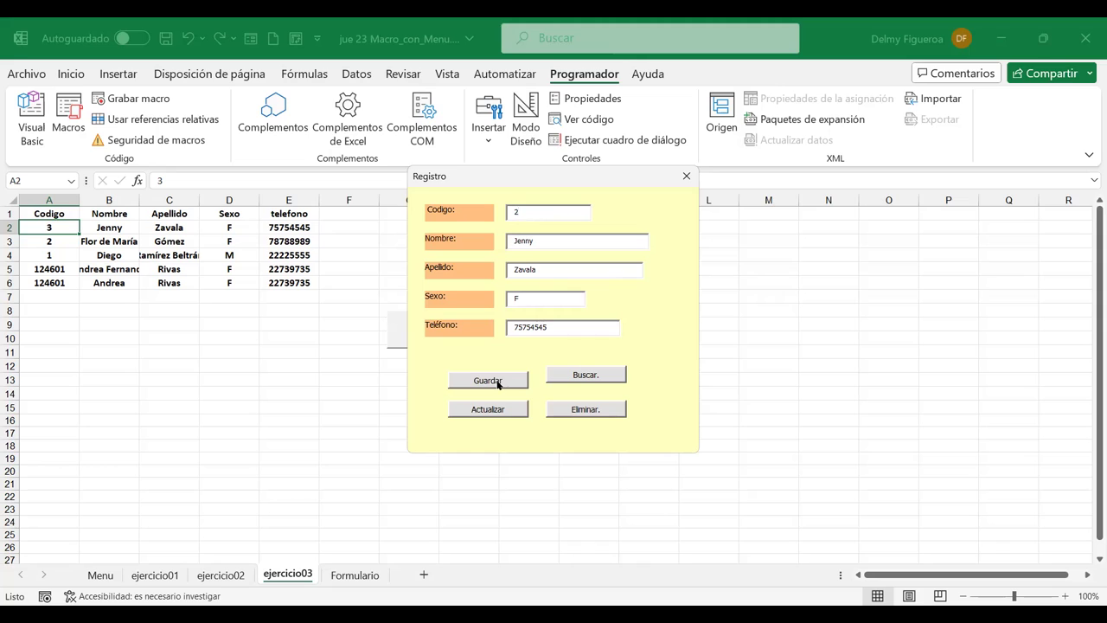
left_click(498, 383)
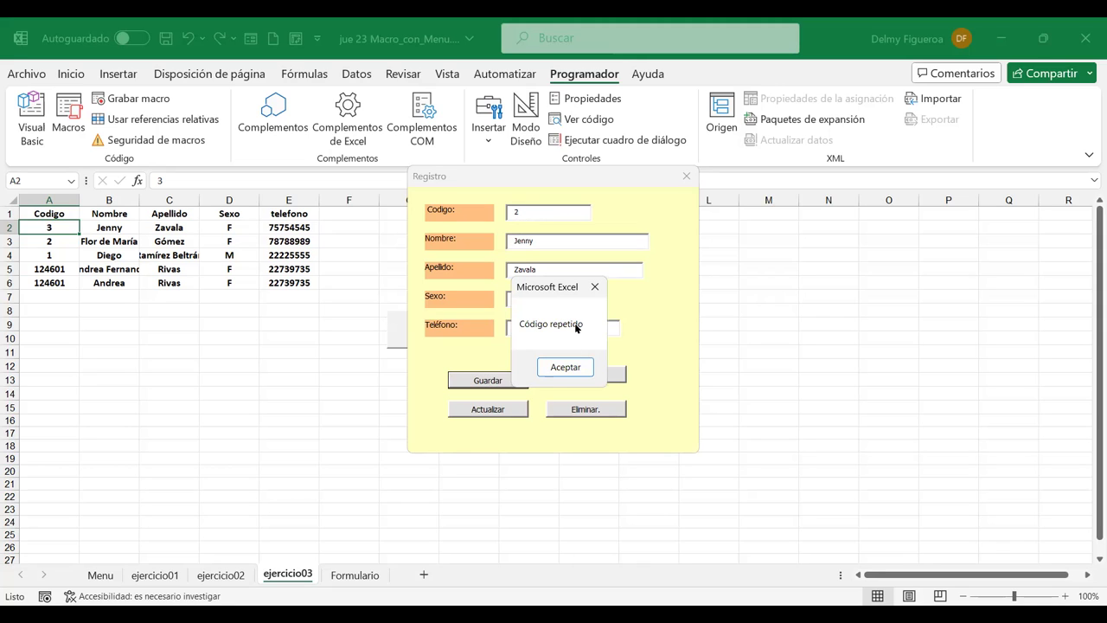
left_click(567, 367)
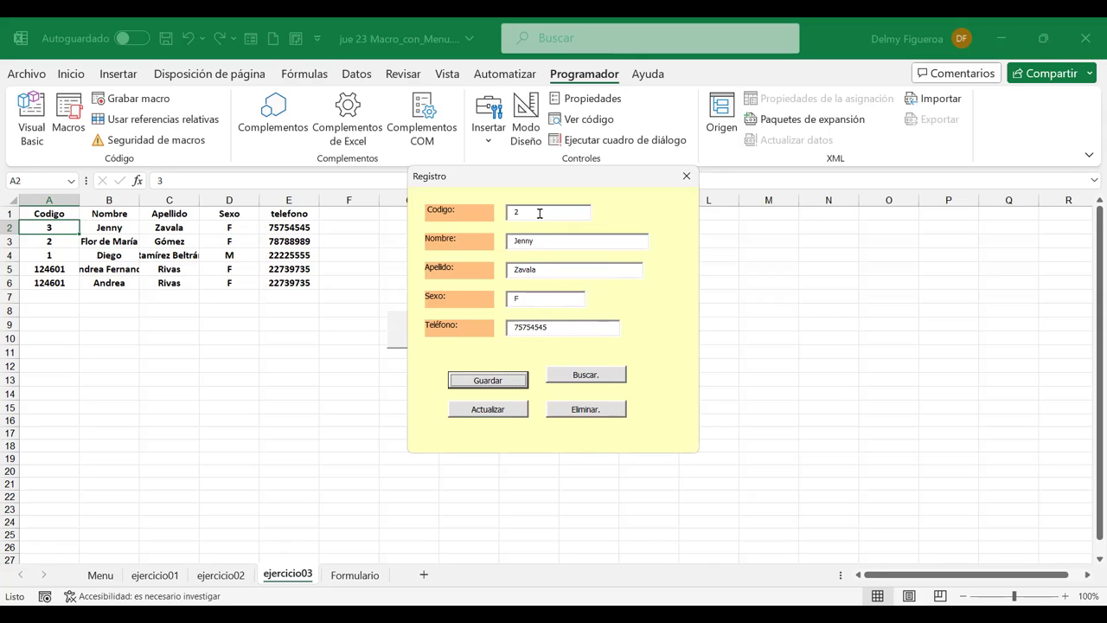
left_click_drag(541, 211, 474, 214)
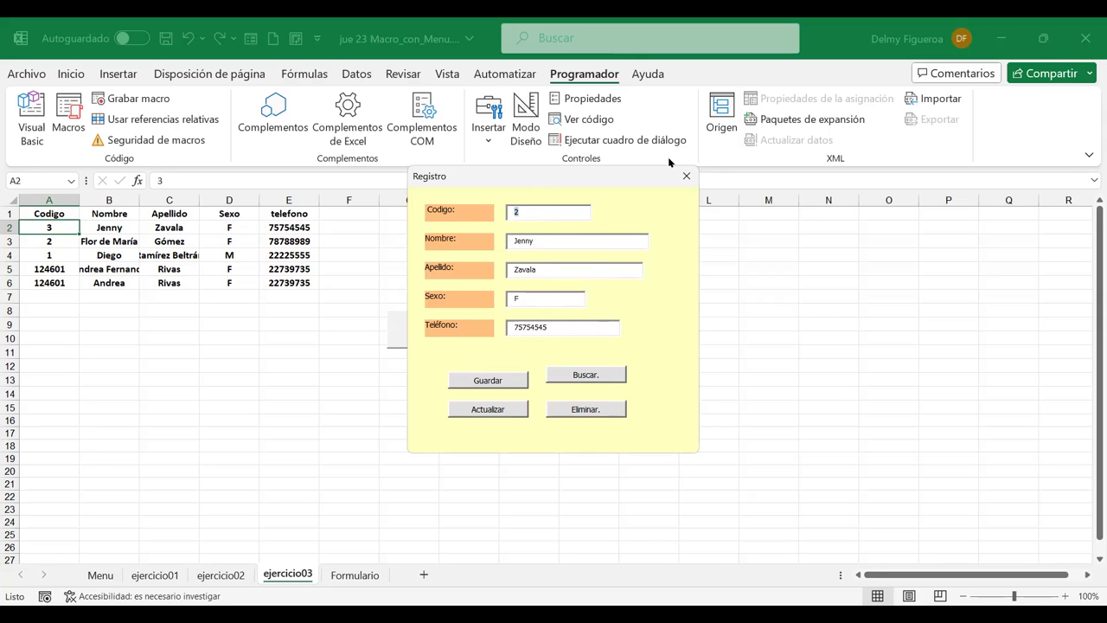
Save student code 4 with the student's name, surname and phone, then close the Registro form.
type("4")
key("Tab")
key("Tab")
key("Tab")
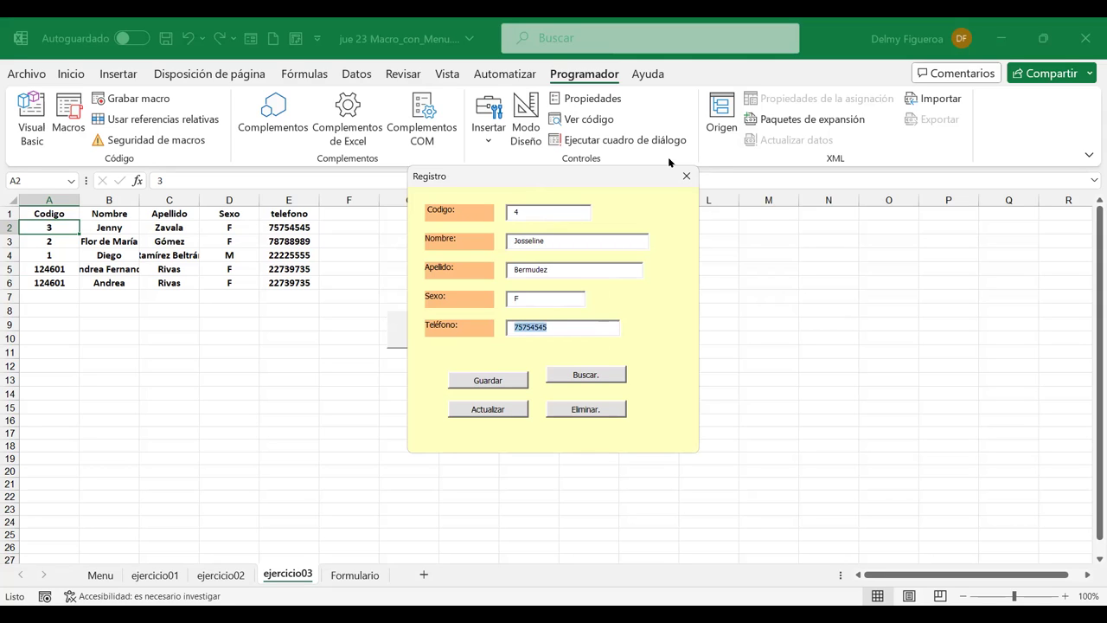
type("65658787")
left_click(509, 382)
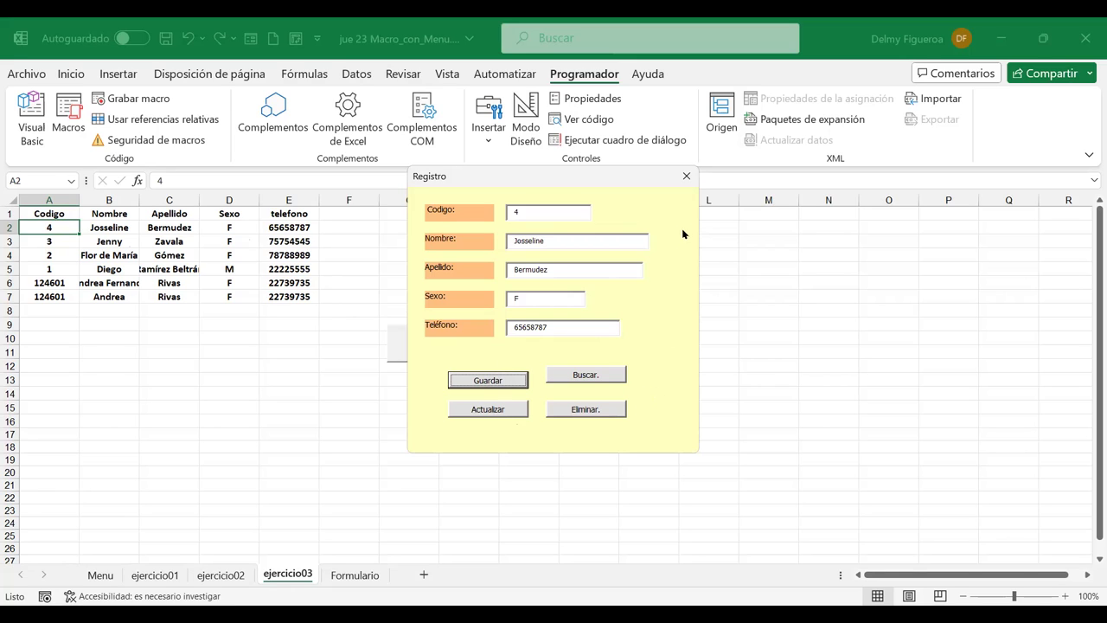
left_click(685, 178)
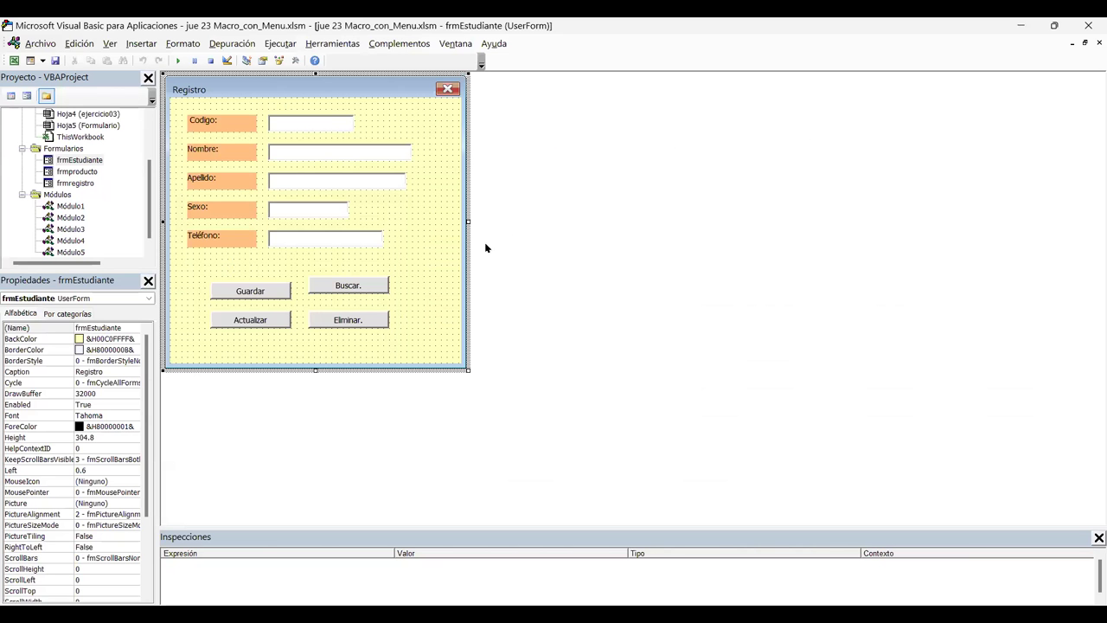
Align the Buscar button with the Guardar button.
left_click(378, 288)
left_click_drag(378, 288, 377, 296)
left_click(410, 321)
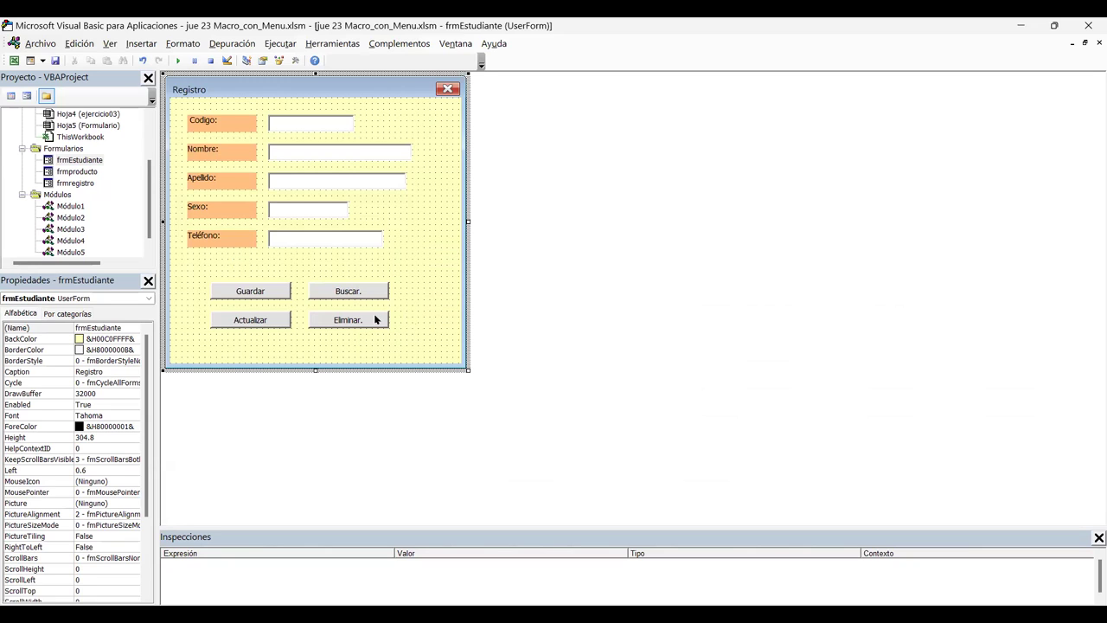
Duplicate the Eliminar button just below it and caption the copy Limpiar.
left_click(375, 320)
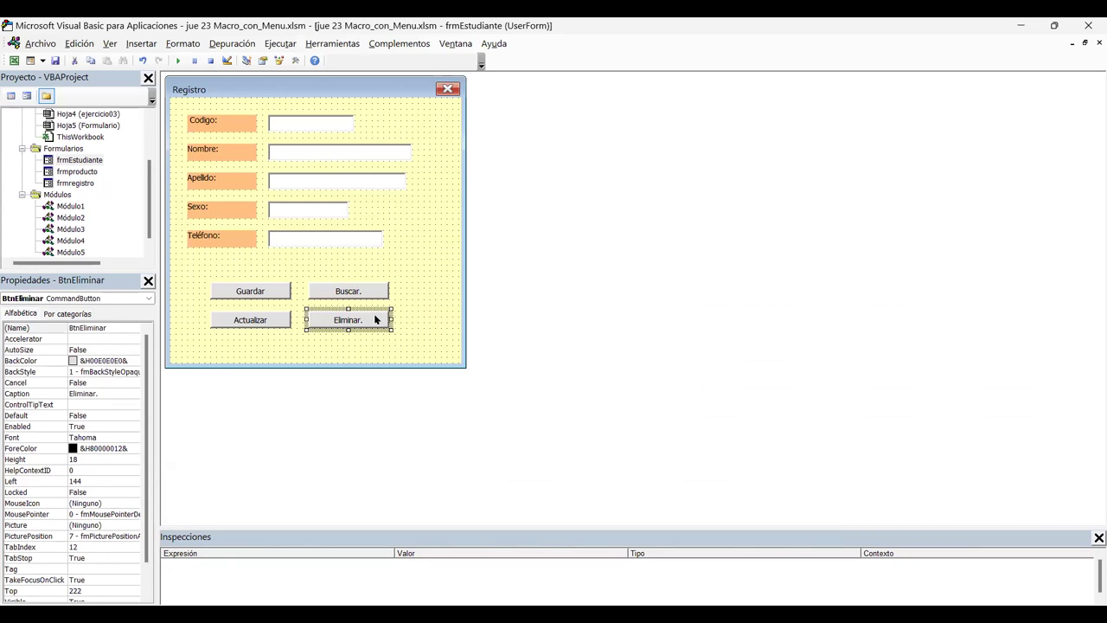
key("ctrl+c")
key("ctrl+v")
left_click_drag(341, 235, 377, 345)
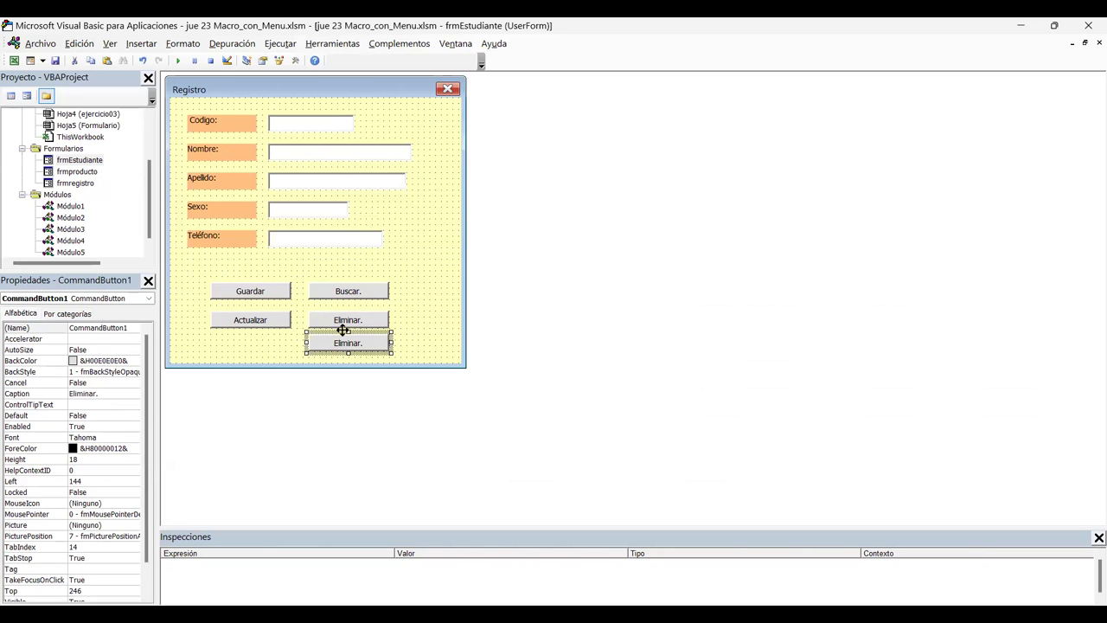
left_click(111, 392)
double_click(111, 393)
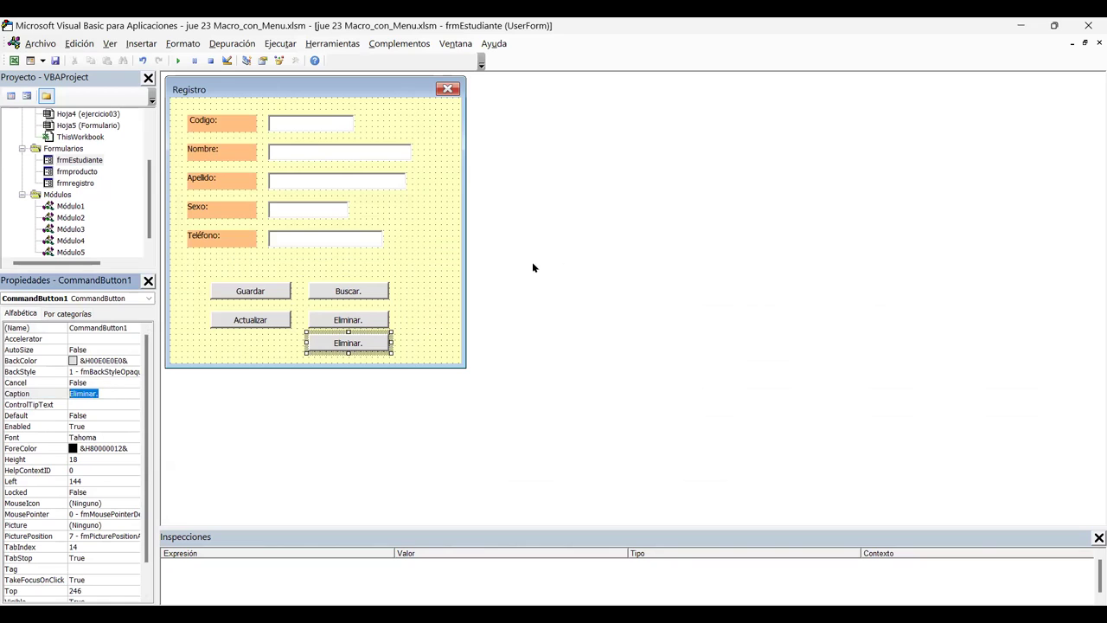
type("Limpiar")
key("Return")
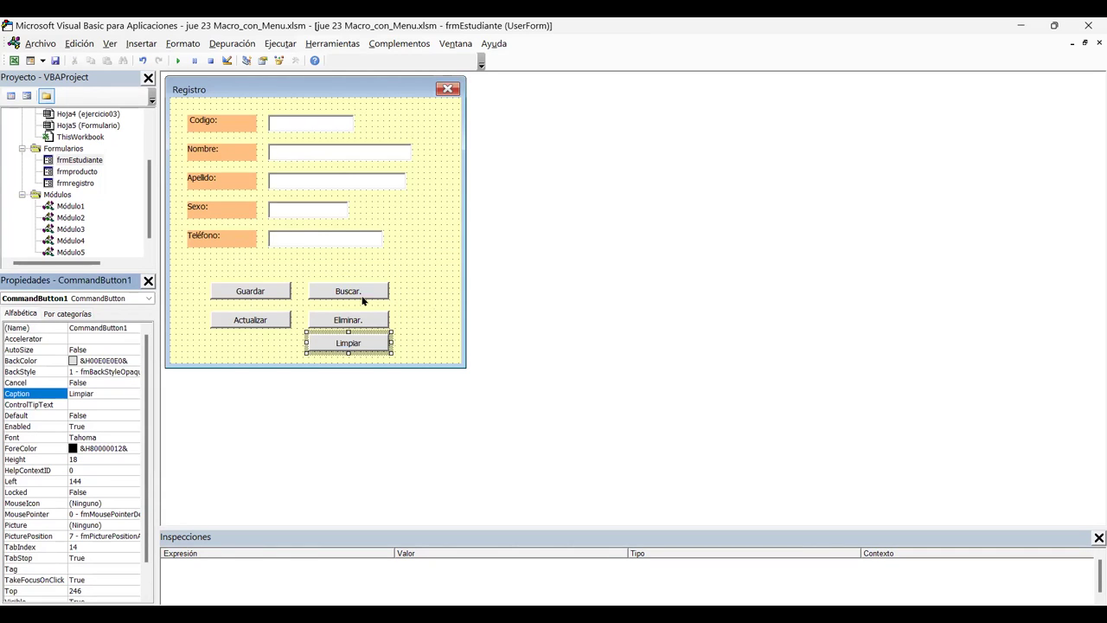
double_click(268, 326)
Copy the five Me.Txt… = "" field-clearing lines from the Actualizar code and return to the form designer.
scroll(251, 329, "down", 2)
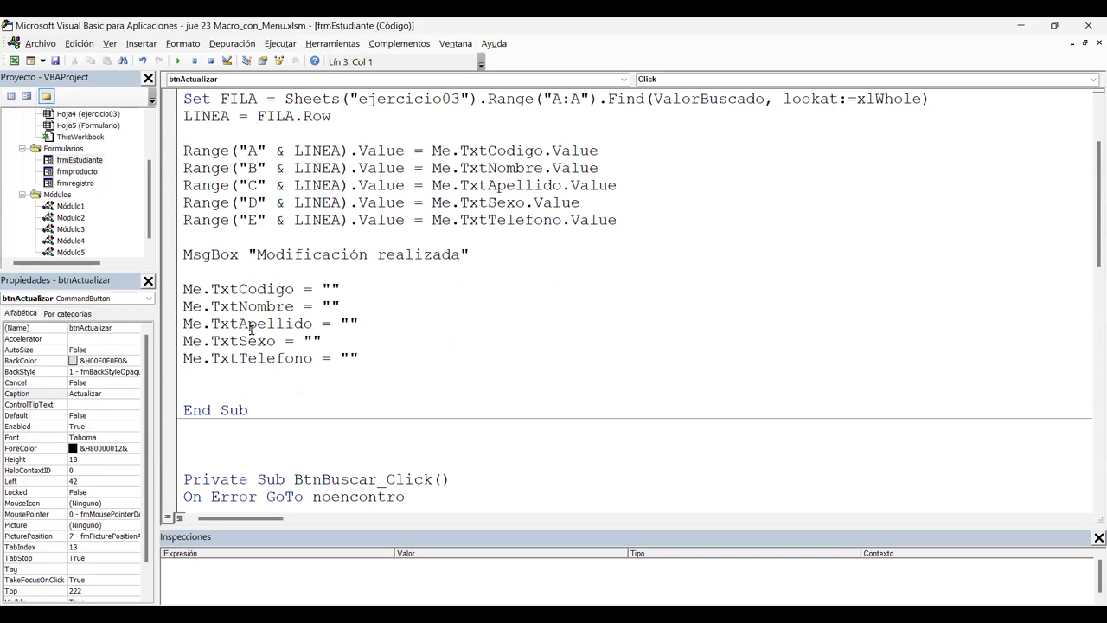
left_click_drag(184, 289, 365, 350)
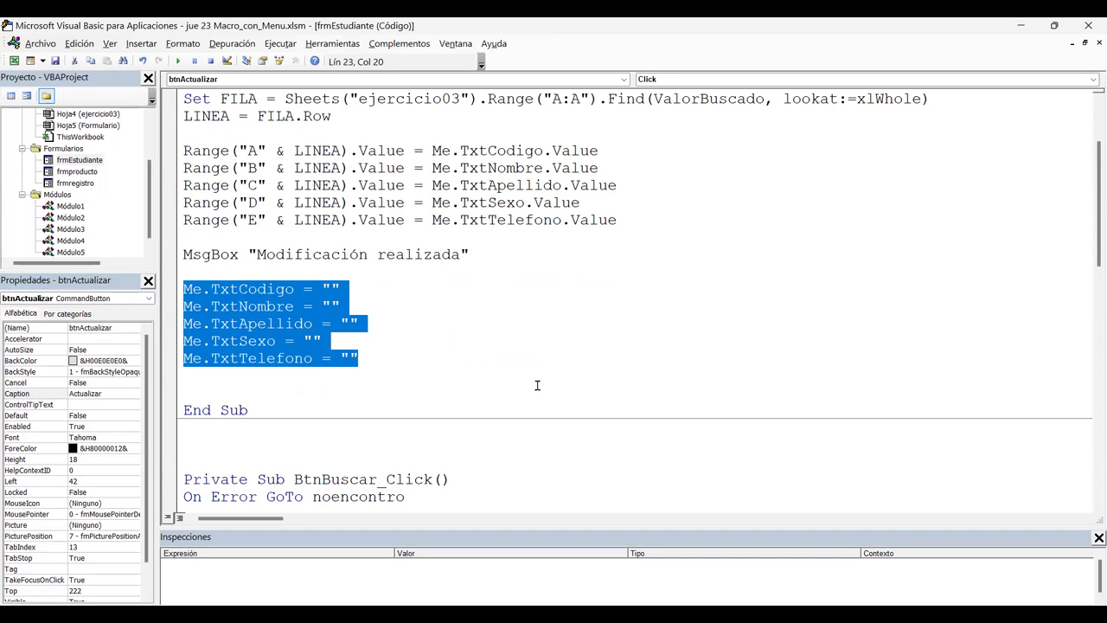
key("ctrl+c")
key("alt+Tab")
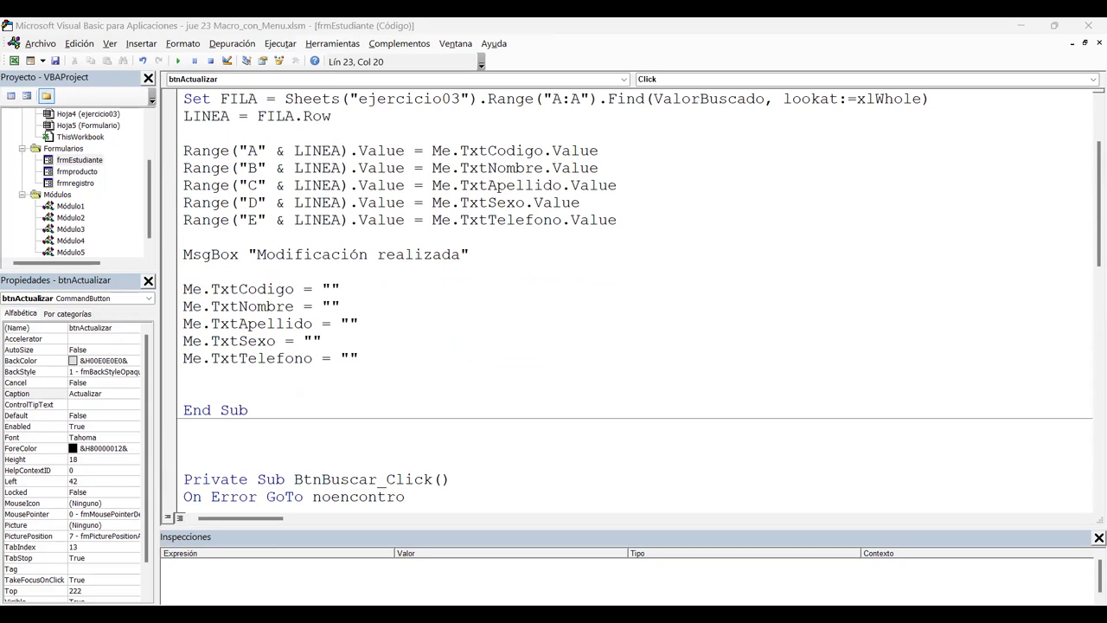
key("alt+Tab")
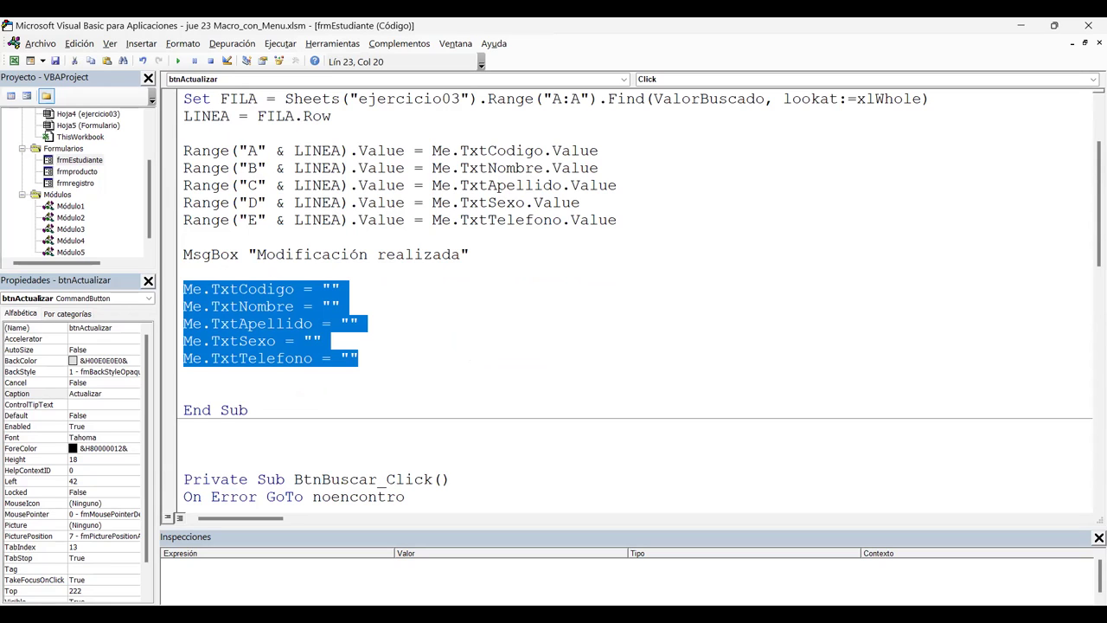
key("shift+F7")
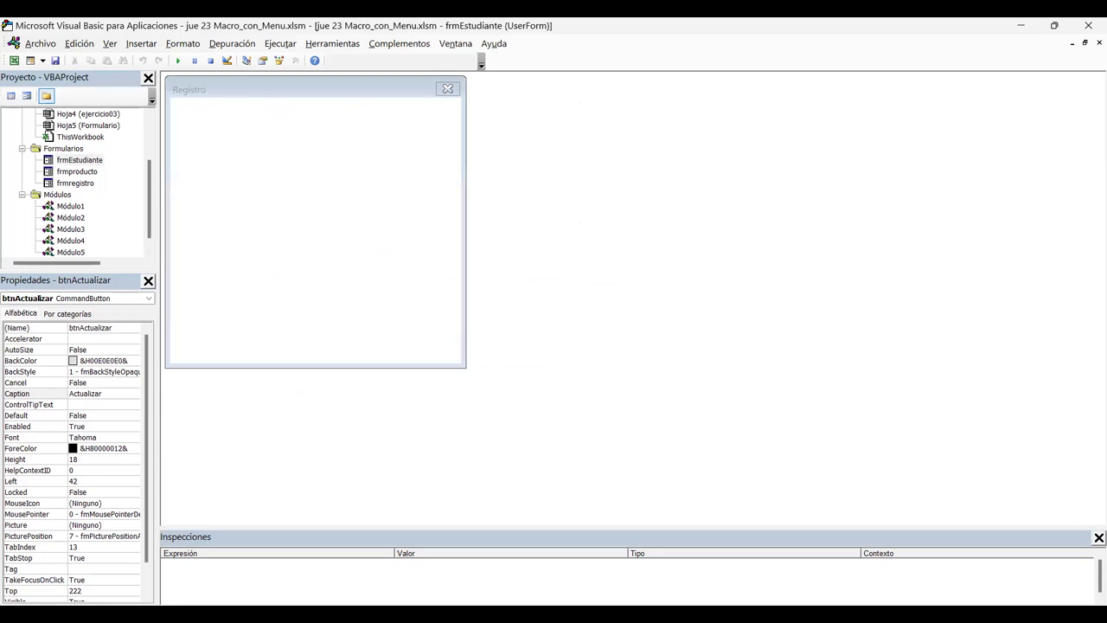
Check the form buttons' names and rename the Limpiar button to BtnLimpiar.
double_click(348, 342)
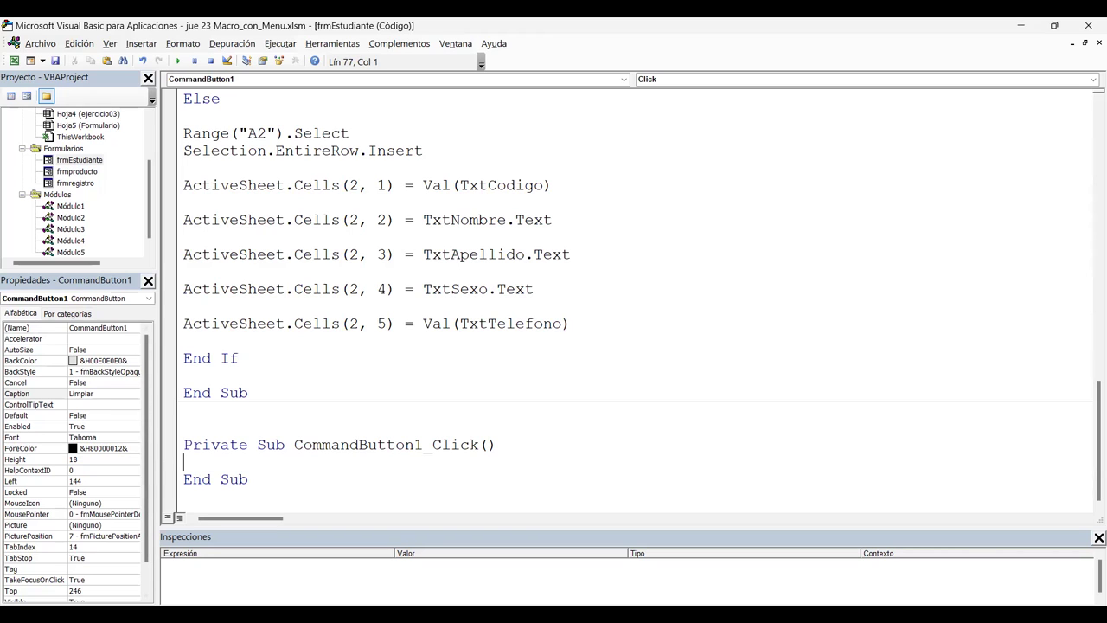
key("F4")
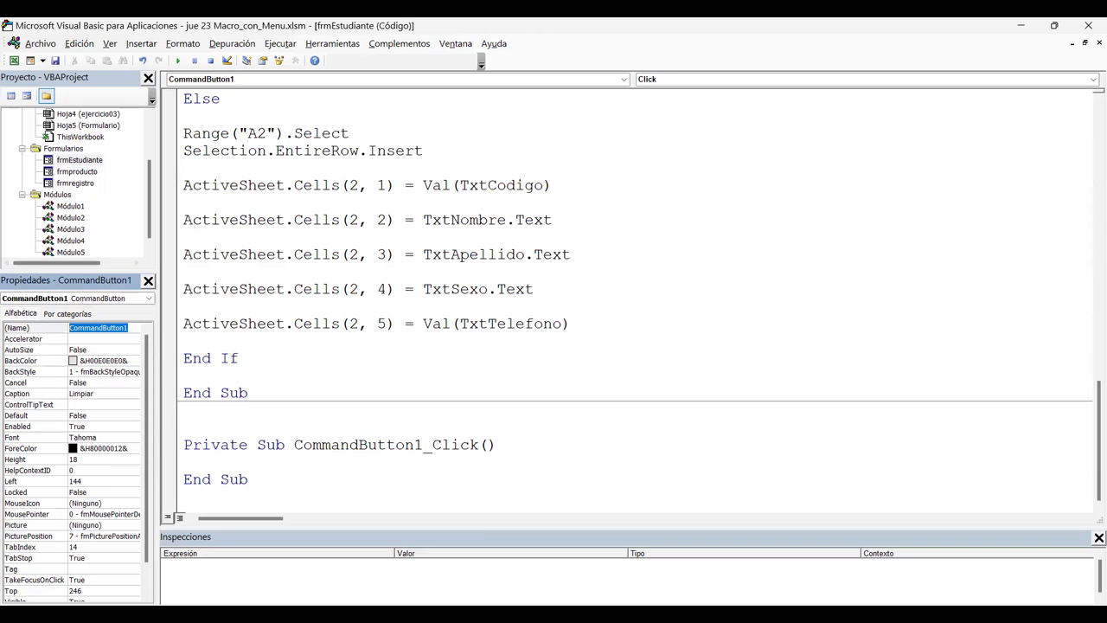
double_click(79, 160)
left_click(250, 291)
left_click(348, 290)
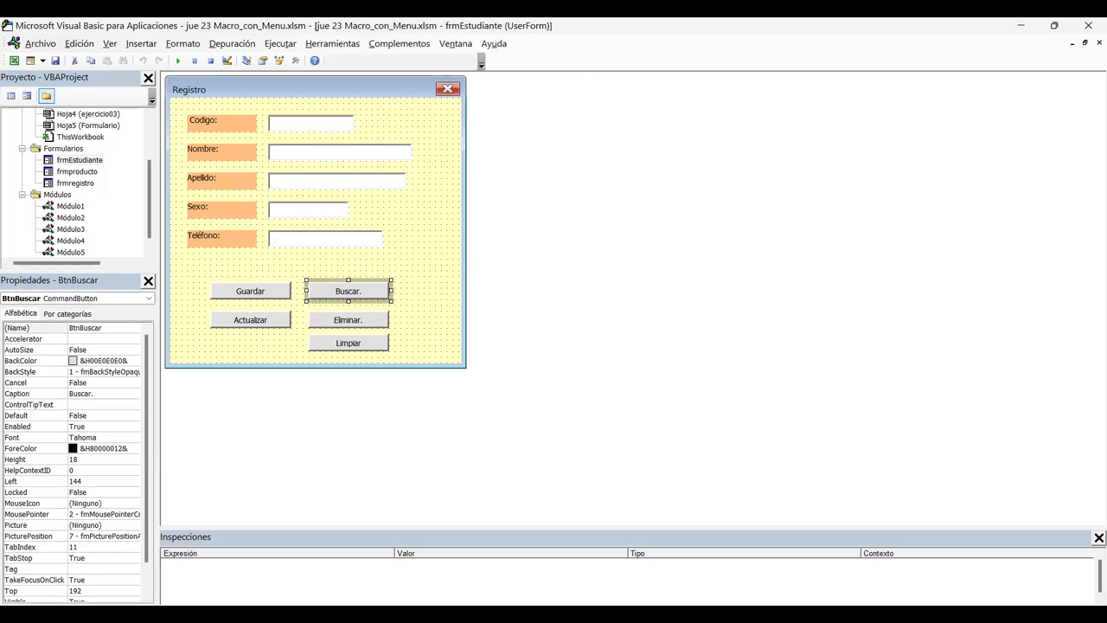
left_click(250, 320)
left_click(348, 319)
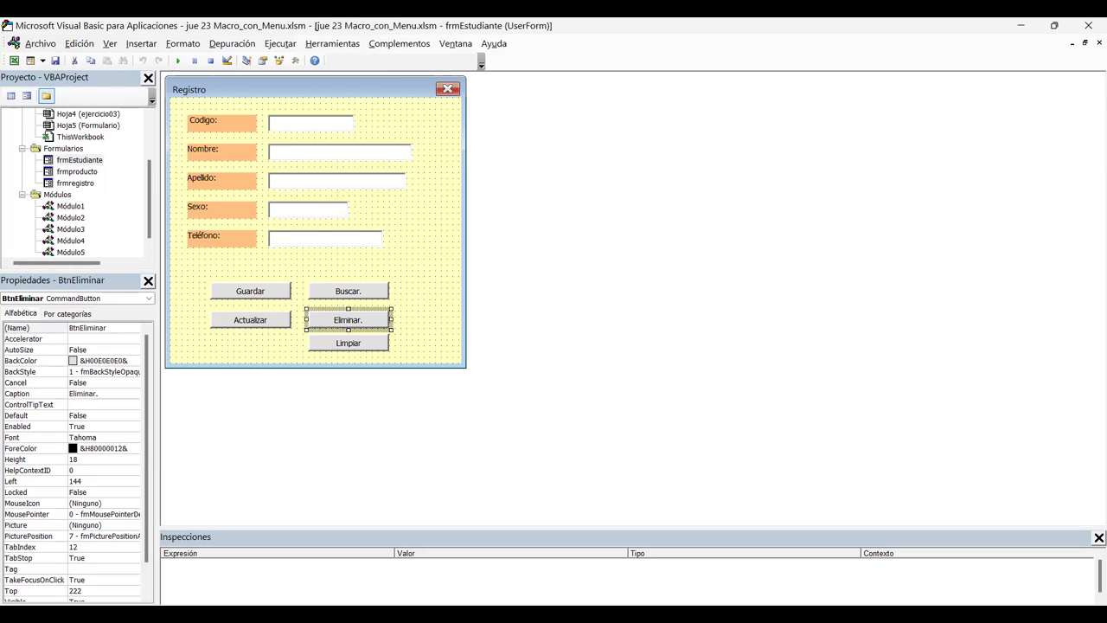
left_click(347, 343)
left_click(98, 327)
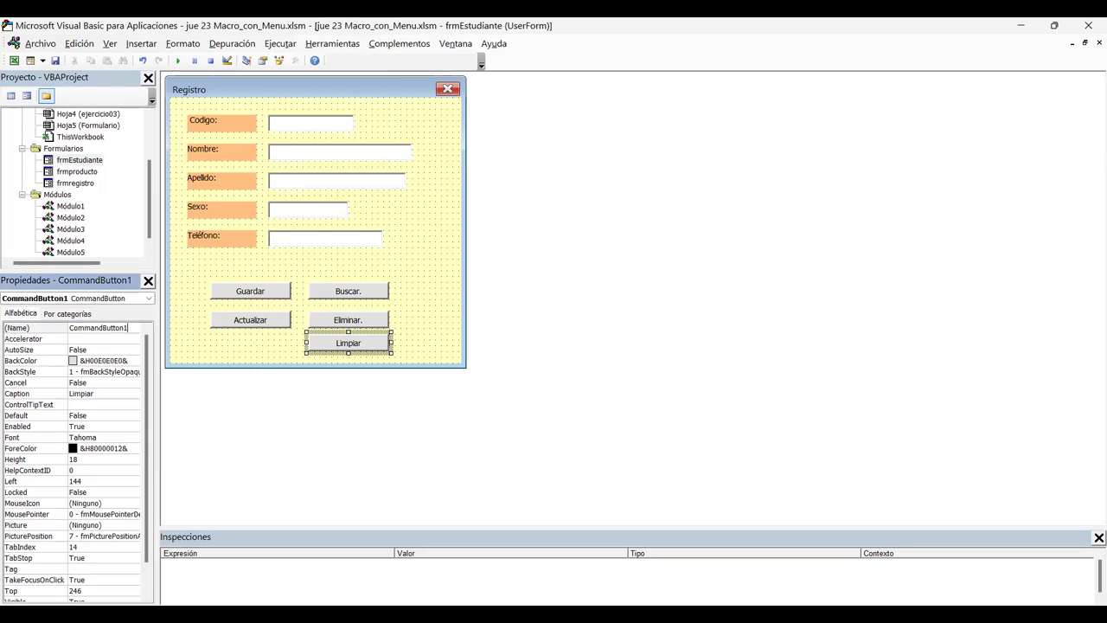
type("Btn")
type("Limpiar")
key("Return")
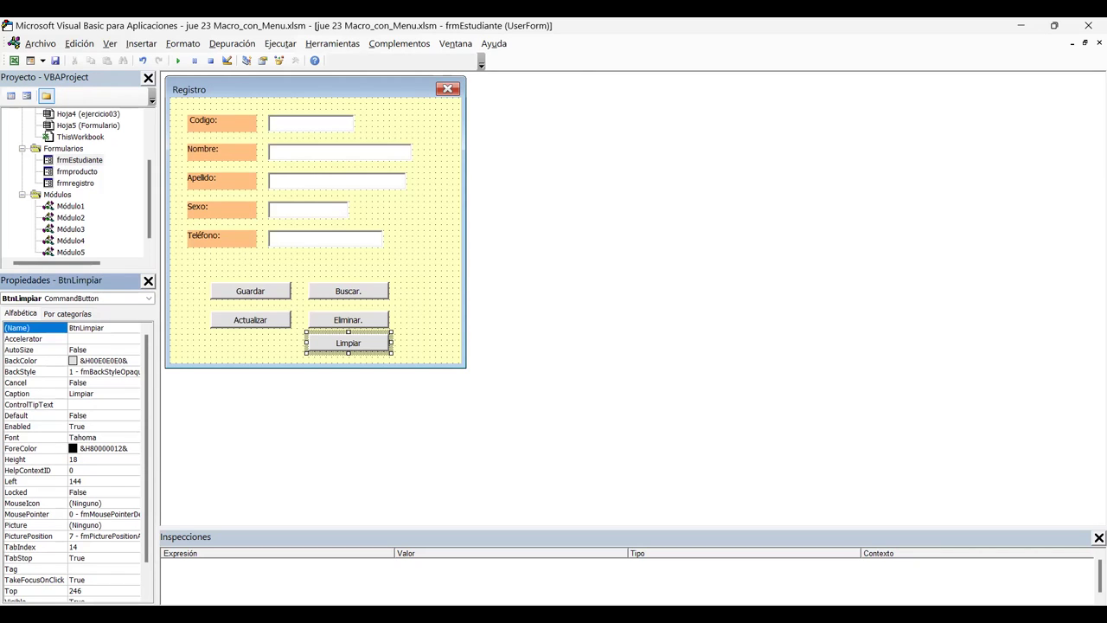
Replace the empty CommandButton1_Click stub with BtnLimpiar_Click code that empties all five text boxes.
key("F7")
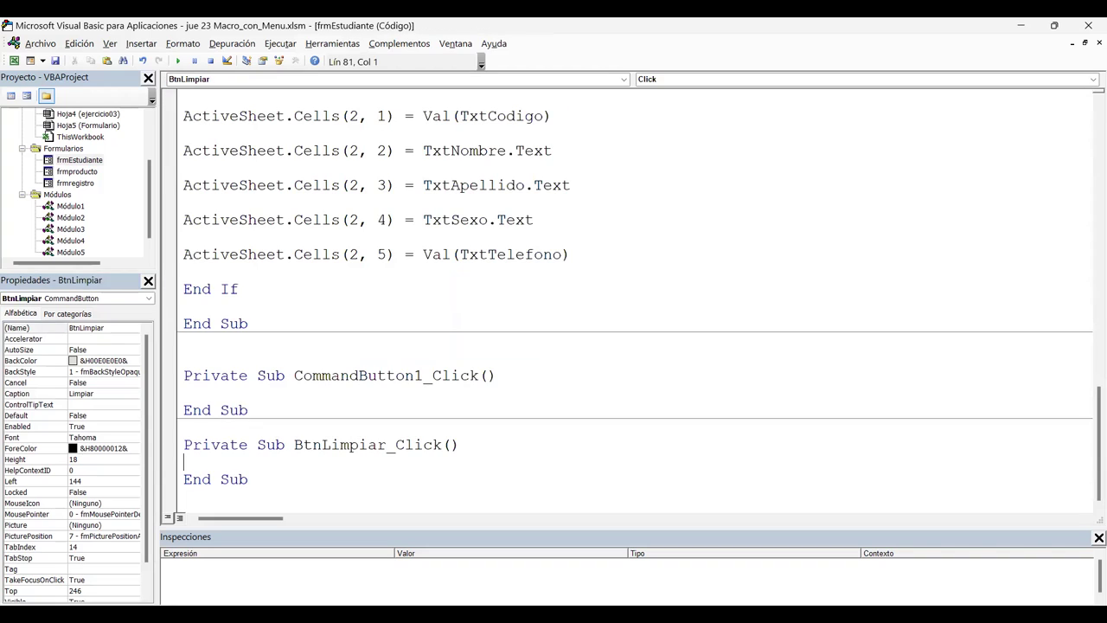
left_click_drag(248, 410, 183, 358)
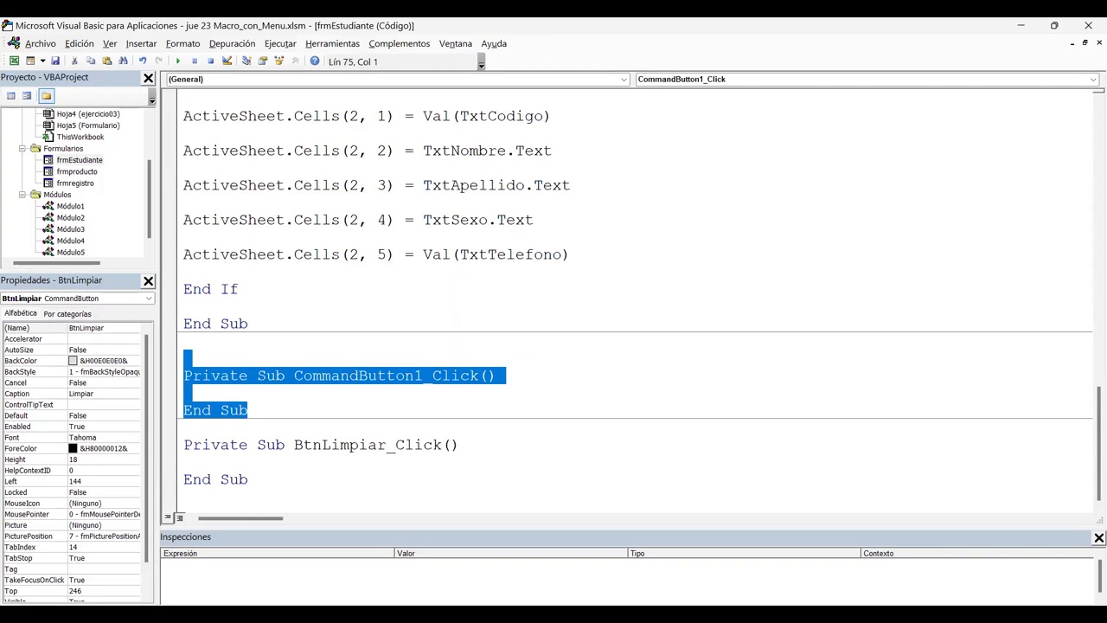
key("Delete")
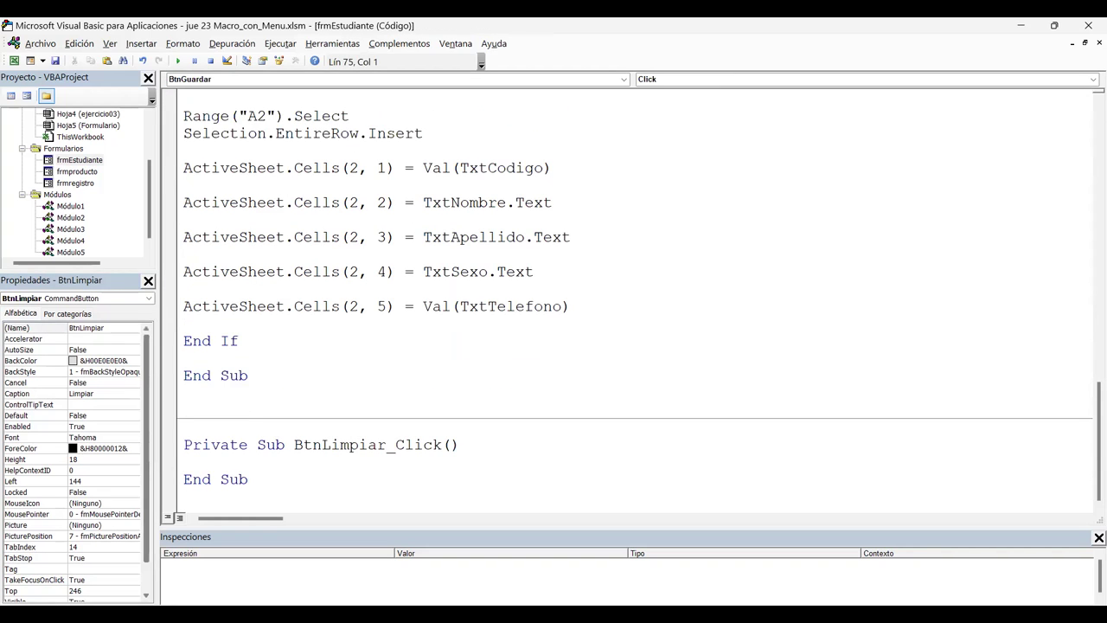
left_click(183, 462)
key("ctrl+v")
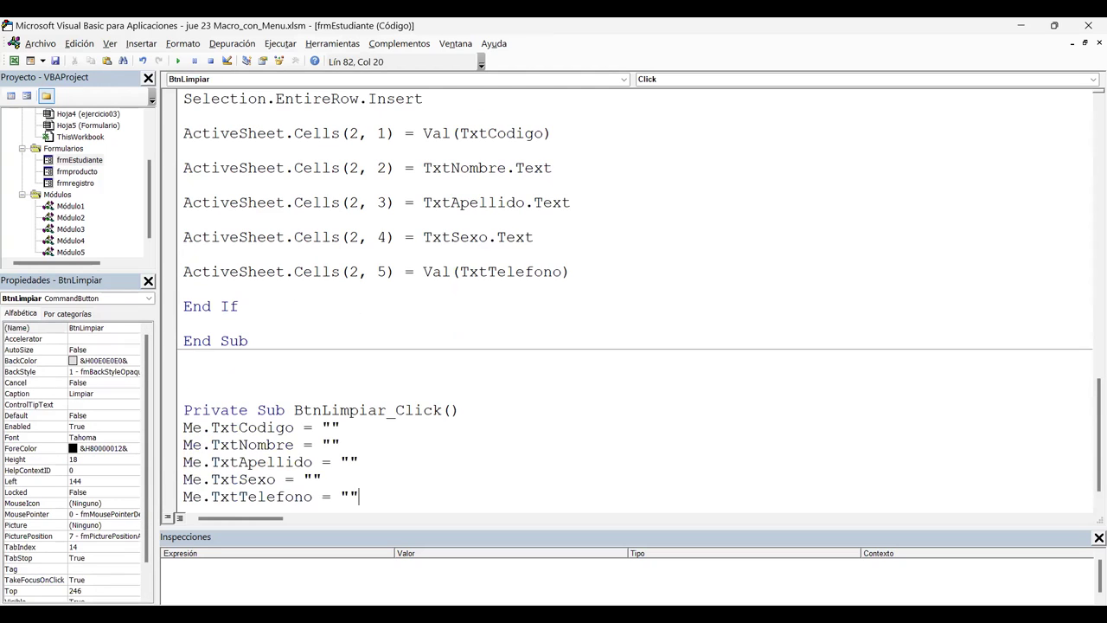
scroll(639, 297, "down", 1)
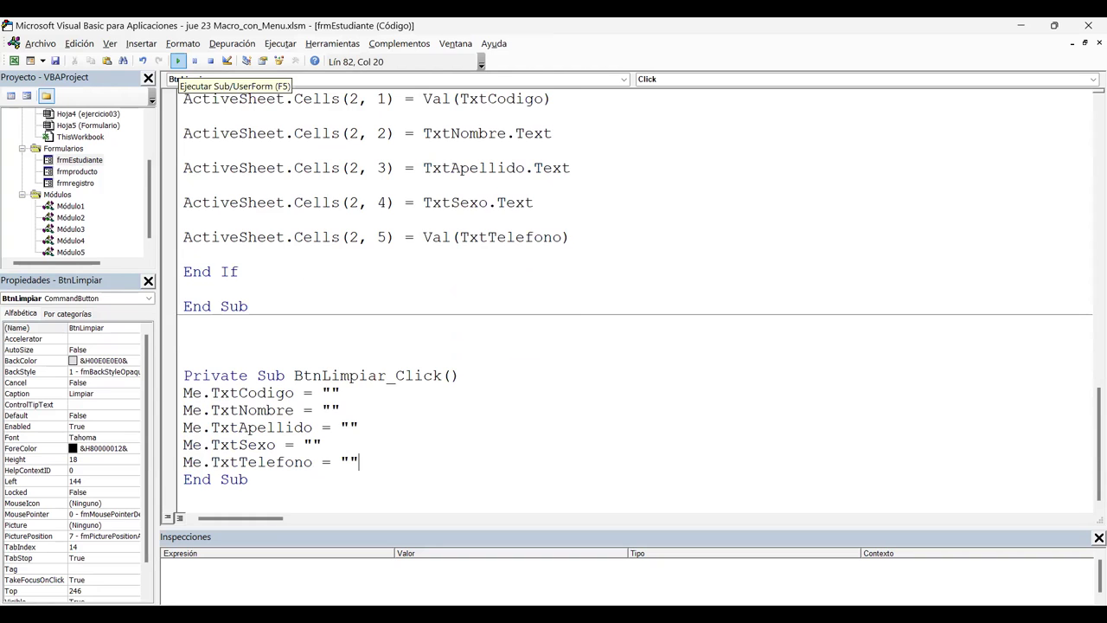
left_click(177, 62)
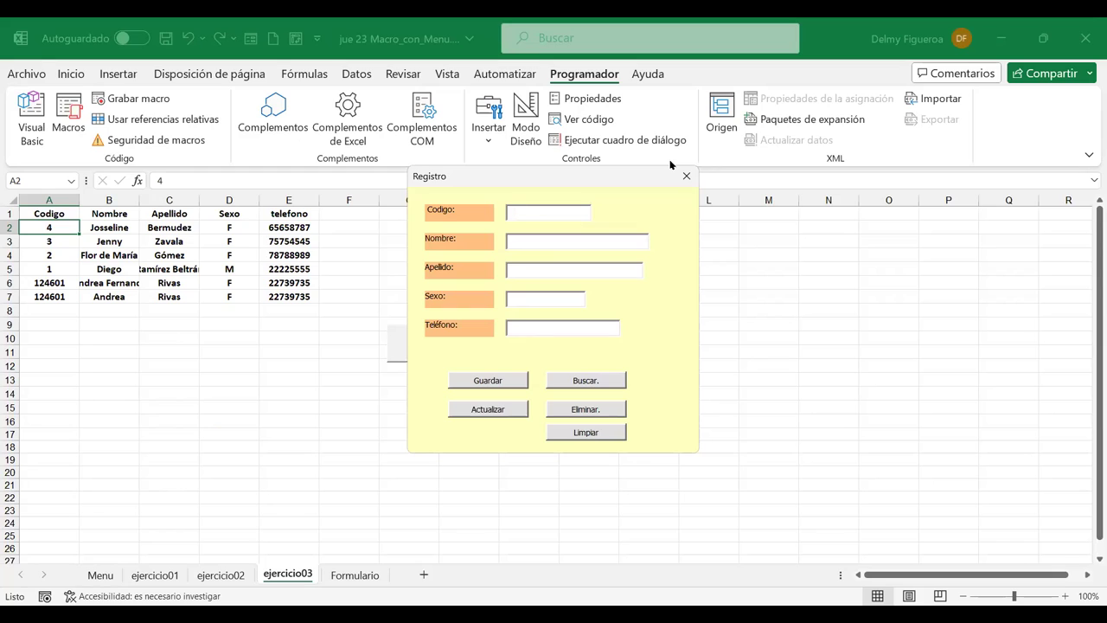
Search student code 1, dismiss the found message and clear the form with Limpiar.
type("1")
left_click(606, 378)
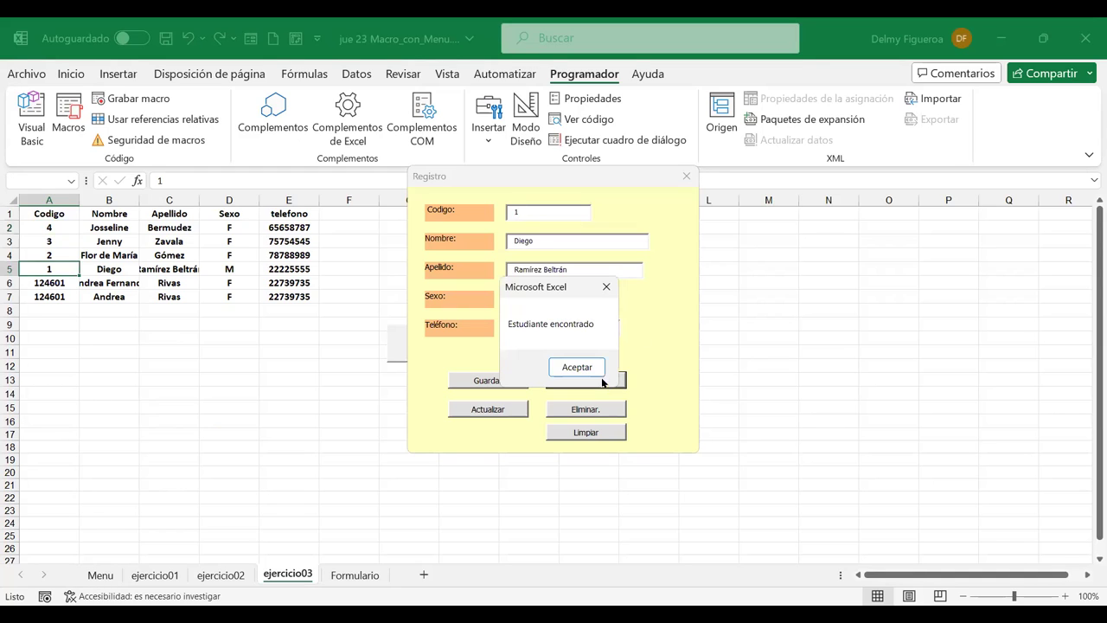
left_click(592, 367)
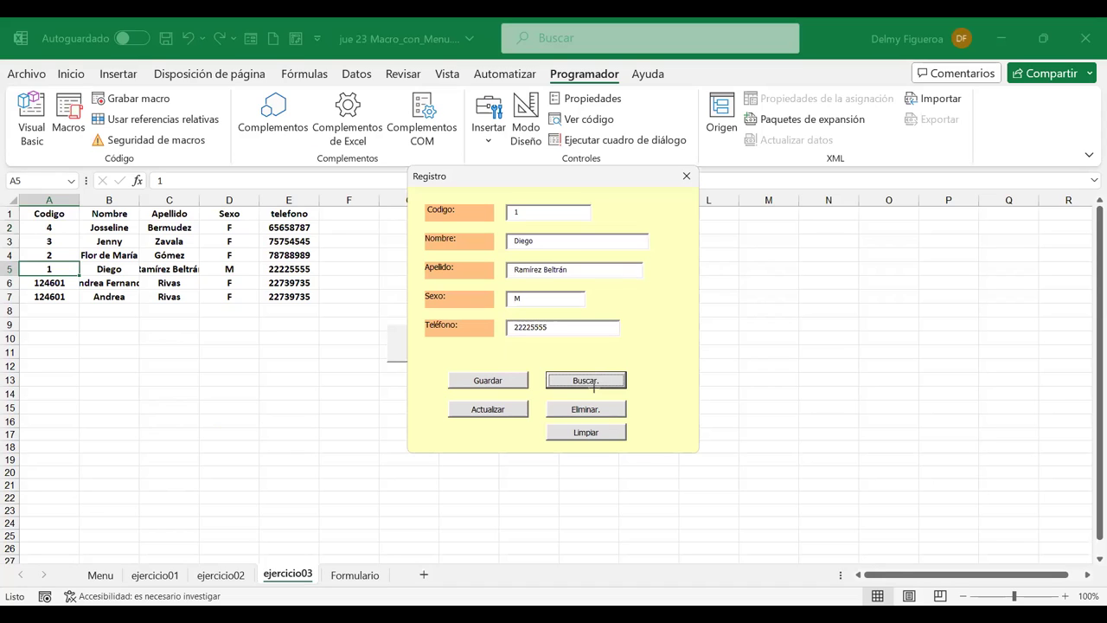
left_click(603, 433)
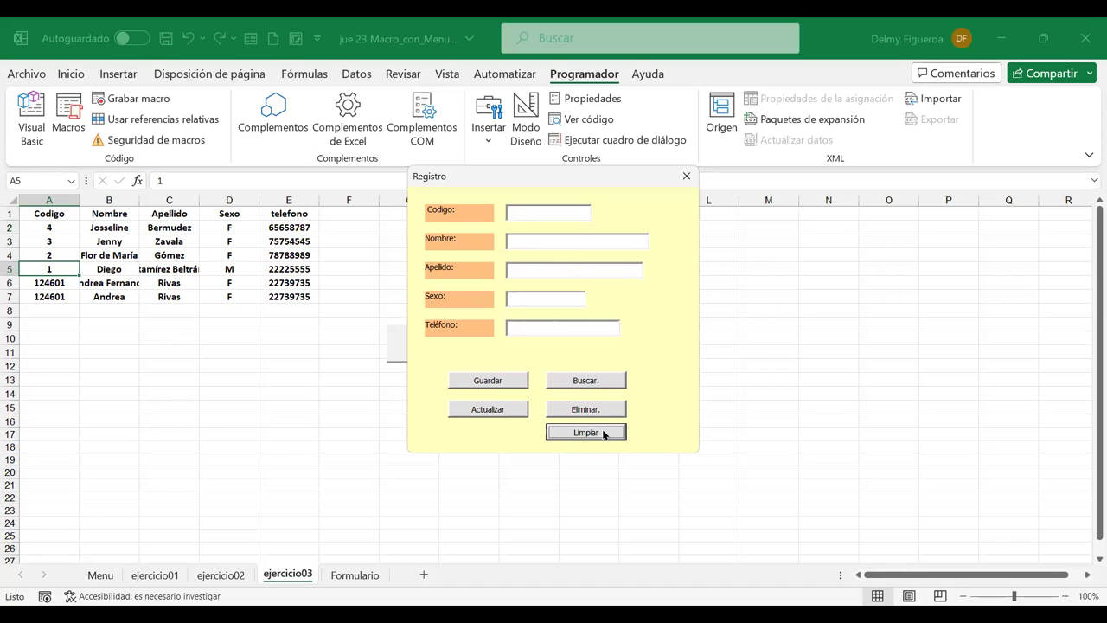
Search the duplicate student's code, delete its row 7 record, clear the fields and close the form.
left_click(571, 212)
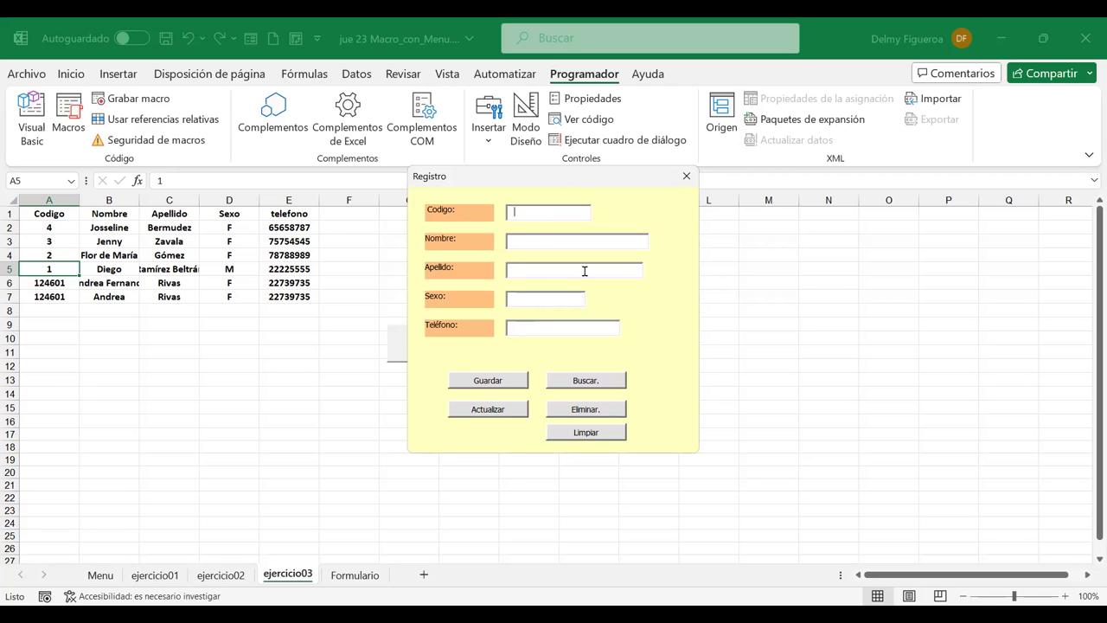
type("124601")
left_click(588, 381)
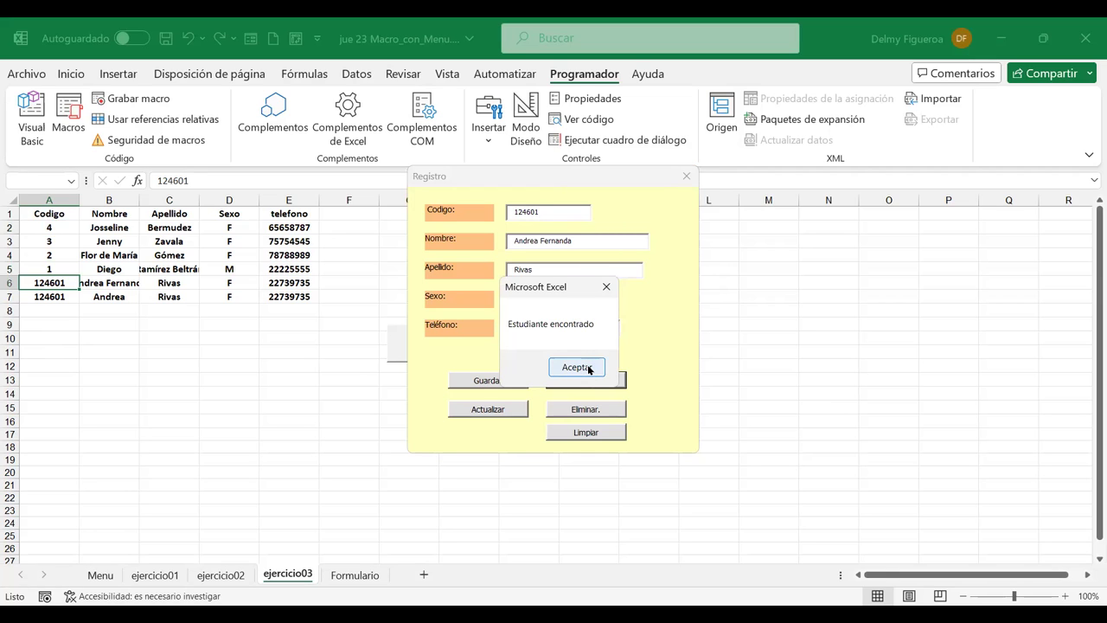
left_click(577, 367)
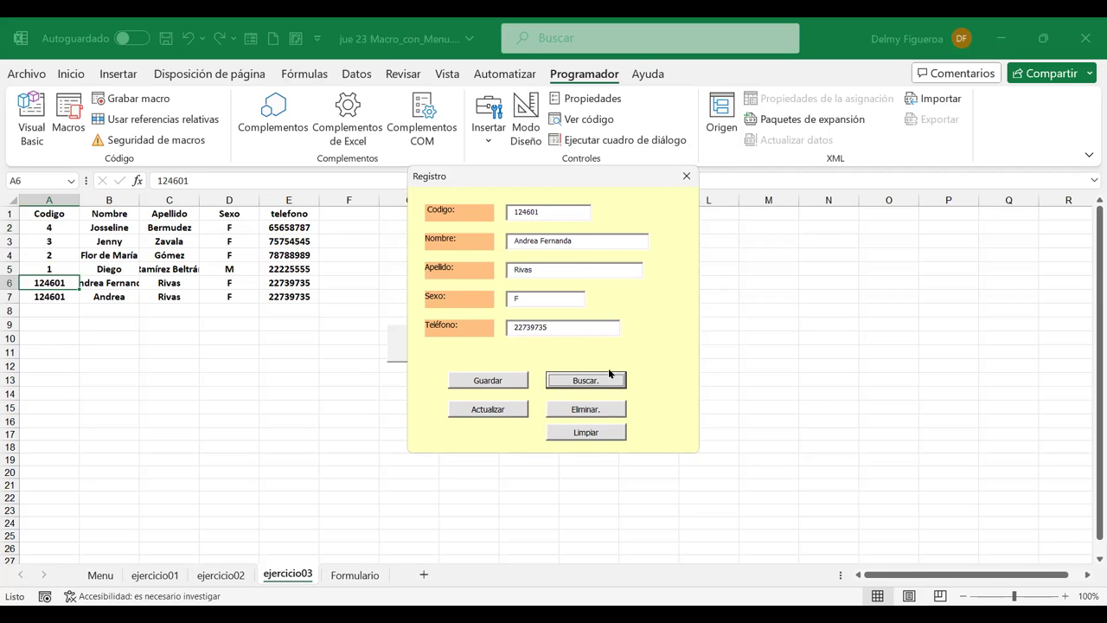
left_click(603, 380)
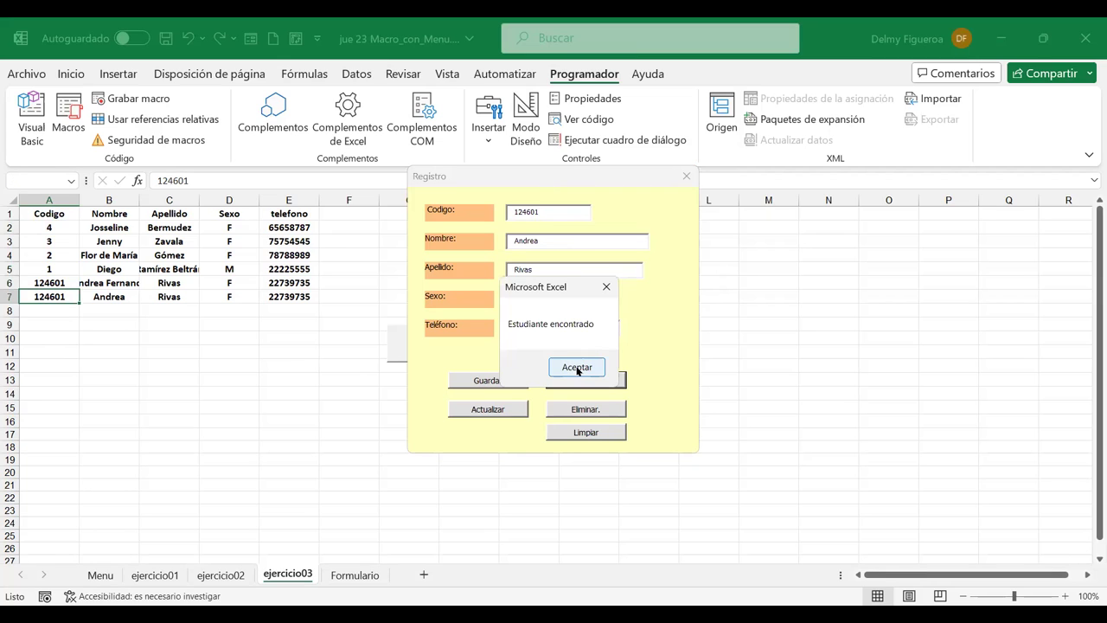
left_click(577, 366)
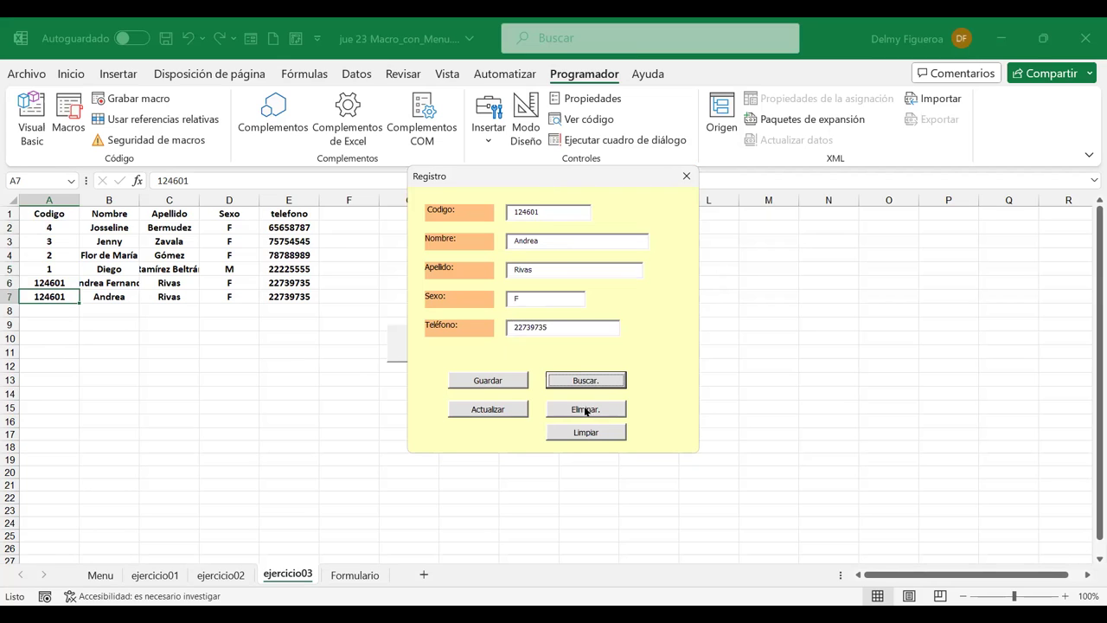
left_click(586, 411)
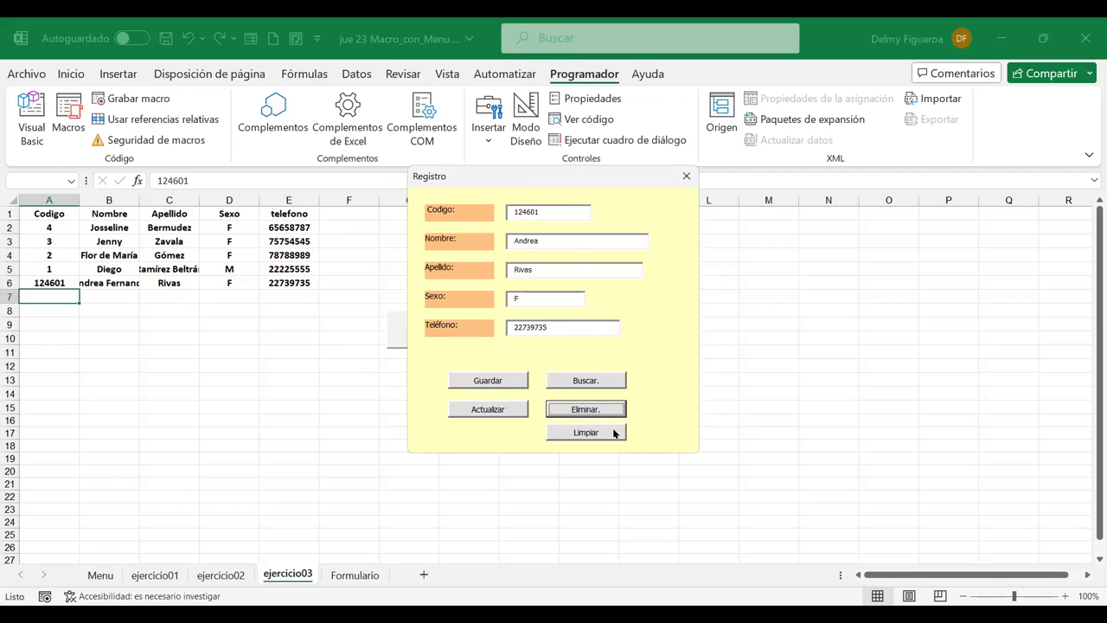
left_click(596, 435)
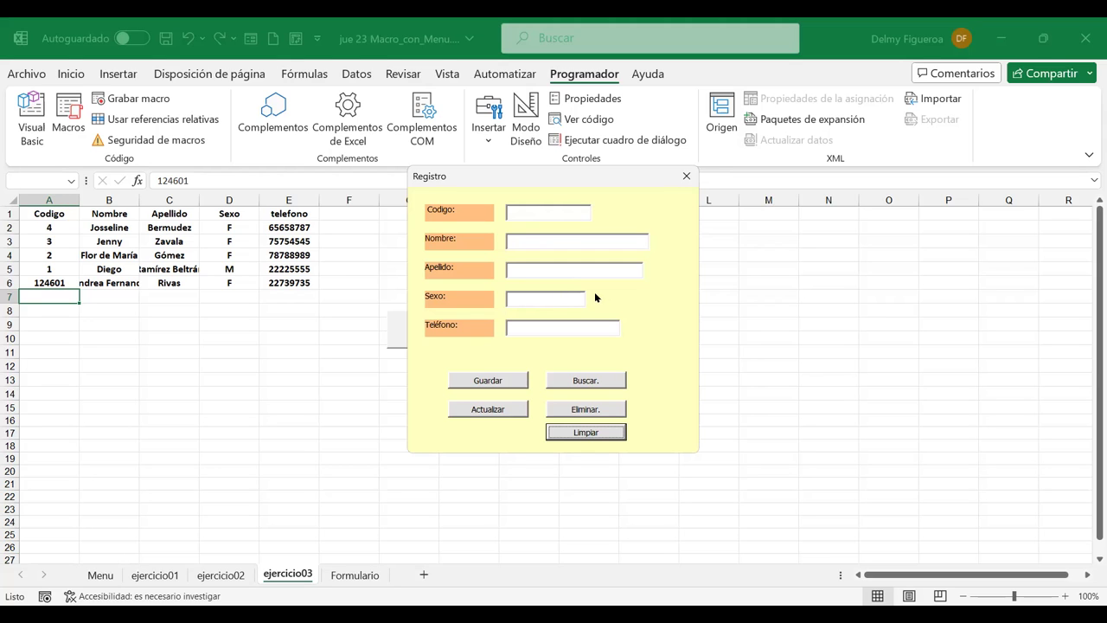
left_click(687, 175)
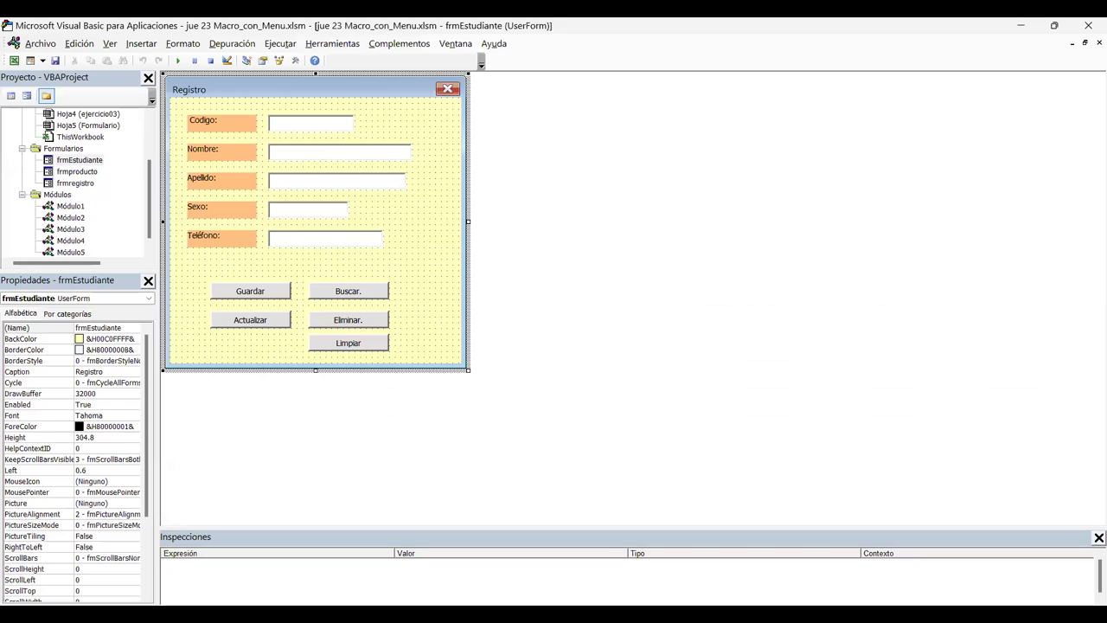
Delete the Sexo text box from the frmEstudiante form.
key("alt+F11")
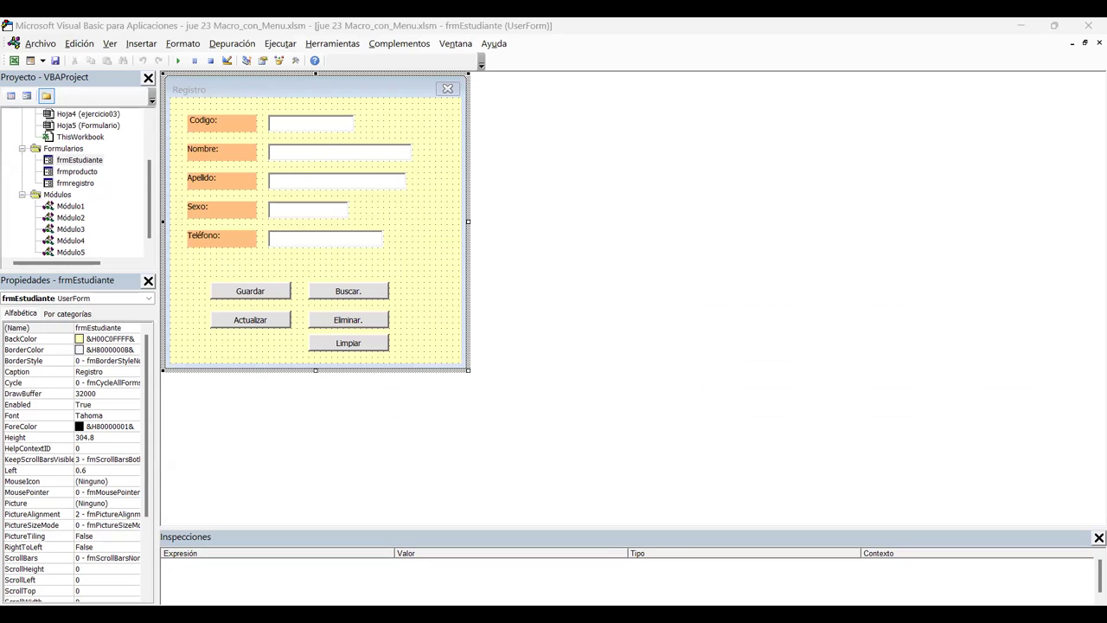
left_click(308, 210)
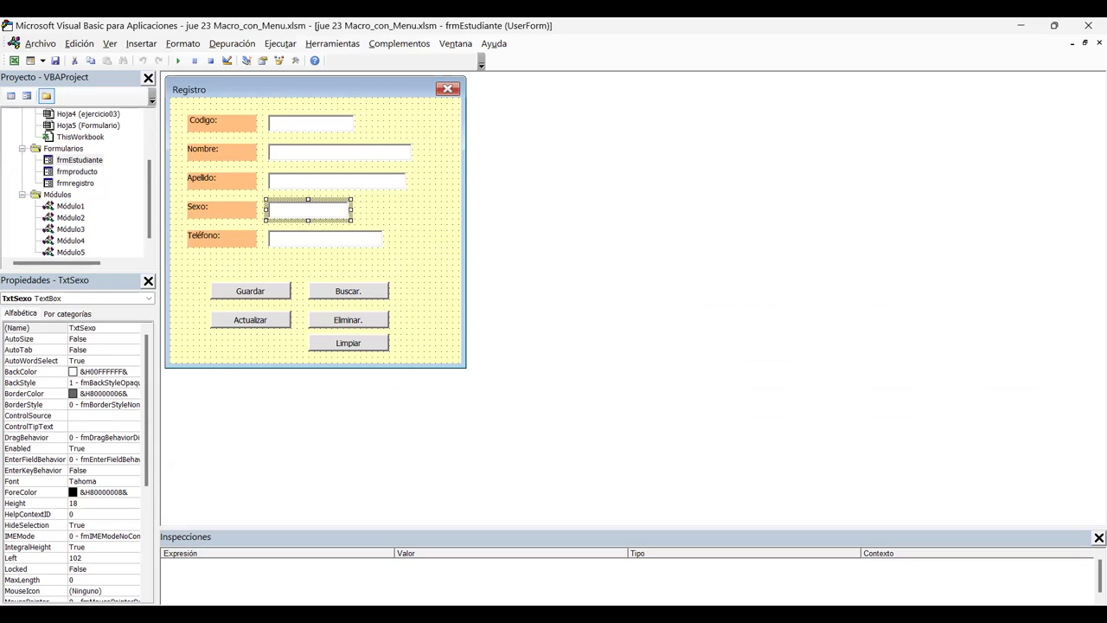
key("Delete")
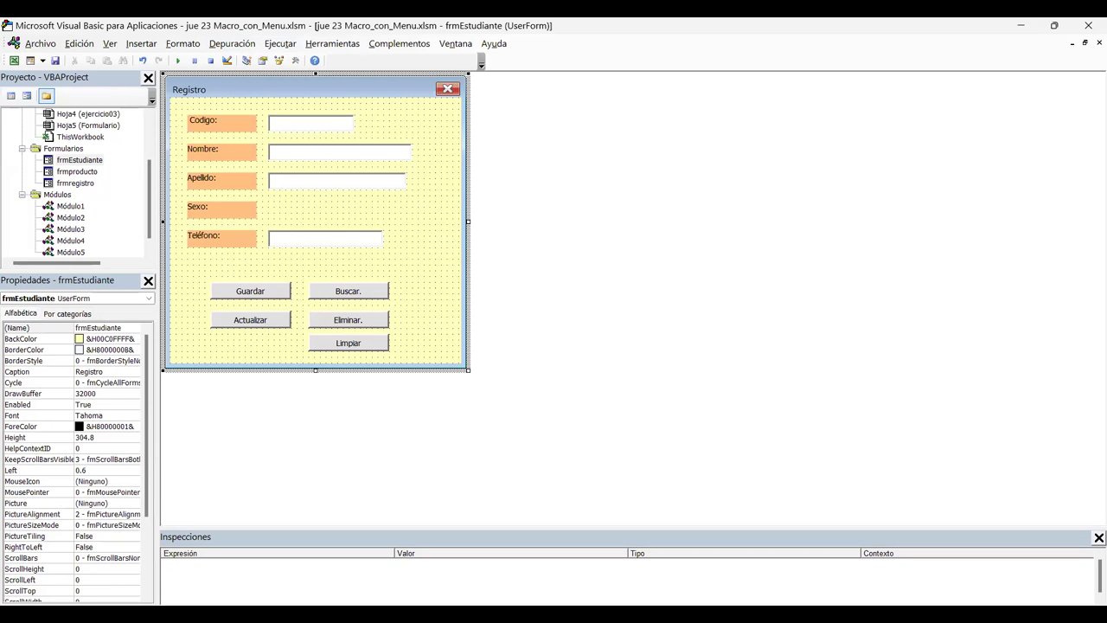
Draw a combo box beside the Sexo label, discarding a list box drawn first.
left_click(295, 60)
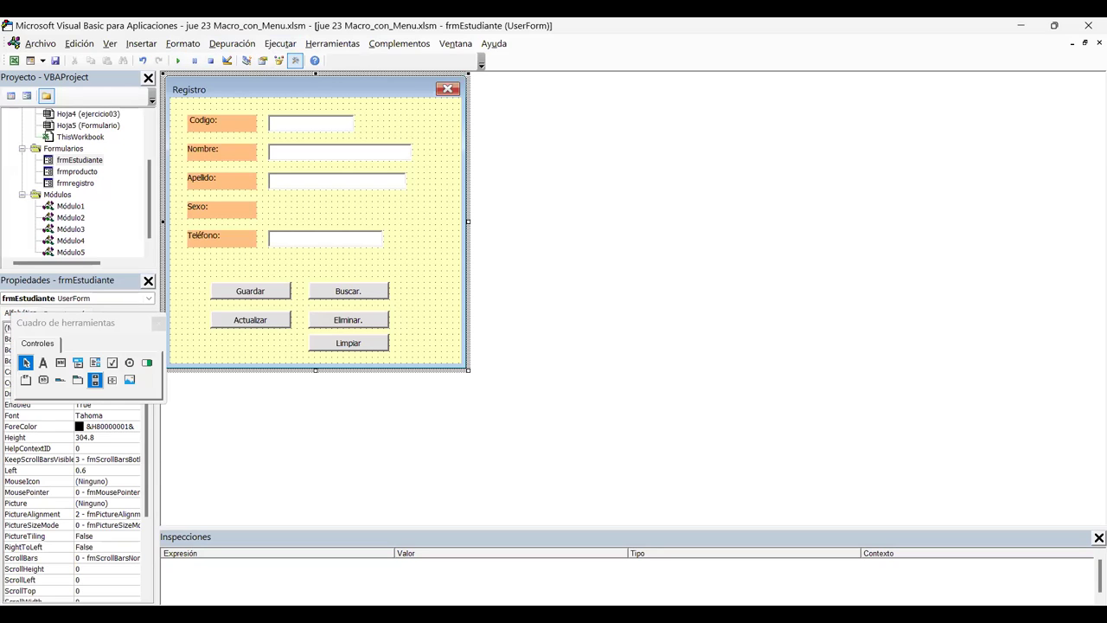
left_click(95, 363)
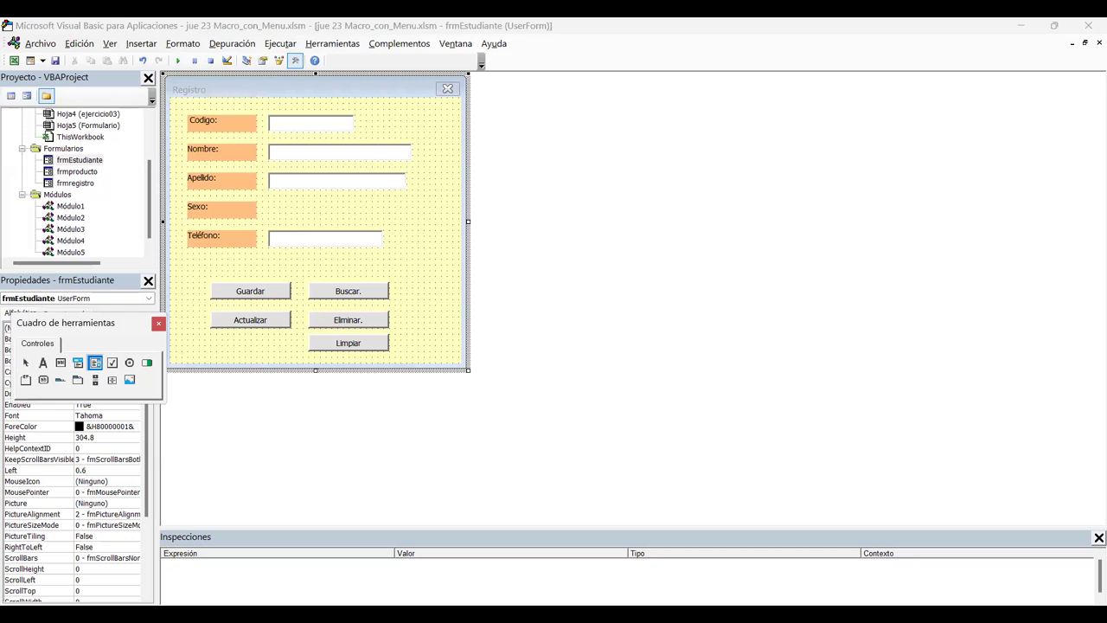
left_click_drag(267, 206, 356, 226)
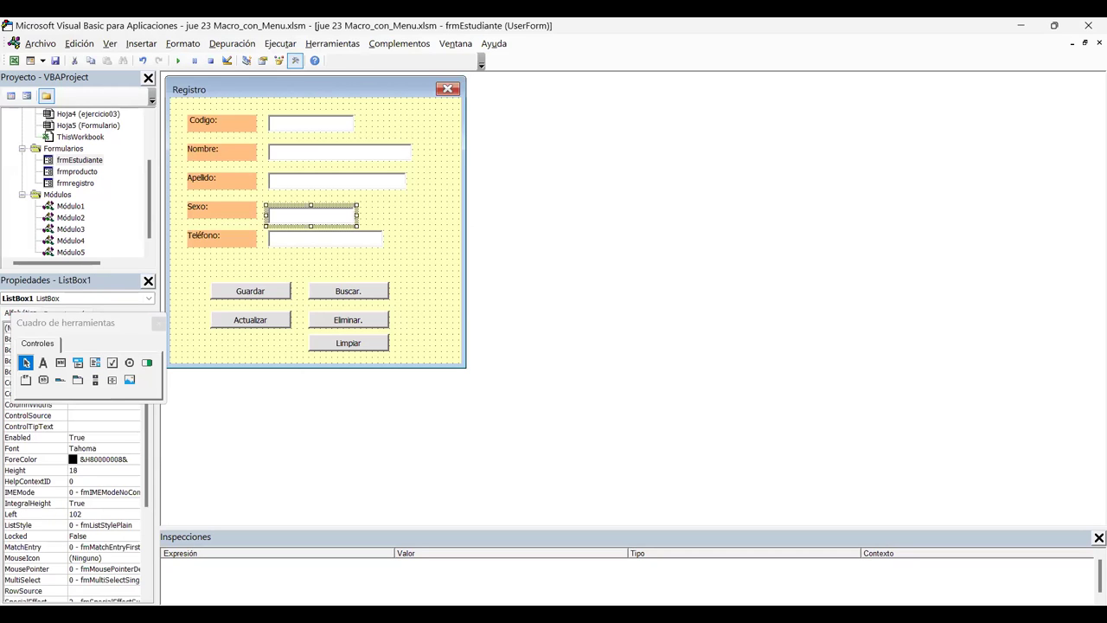
key("Delete")
key("ctrl+z")
key("Delete")
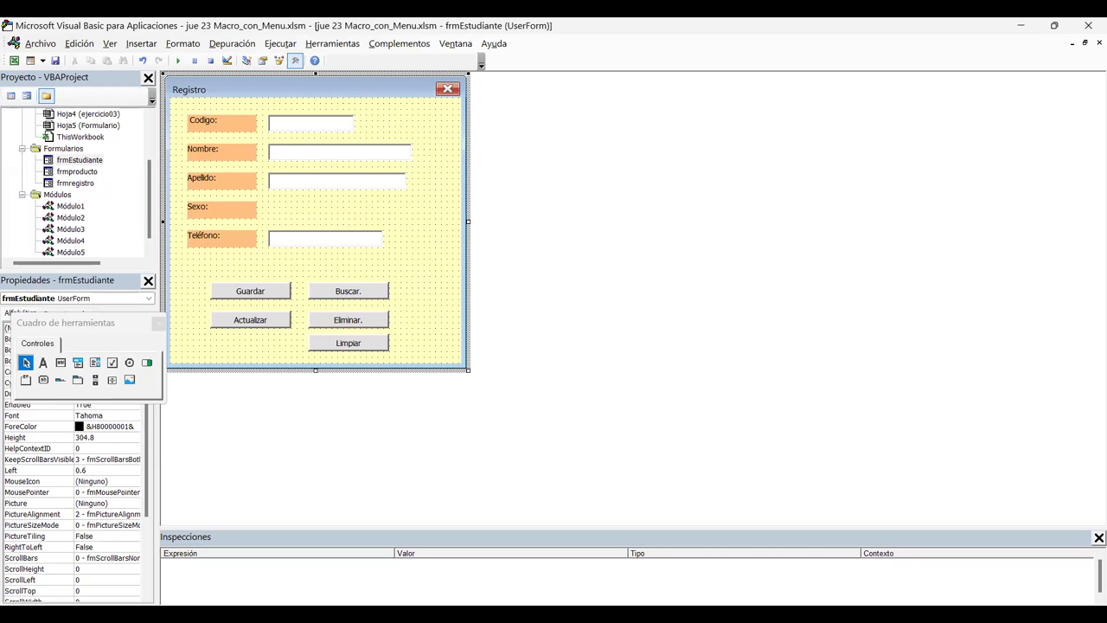
left_click(78, 363)
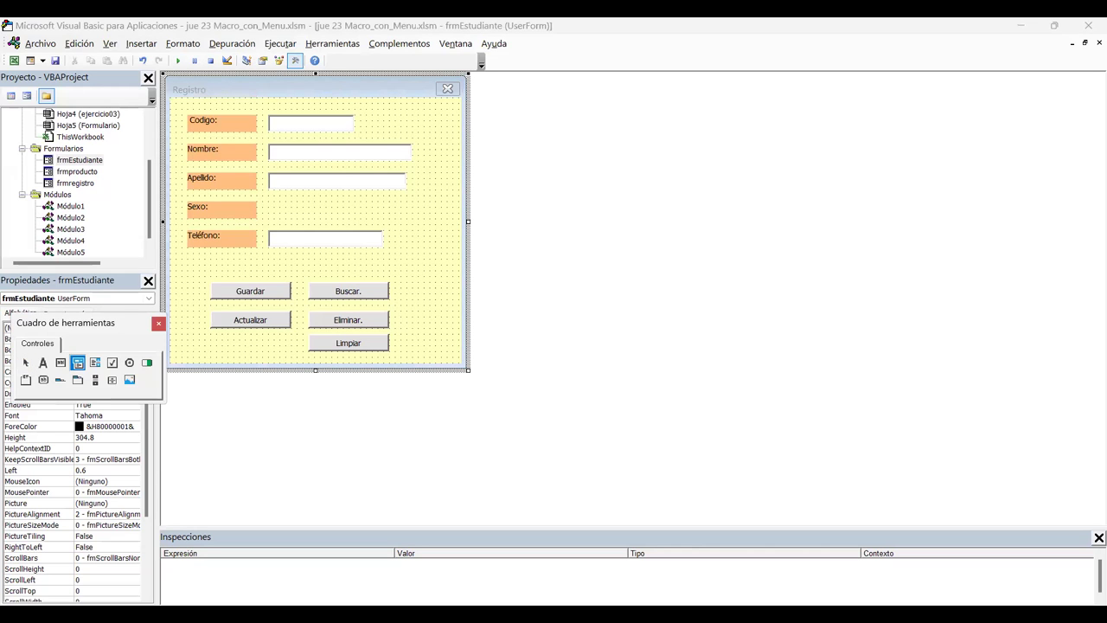
left_click_drag(268, 202, 378, 225)
Nudge the combo box up to align with Sexo, select the form and run it with F5.
left_click(416, 260)
left_click(320, 212)
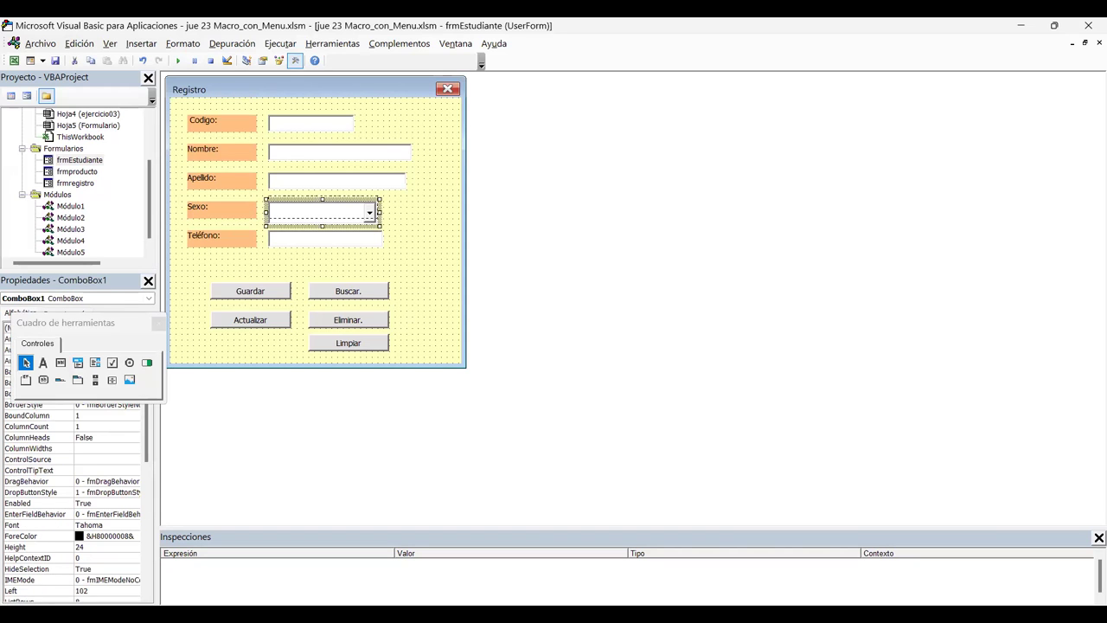
left_click_drag(320, 212, 320, 207)
left_click(415, 260)
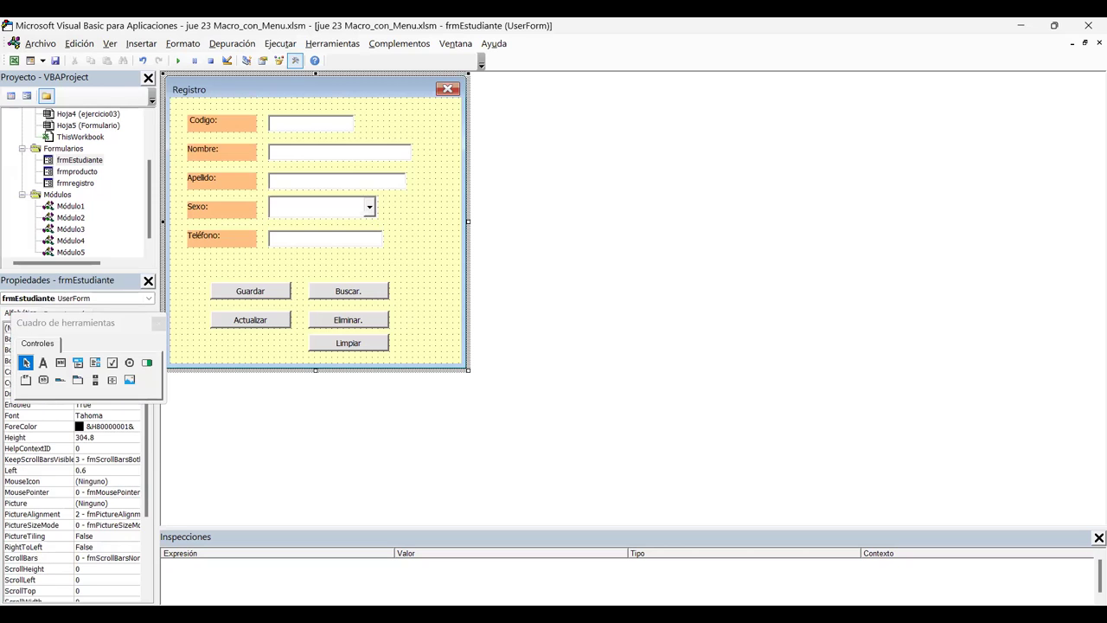
left_click(320, 207)
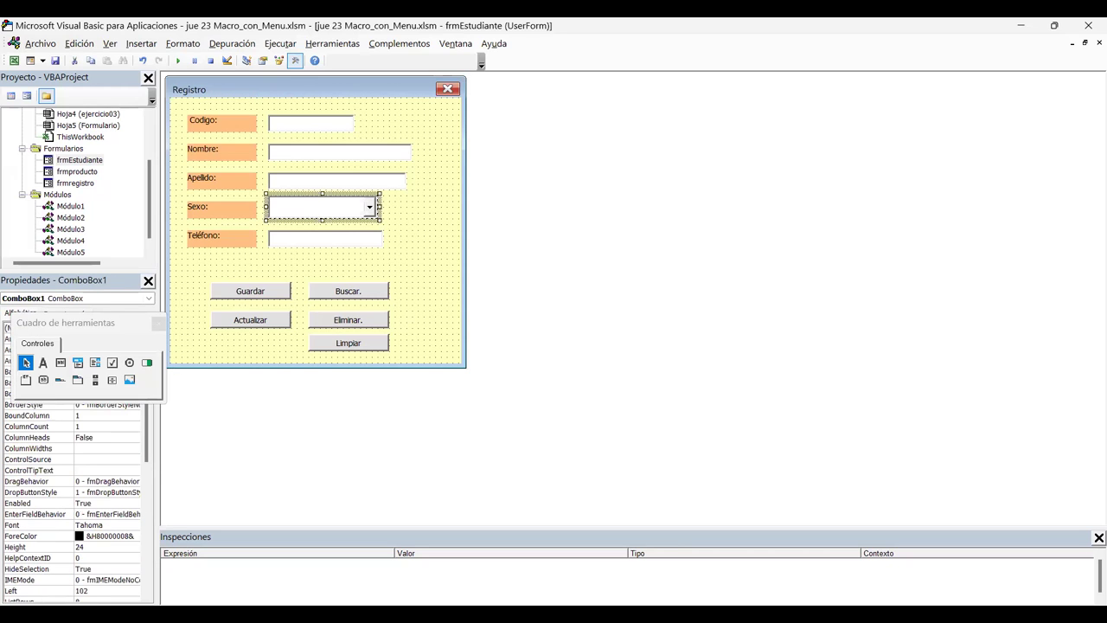
key("ctrl+z")
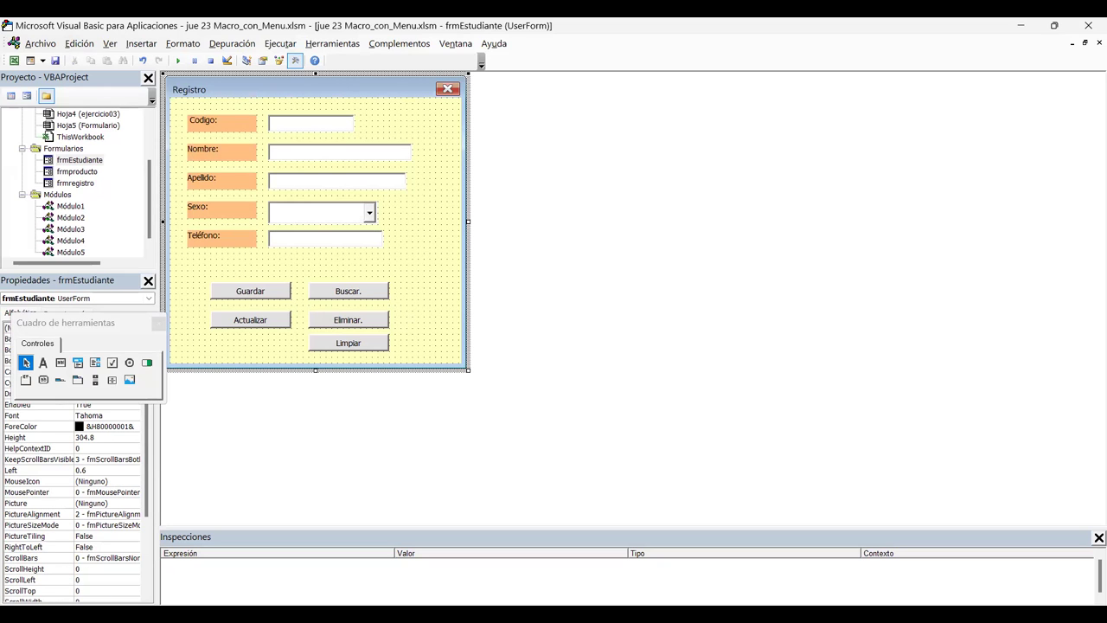
key("F5")
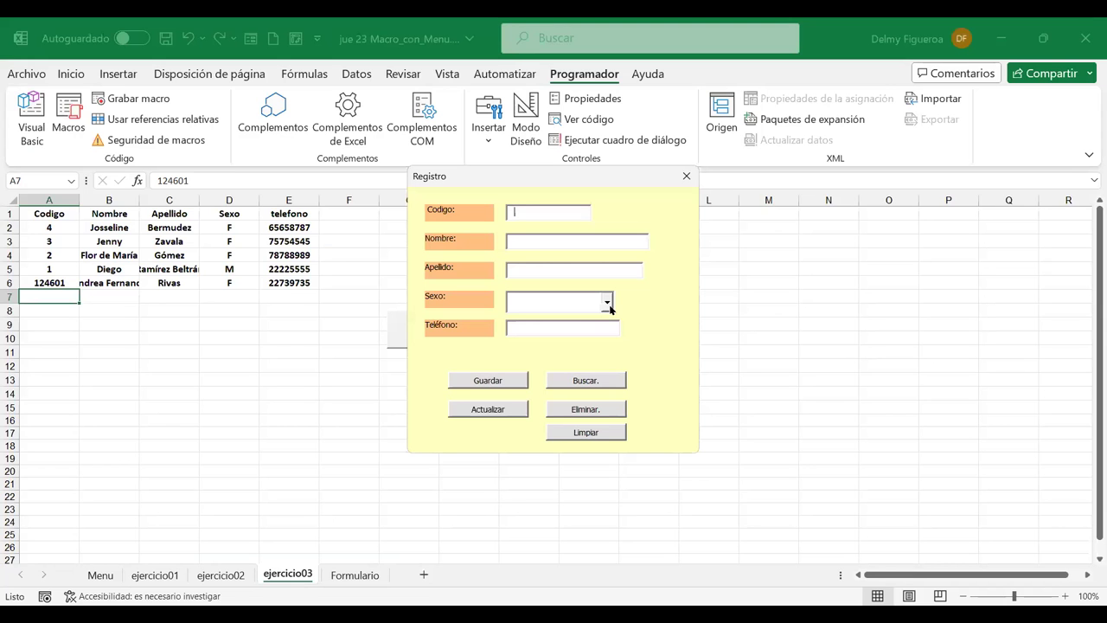
Check that the running Registro form's Sexo list is still empty.
left_click(610, 308)
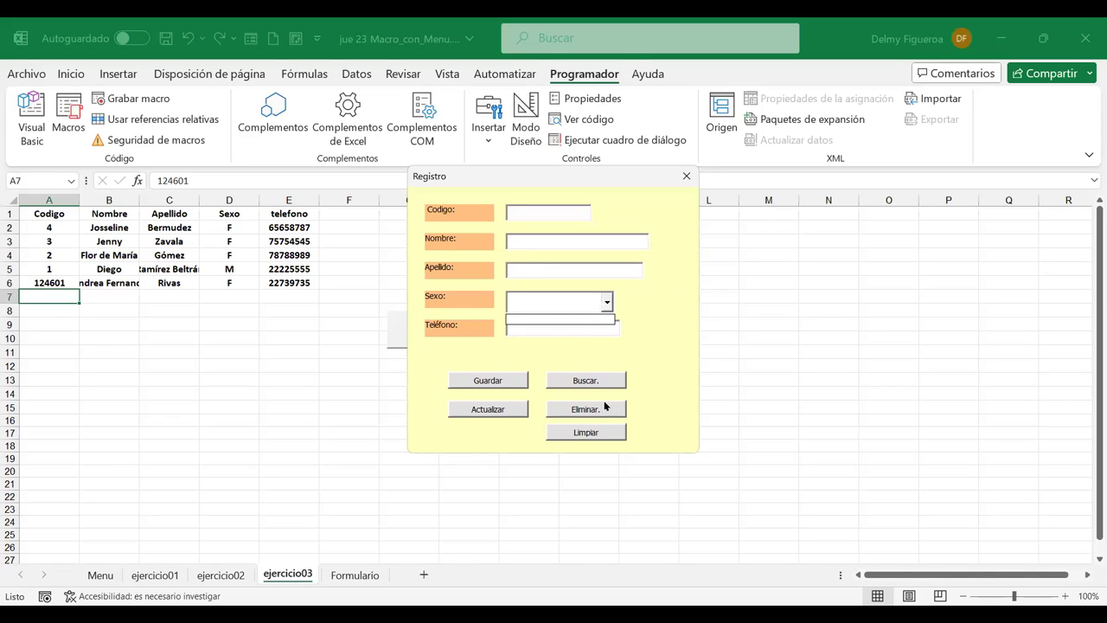
left_click(687, 176)
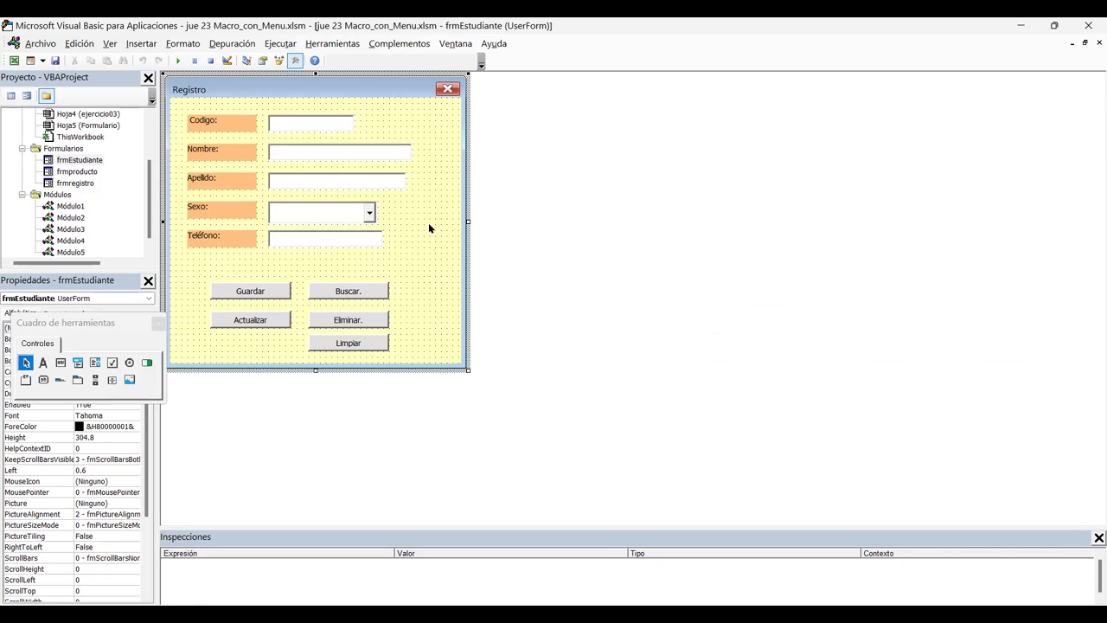
Open frmEstudiante's code and create a UserForm_Initialize procedure from the event list.
double_click(429, 228)
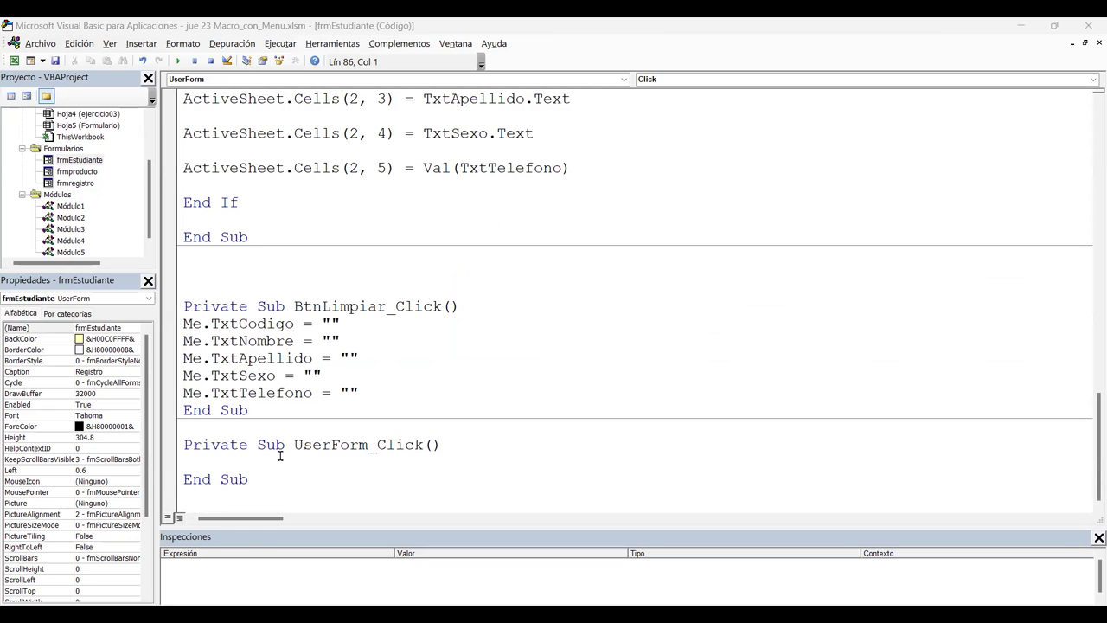
left_click(308, 457)
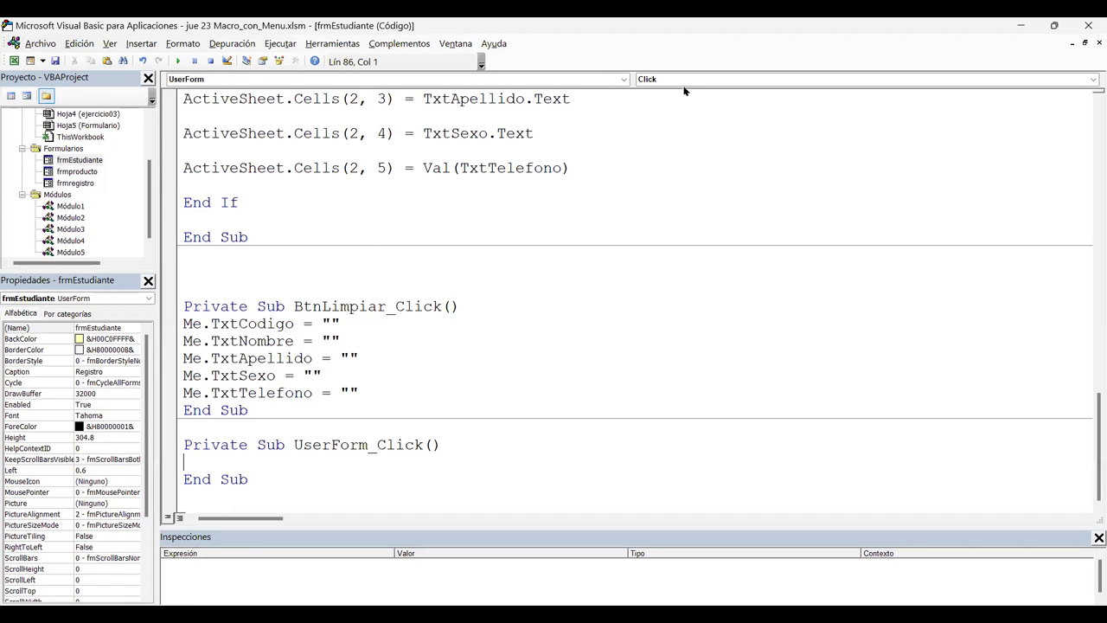
left_click(712, 79)
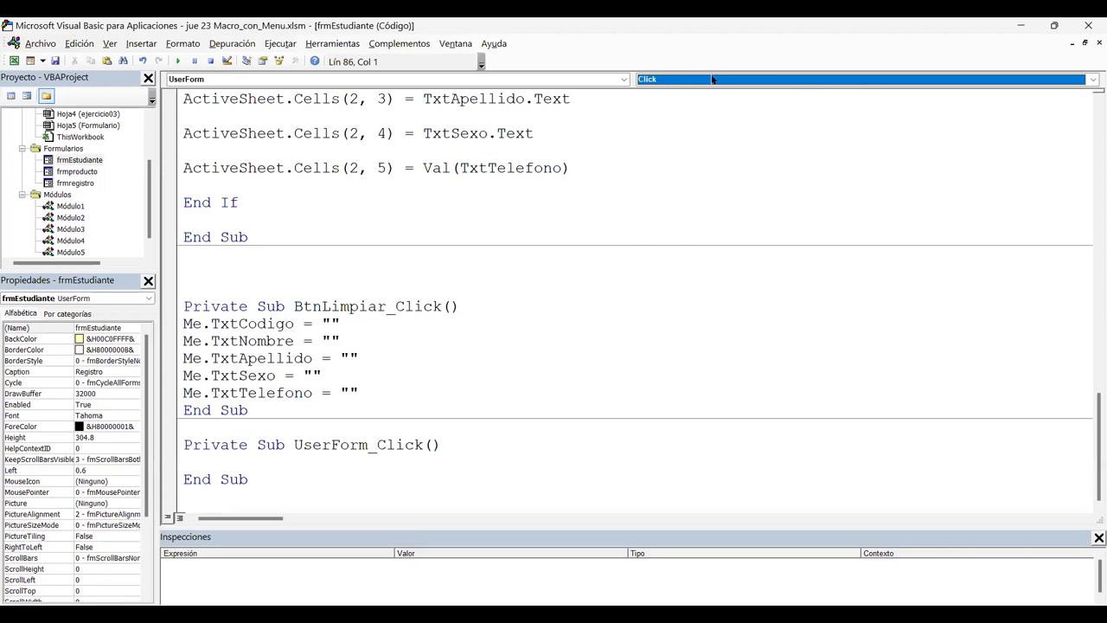
left_click(712, 80)
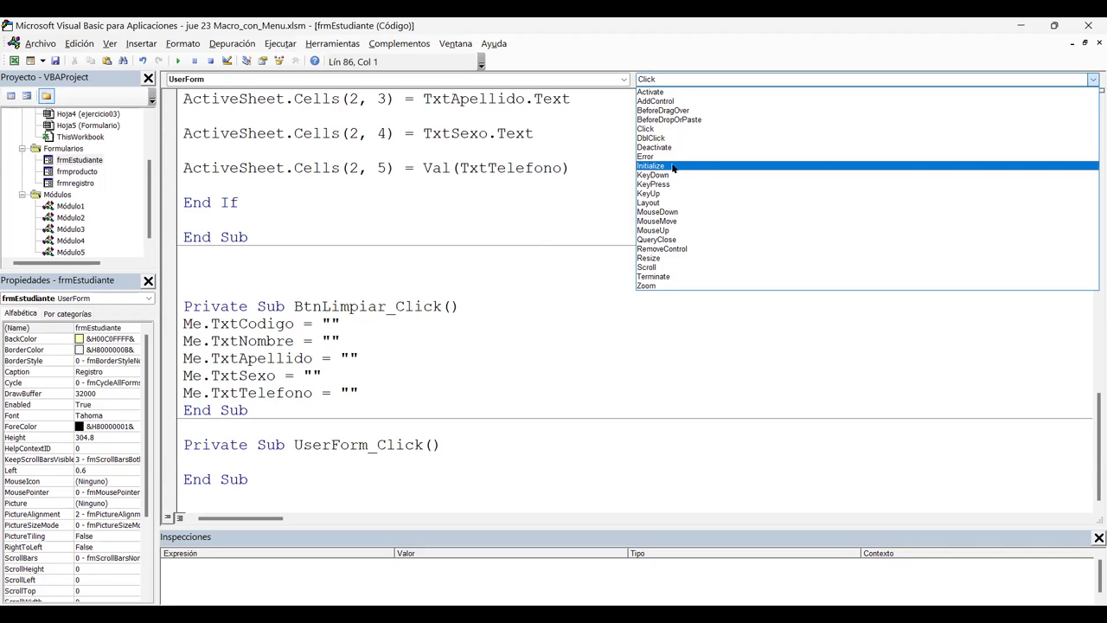
left_click(674, 167)
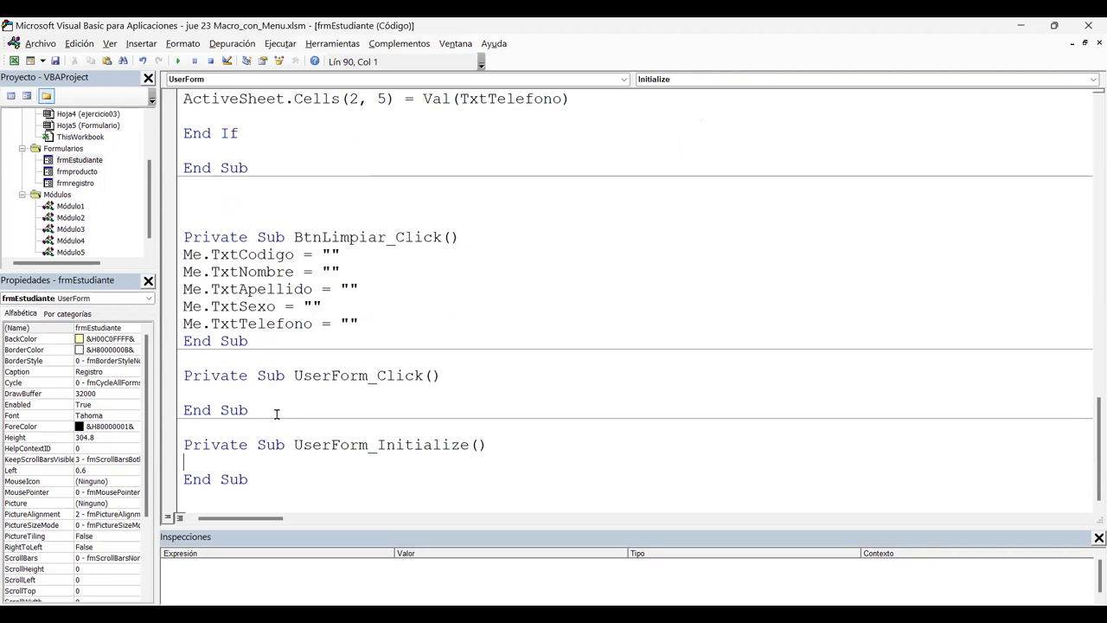
Delete the empty UserForm_Click procedure and begin Initialize with 'With Me'.
left_click_drag(277, 414, 168, 369)
key("Delete")
left_click(204, 462)
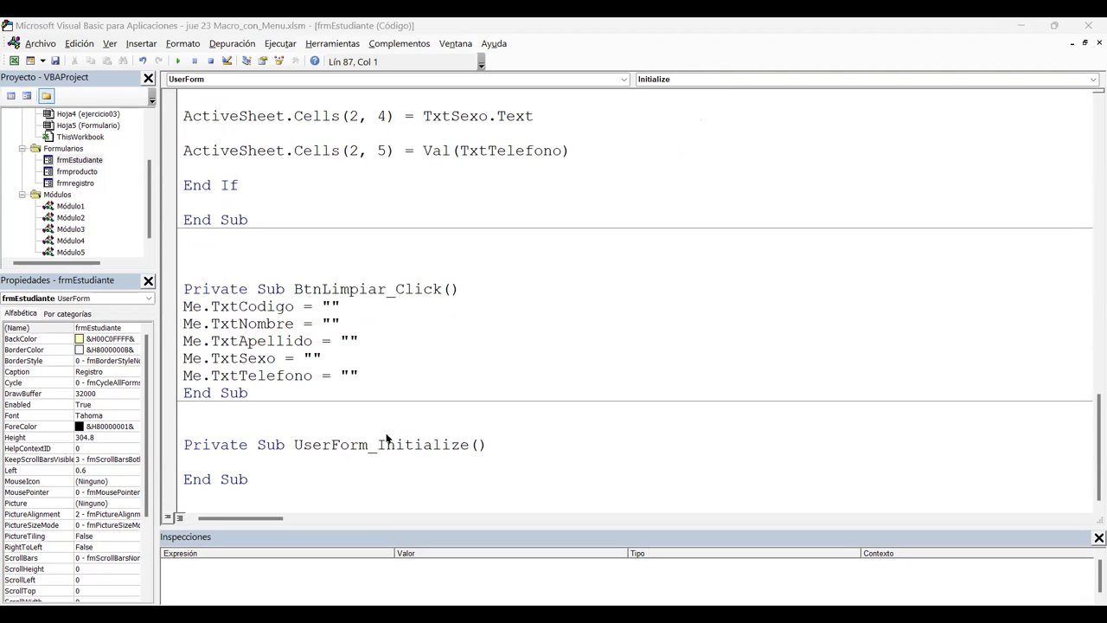
type("with")
type("me")
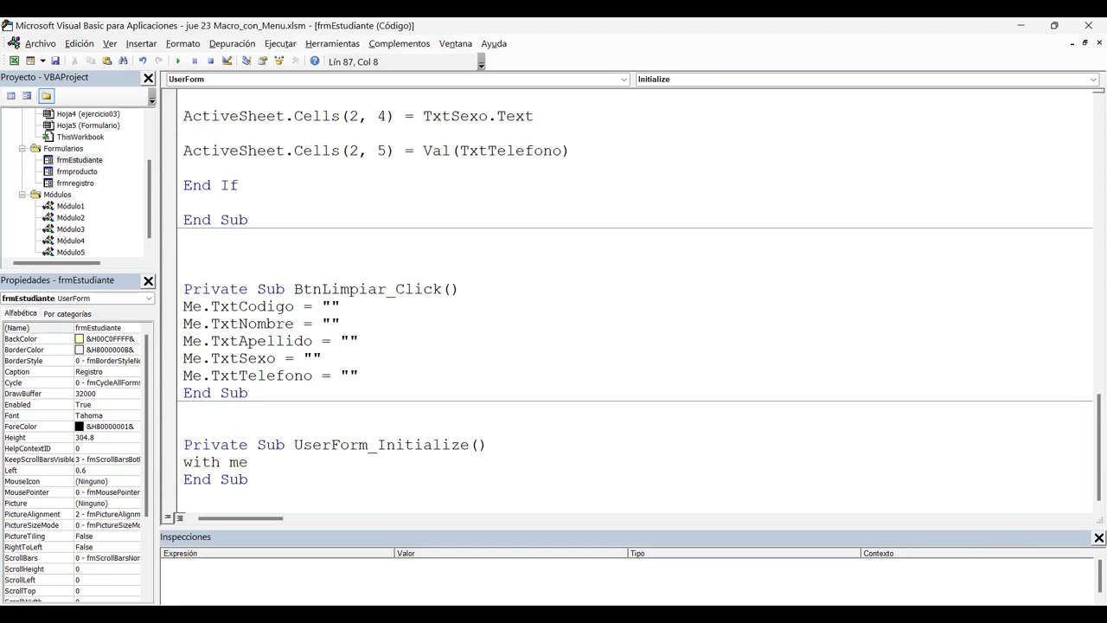
double_click(79, 160)
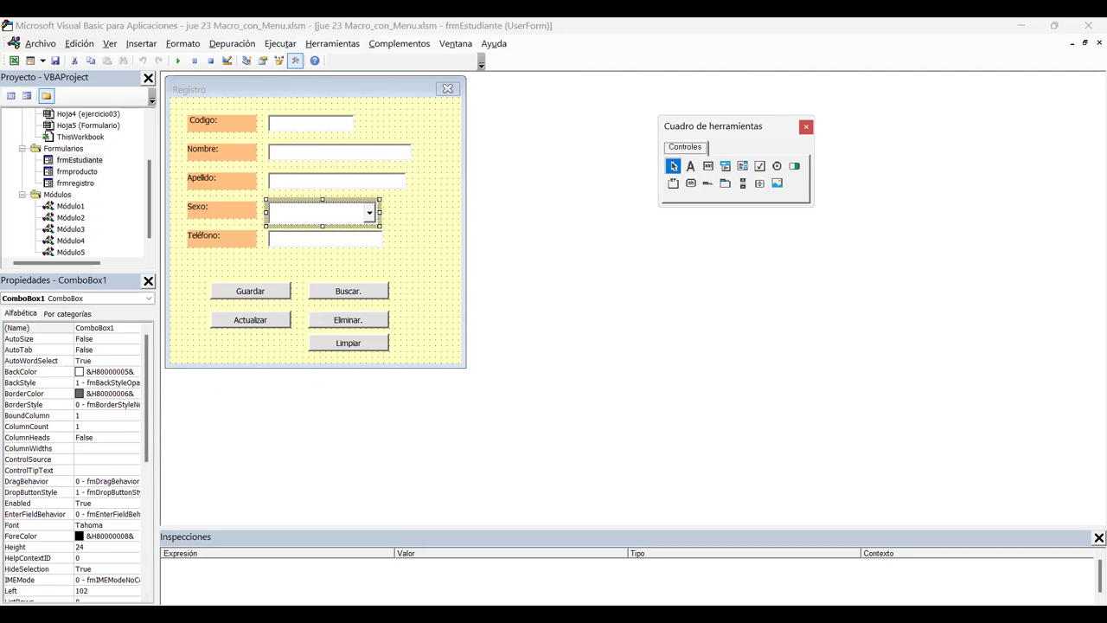
Set the combo box's (Name) property to cmbSexo, then switch to the code with F7.
left_click(806, 127)
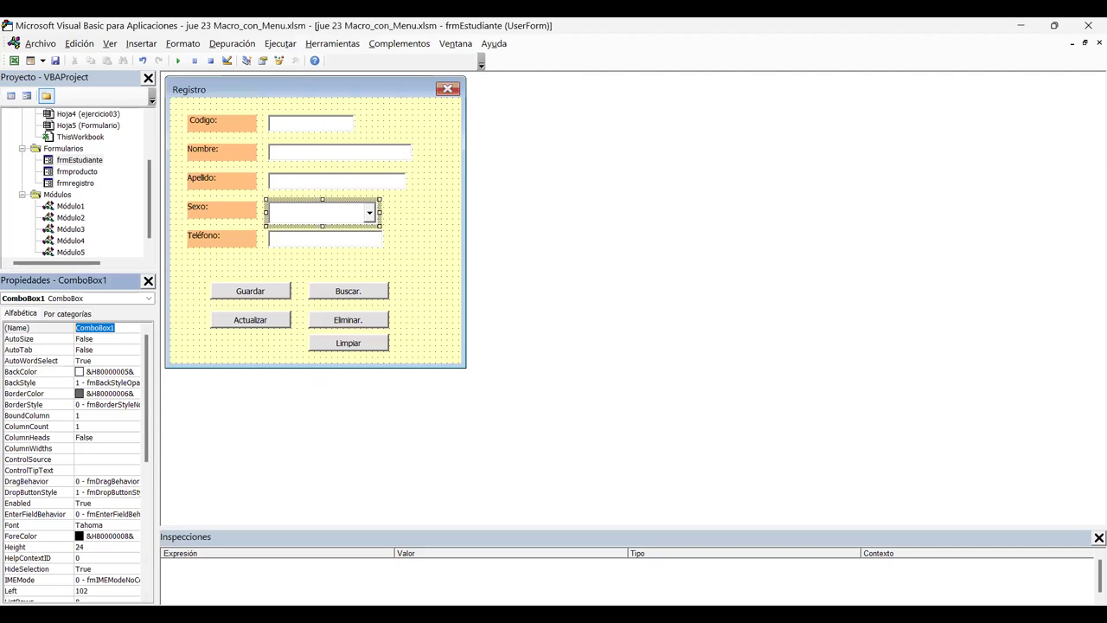
type("cmbEs")
key("BackSpace")
key("BackSpace")
type("S")
type("exo")
key("Return")
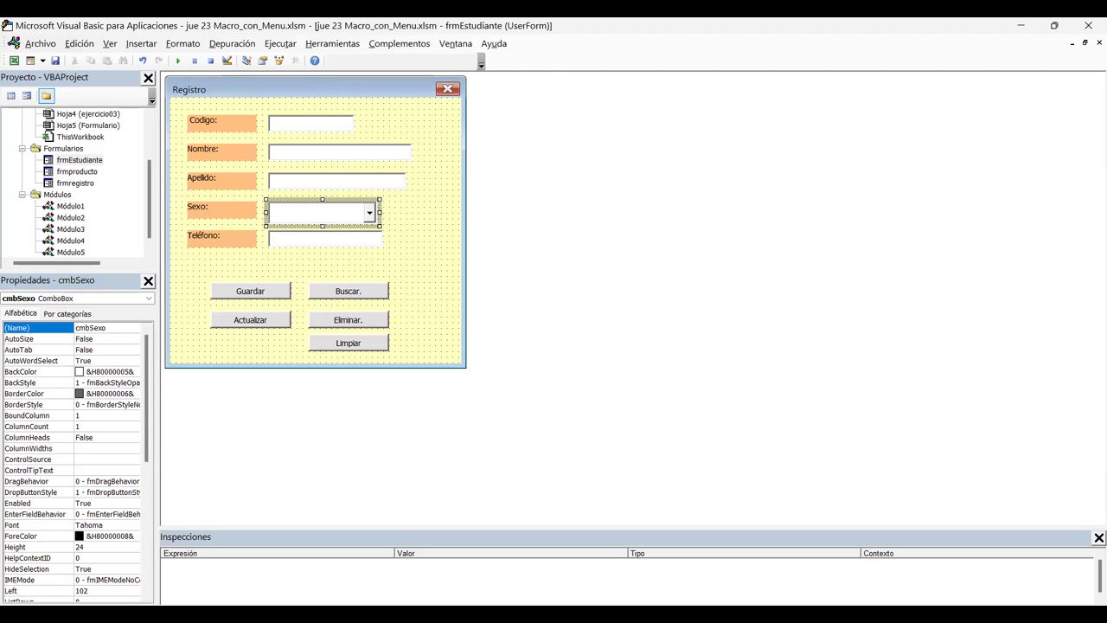
key("F7")
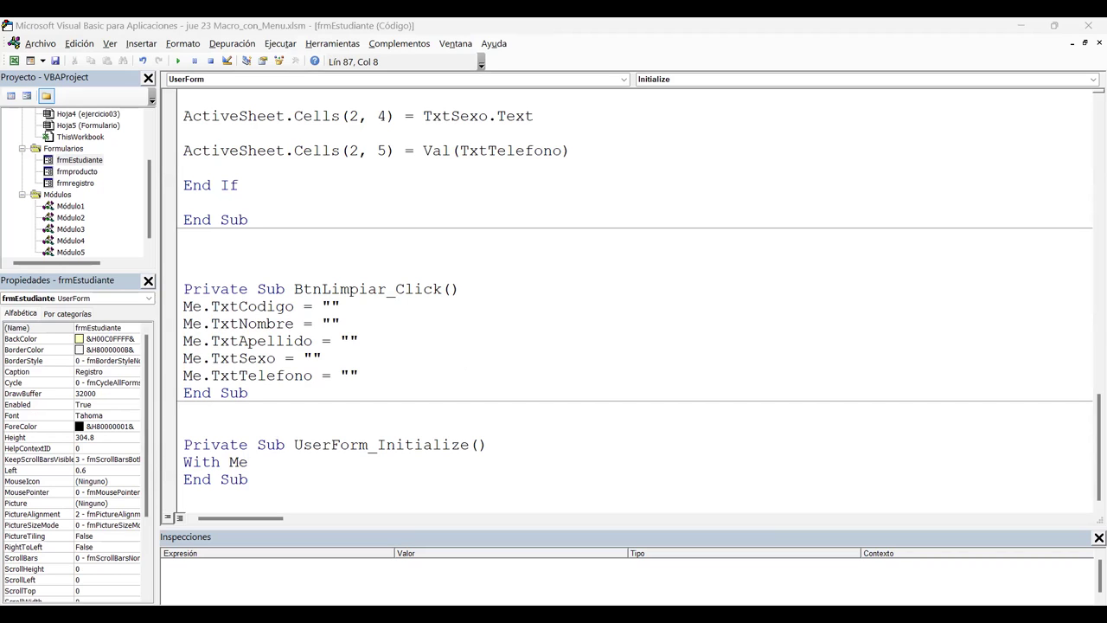
Complete With Me.cmbSexo and add .AddItem lines for "Femenino" and "Masculino".
type(".cm")
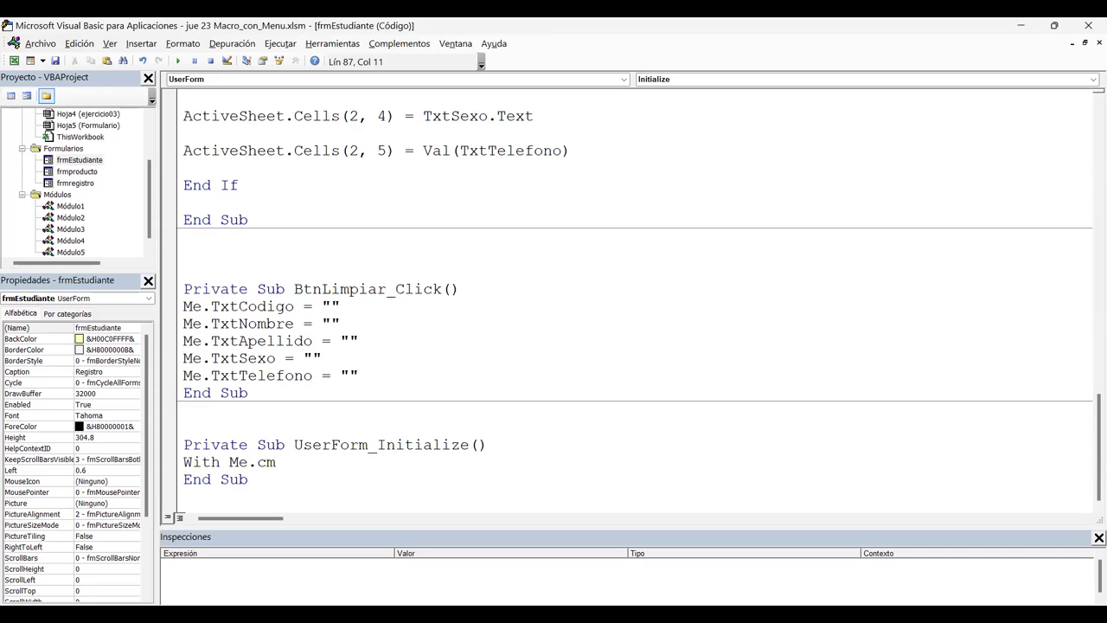
type("bSexo")
key("Return")
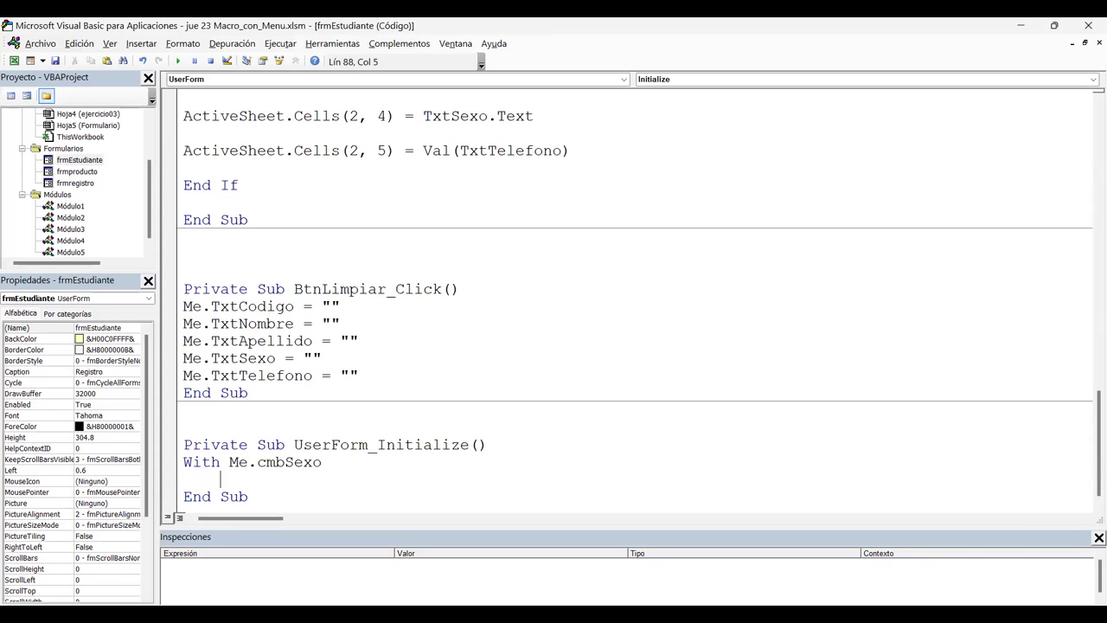
type(".a")
key("ctrl+space")
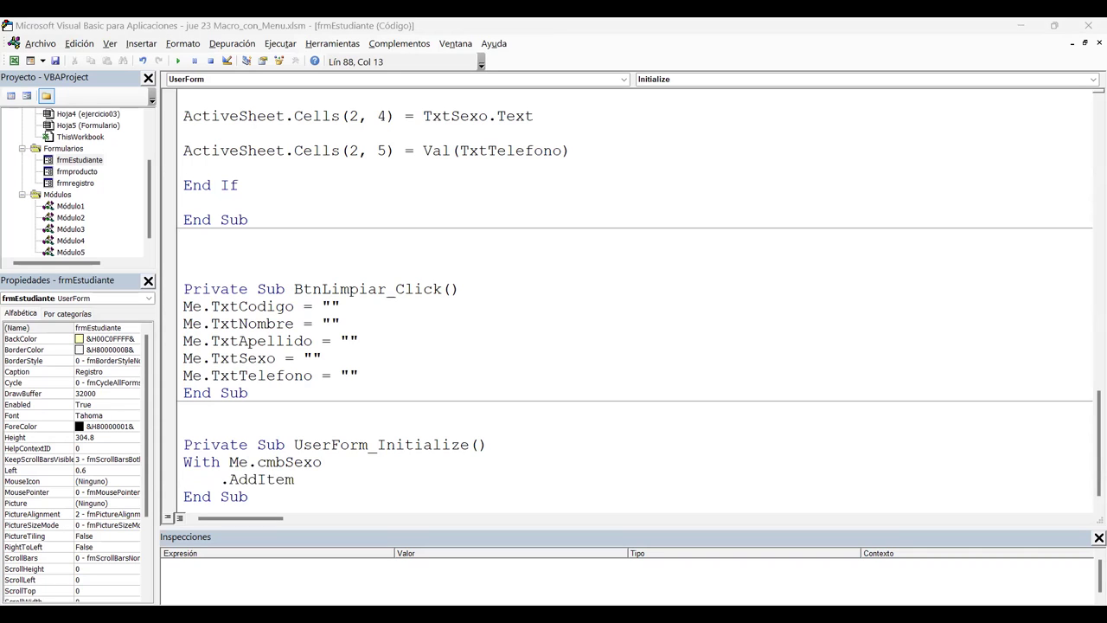
type("\"Femenino")
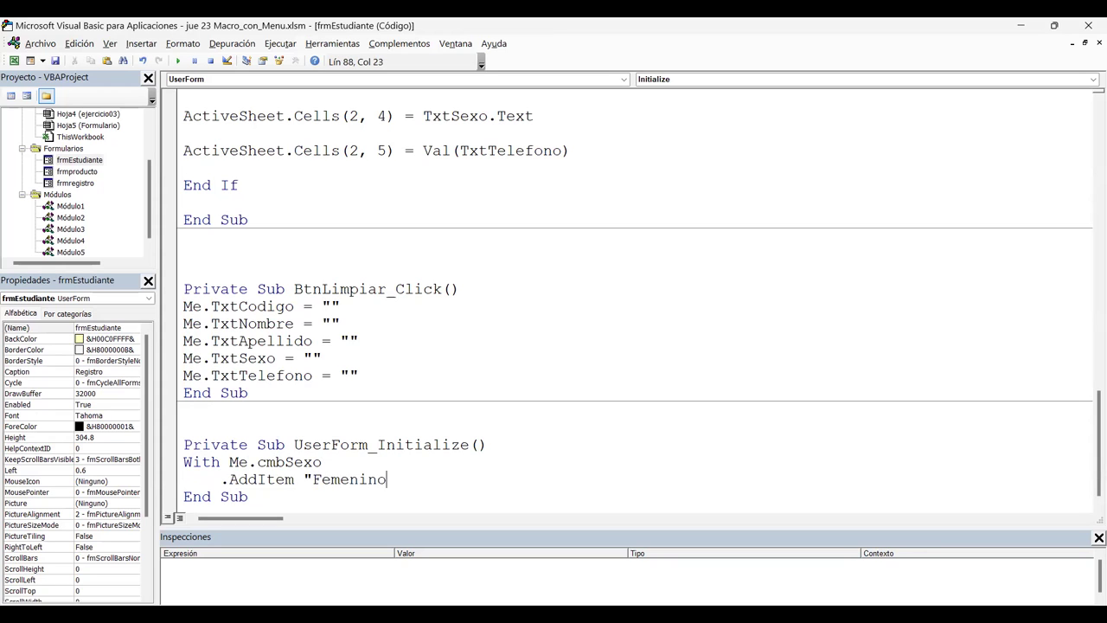
type("\"")
key("Return")
type(".addItem ")
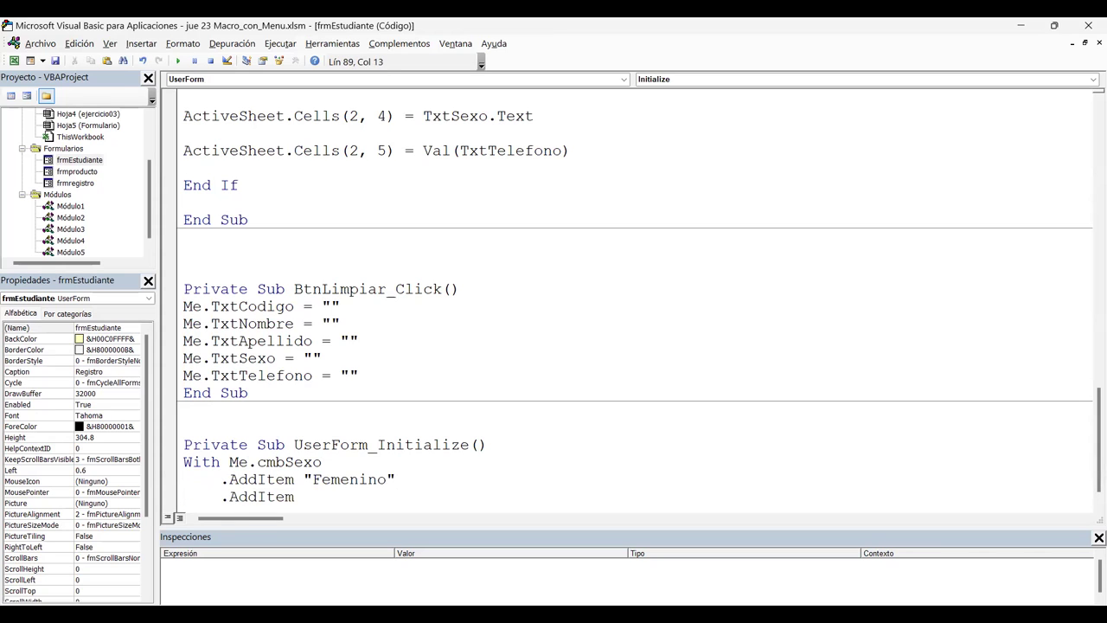
type("\"Mascui")
key("BackSpace")
key("BackSpace")
type("ulino\"")
Run the Initialize procedure with F5, which reports an expected End With error.
scroll(640, 306, "down", 1)
left_click(489, 411)
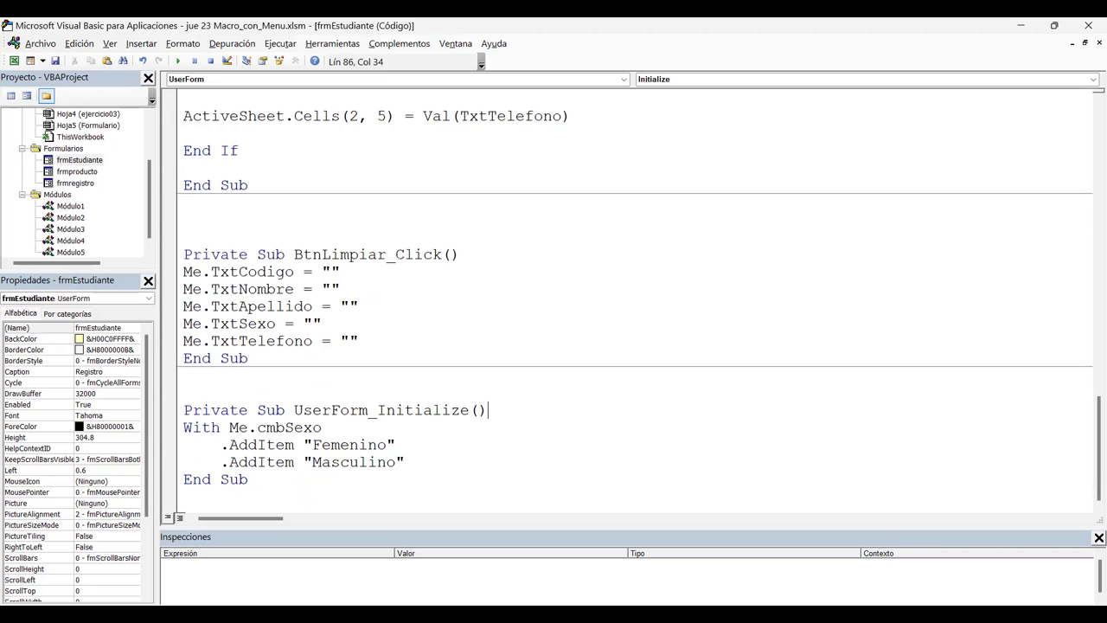
key("F5")
key("F5")
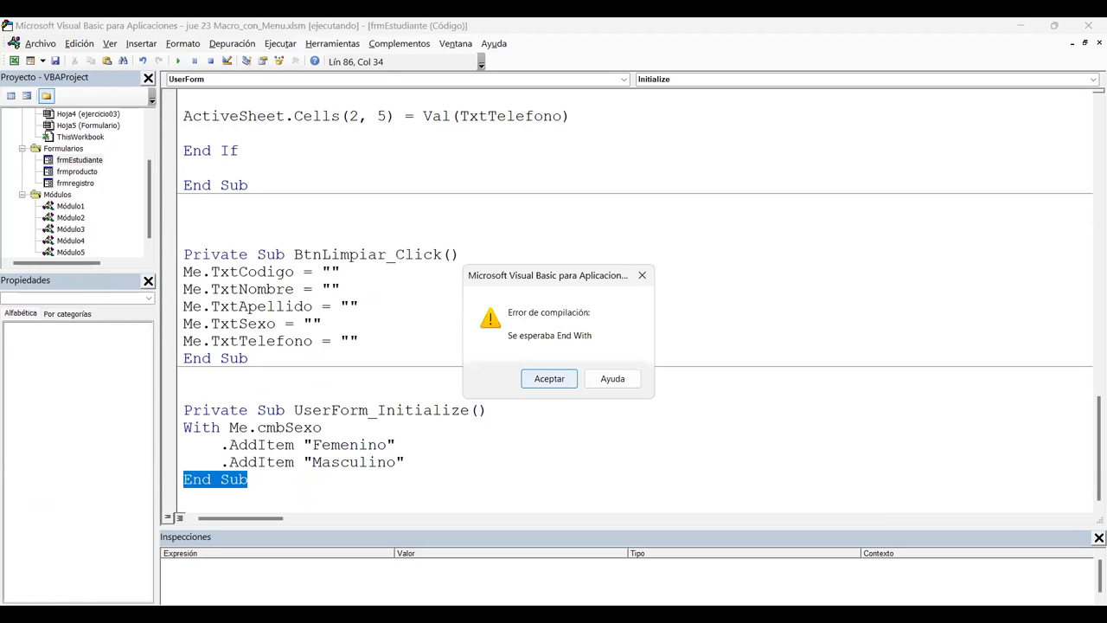
Dismiss the compile error and add End With after the .AddItem "Masculino" line.
key("Return")
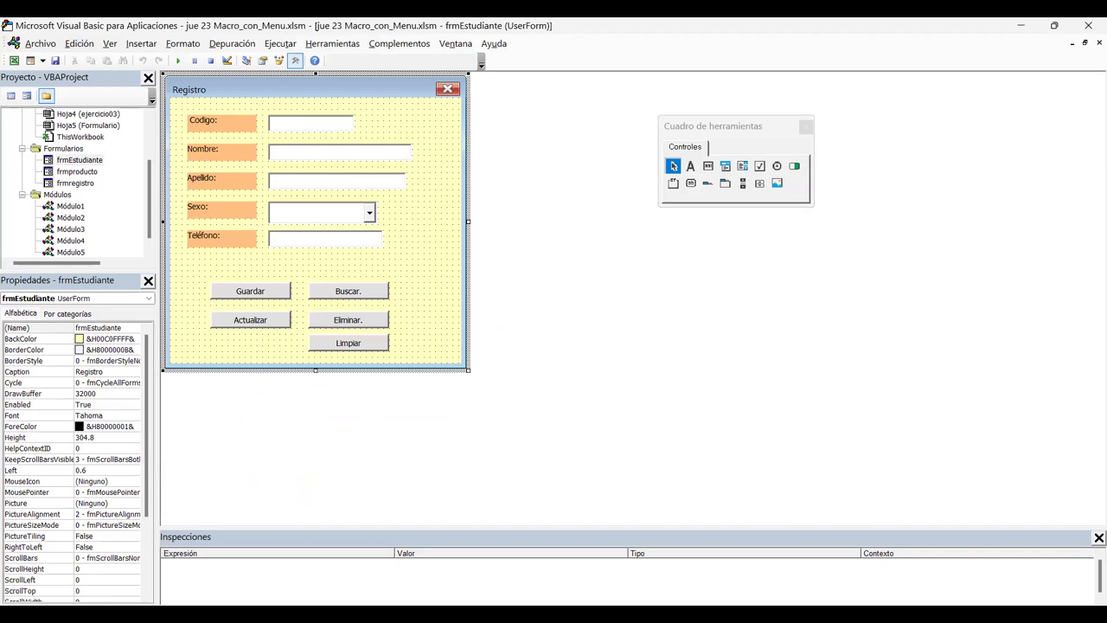
key("F7")
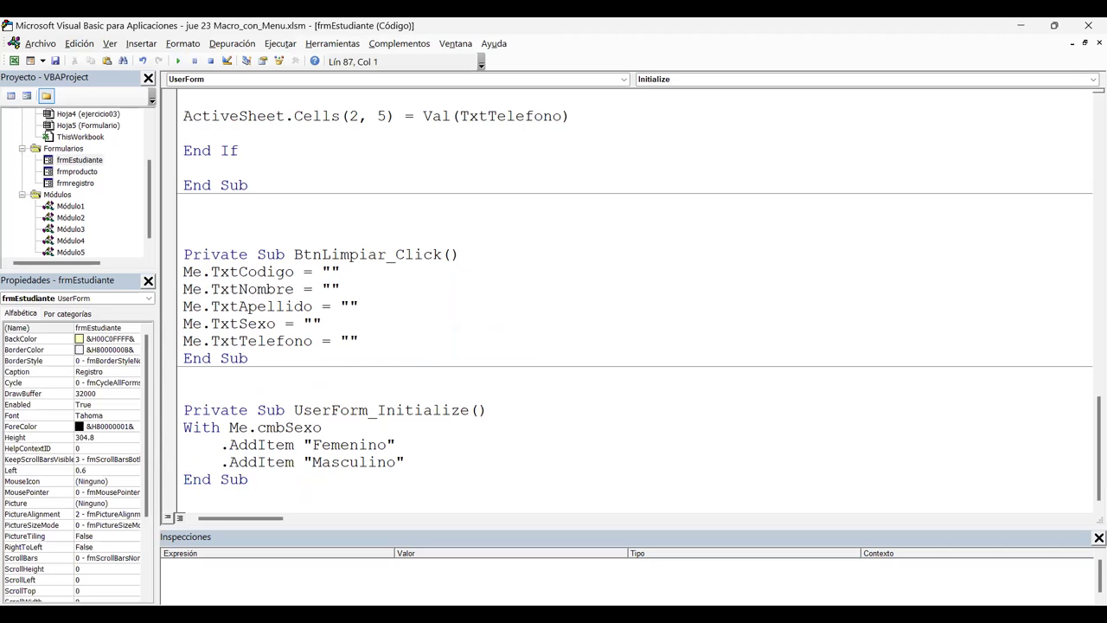
left_click(404, 462)
key("Return")
key("BackSpace")
type("end with")
key("Down")
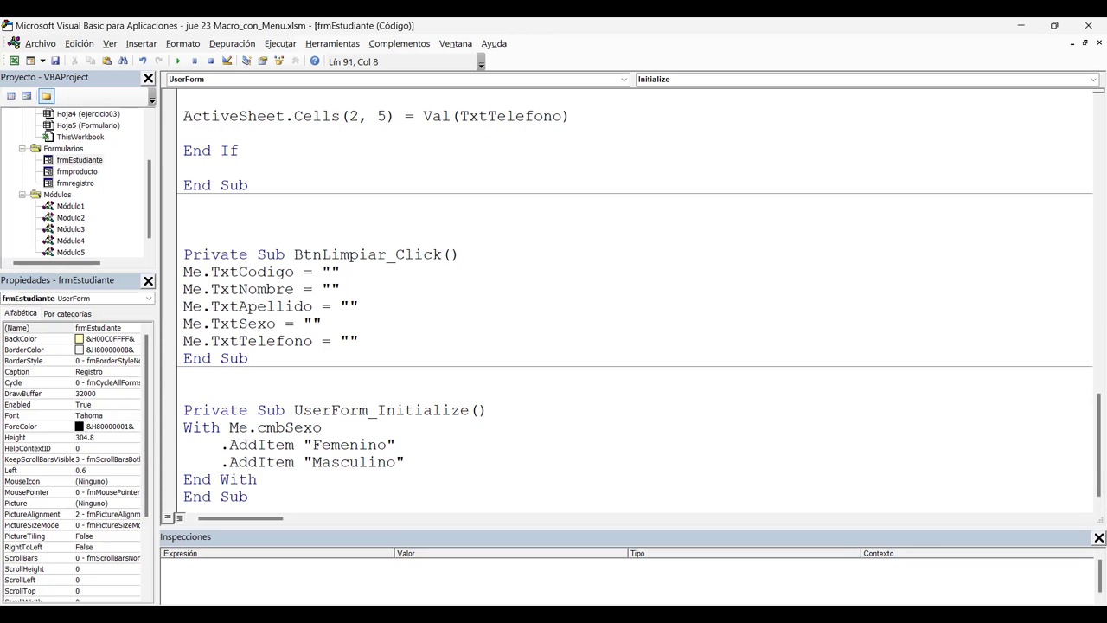
left_click(260, 462)
Run the form and check the Sexo list's options.
left_click(177, 60)
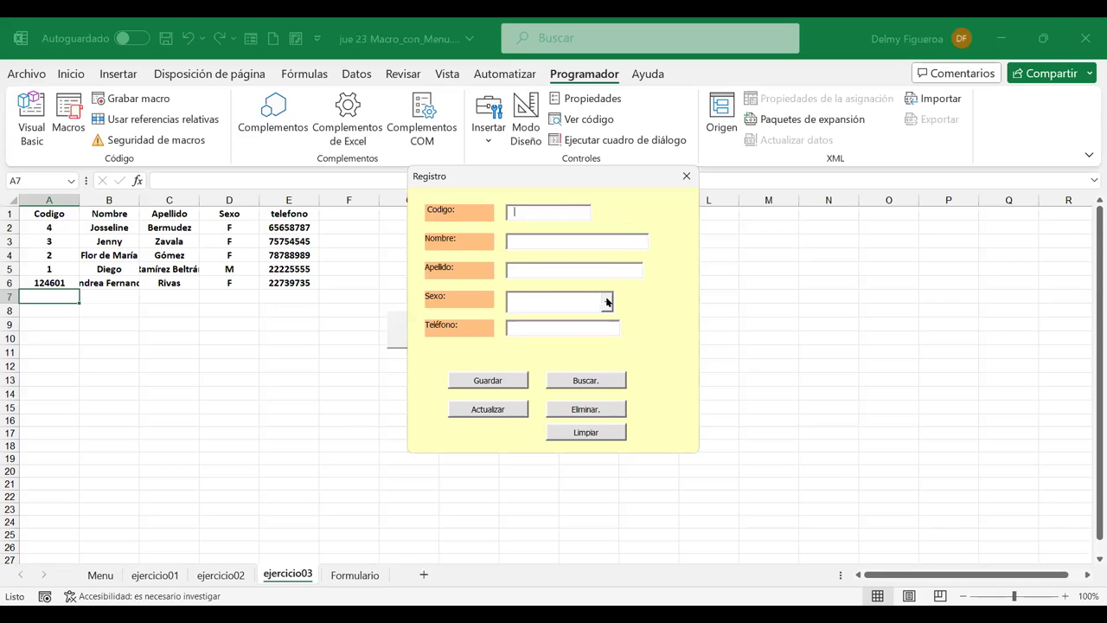
left_click(606, 301)
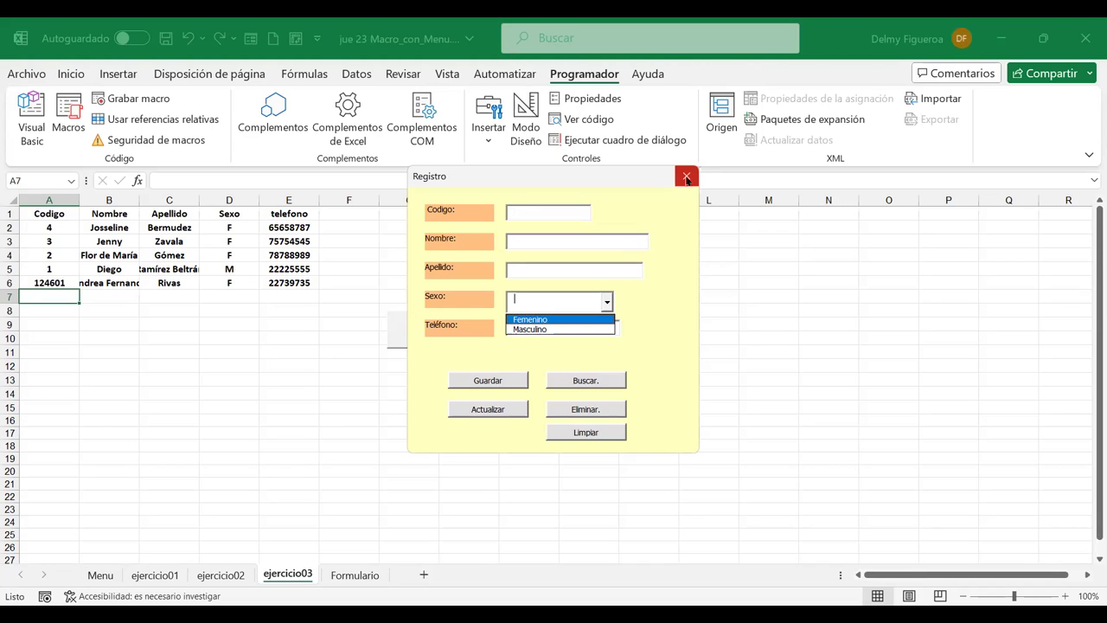
left_click(686, 177)
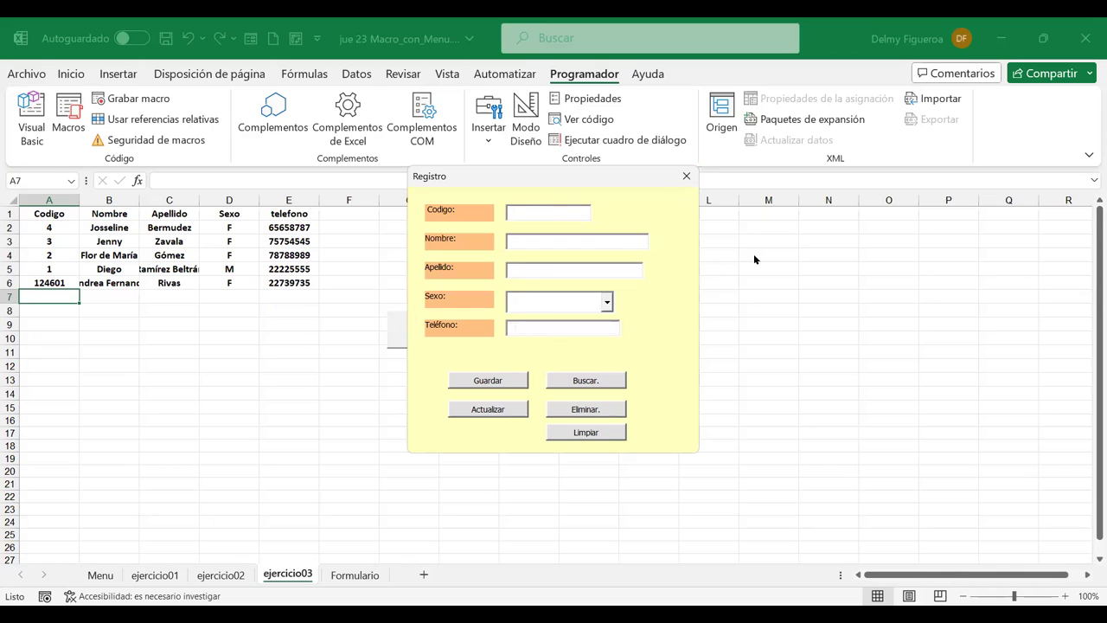
Enter code 5, the student's name, Sexo Femenino and a phone number, then save with Guardar.
type("5")
left_click(566, 246)
type("KArina")
key("BackSpace")
key("BackSpace")
key("BackSpace")
key("BackSpace")
key("BackSpace")
left_click(609, 303)
left_click(546, 324)
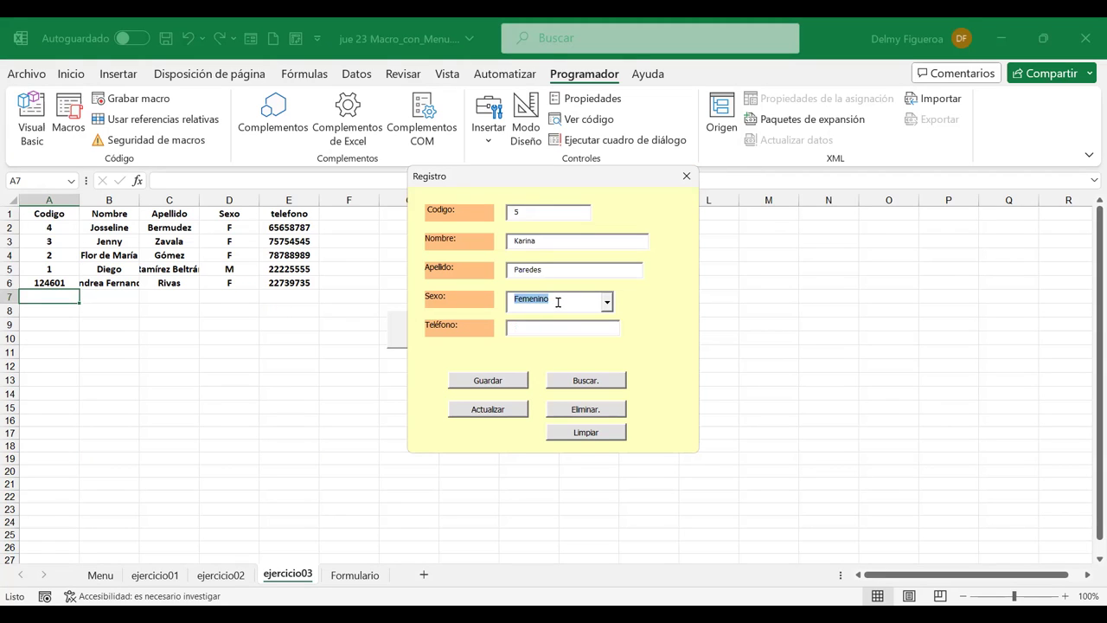
left_click(552, 325)
type("74747878")
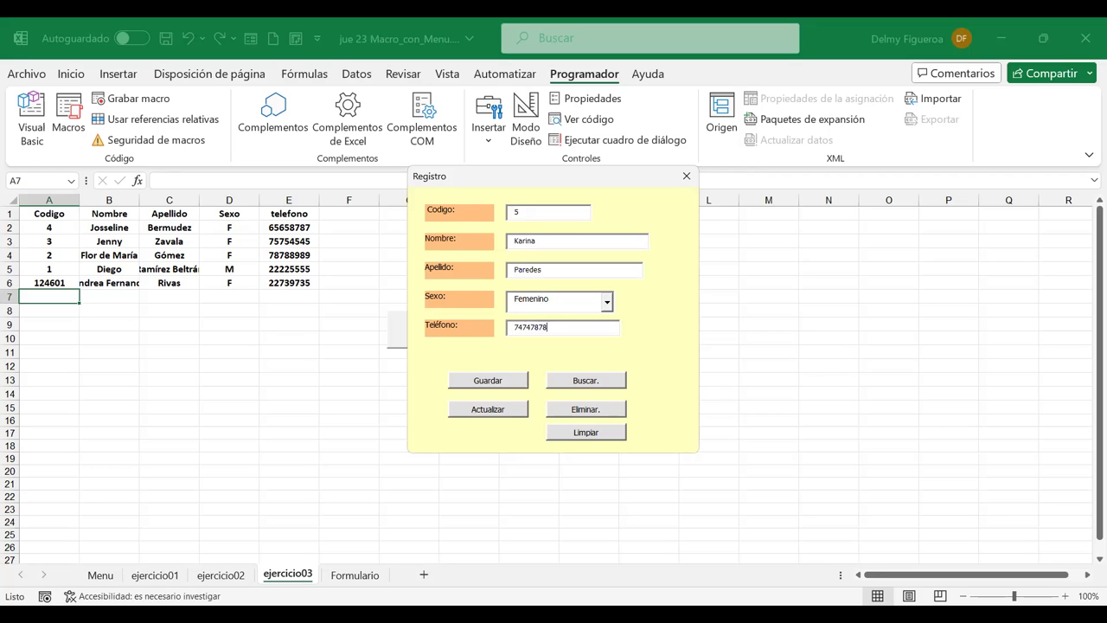
left_click(488, 379)
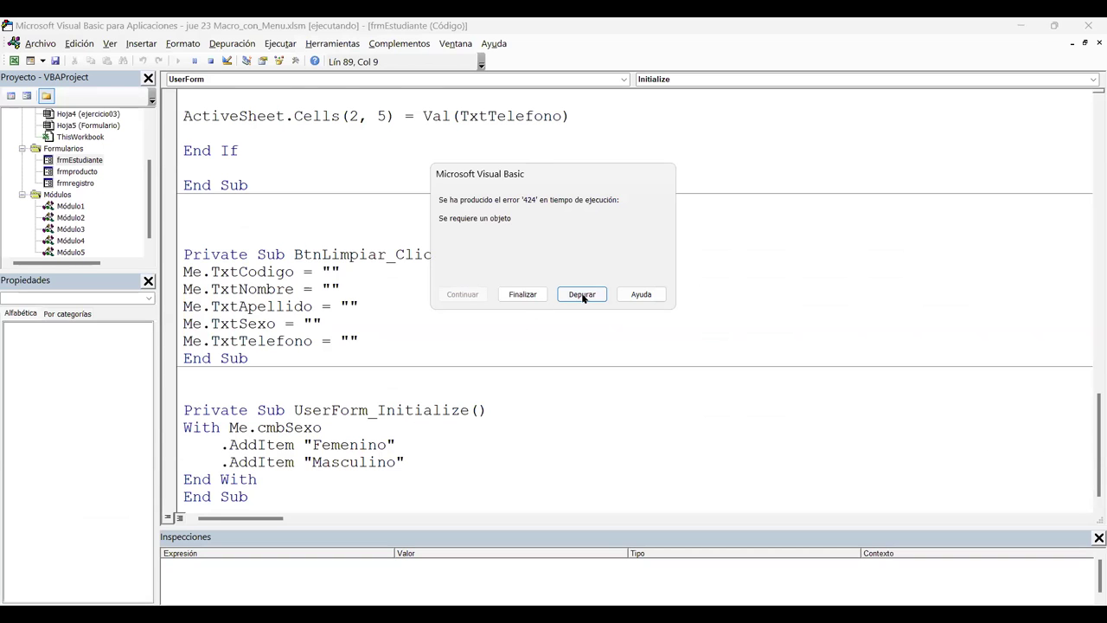
Inspect the failing line, reset the run, and open the Guardar button's code.
left_click(562, 290)
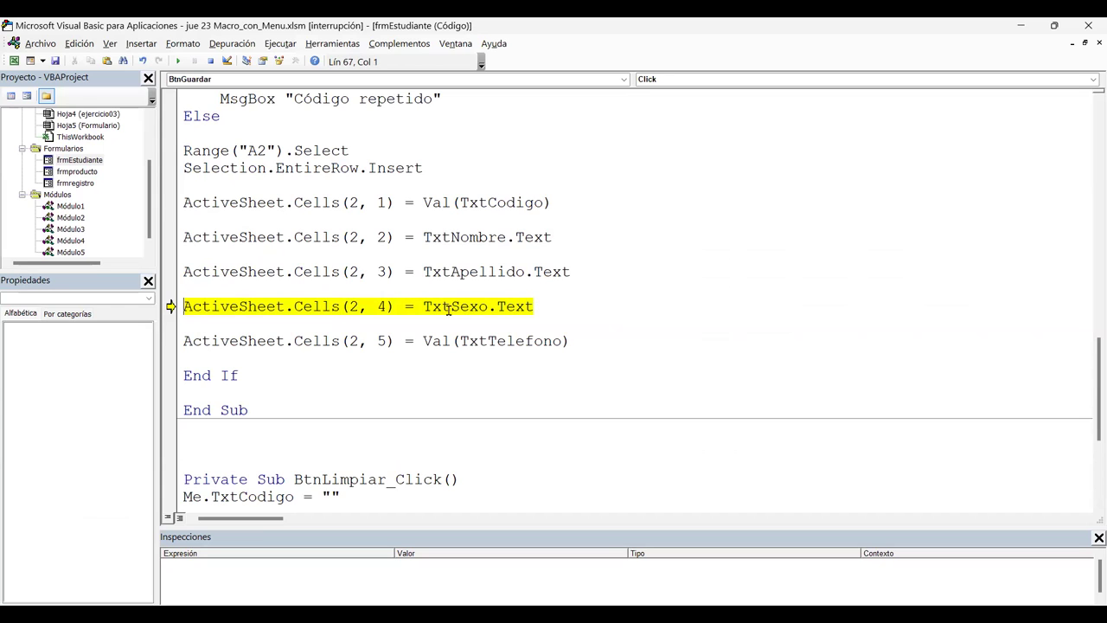
left_click(210, 62)
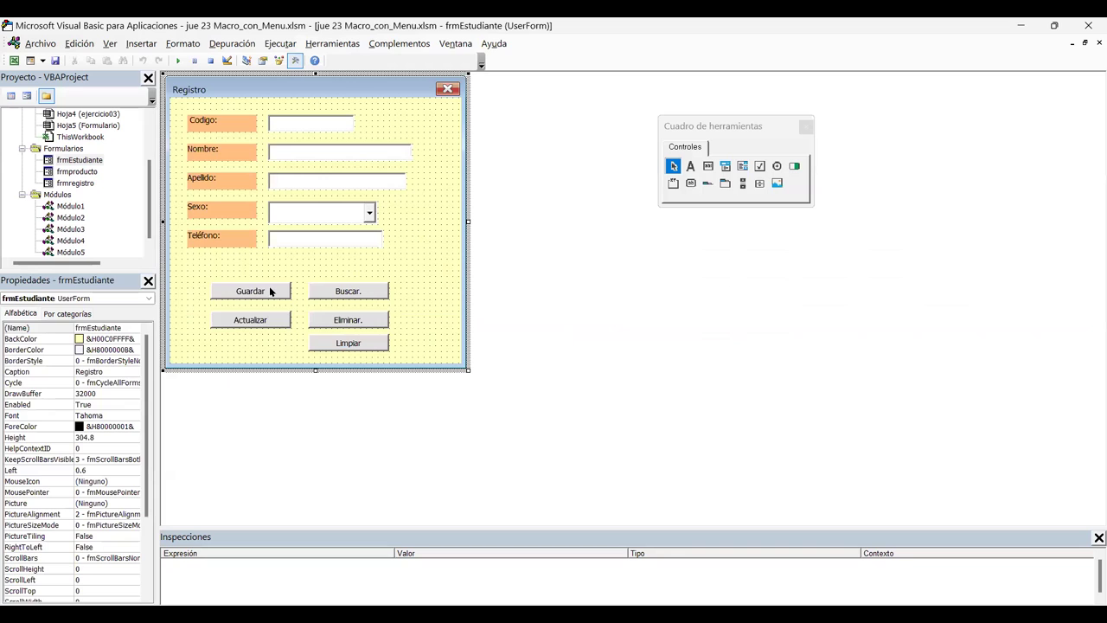
double_click(270, 291)
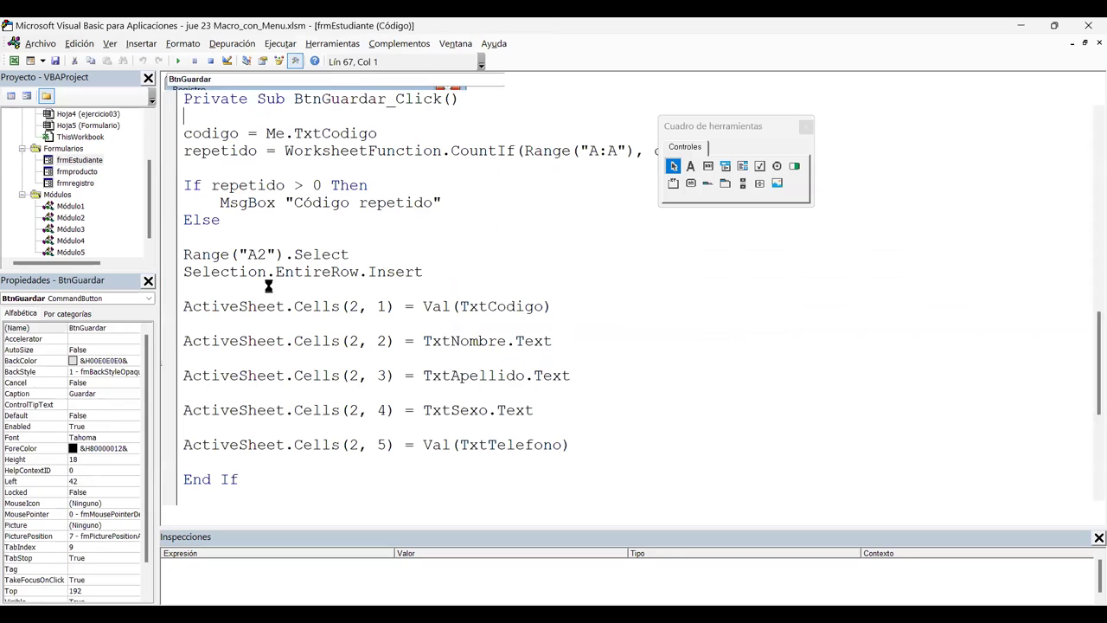
Change TxtSexo.Text to cmbSexo.Value on the Cells(2, 4) line and rerun the form.
left_click(489, 410)
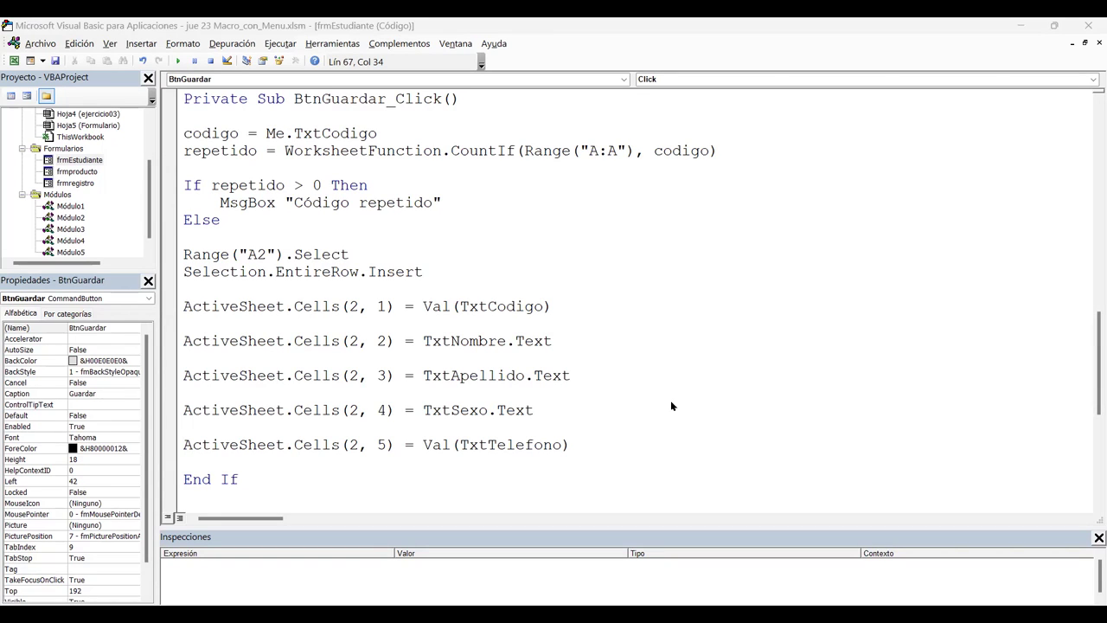
key("shift+Left")
key("shift+Left")
key("shift+Left")
key("shift+Left")
key("shift+Left")
key("shift+Left")
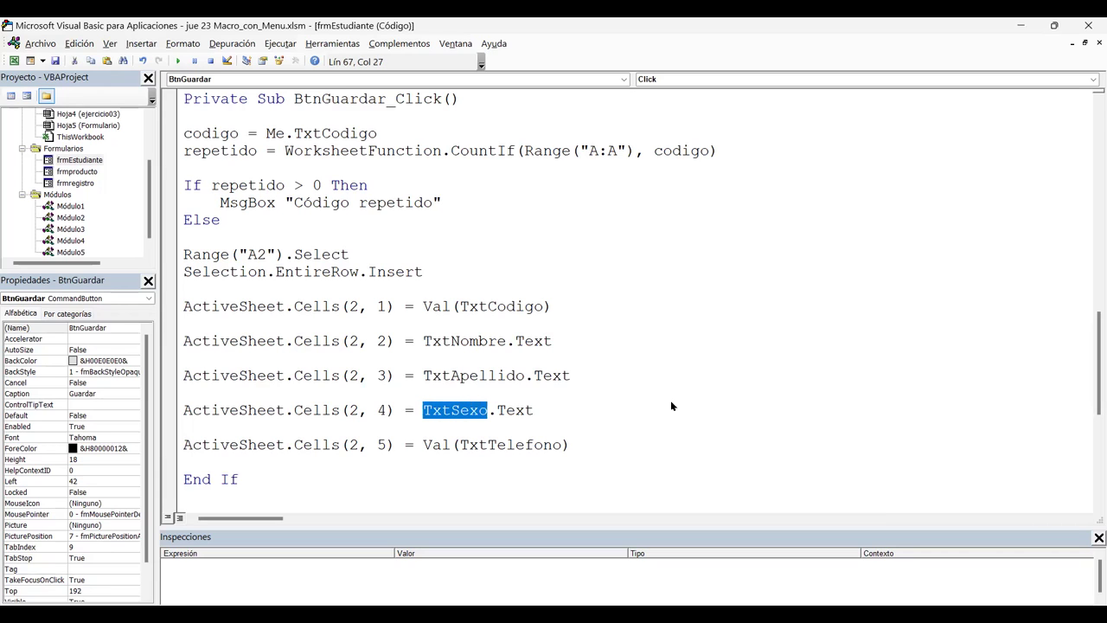
type("cm")
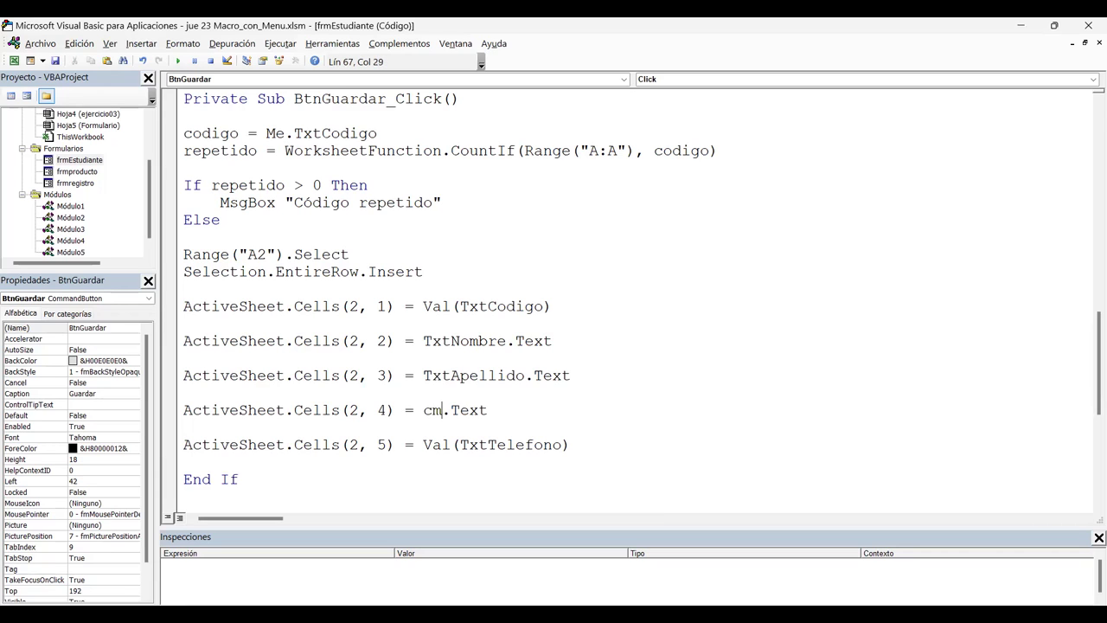
type("bsexo")
key("Up")
left_click_drag(497, 410, 534, 410)
type("value")
key("Up")
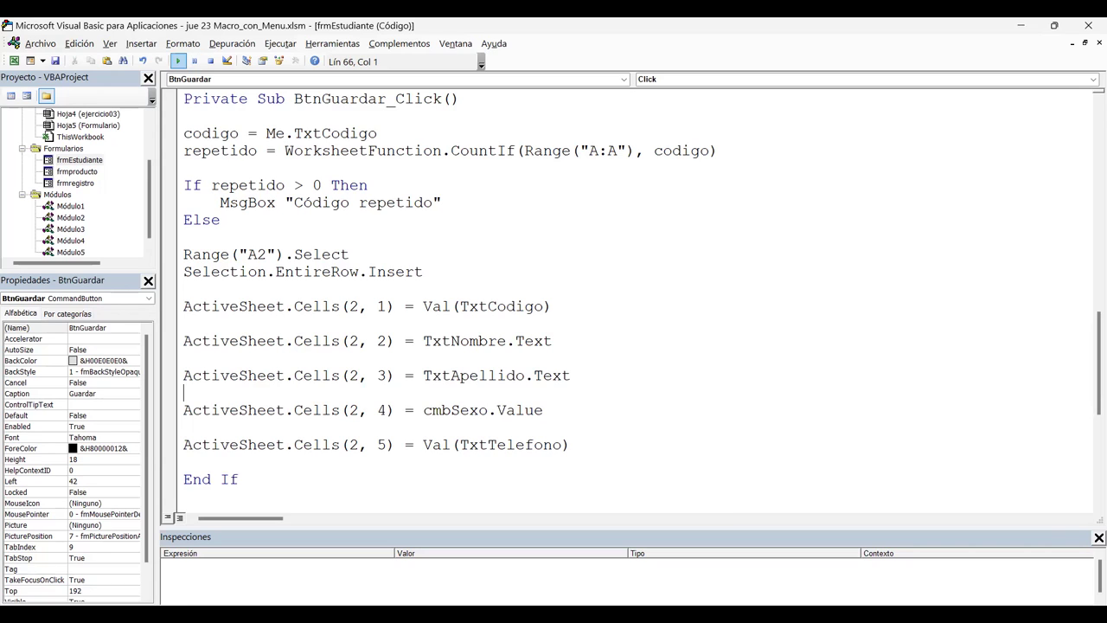
left_click(178, 61)
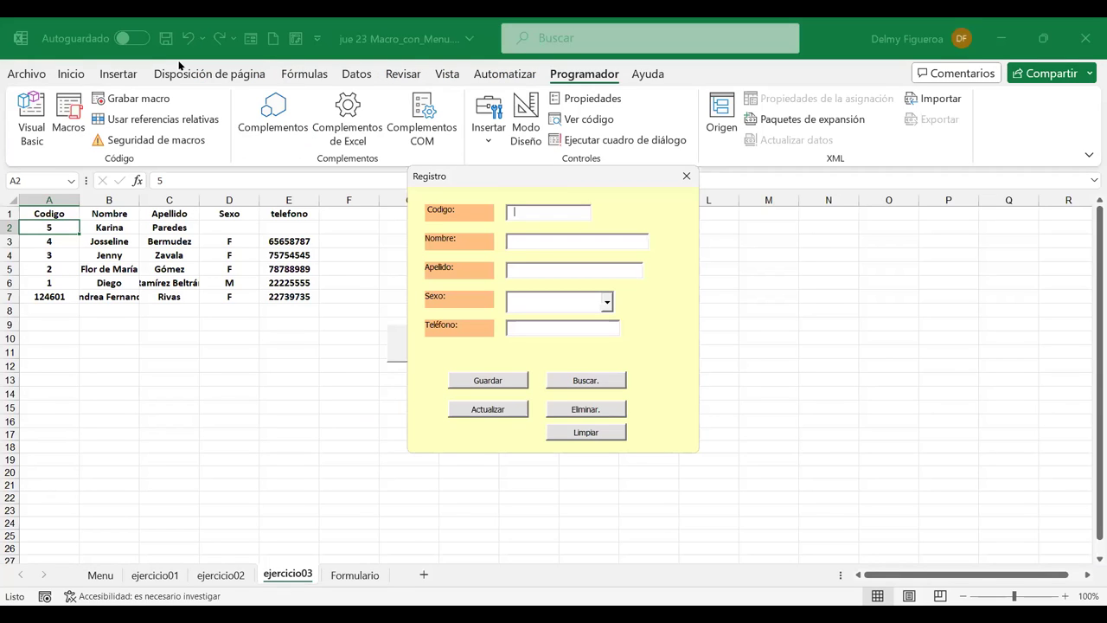
Look up student code 5, then choose Femenino and enter a phone number.
type("5")
left_click(588, 378)
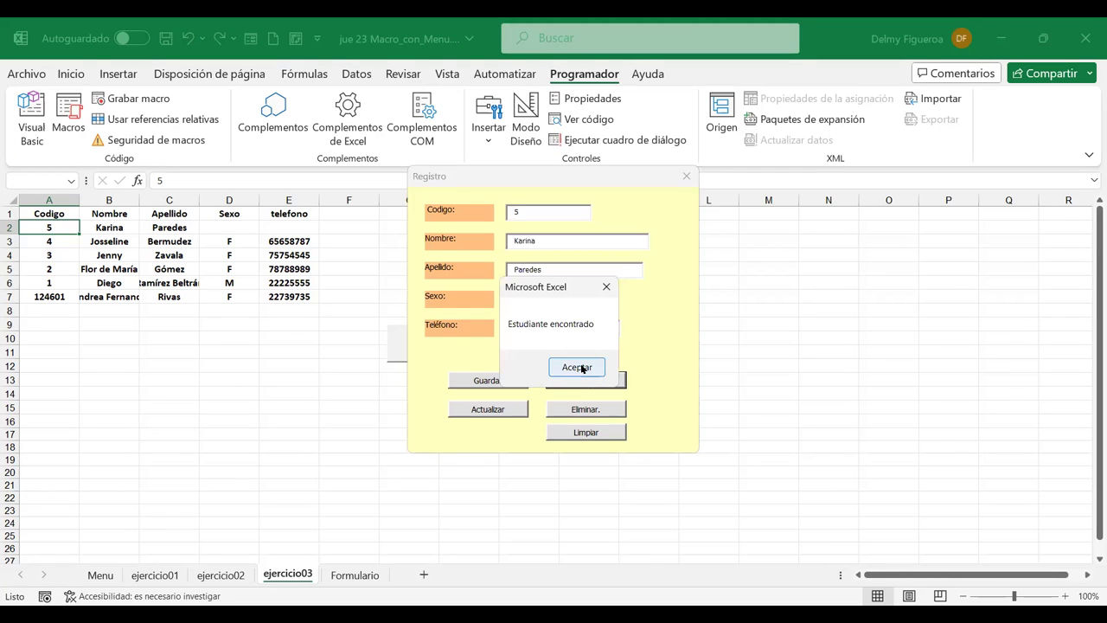
left_click(577, 366)
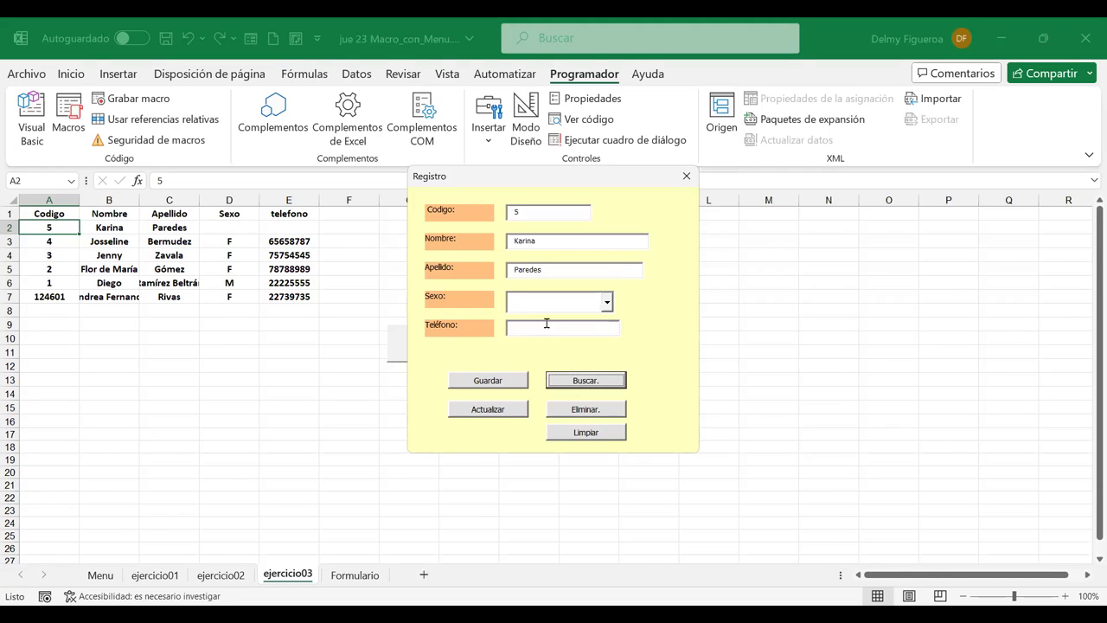
left_click(588, 303)
left_click(528, 315)
left_click(547, 329)
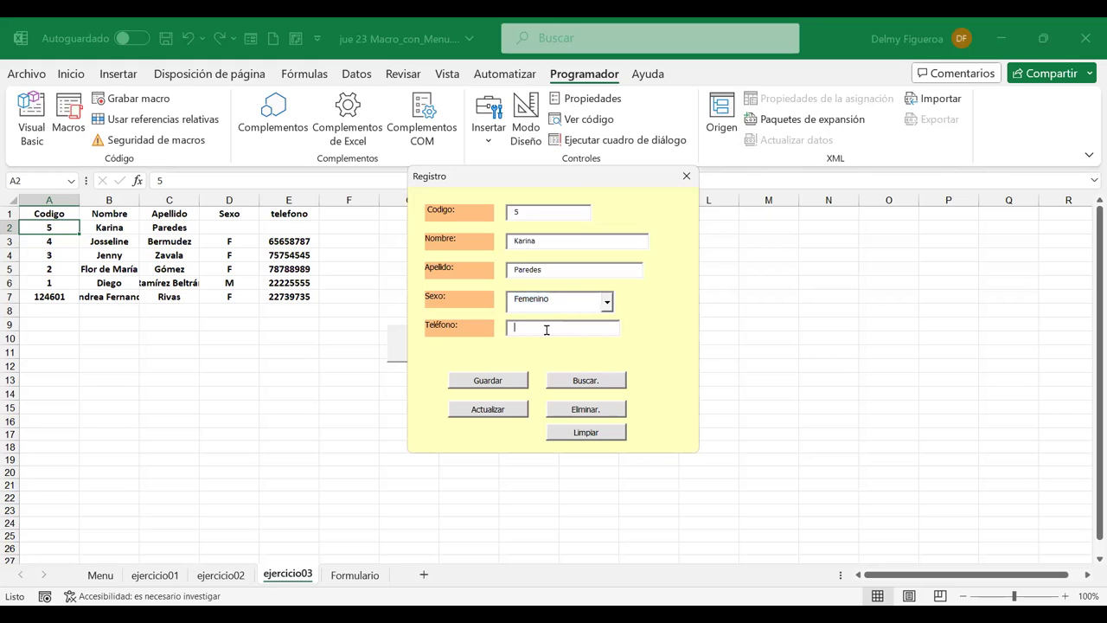
type("25251212")
Try saving the record, refused as a repeated code, then attempt Actualizar instead.
left_click(472, 390)
left_click(498, 385)
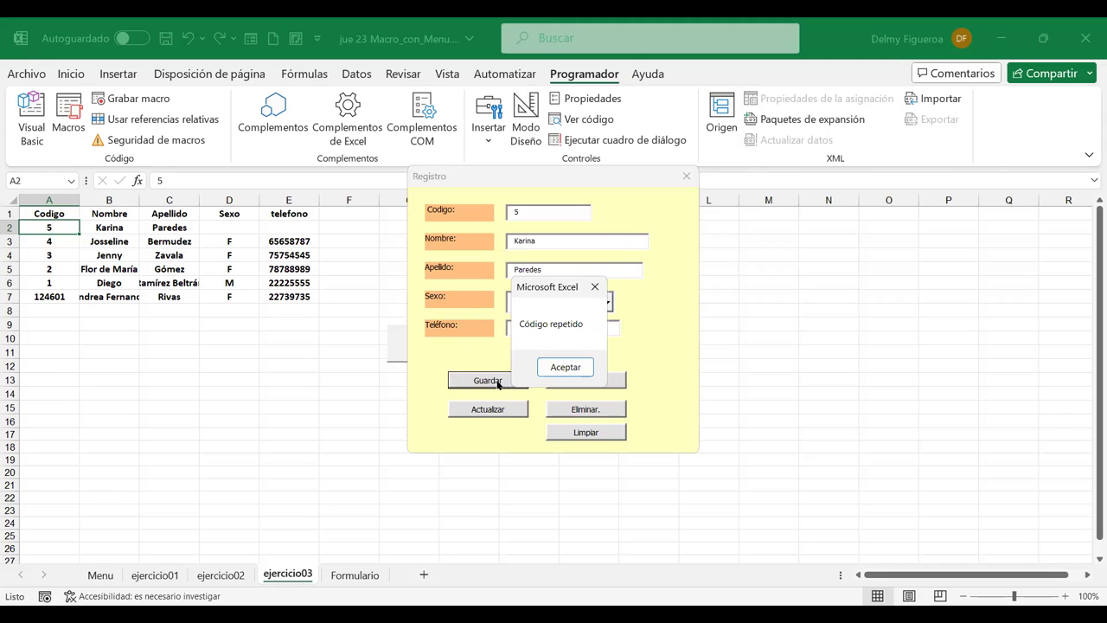
left_click(573, 368)
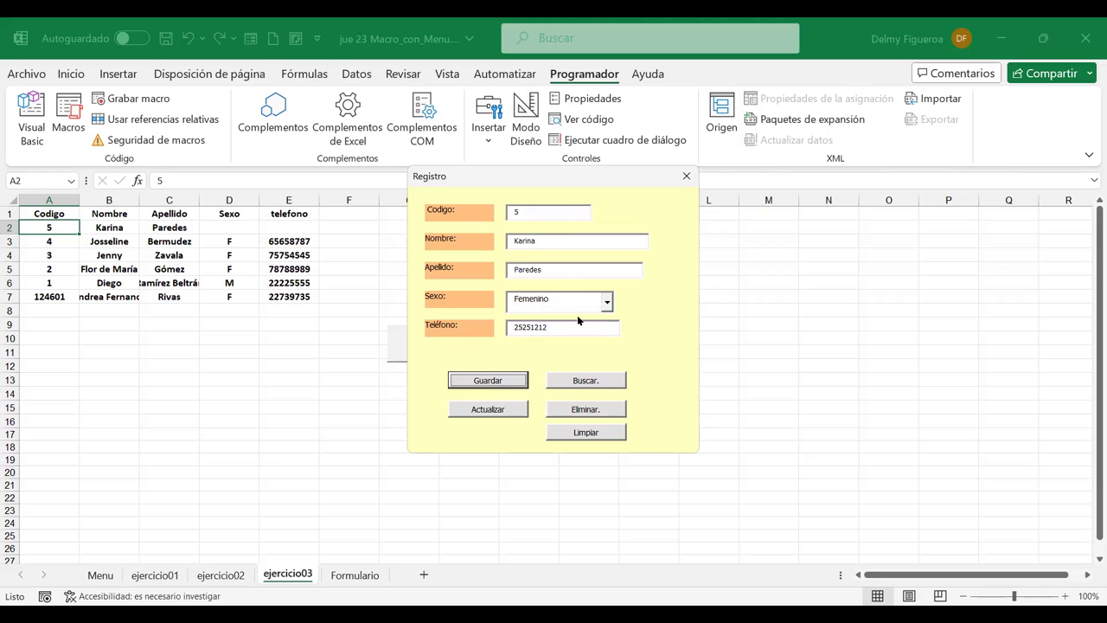
left_click(493, 410)
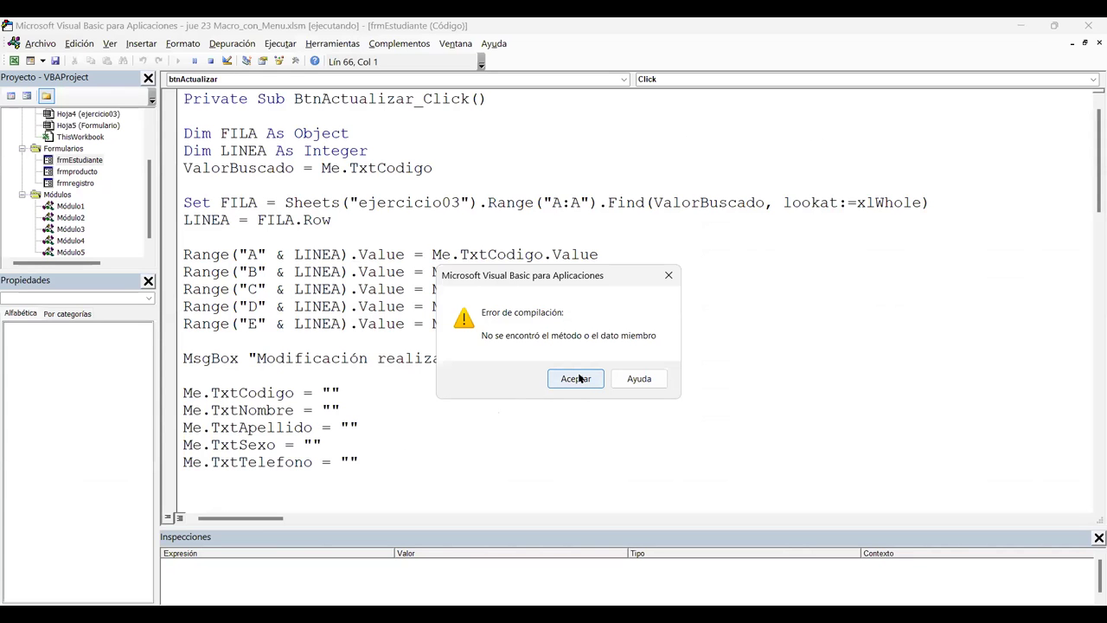
In Actualizar's column D line, replace Me.TxtSexo.Value with Me.cmbSexo.Value, then rerun the form.
left_click(578, 378)
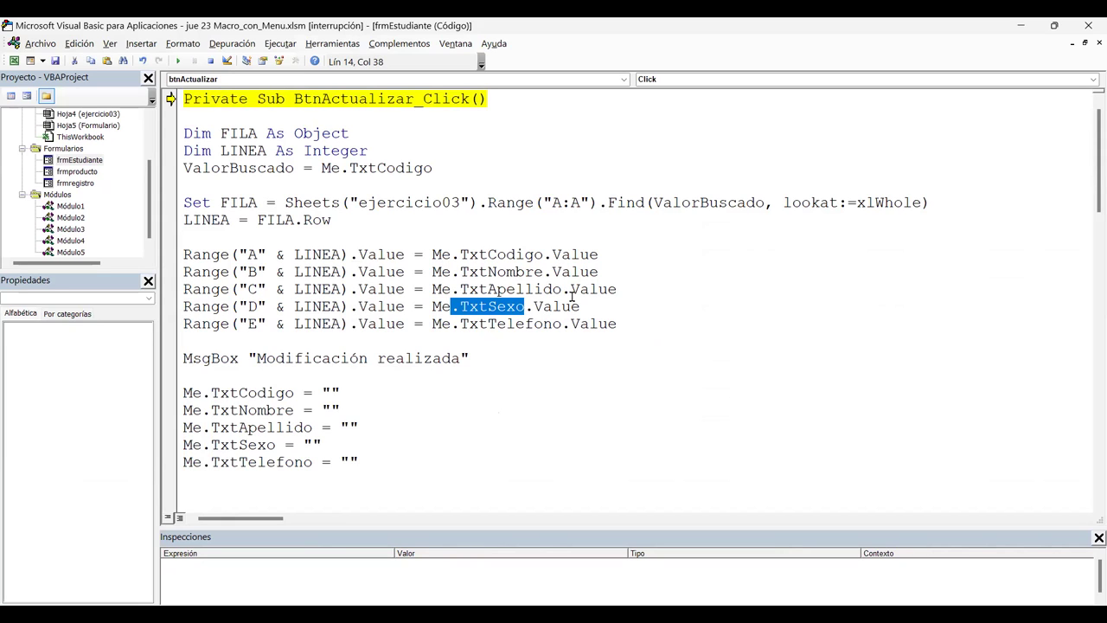
left_click(210, 60)
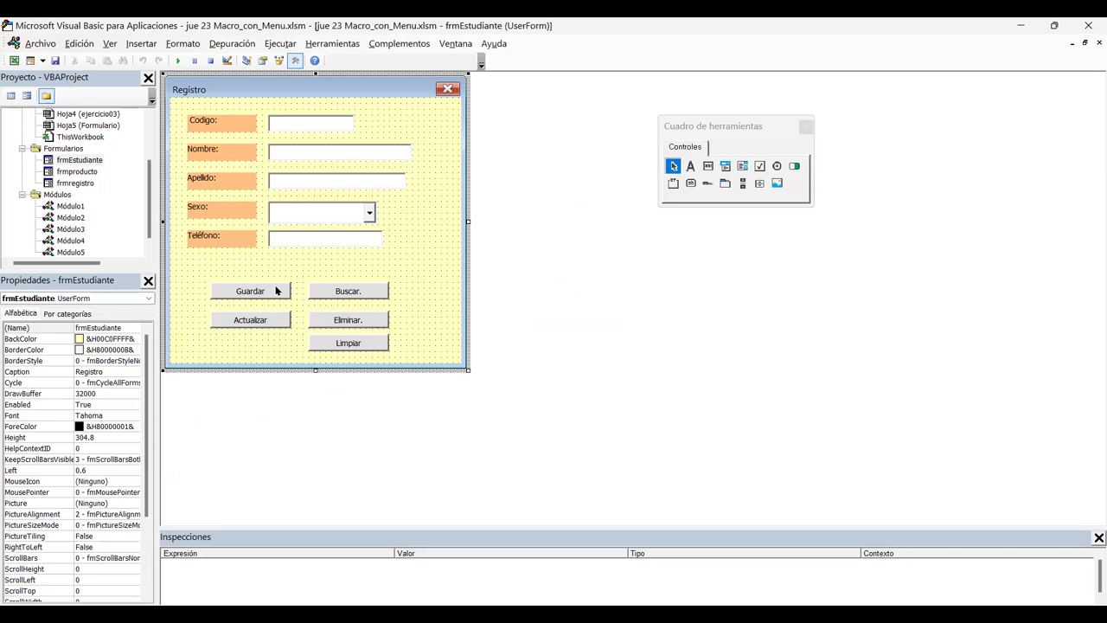
double_click(274, 320)
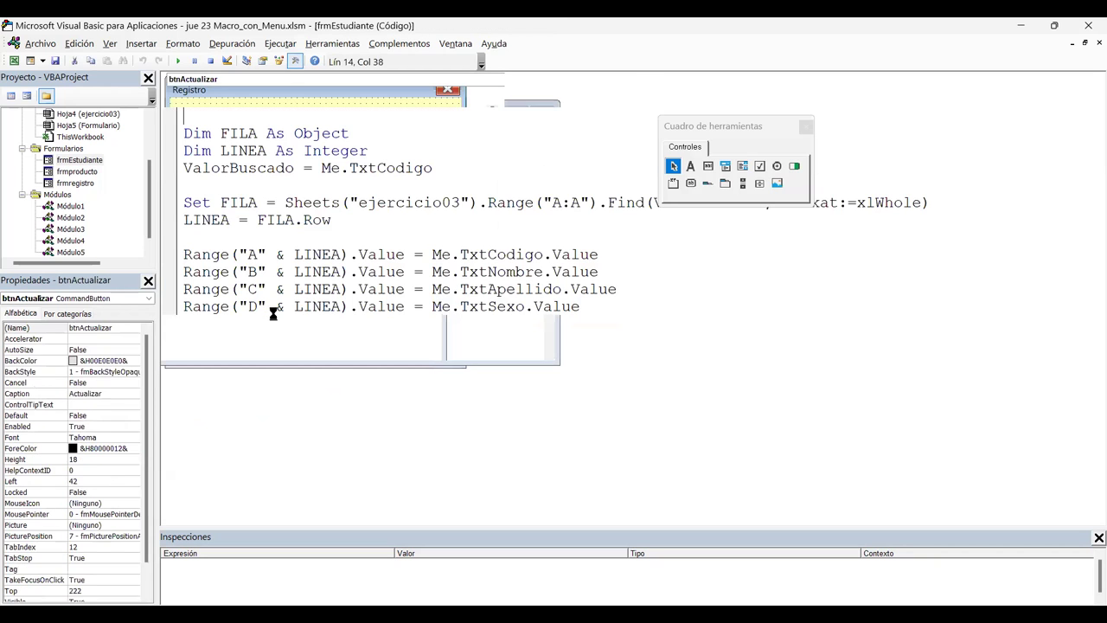
left_click(526, 306)
key("shift+Left")
key("shift+Left")
key("shift+Left")
key("shift+Left")
key("shift+Left")
key("shift+Left")
type("cmbsexo")
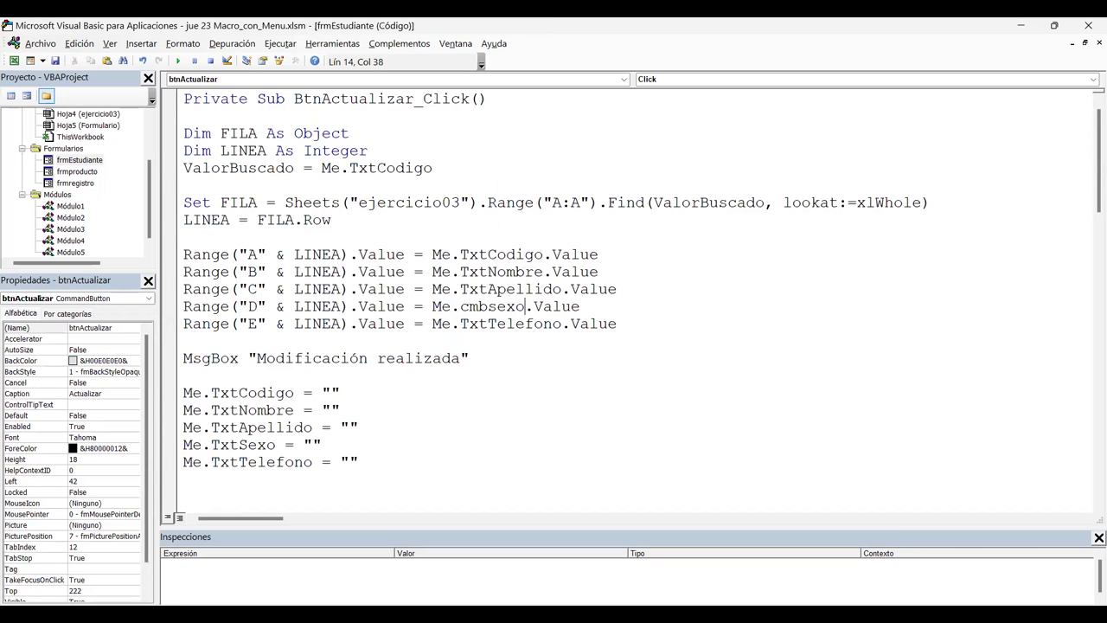
key("Down")
left_click(179, 62)
Look up code 5, choose Femenino and update, which stops at a compile error.
type("5")
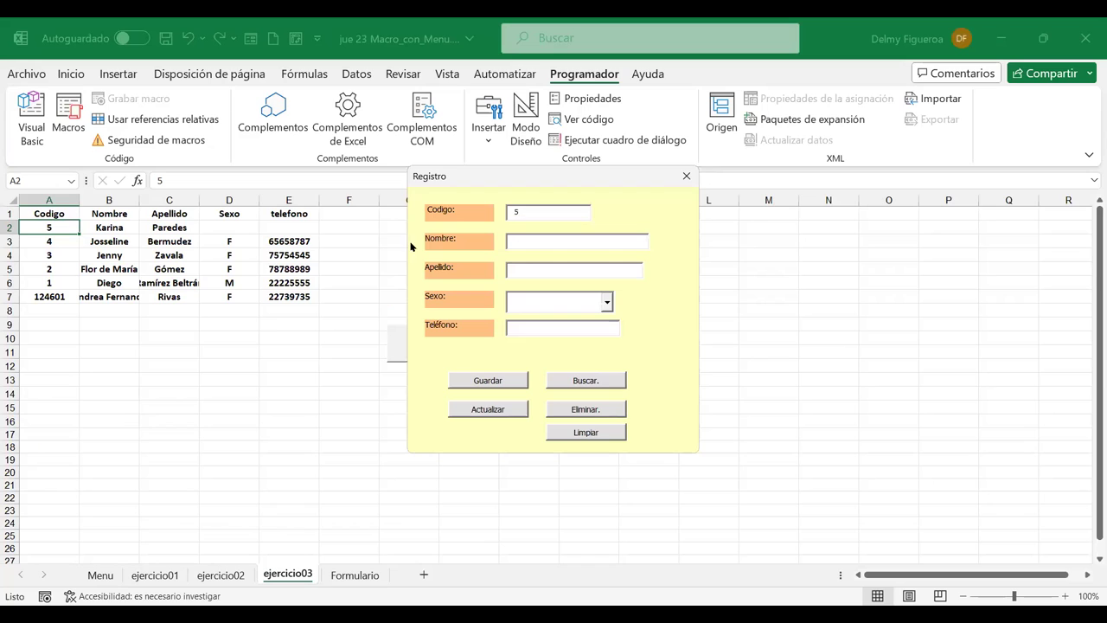
left_click(582, 382)
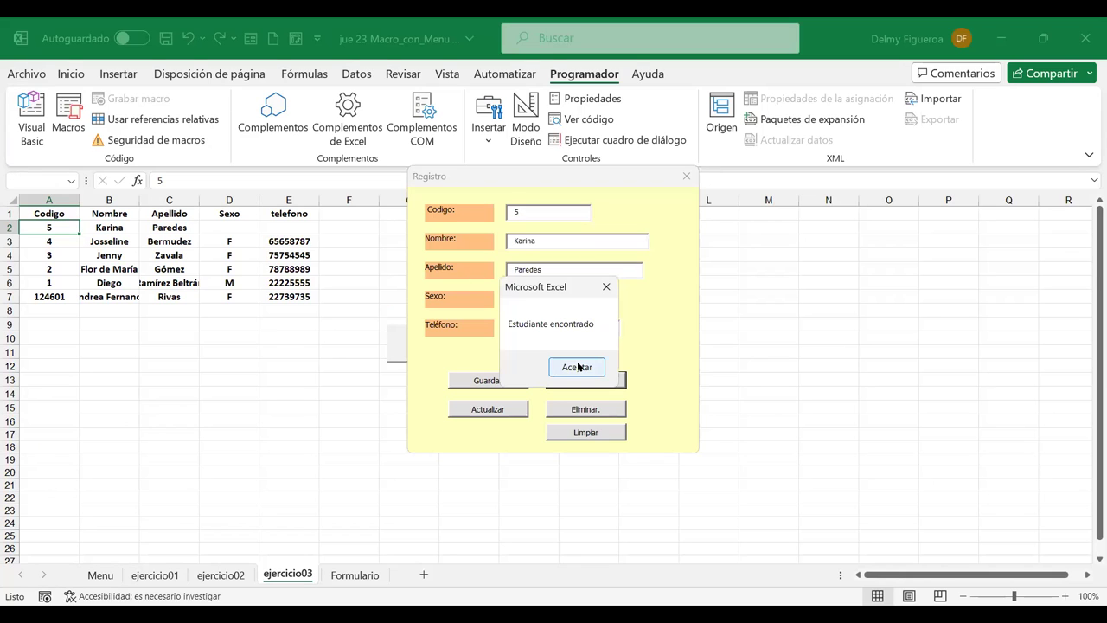
left_click(578, 367)
left_click(608, 301)
left_click(549, 326)
left_click(546, 327)
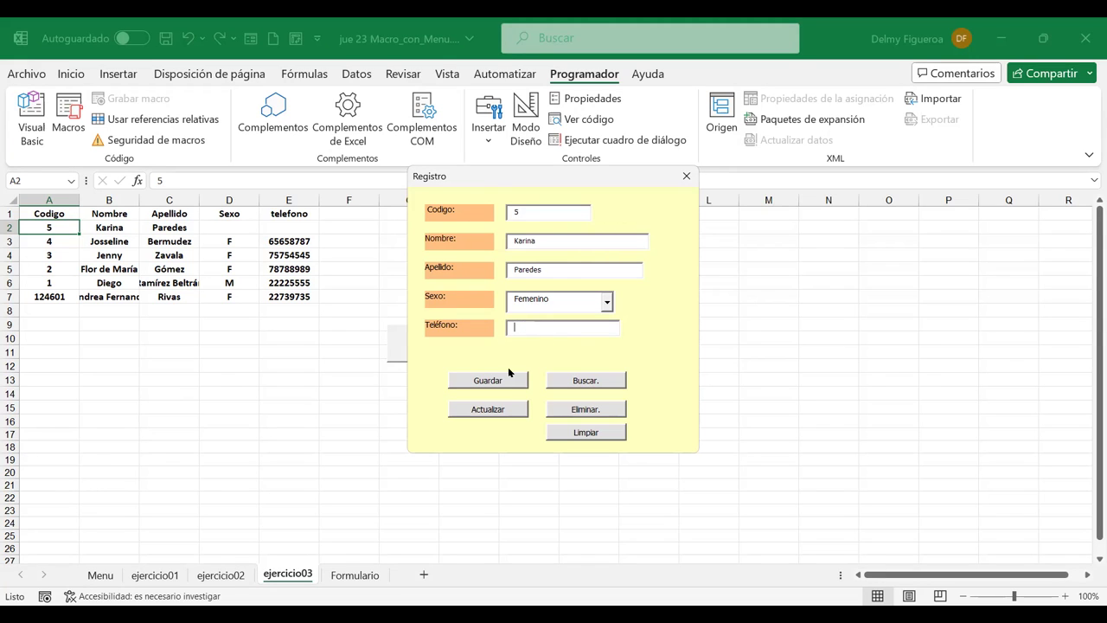
left_click(498, 413)
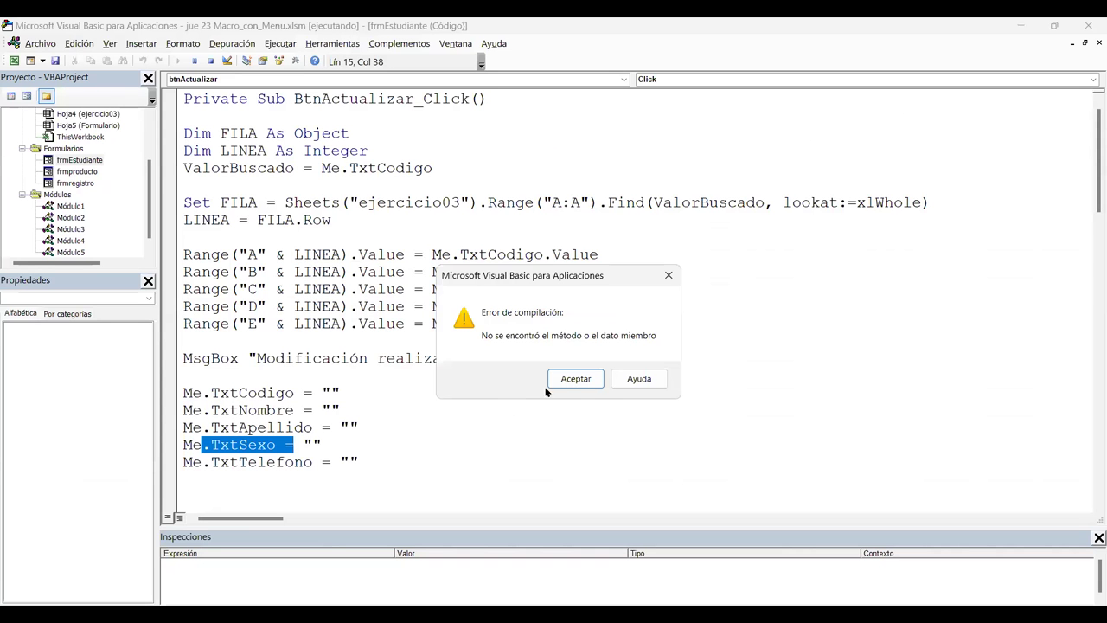
left_click(577, 378)
Change Me.TxtSexo = "" to Me.cmbSexo = "", reset, and run the form again.
left_click(274, 445)
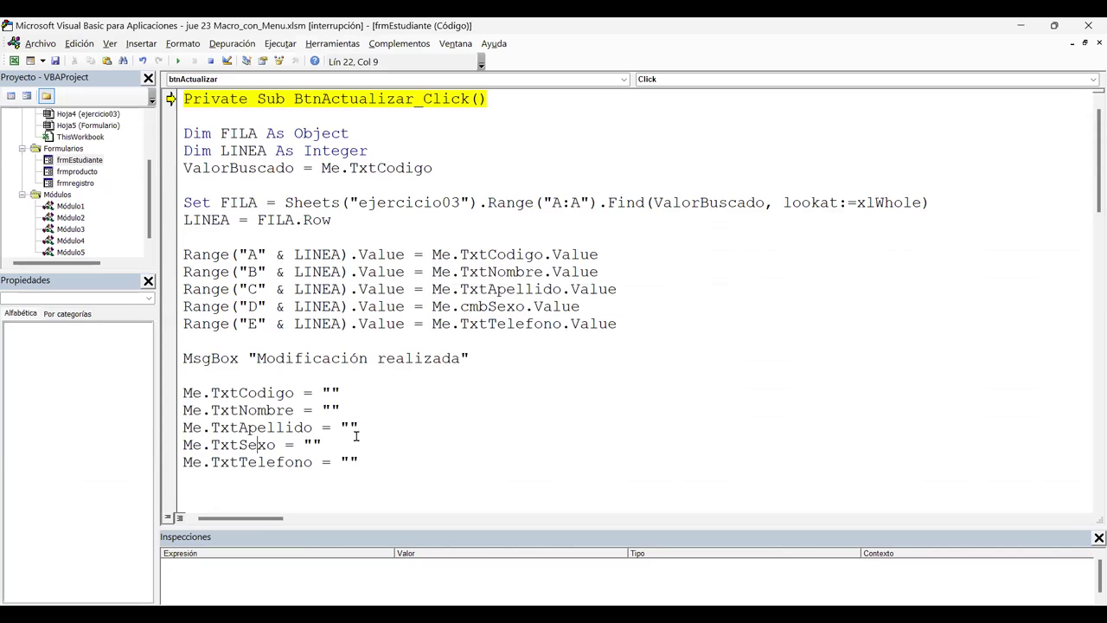
key("shift+Left")
key("shift+Left")
key("shift+Left")
key("shift+Left")
key("shift+Left")
key("shift+Left")
type("cmbsexo")
key("Up")
left_click(212, 60)
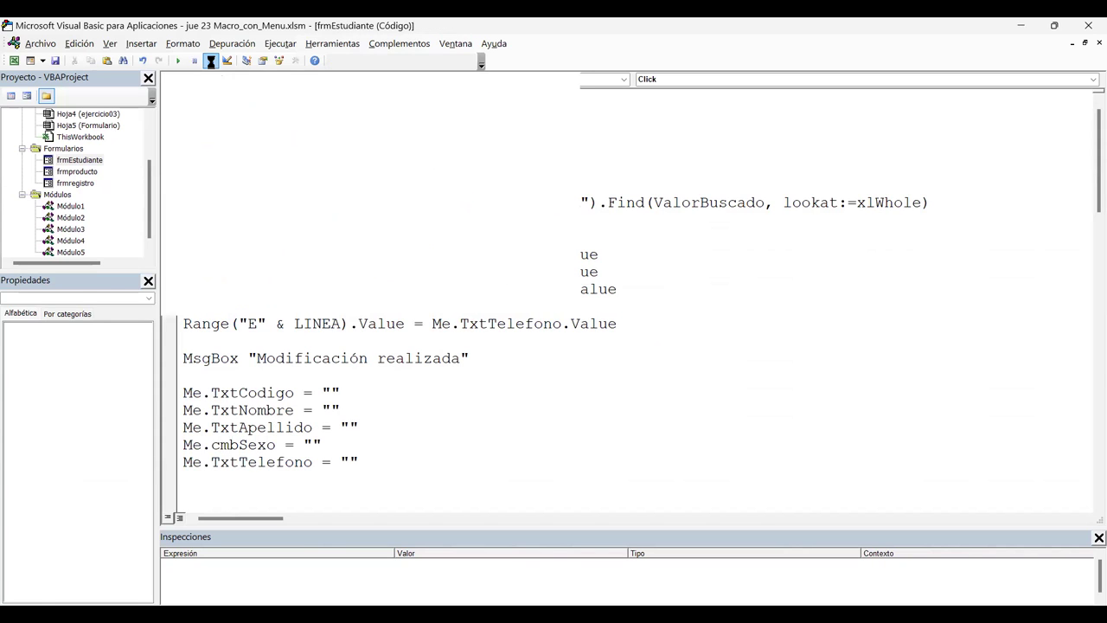
left_click(178, 60)
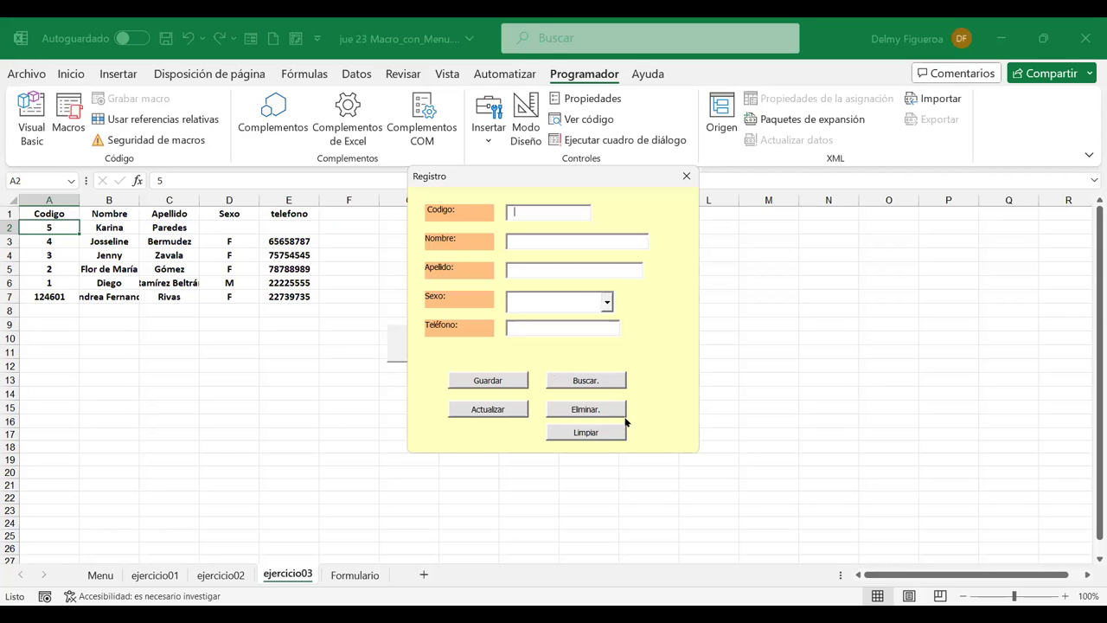
Look up the student with code 5 in the Registro form using Buscar.
type("5")
left_click(603, 380)
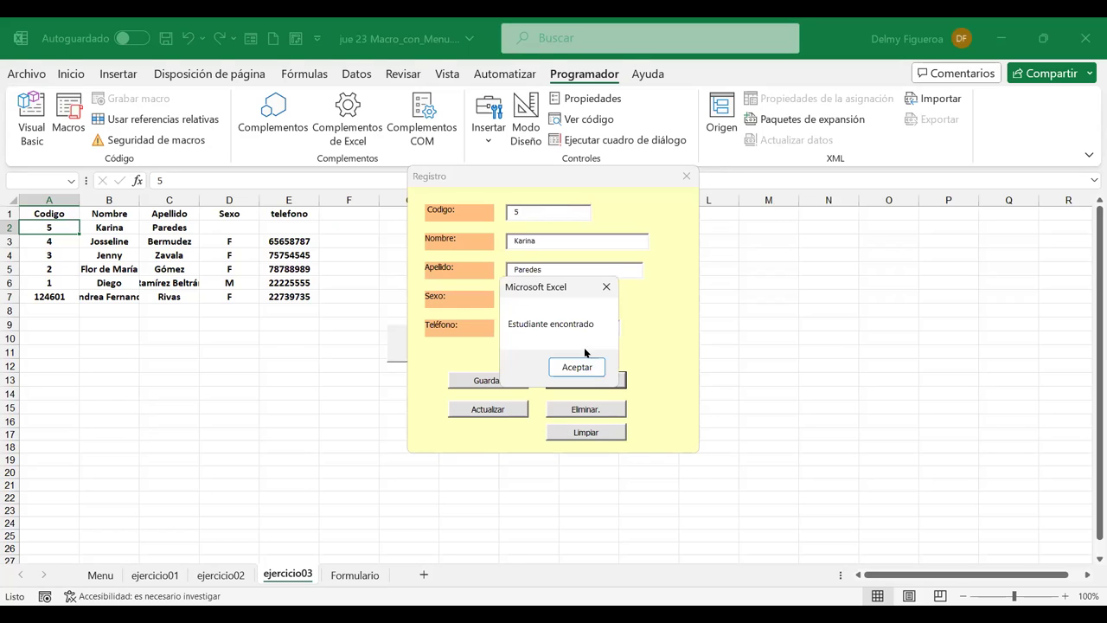
left_click(593, 366)
Set the student's Sexo to Femenino, update the record, and close the running form.
left_click(608, 301)
left_click(555, 321)
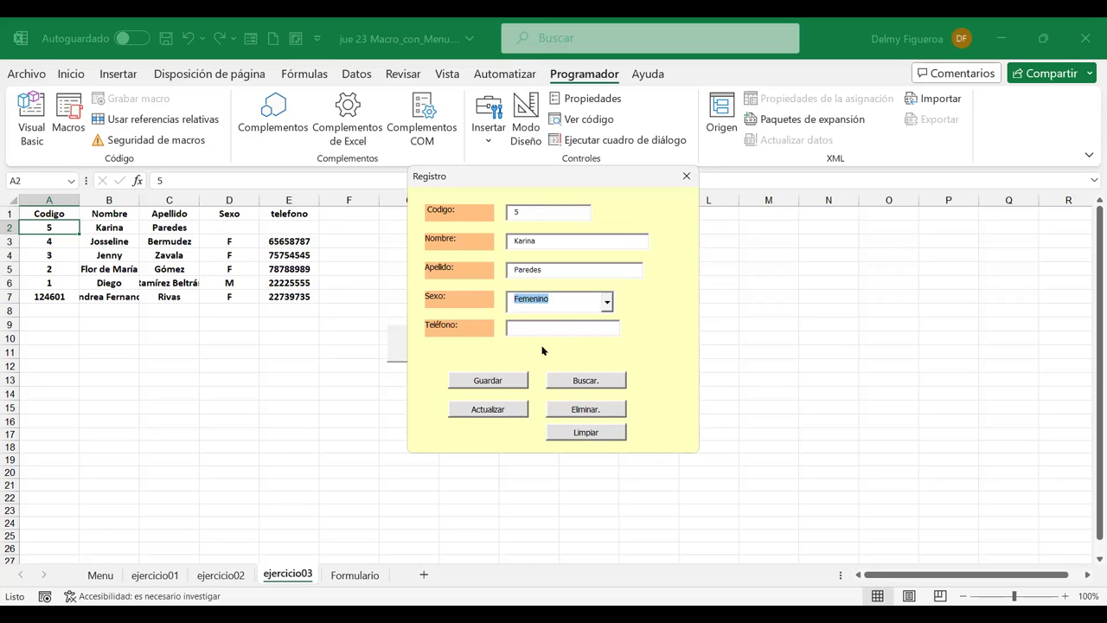
left_click(510, 409)
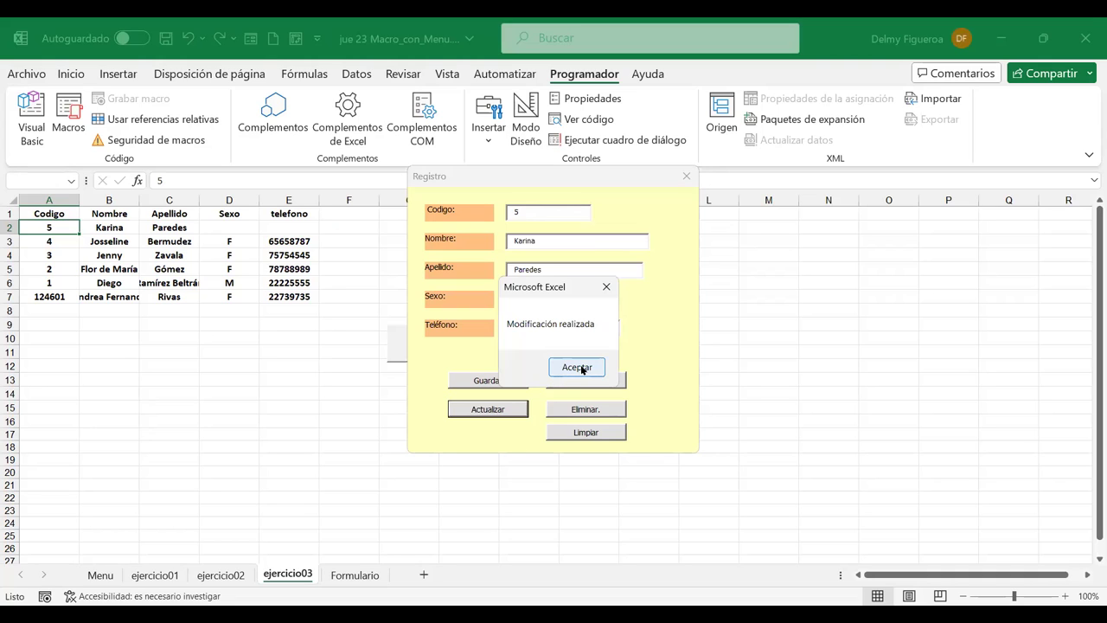
left_click(578, 368)
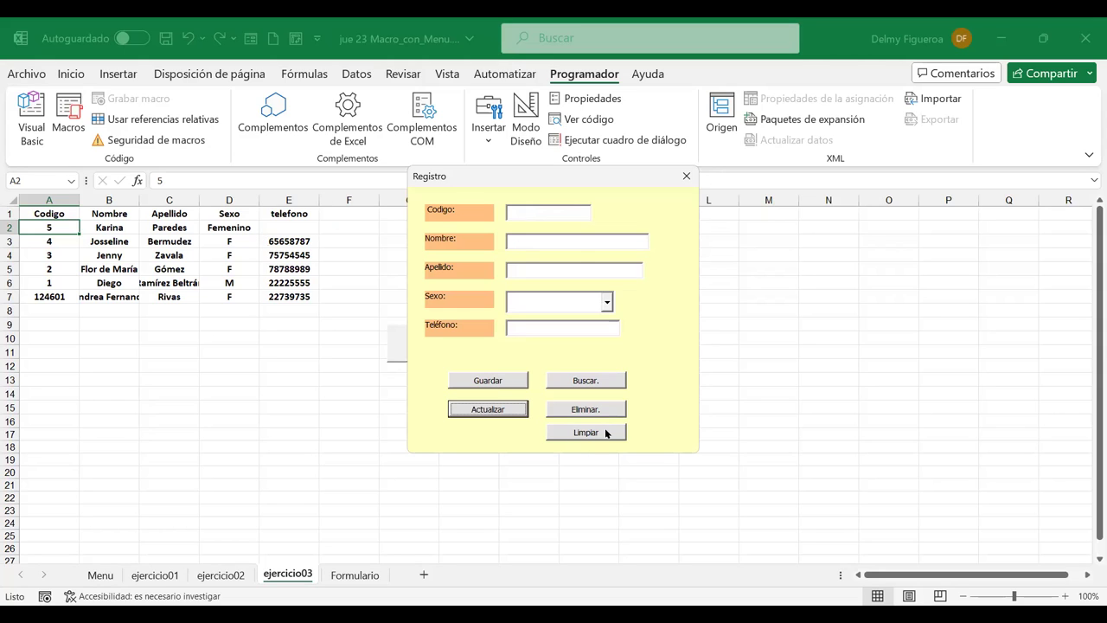
left_click(687, 178)
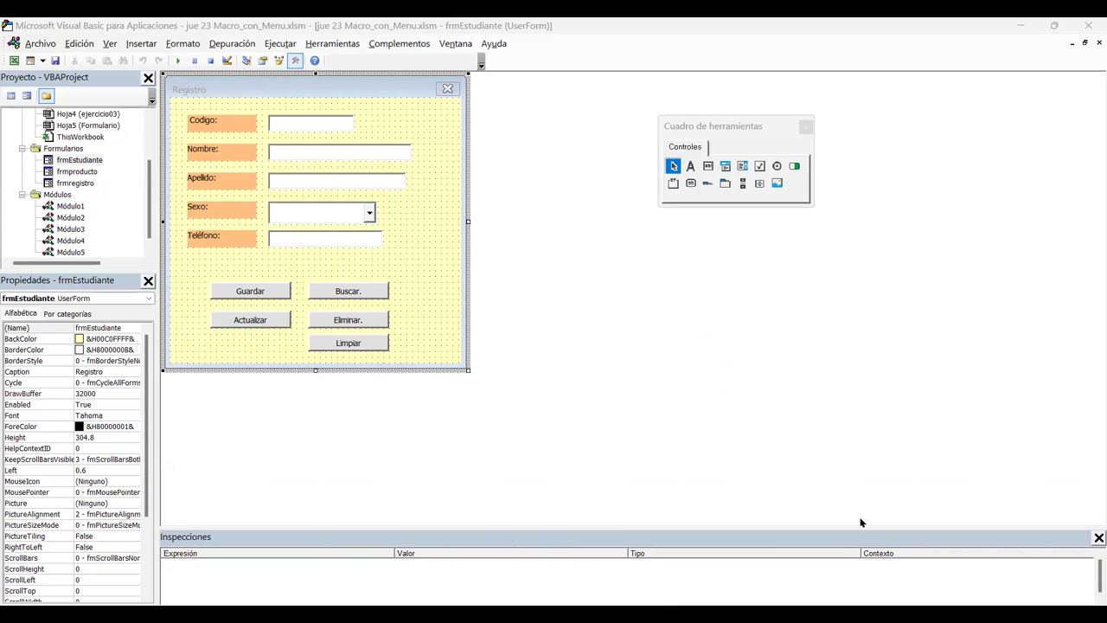
left_click(447, 291)
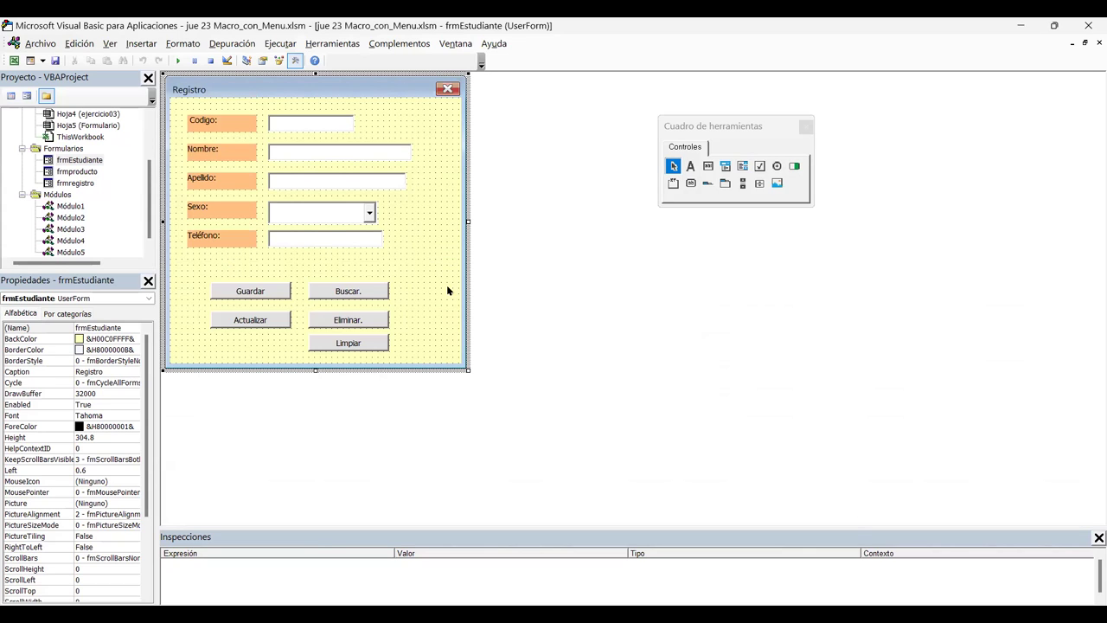